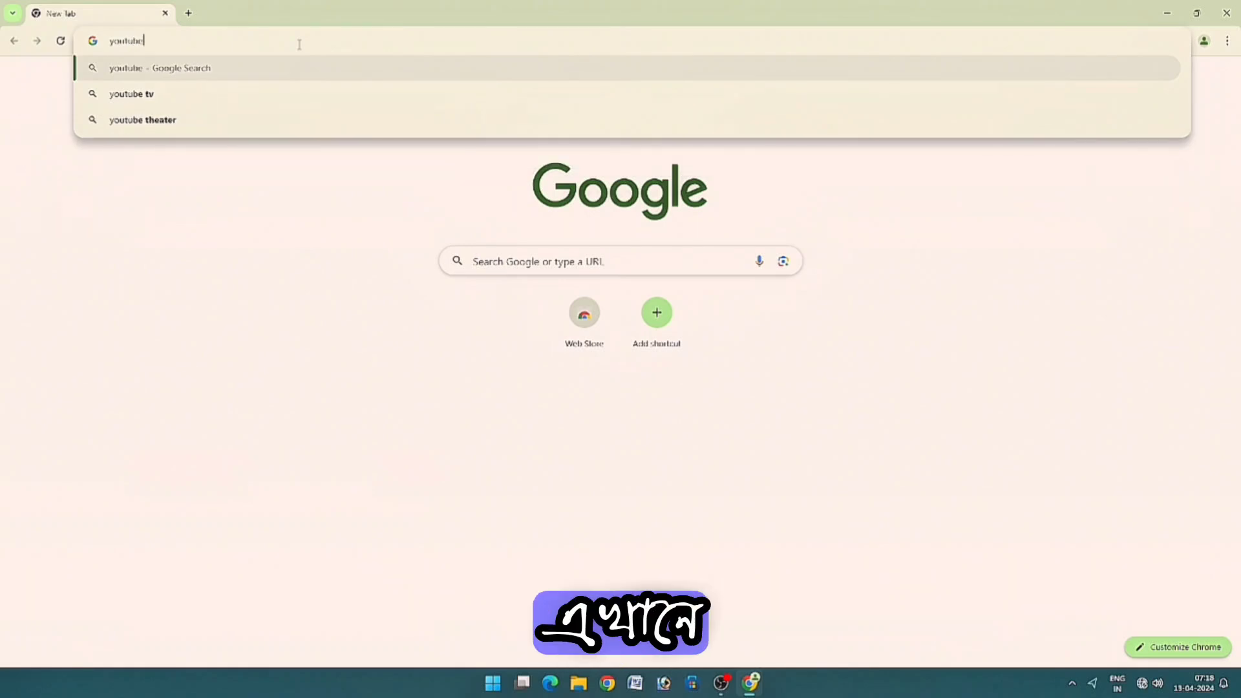
Search Google for youtube and open the YouTube: Home result.
left_click_drag(183, 41, 28, 50)
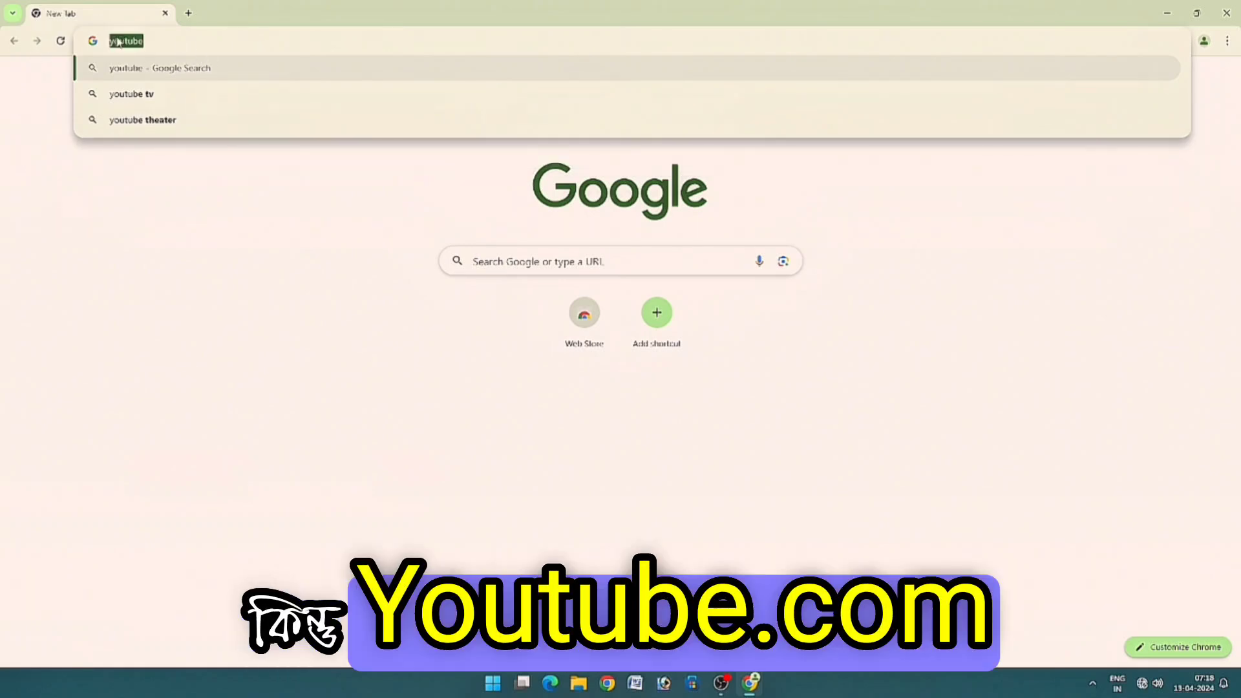
left_click(177, 48)
key("Return")
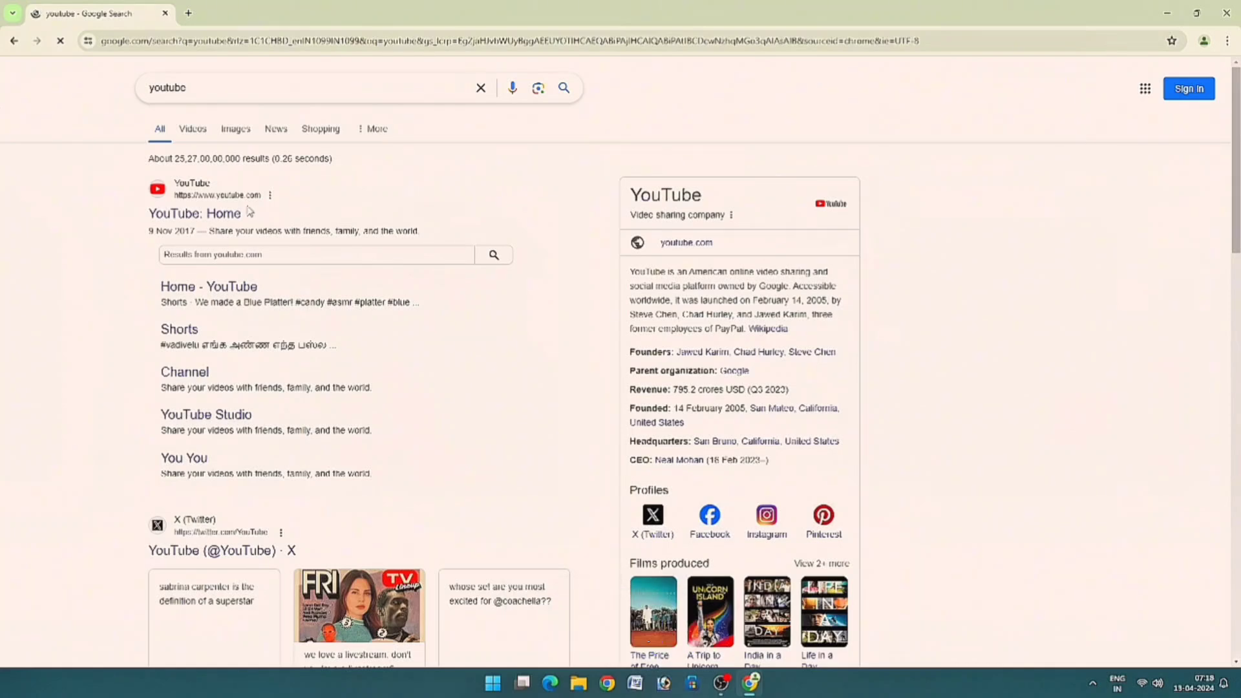
left_click_drag(132, 213, 266, 216)
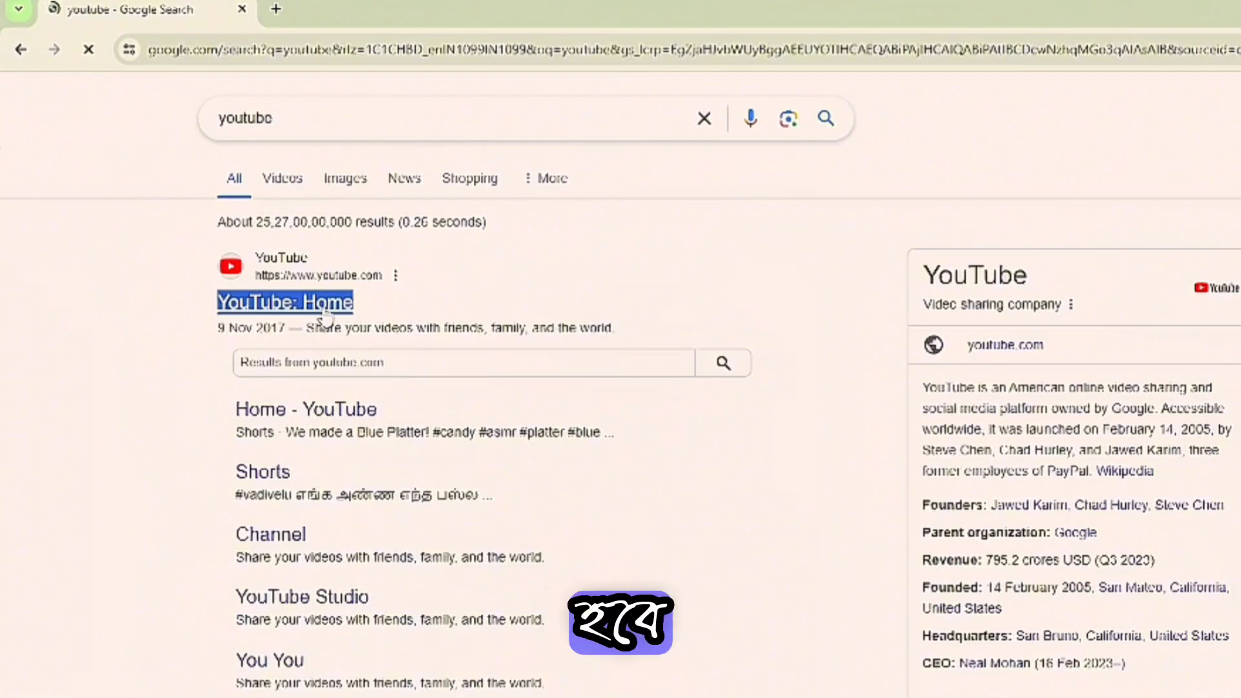
left_click(193, 316)
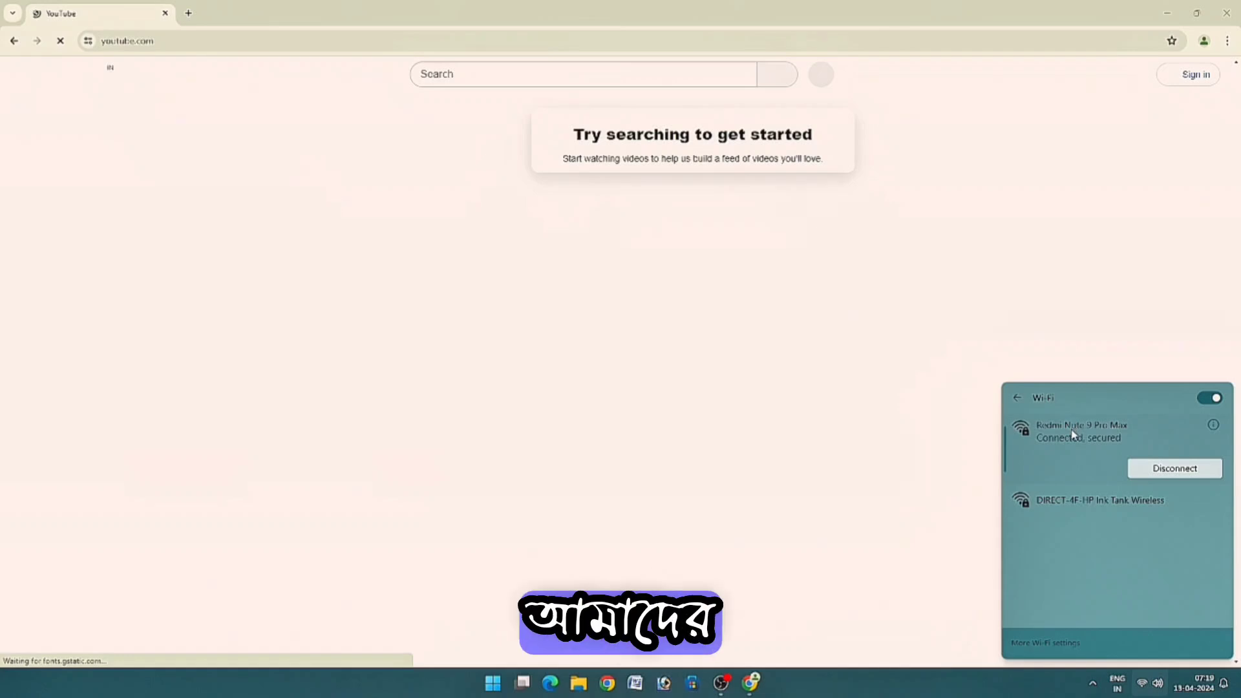
Disconnect the Wi-Fi from Redmi Note 9 Pro Max and switch to the internet cafe network.
left_click(1146, 468)
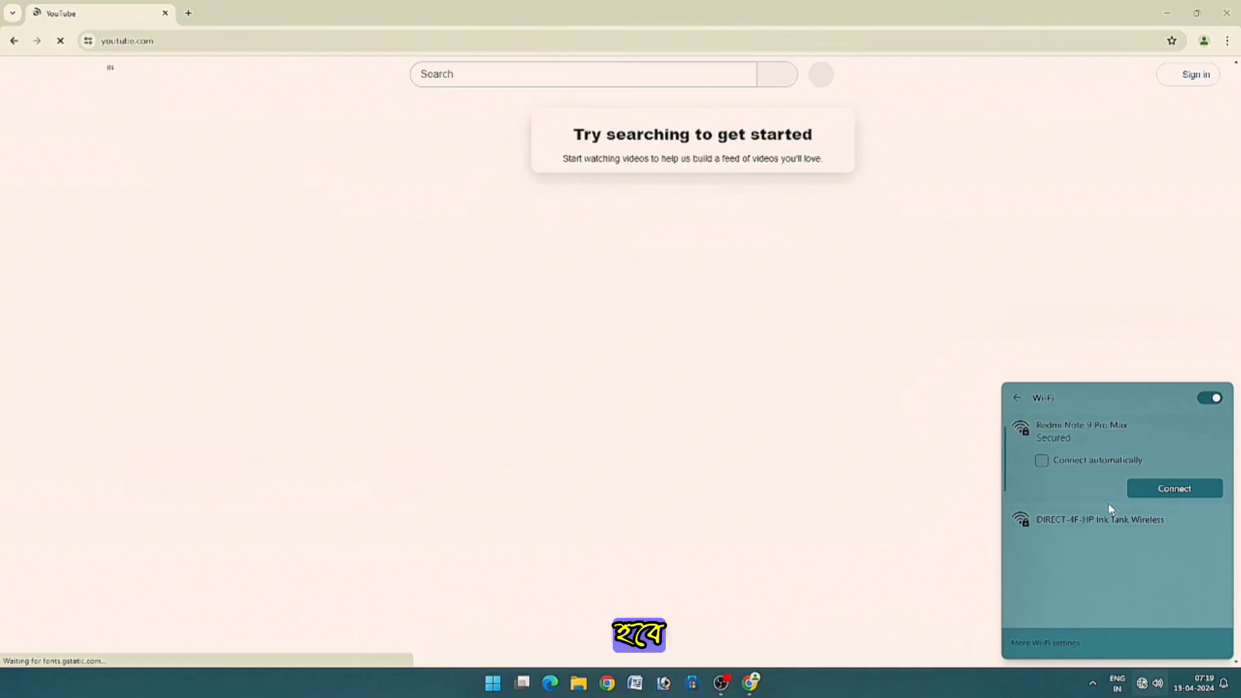
left_click(1075, 427)
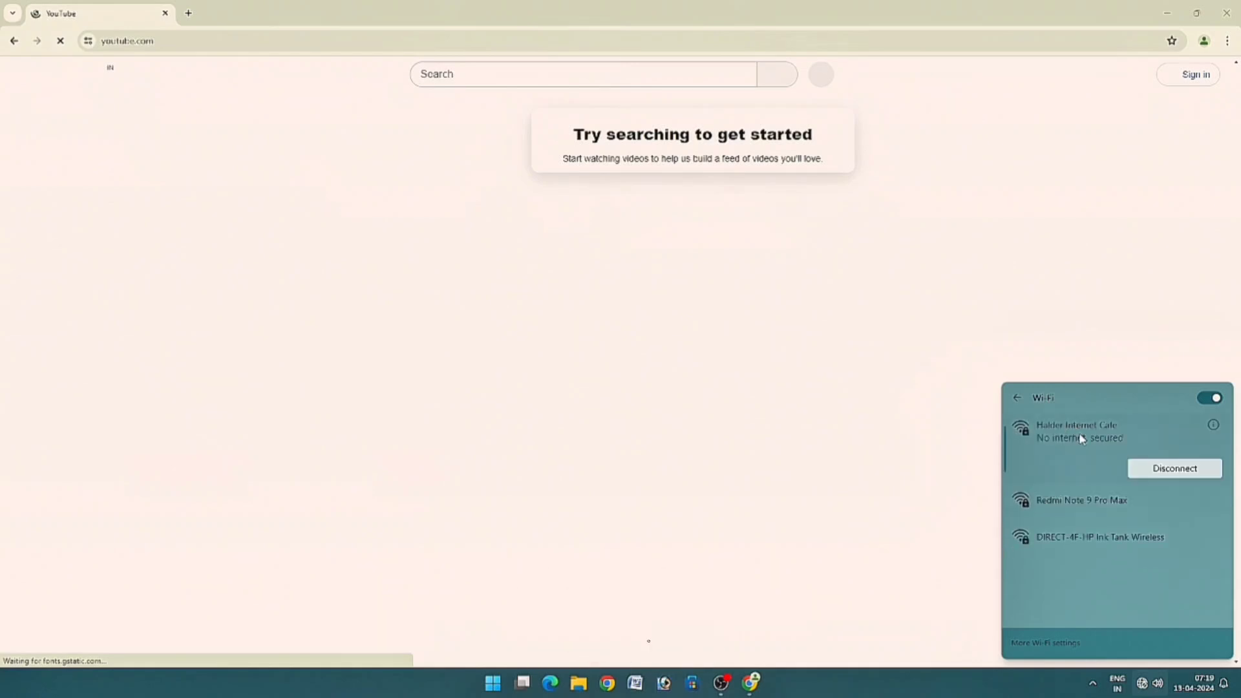
left_click(966, 425)
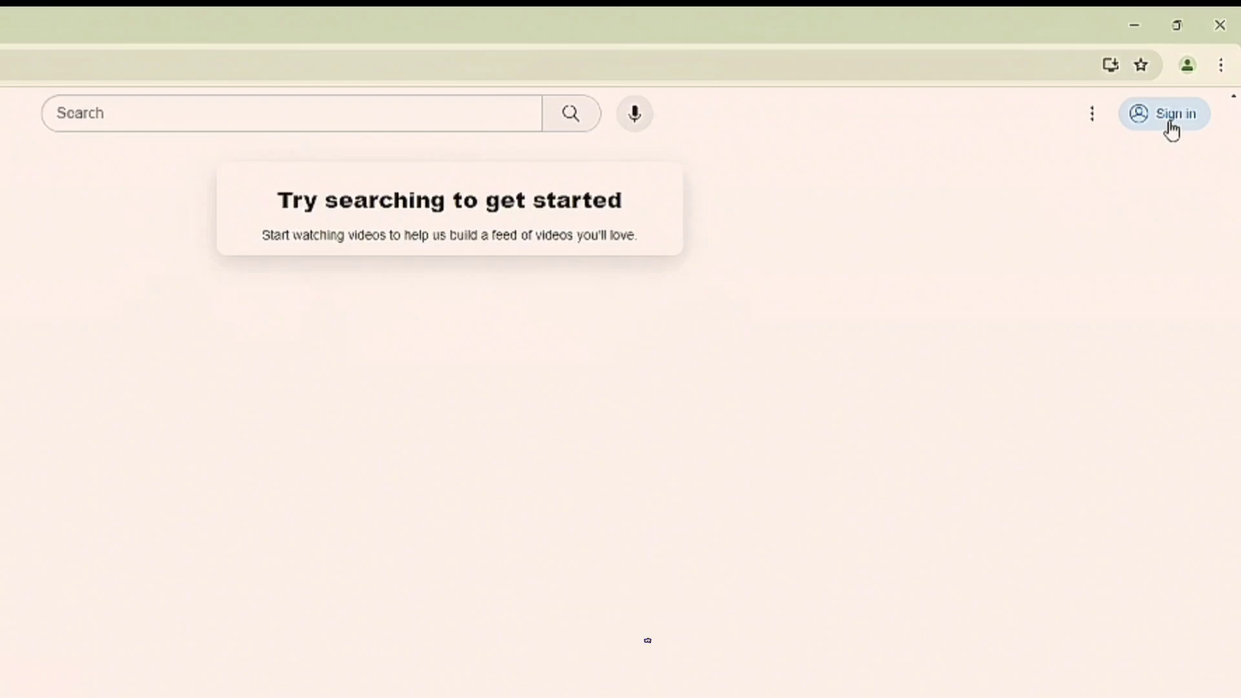
Start signing in to YouTube and submit the account's email address.
left_click(1153, 121)
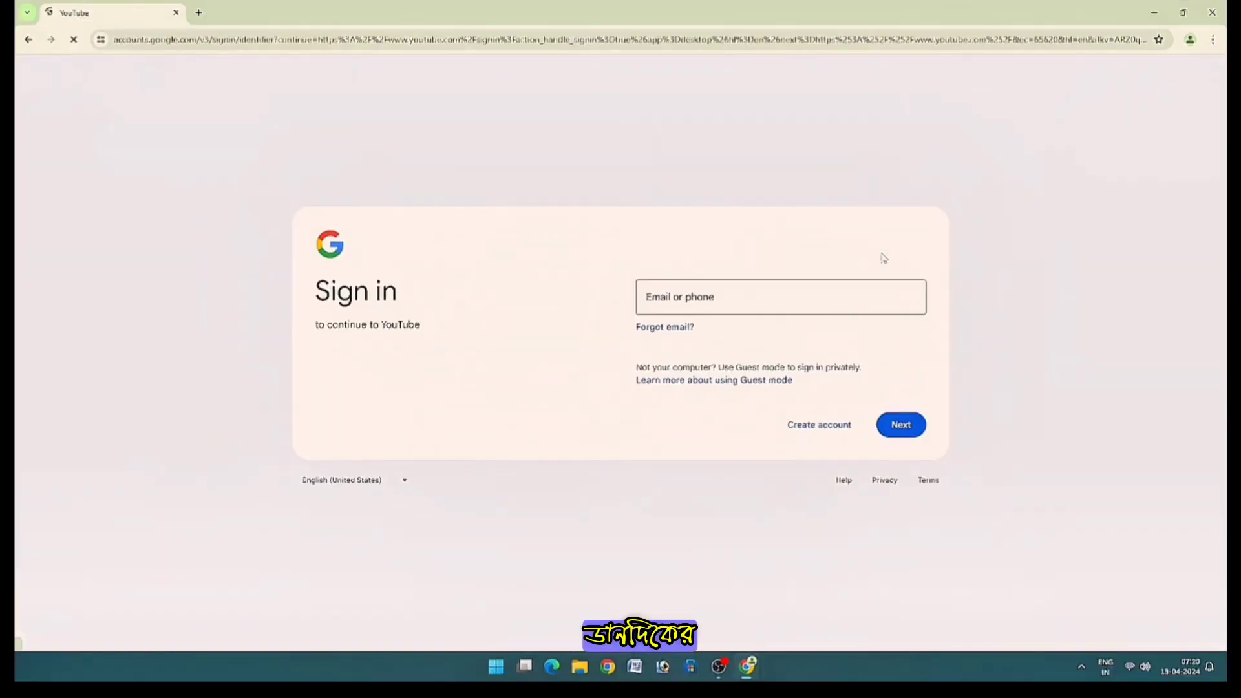
left_click(743, 331)
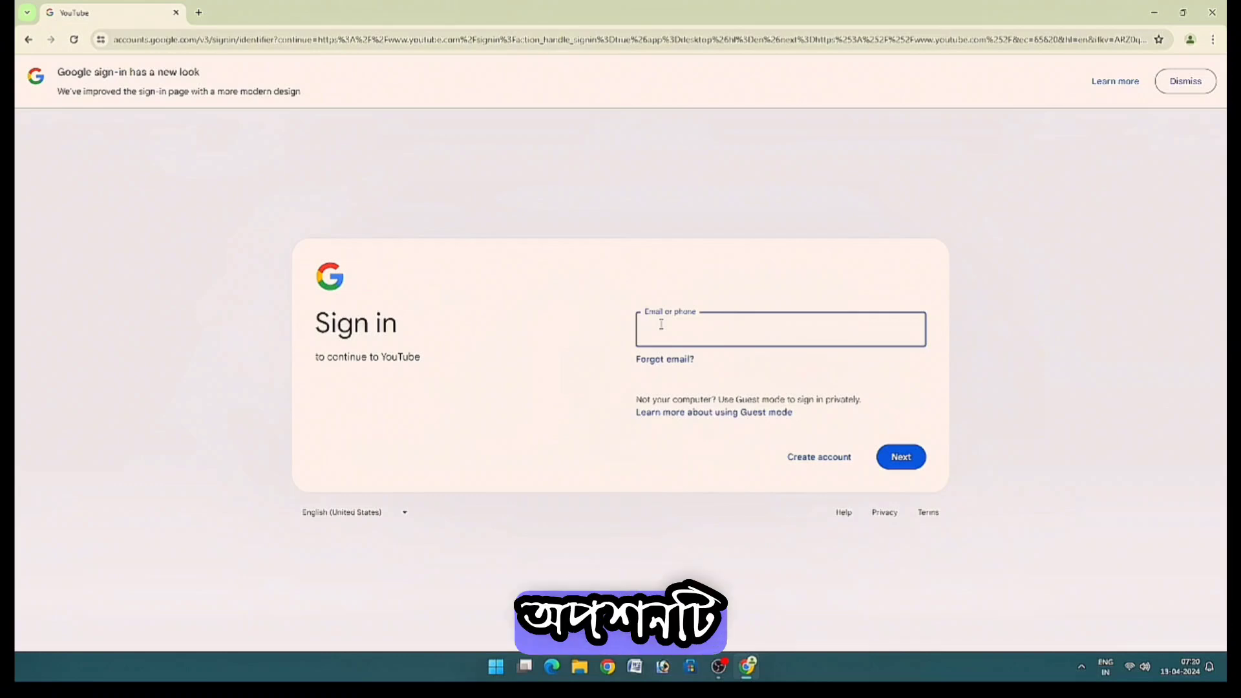
left_click(773, 463)
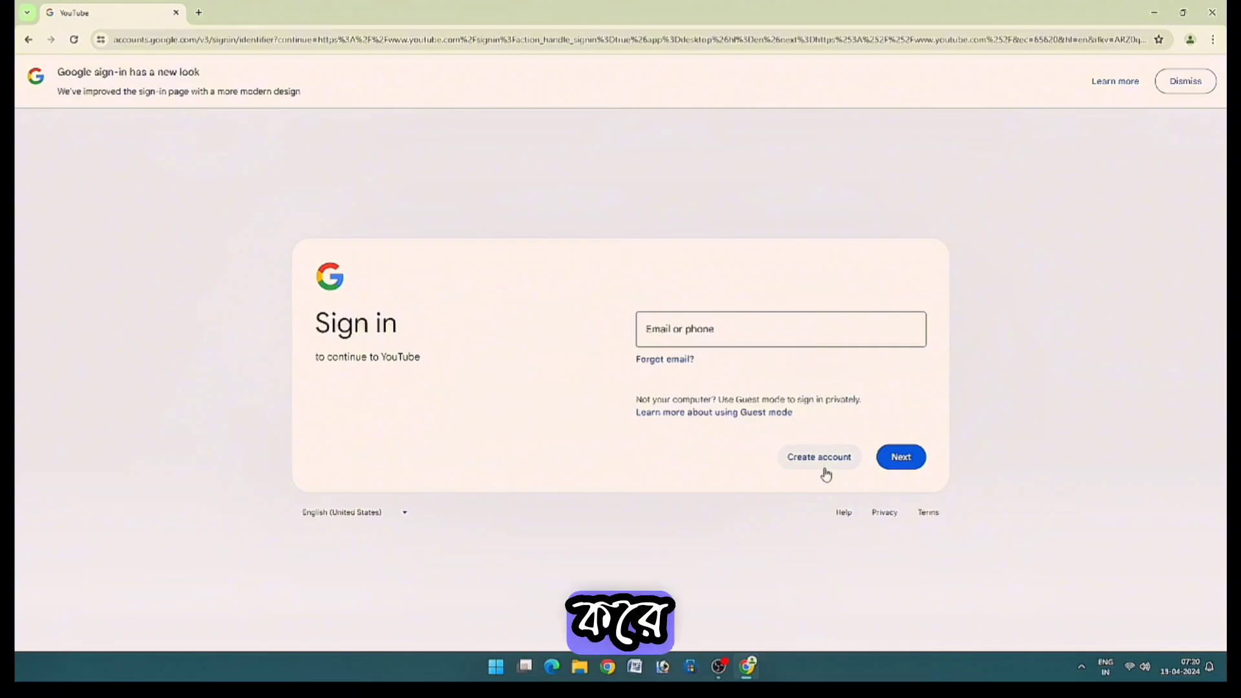
left_click(732, 328)
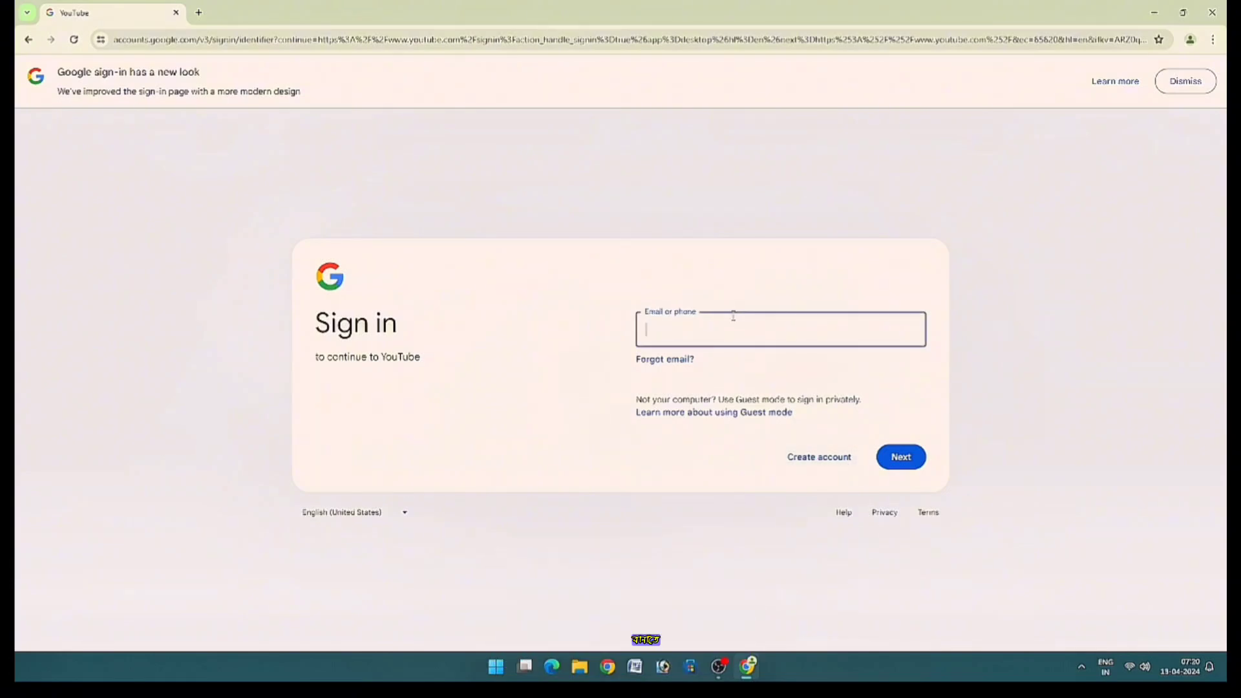
type("m")
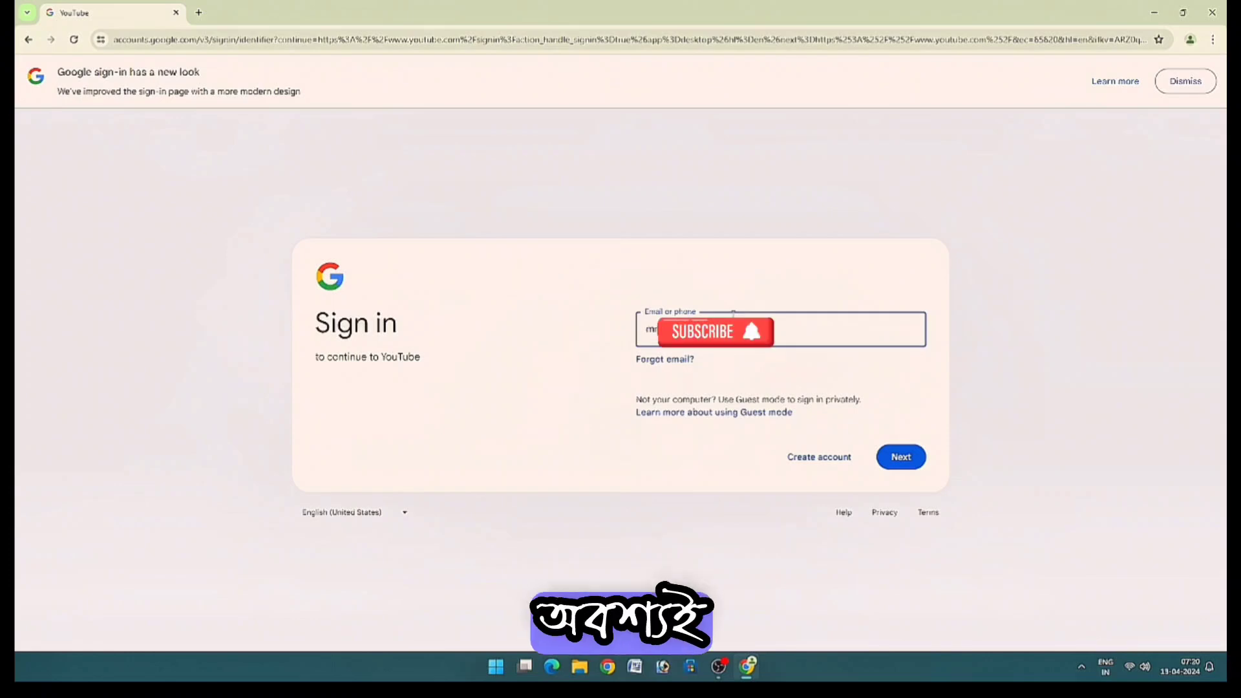
type("mail.com")
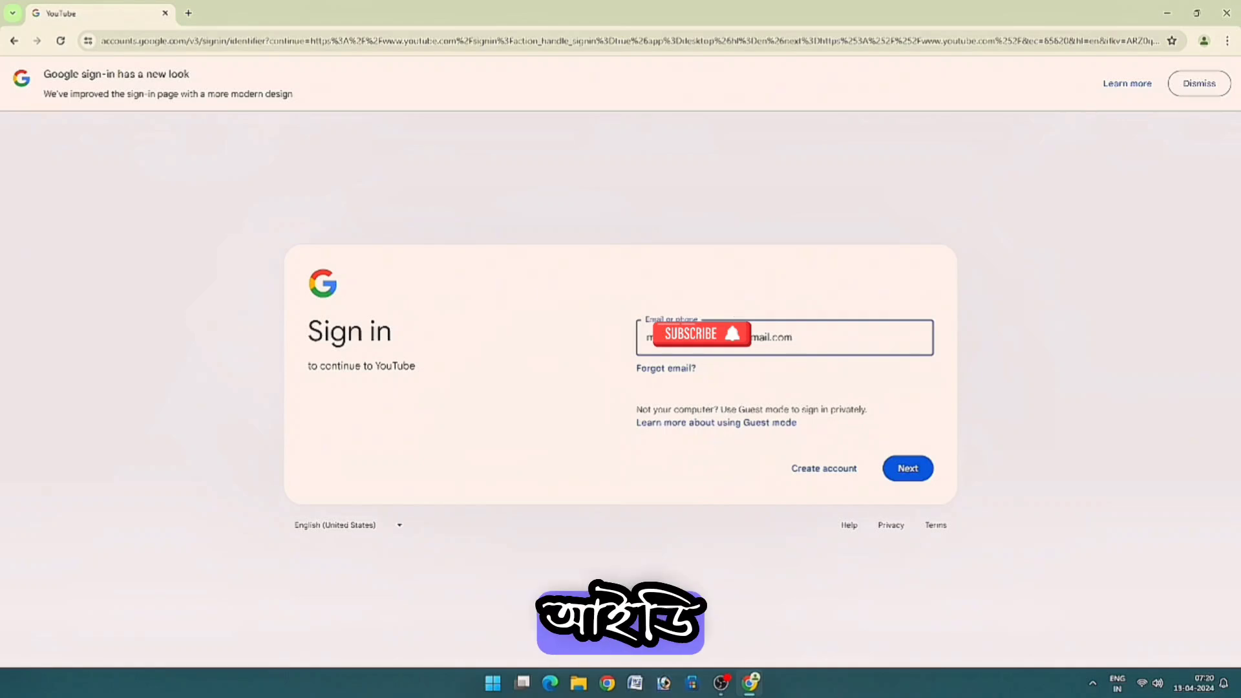
left_click(923, 465)
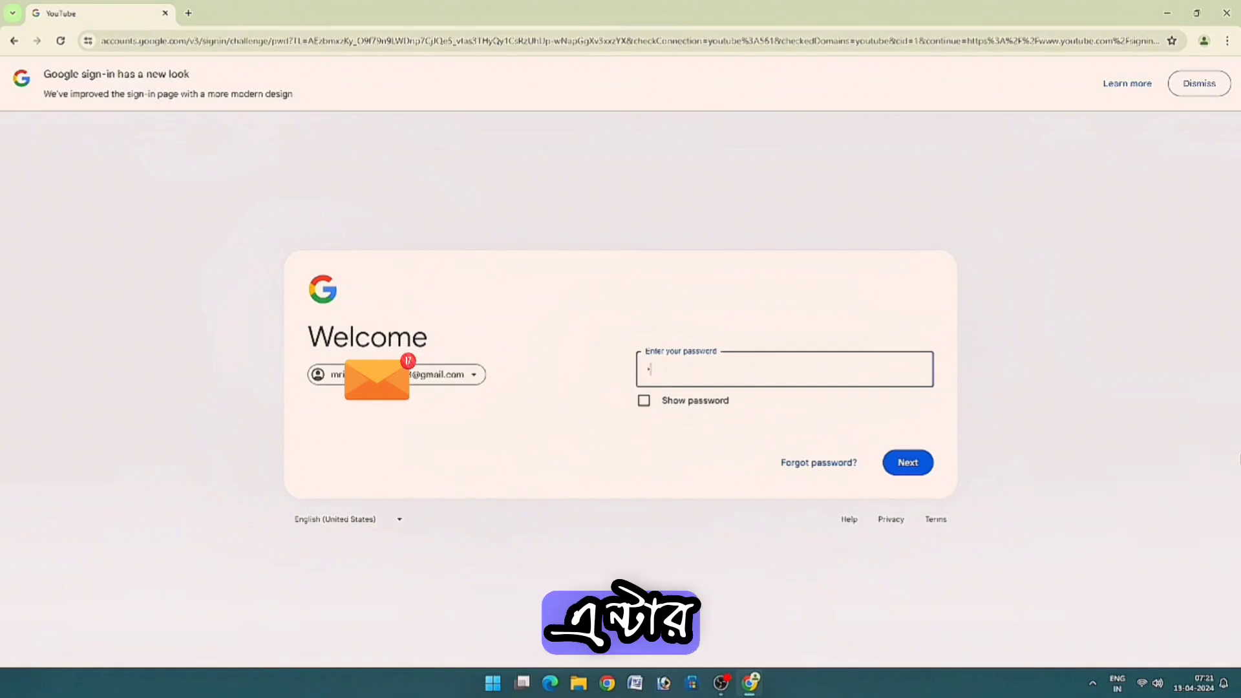
Enter the account password to sign in and skip the suggestions for completing the Google account.
type("••")
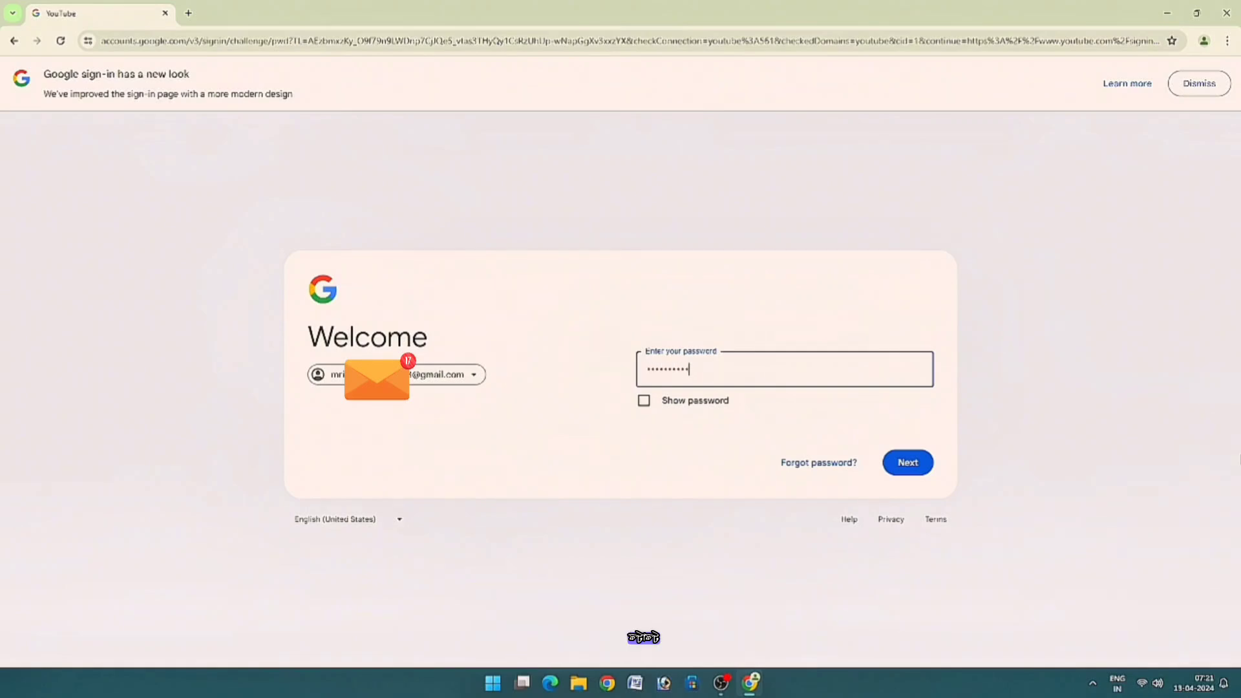
type("•••")
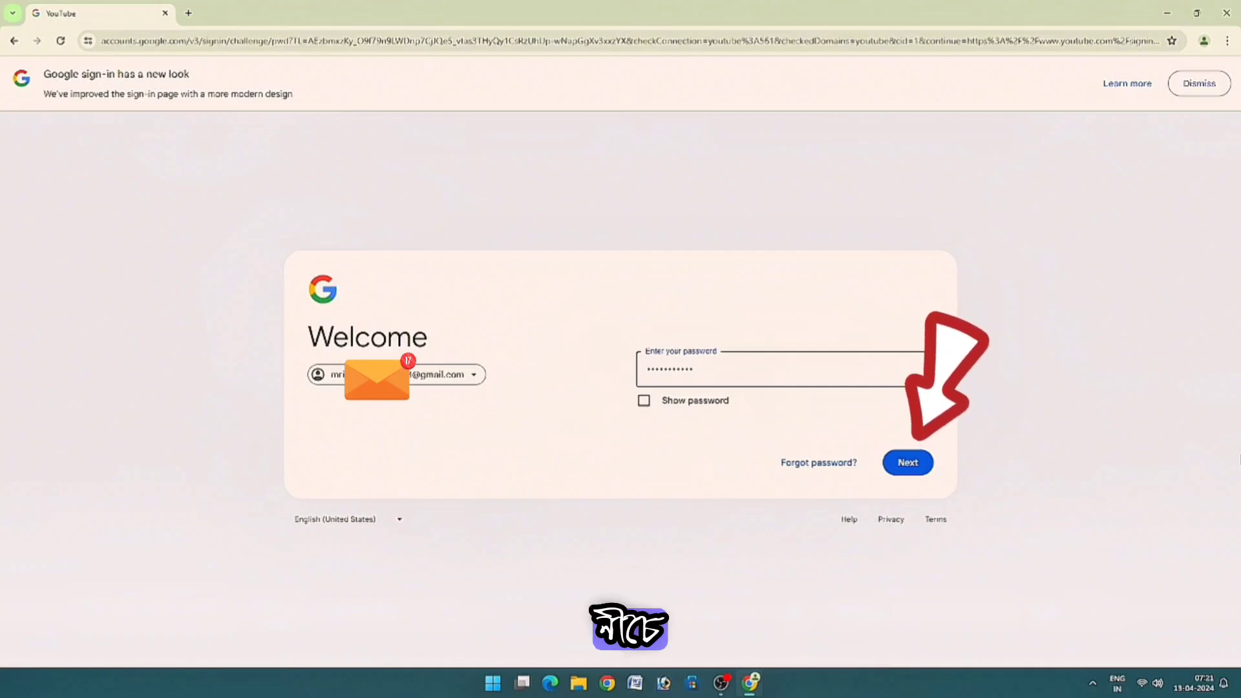
type("••")
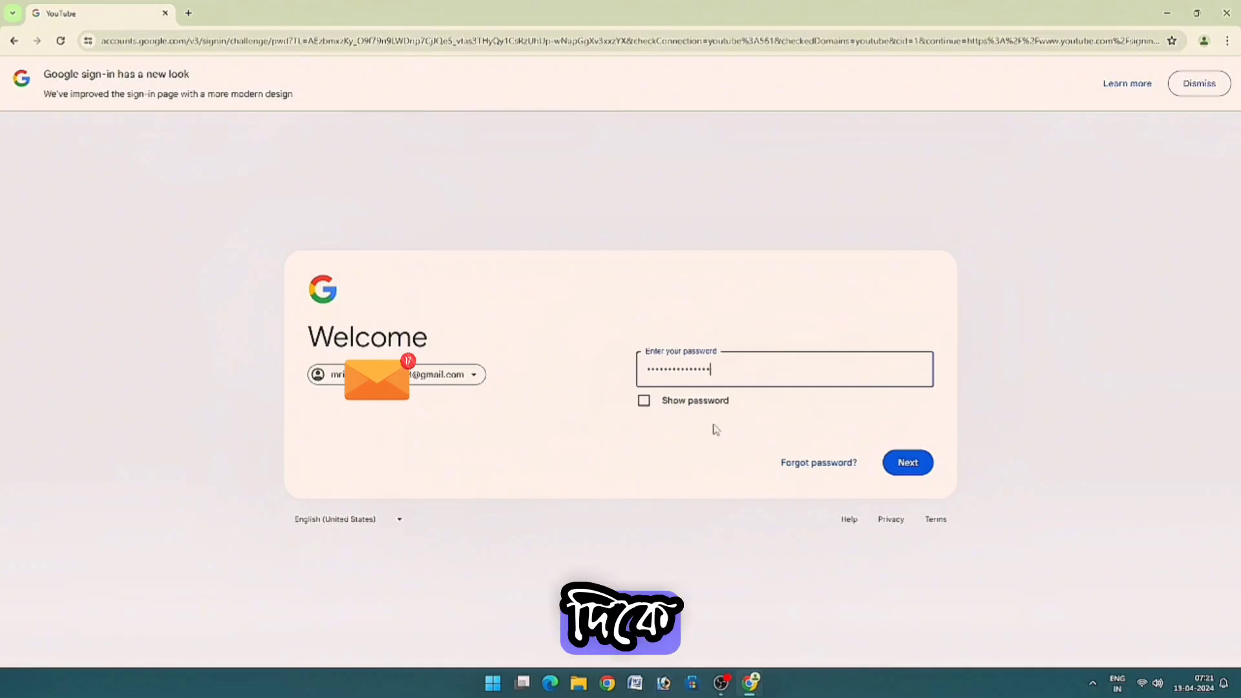
left_click(894, 461)
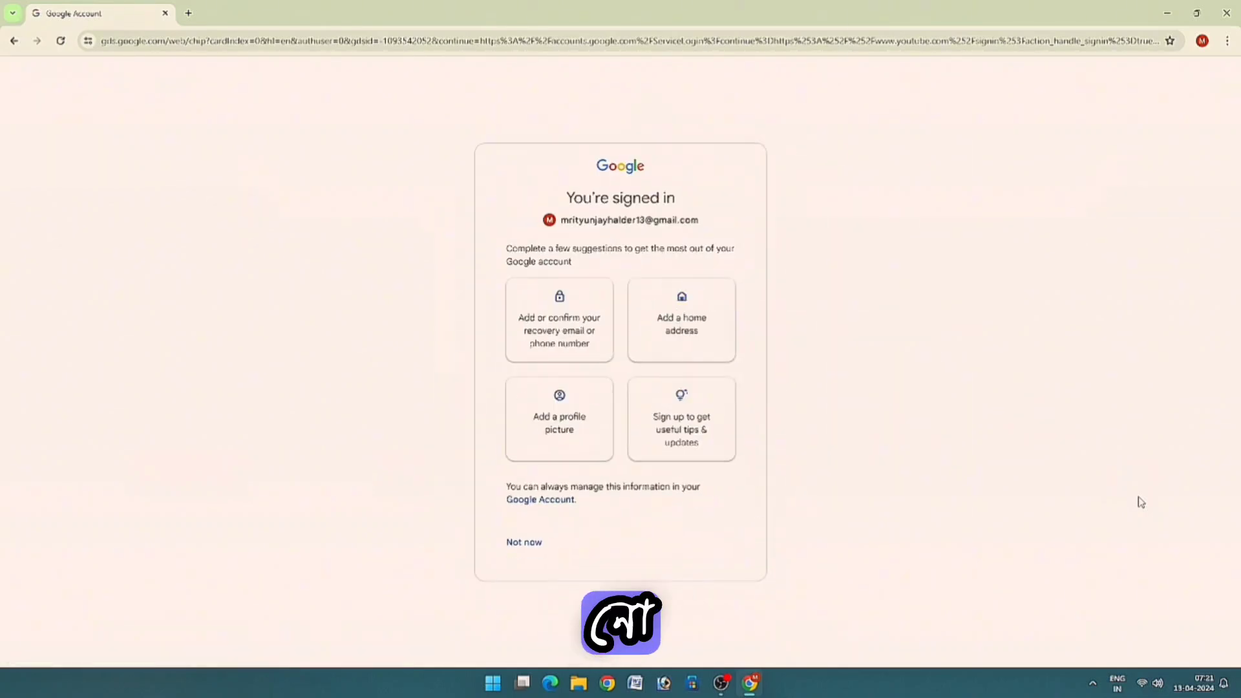
left_click(511, 547)
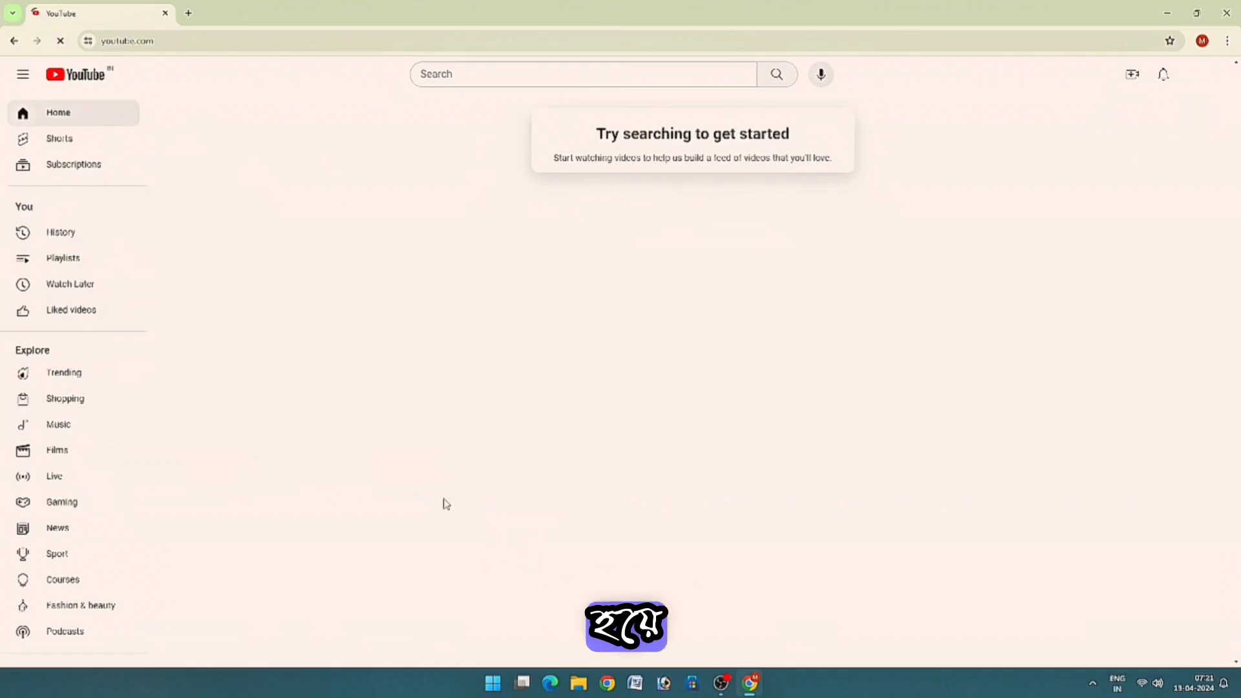
Look at the signed-in account's options, including the one for creating a channel.
left_click(1201, 75)
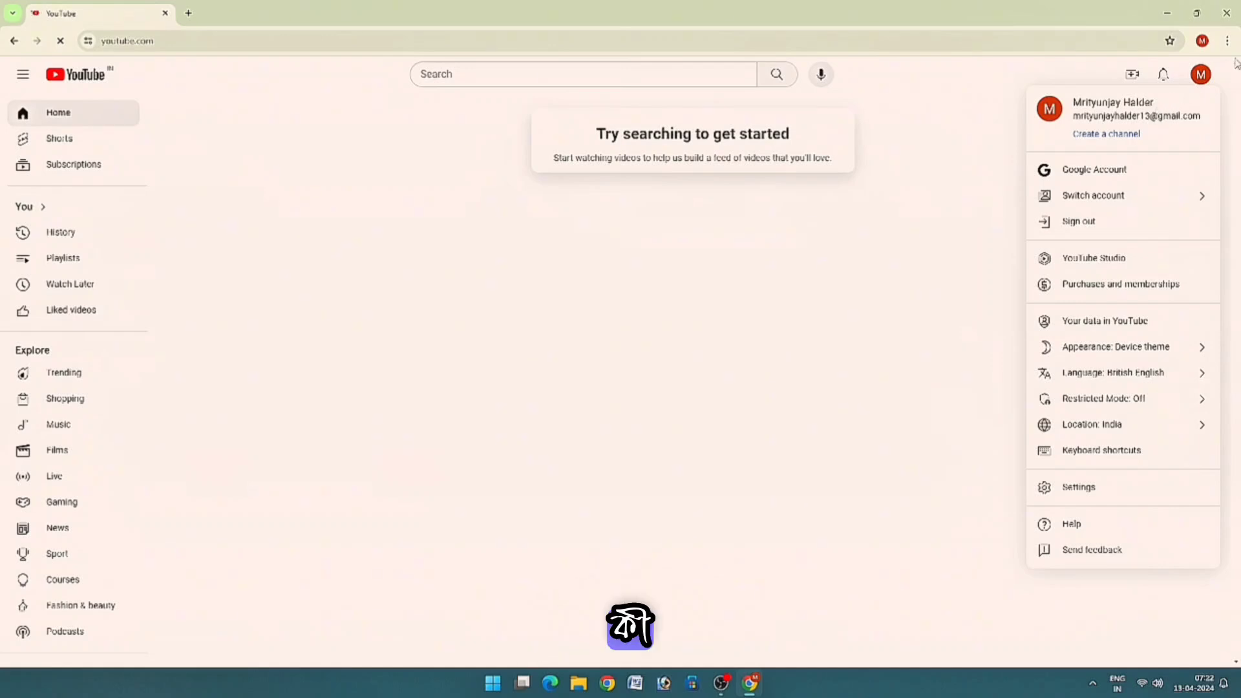
left_click_drag(1070, 135, 1154, 139)
left_click(973, 212)
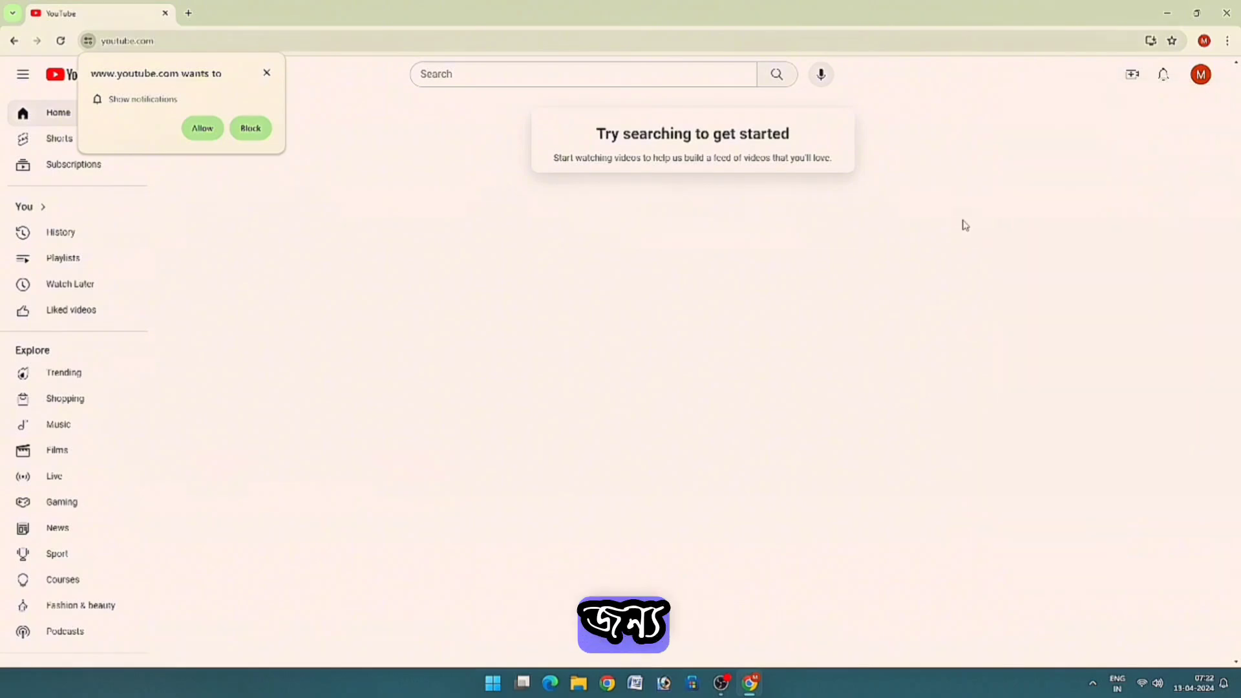
Allow YouTube to show notifications and go to the Trending page.
left_click(203, 128)
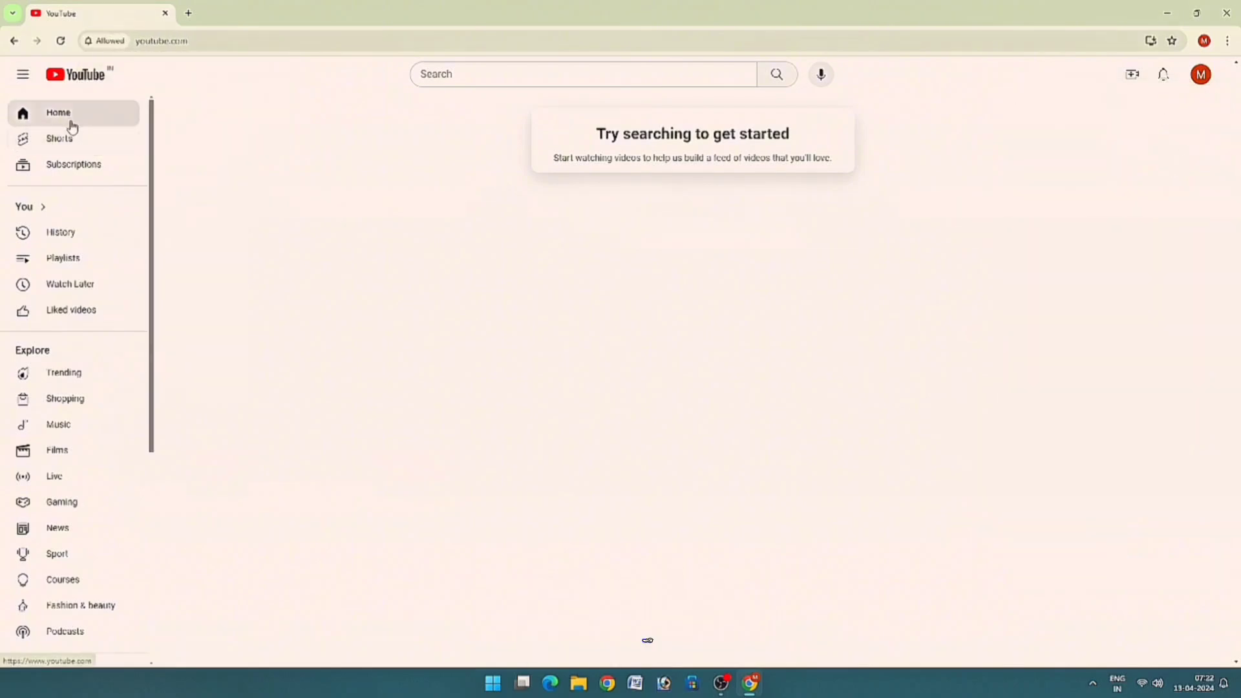
left_click(71, 138)
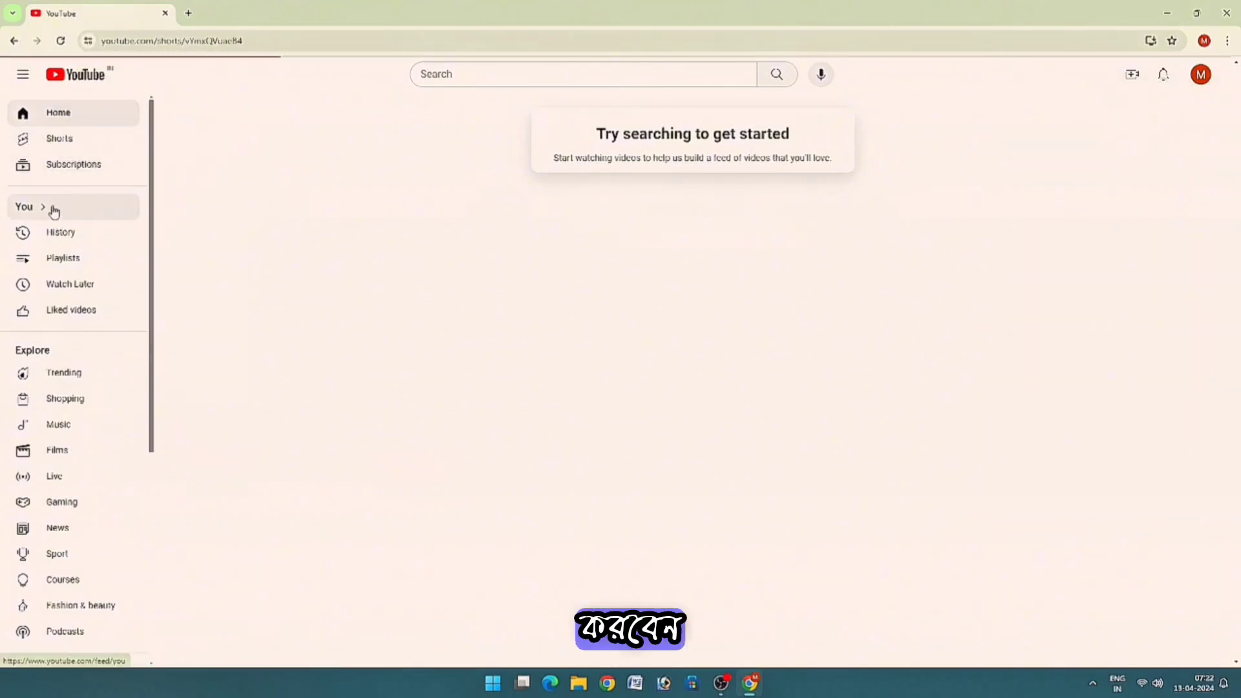
left_click(74, 380)
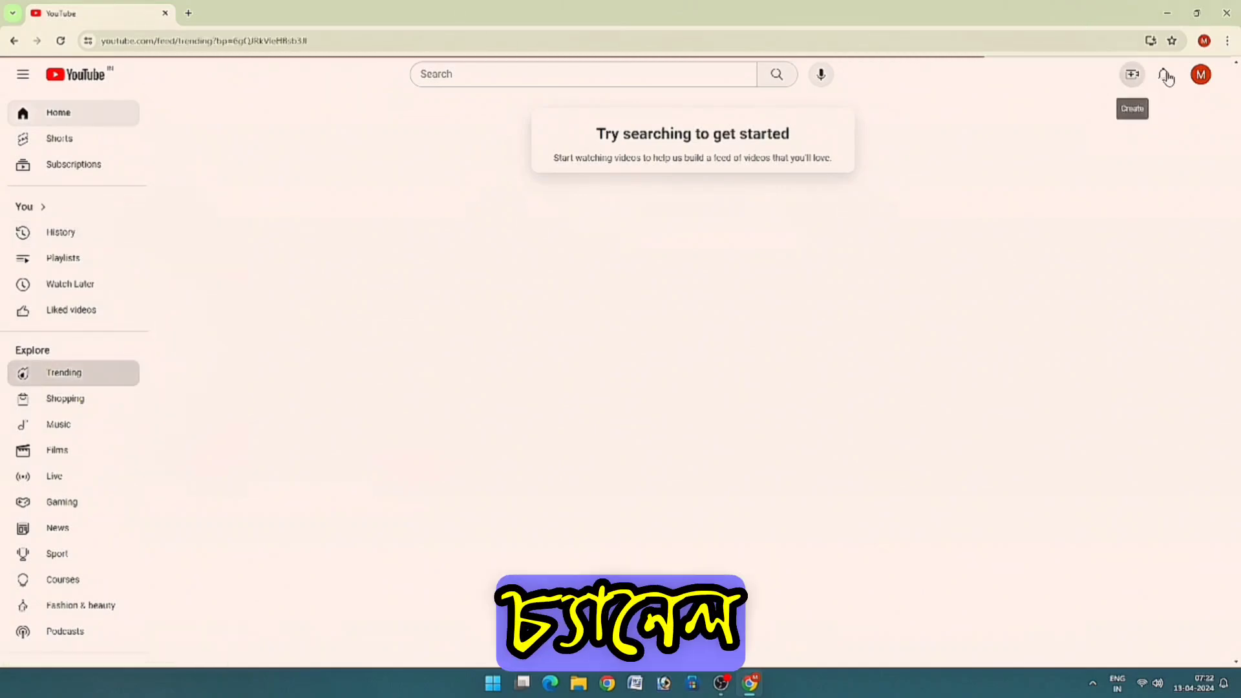
Start creating a YouTube channel for the signed-in account.
left_click(1210, 76)
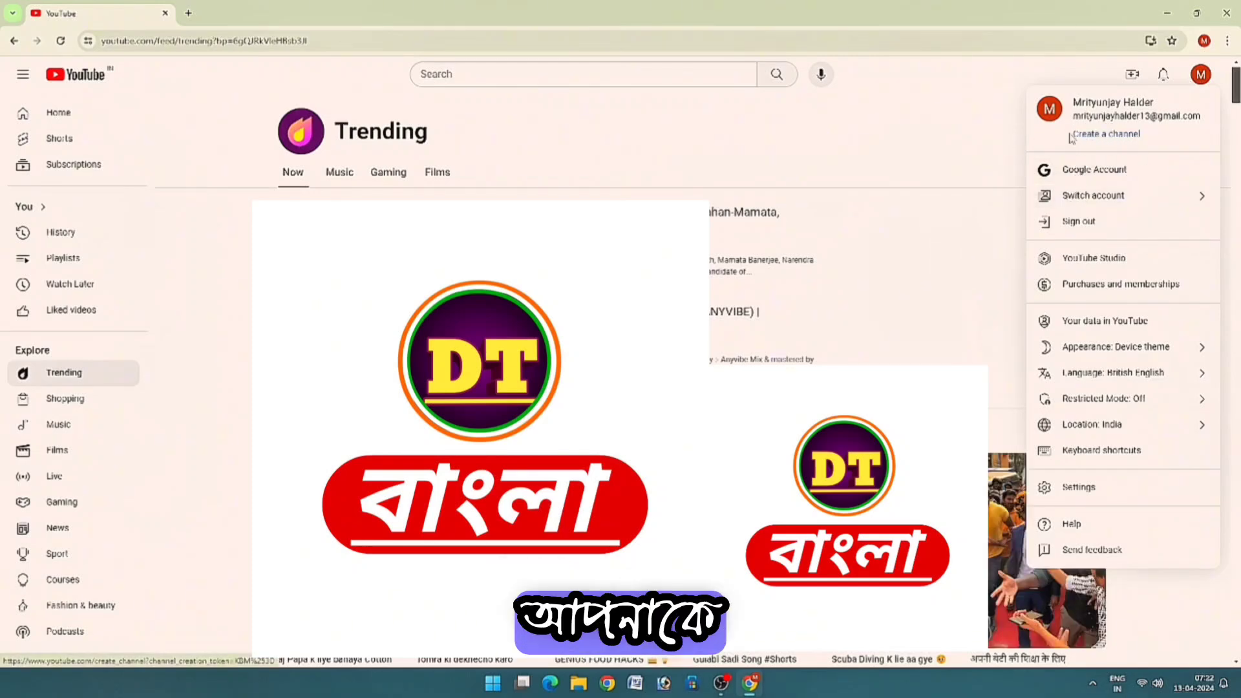
left_click_drag(1071, 135, 1157, 144)
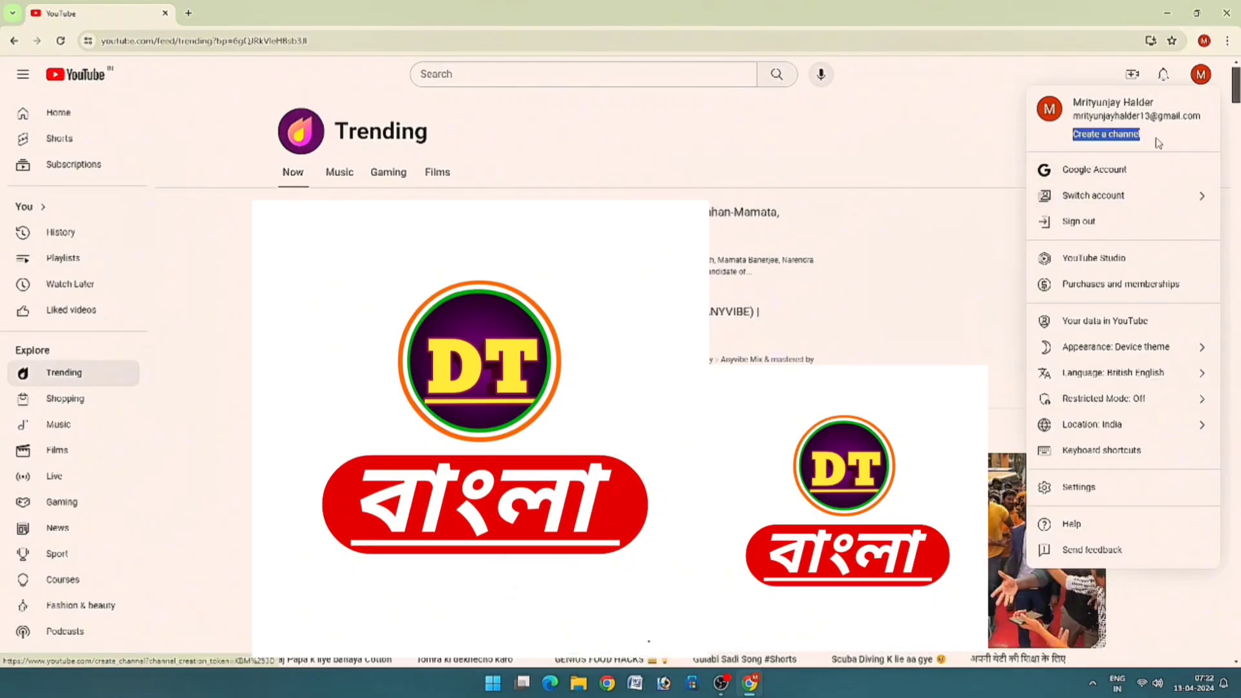
left_click(1102, 135)
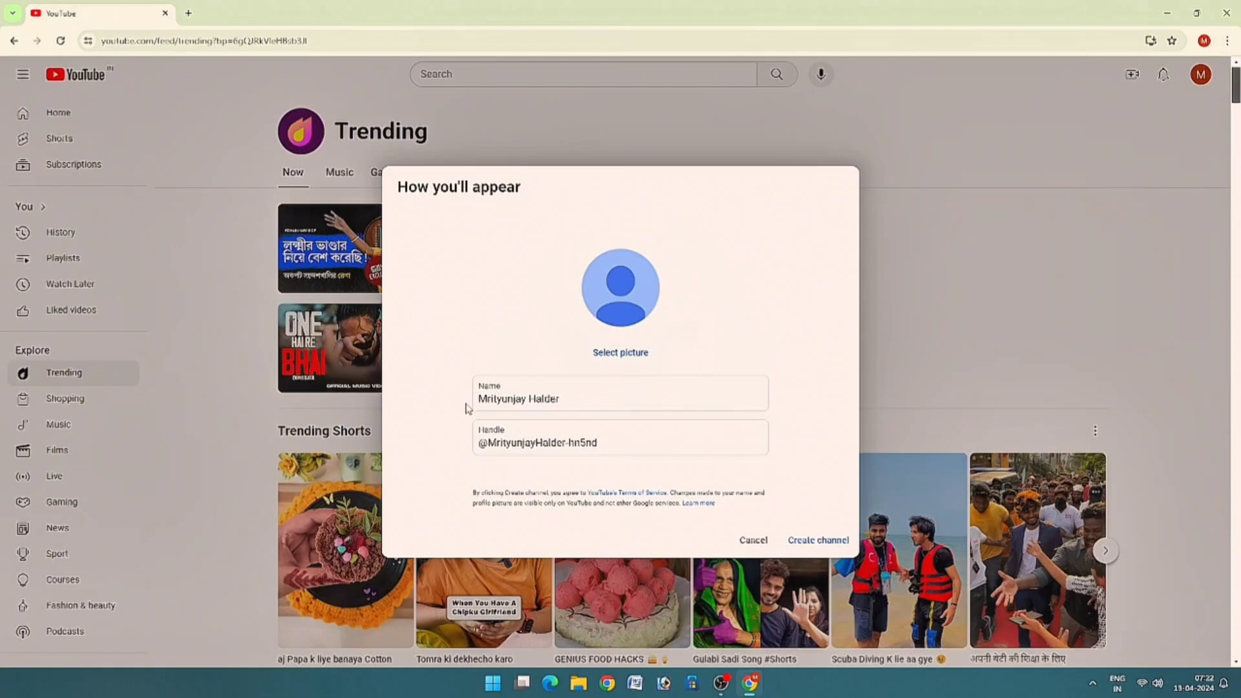
Replace the suggested channel name with MH ENTERTAINMENT.
left_click_drag(481, 395, 586, 399)
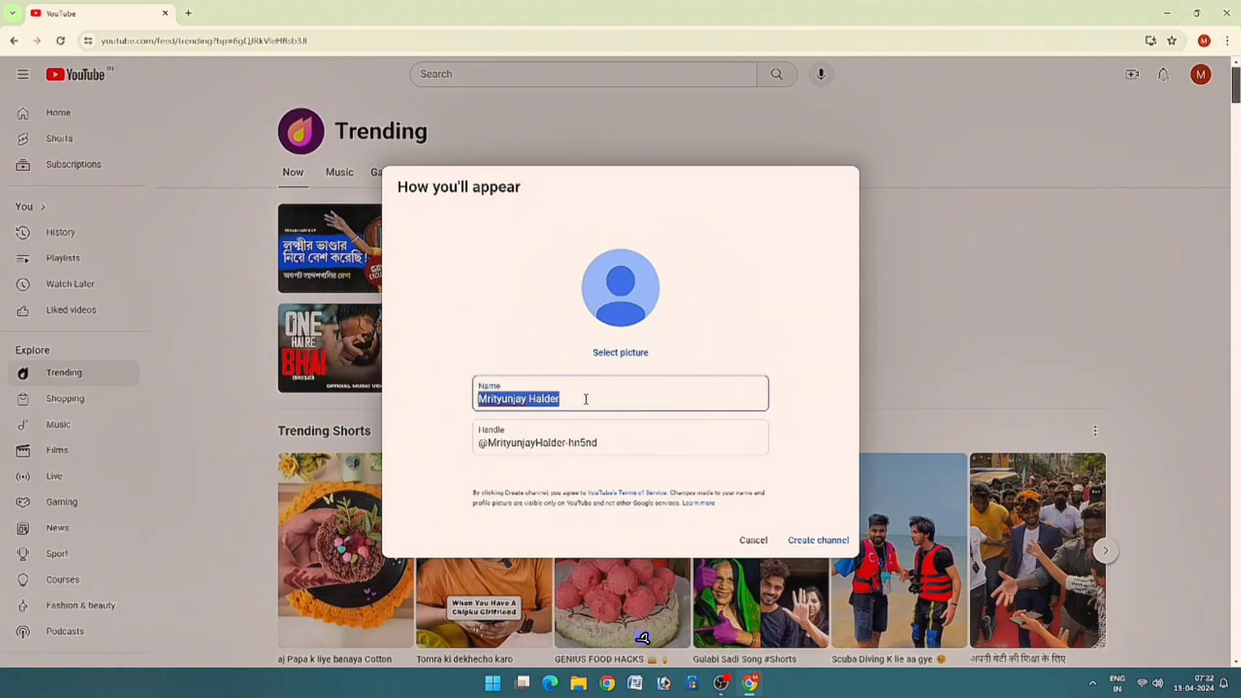
left_click(583, 393)
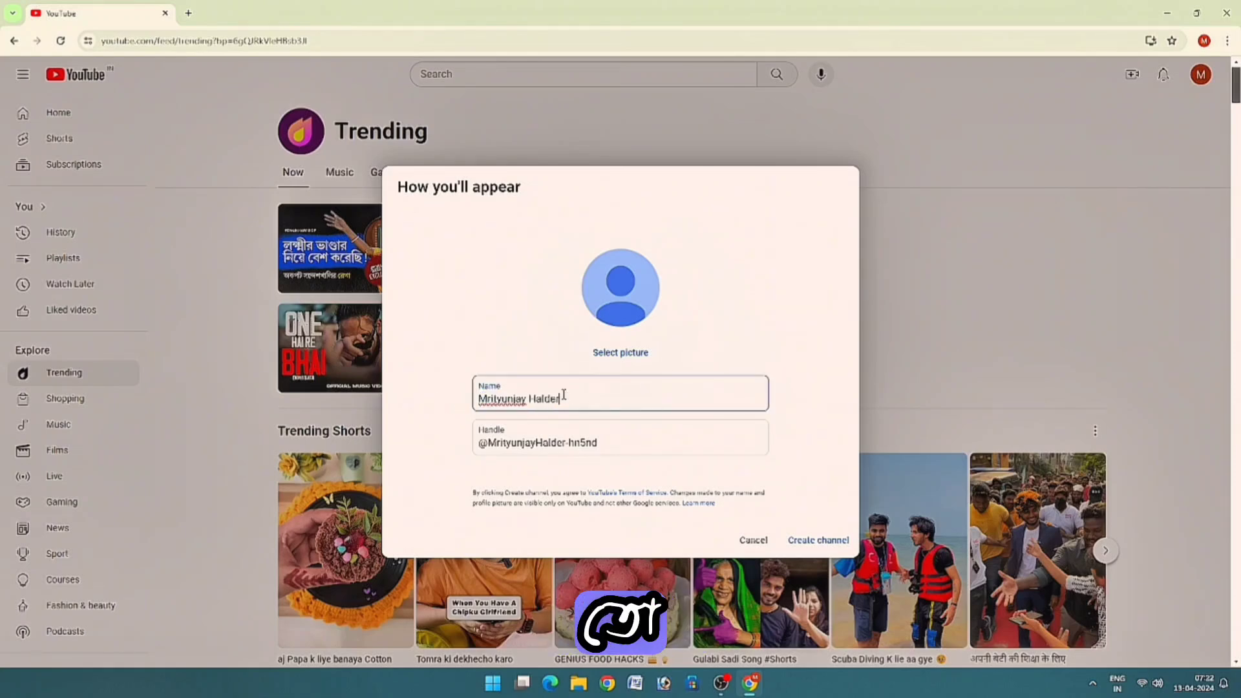
left_click_drag(577, 394, 477, 399)
key("BackSpace")
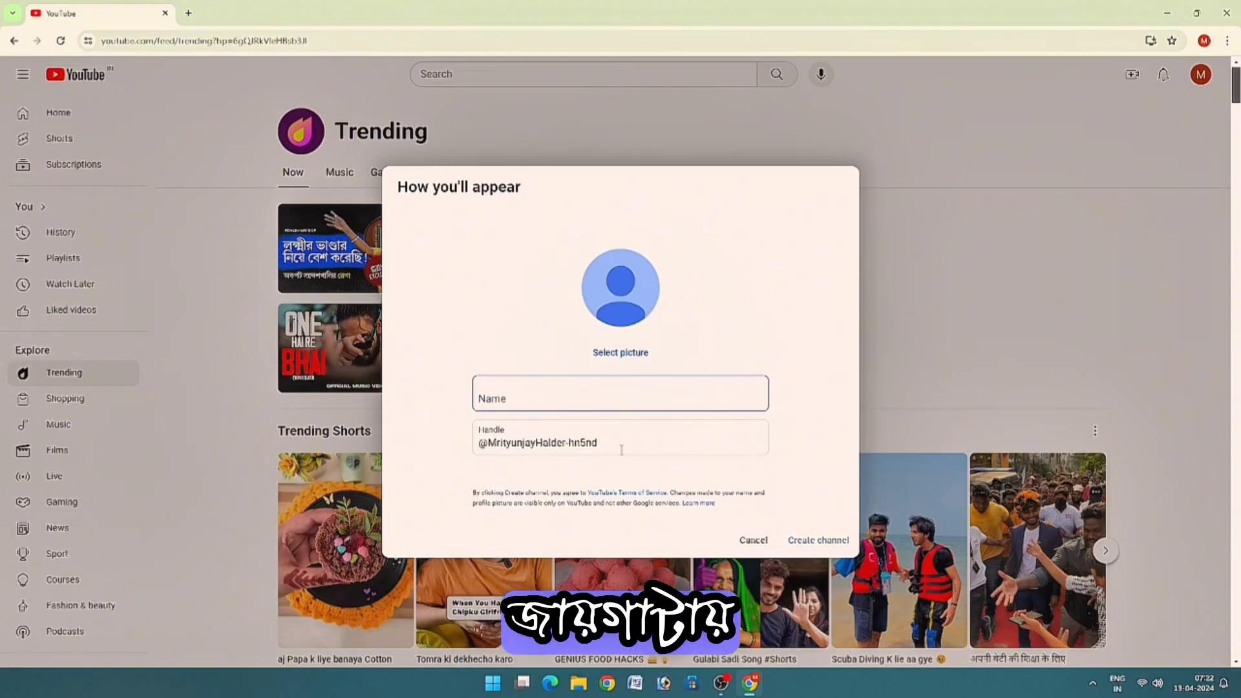
type("MH")
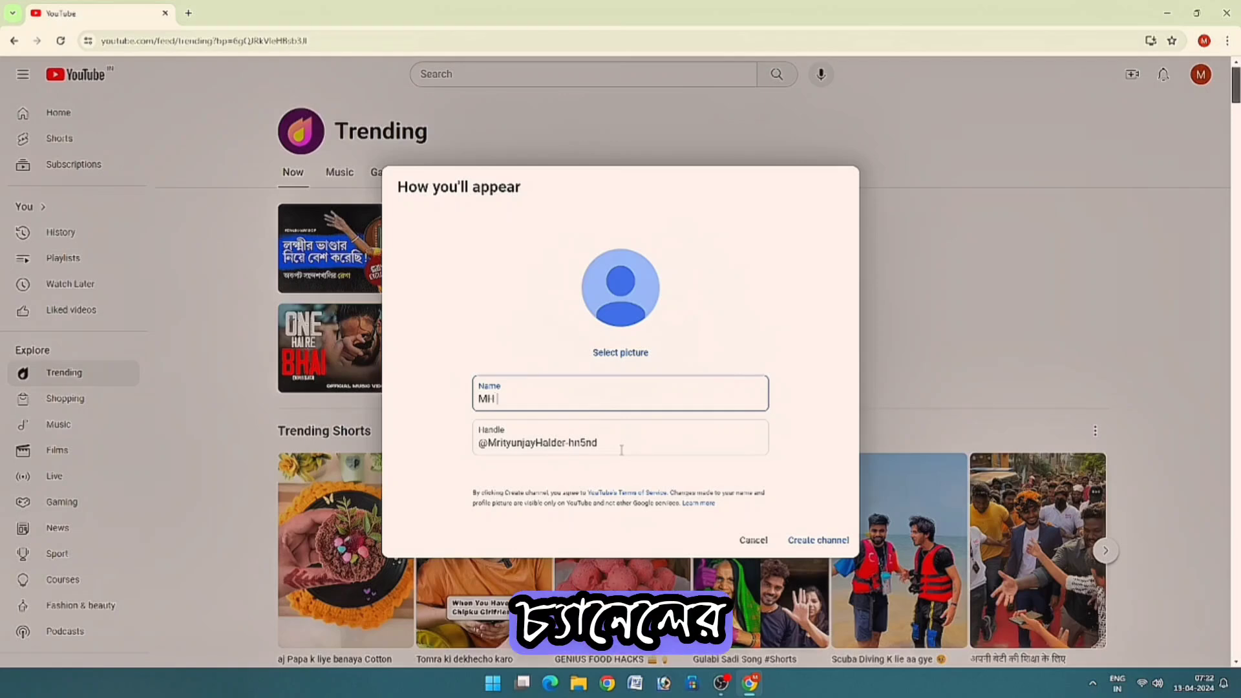
type(" en")
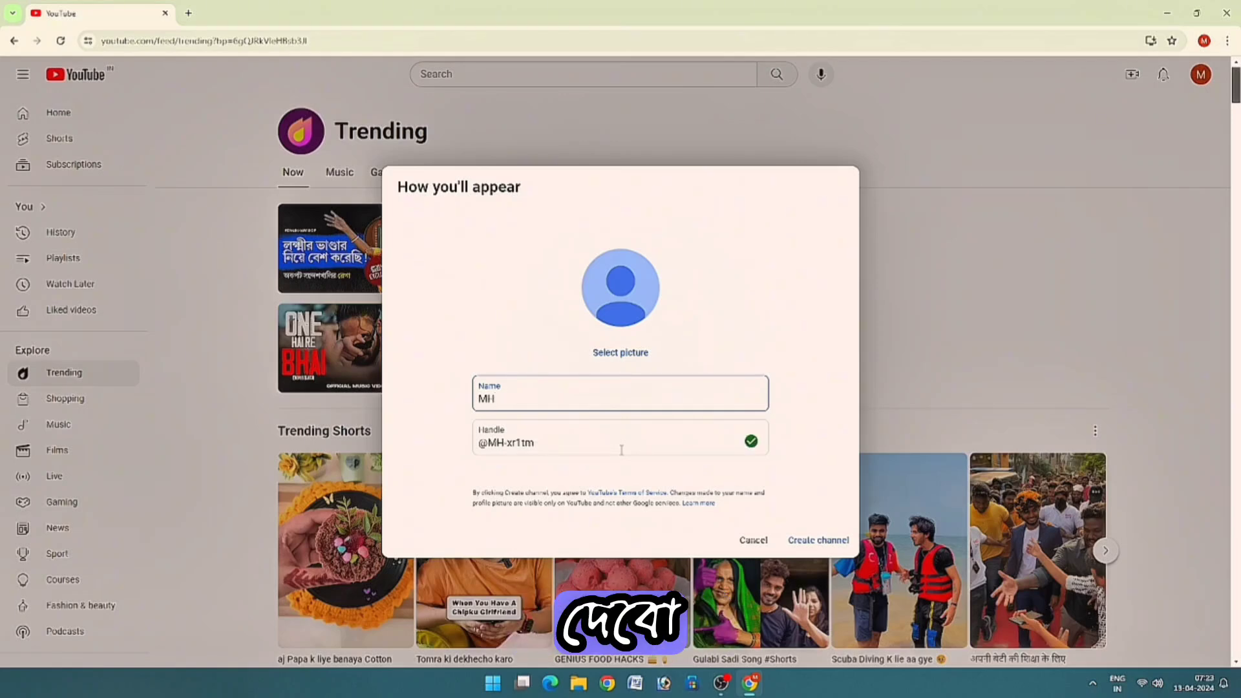
type(" ENTER")
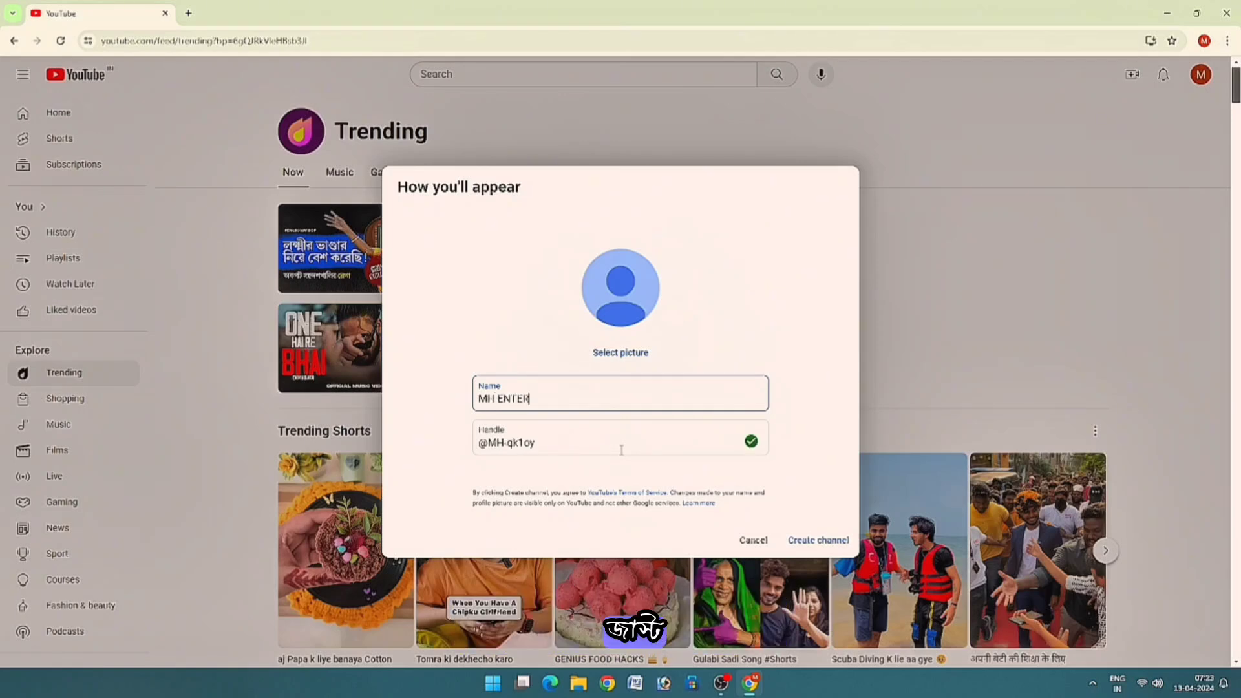
type("TAINMENT")
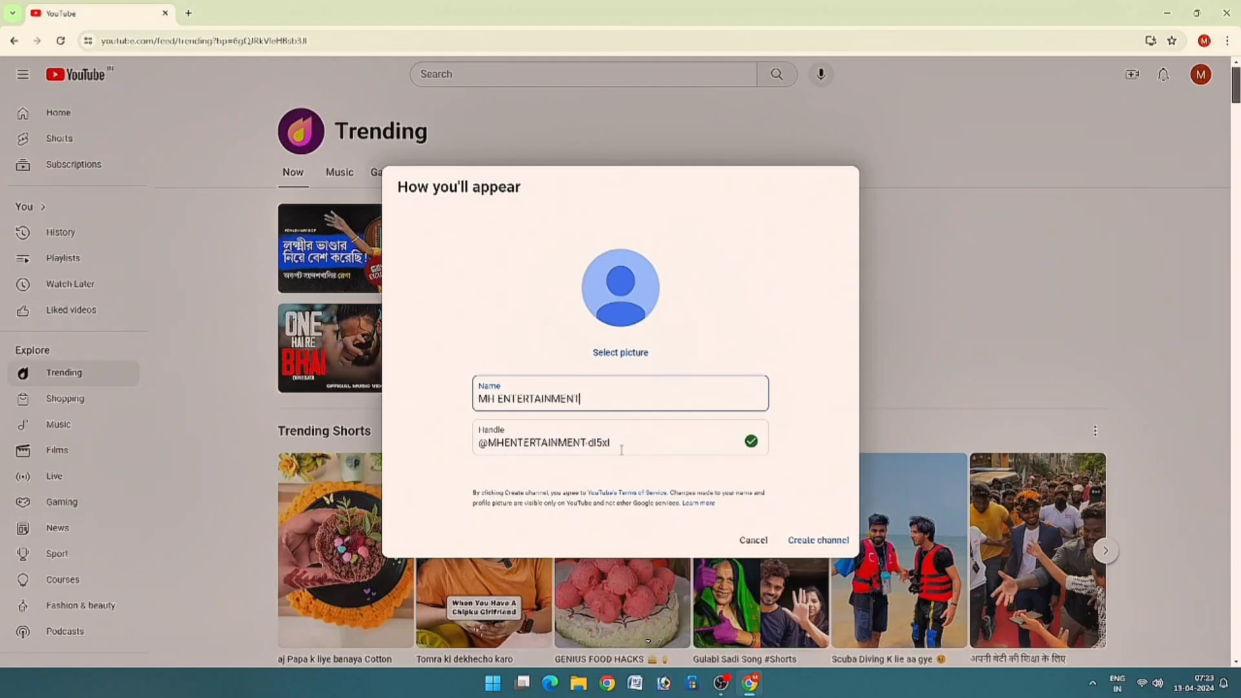
Change the channel's handle to @M.H.ENTERTAINMENTS.
left_click(621, 442)
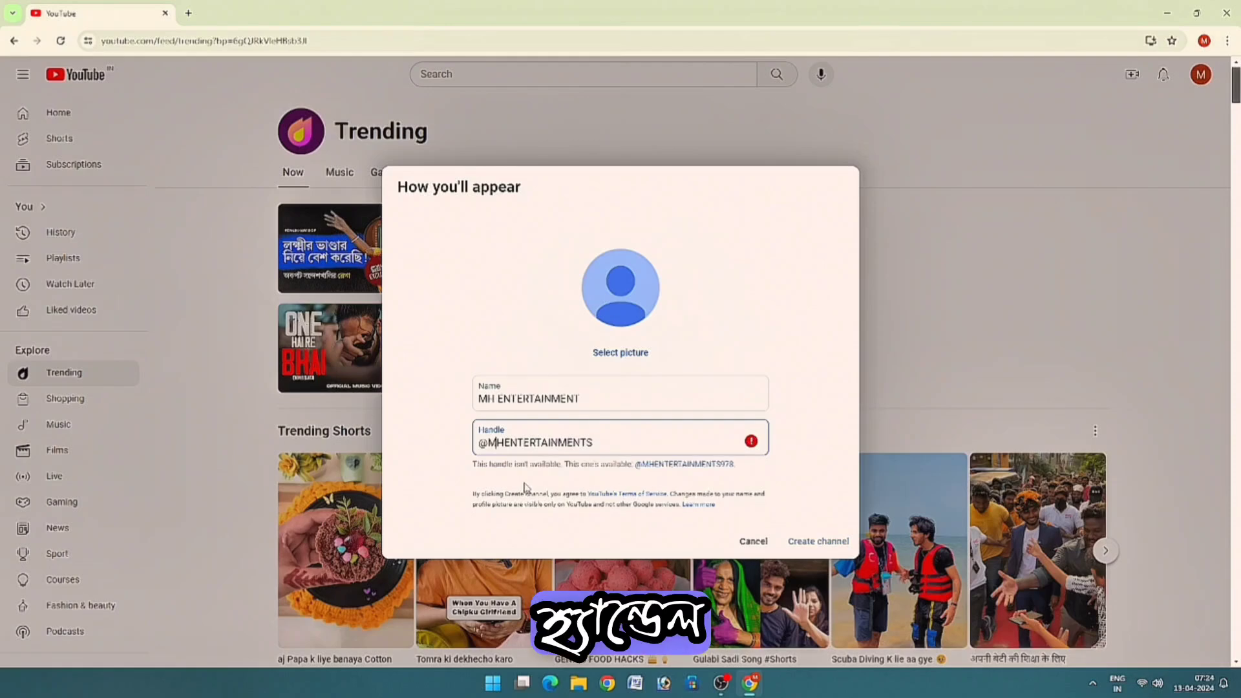
type(".H.")
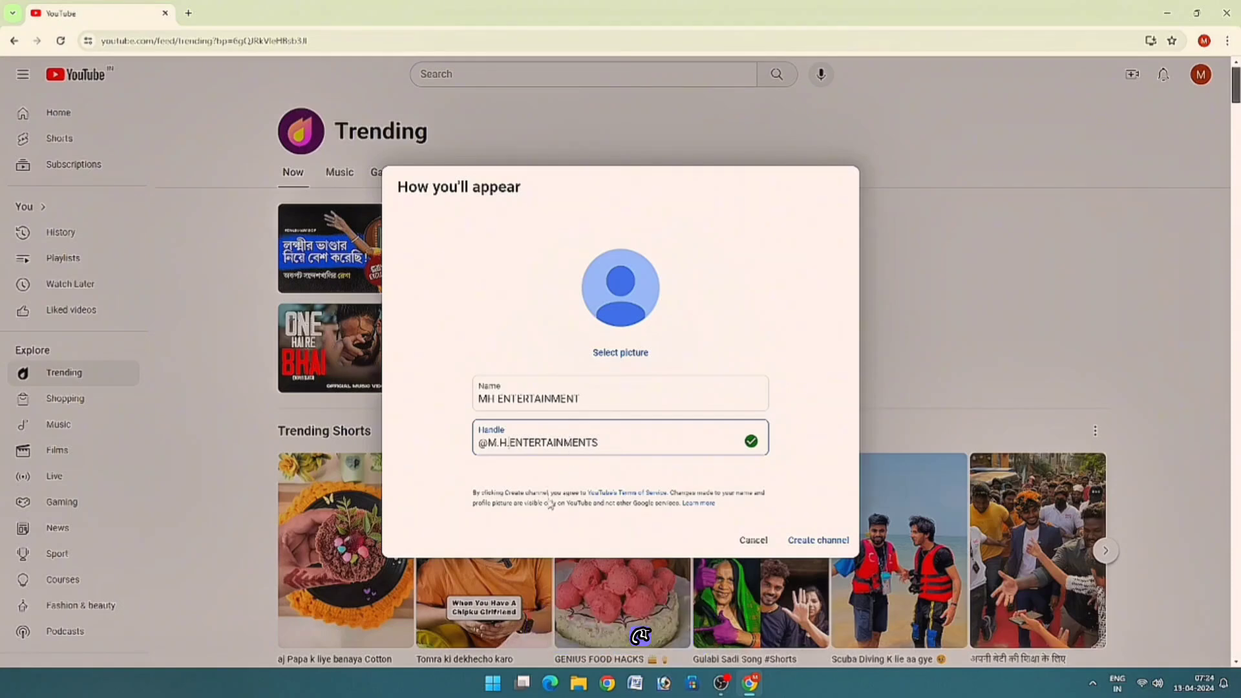
Change the channel name to M.H. ENTERTAINMENT, with a full stop after each initial.
left_click(535, 475)
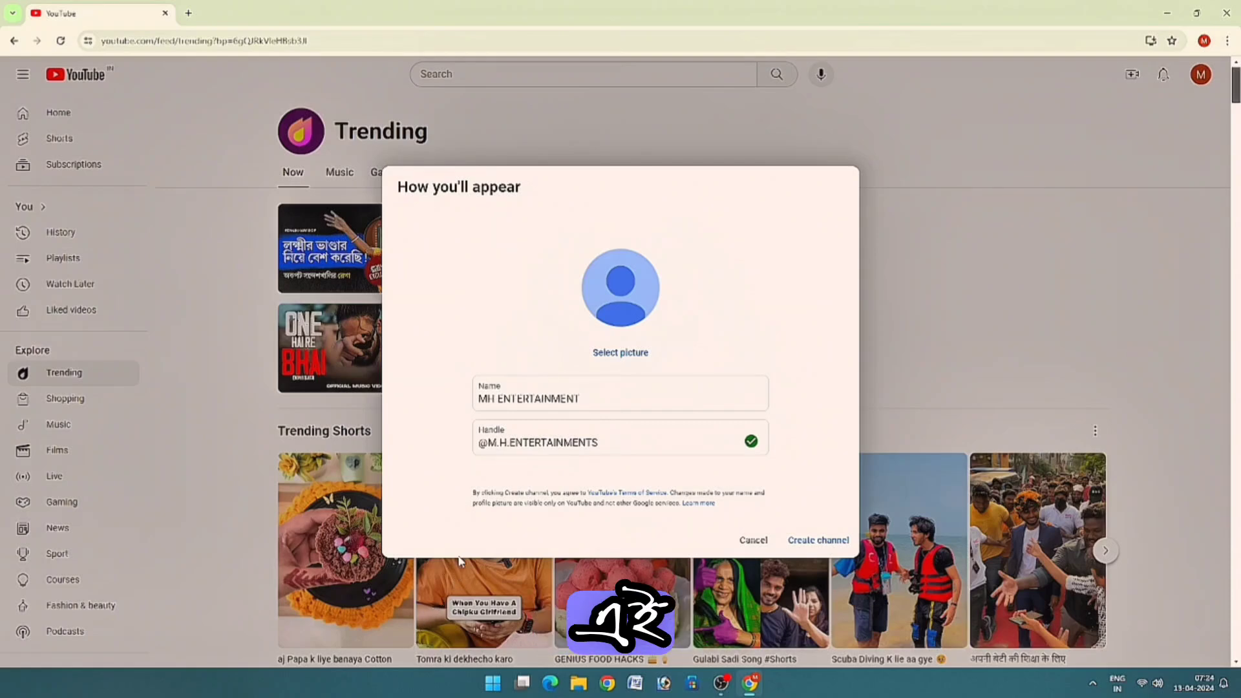
left_click(485, 400)
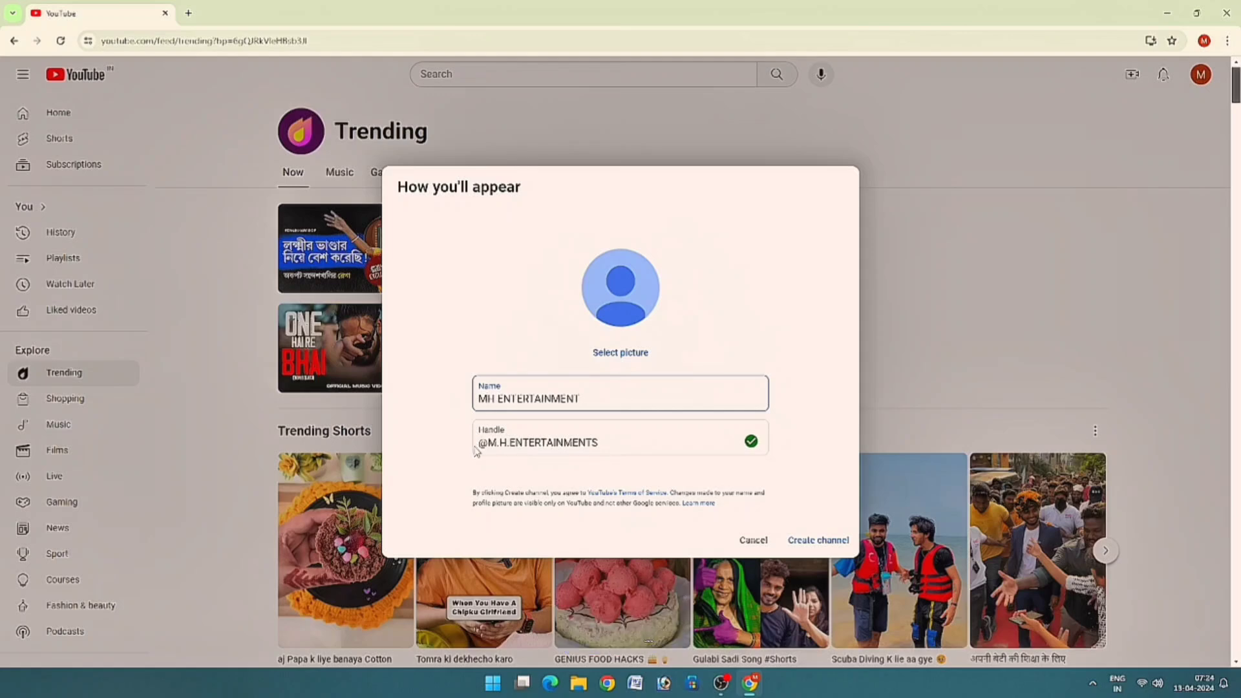
type(".H")
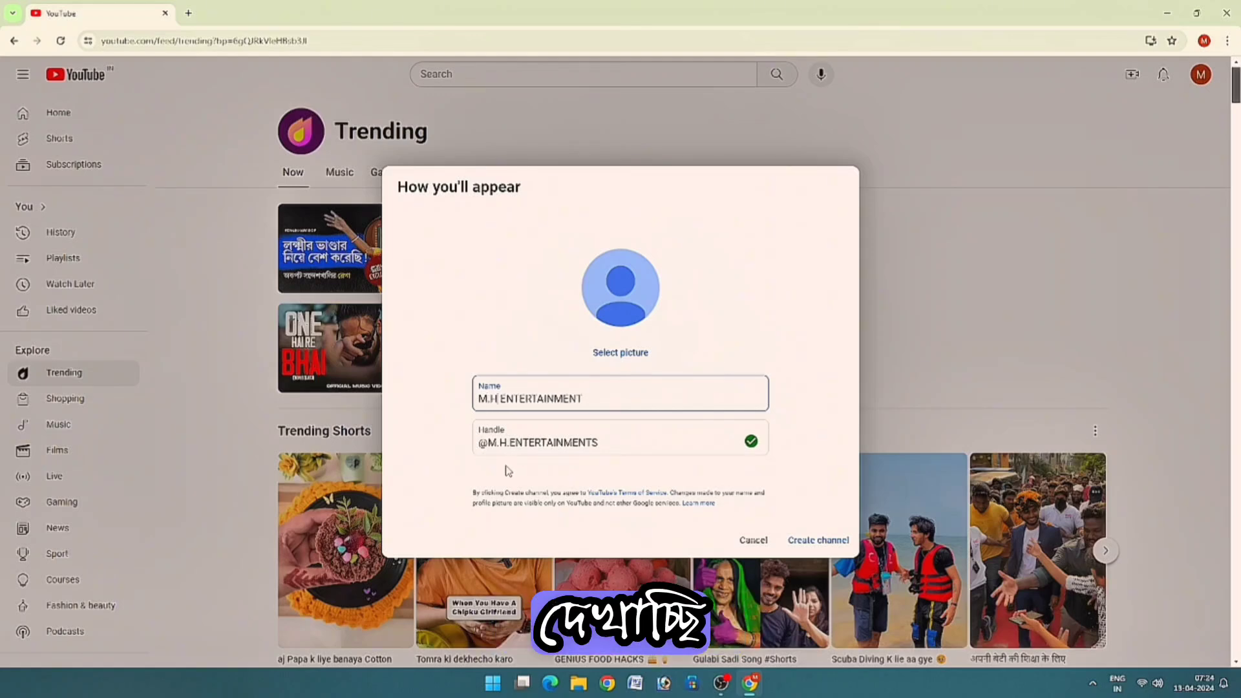
type(".")
left_click(519, 331)
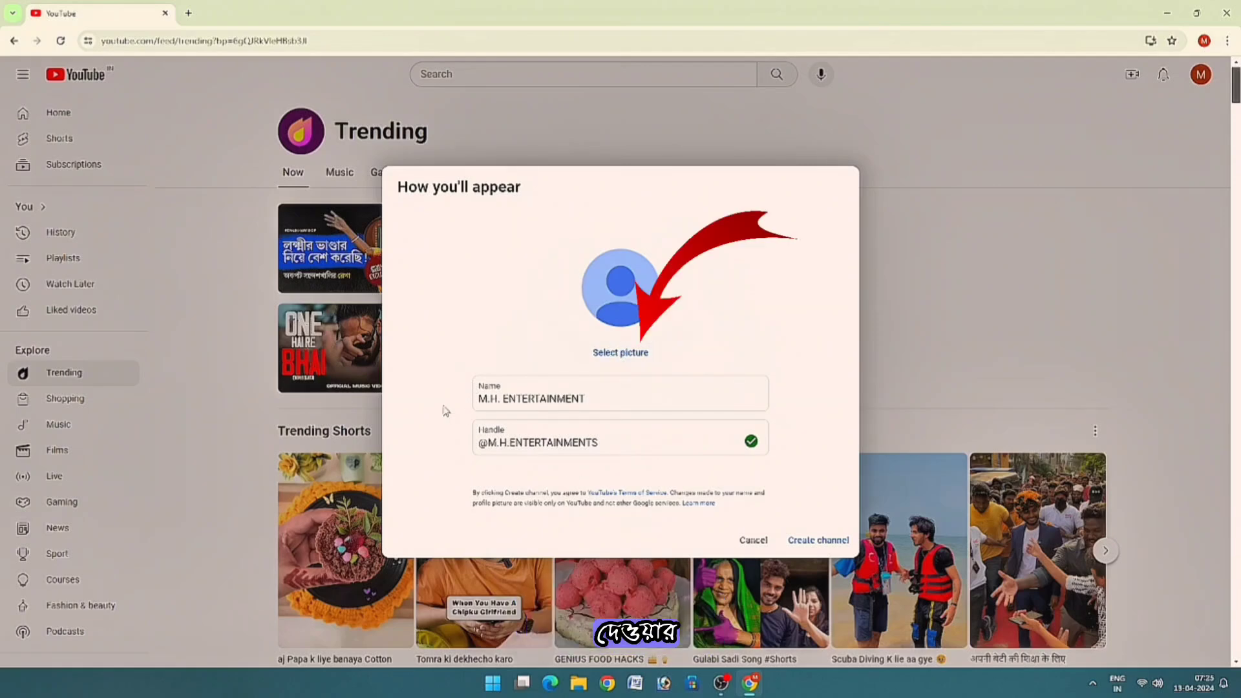
left_click_drag(463, 373, 634, 472)
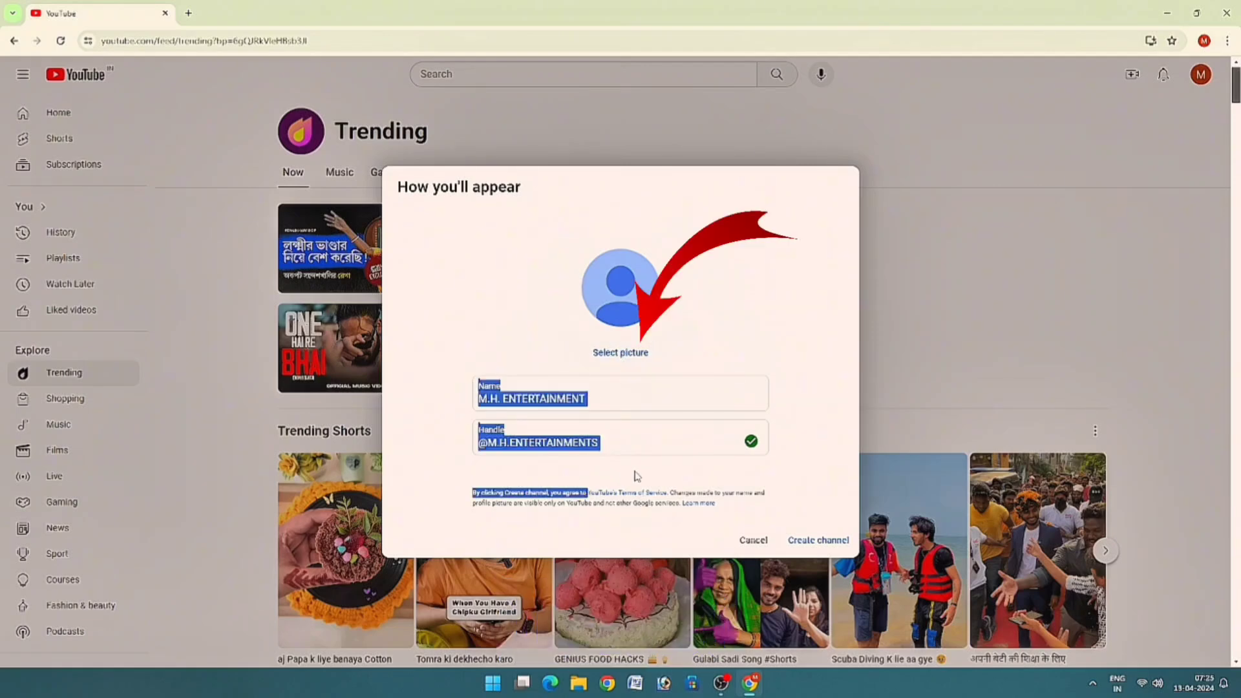
left_click(560, 466)
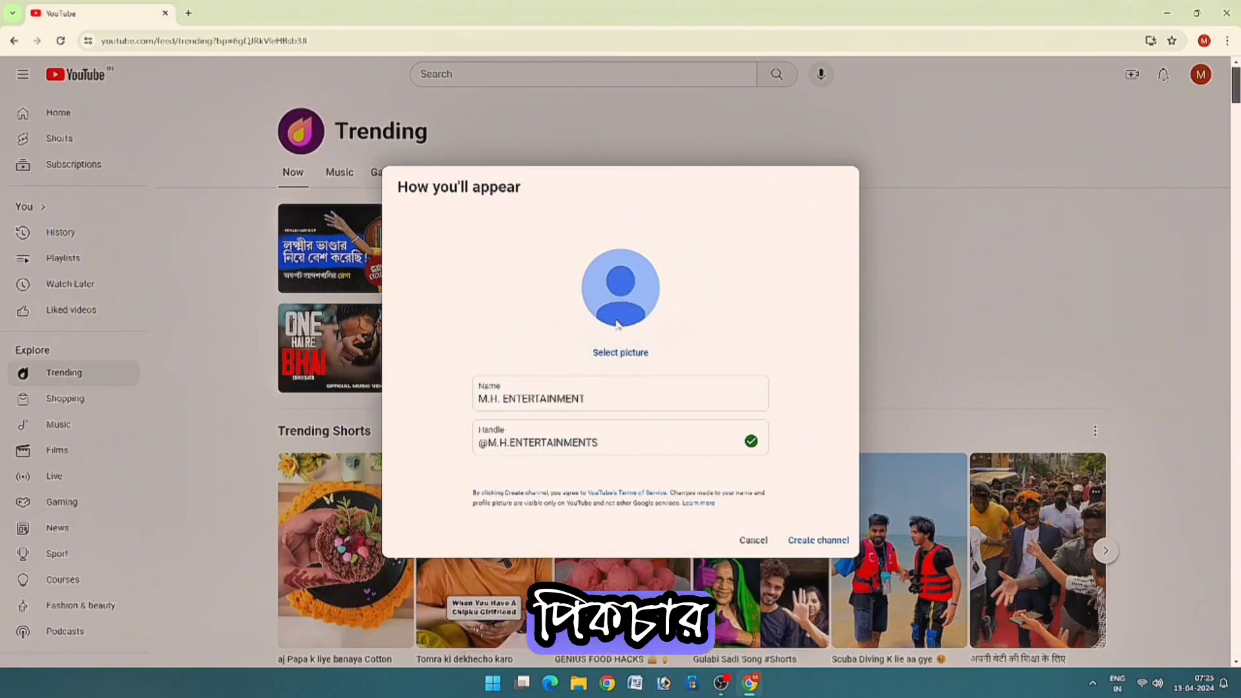
Upload the round portrait image from the Digital Tips Bangla folder as the channel picture, keeping the proposed crop.
left_click(620, 354)
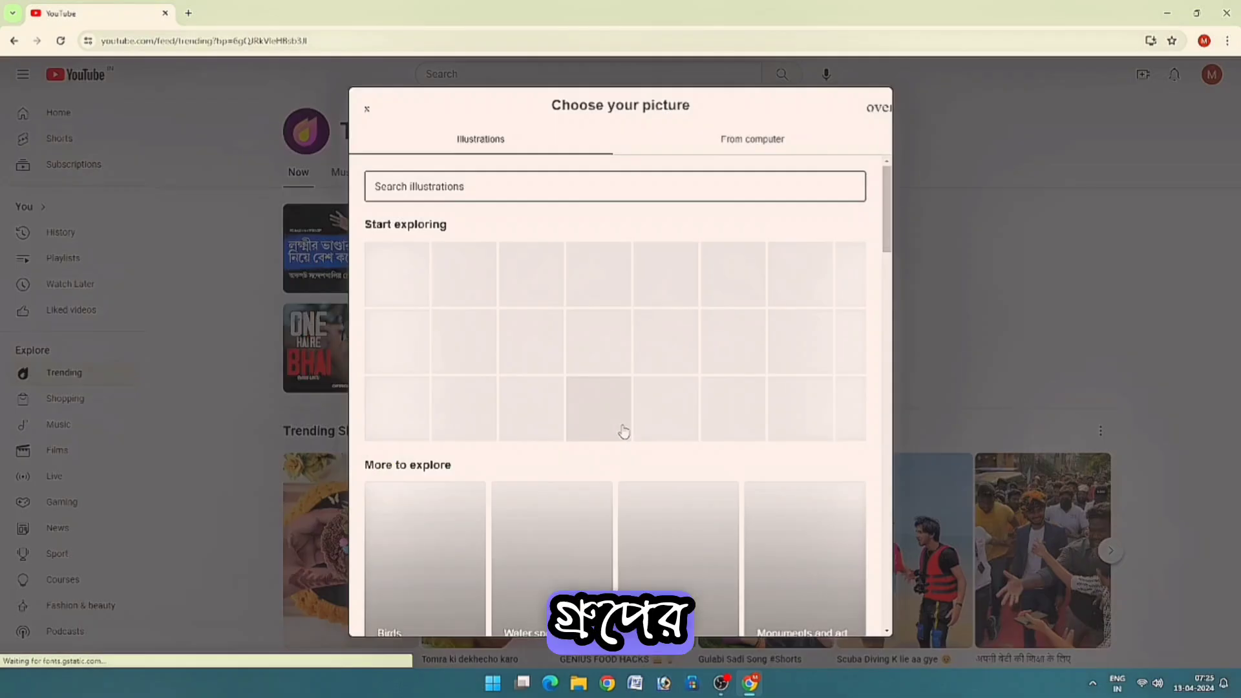
left_click(741, 149)
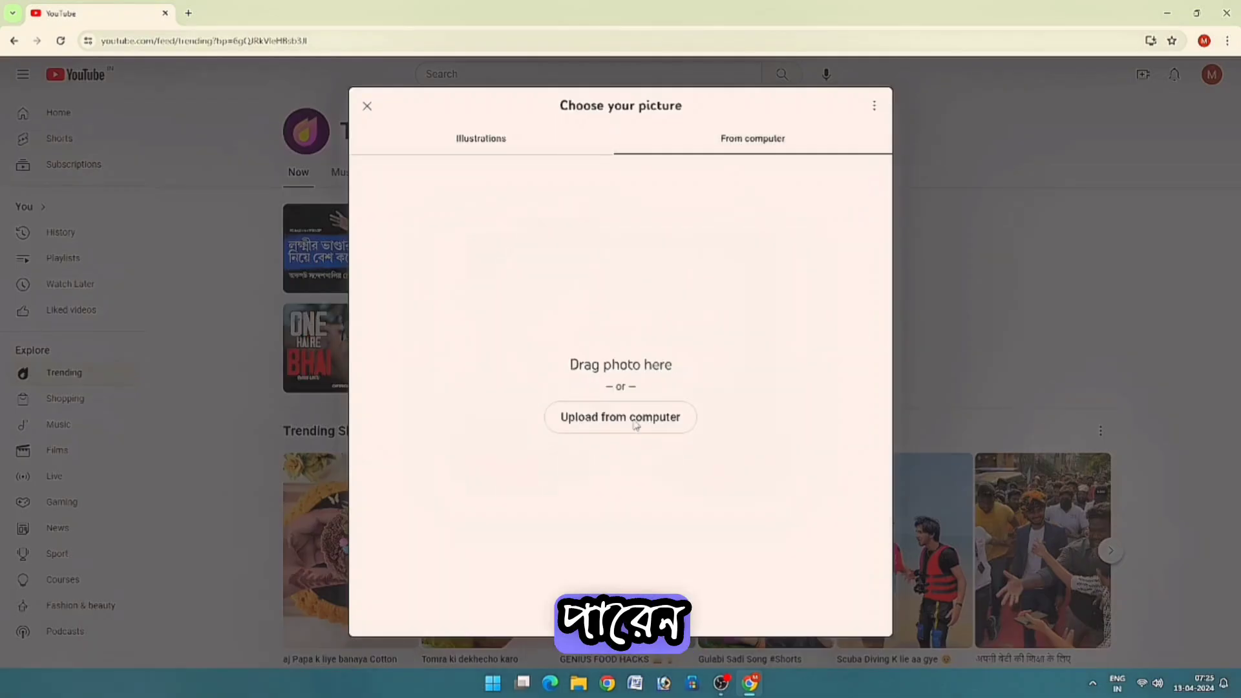
left_click(605, 427)
left_click(45, 229)
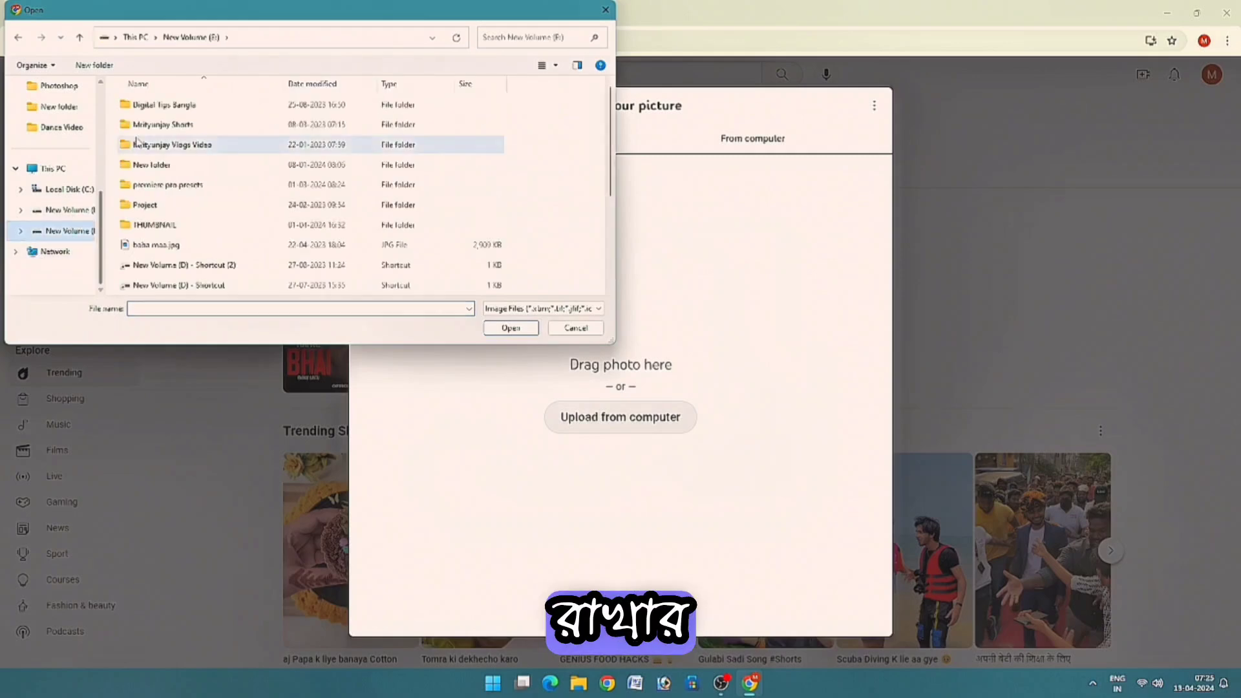
double_click(172, 105)
scroll(271, 202, "down", 5)
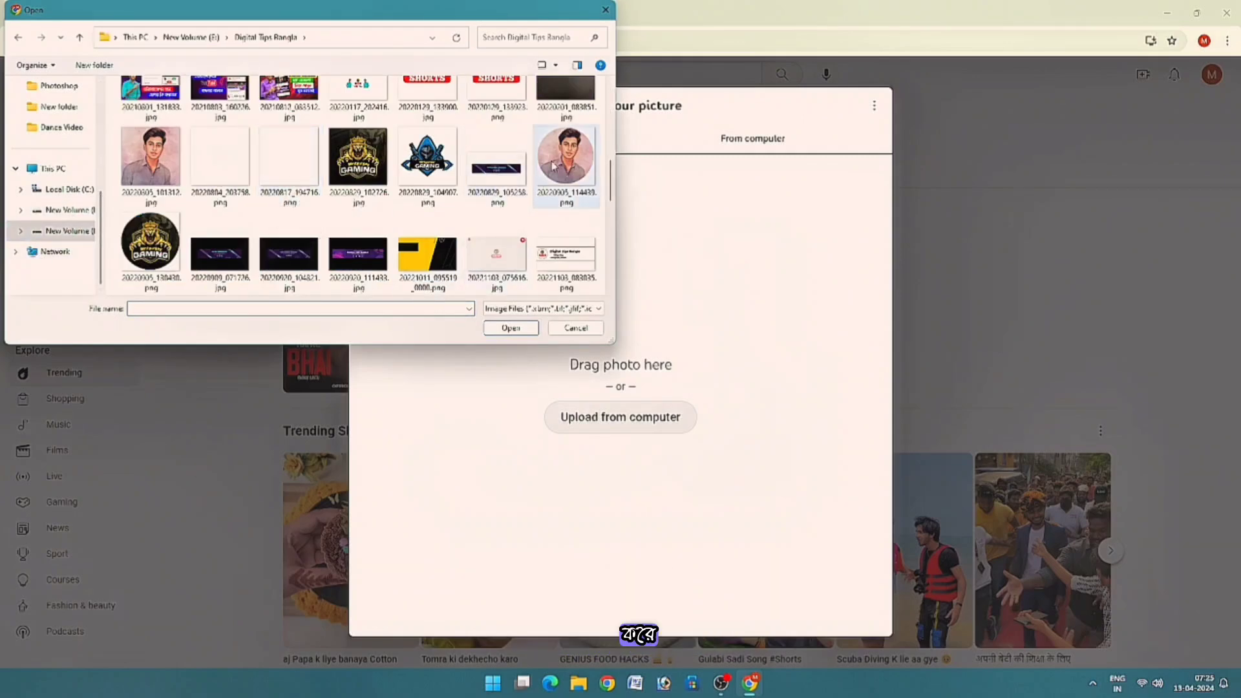
scroll(452, 194, "up", 1)
double_click(566, 194)
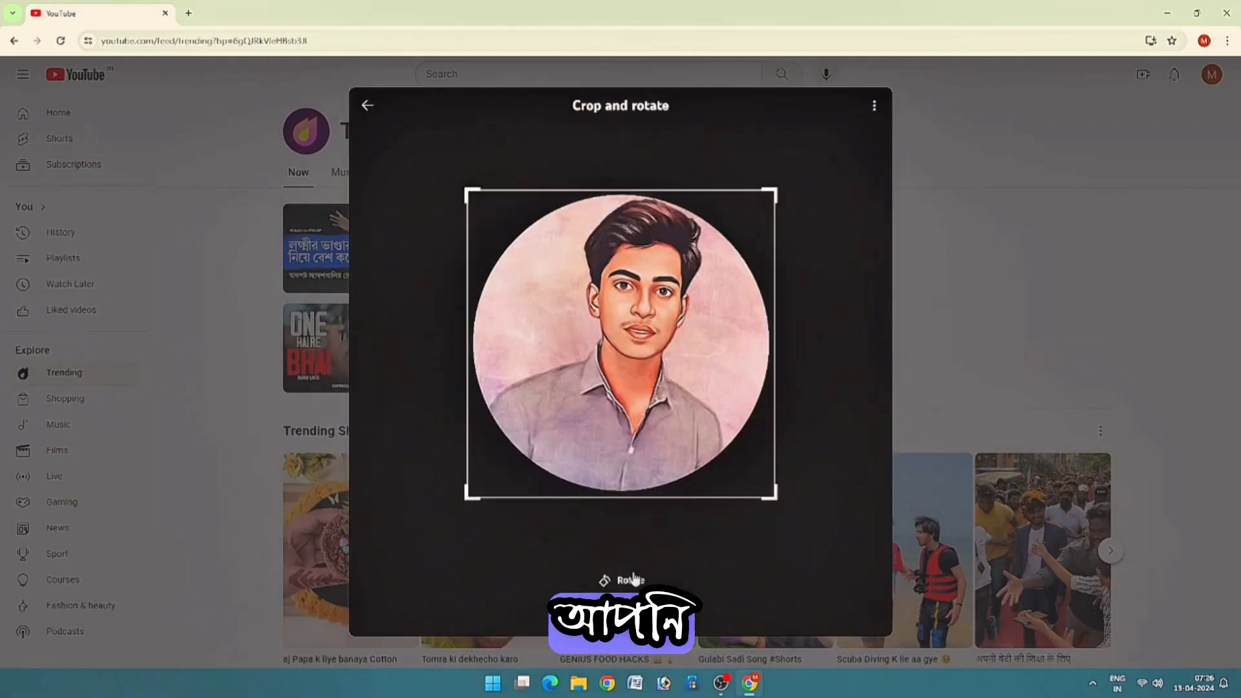
left_click(620, 617)
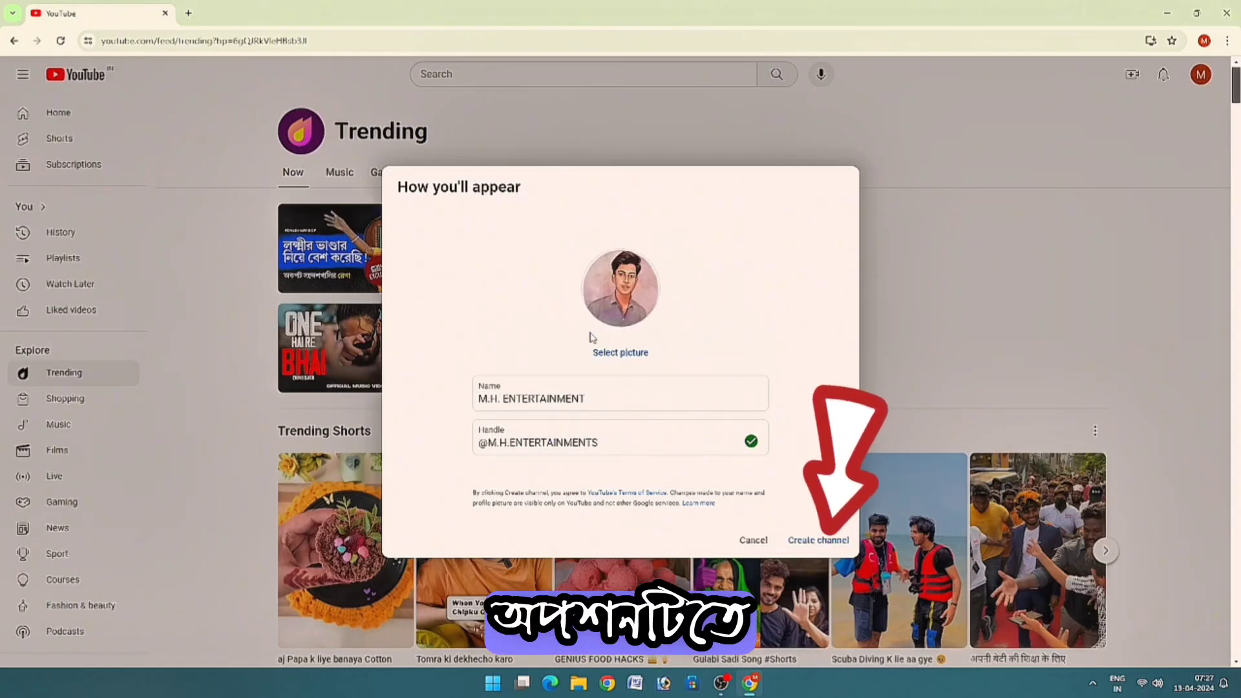
Create the channel with the entered name, handle and picture, and look over its new page.
left_click(795, 548)
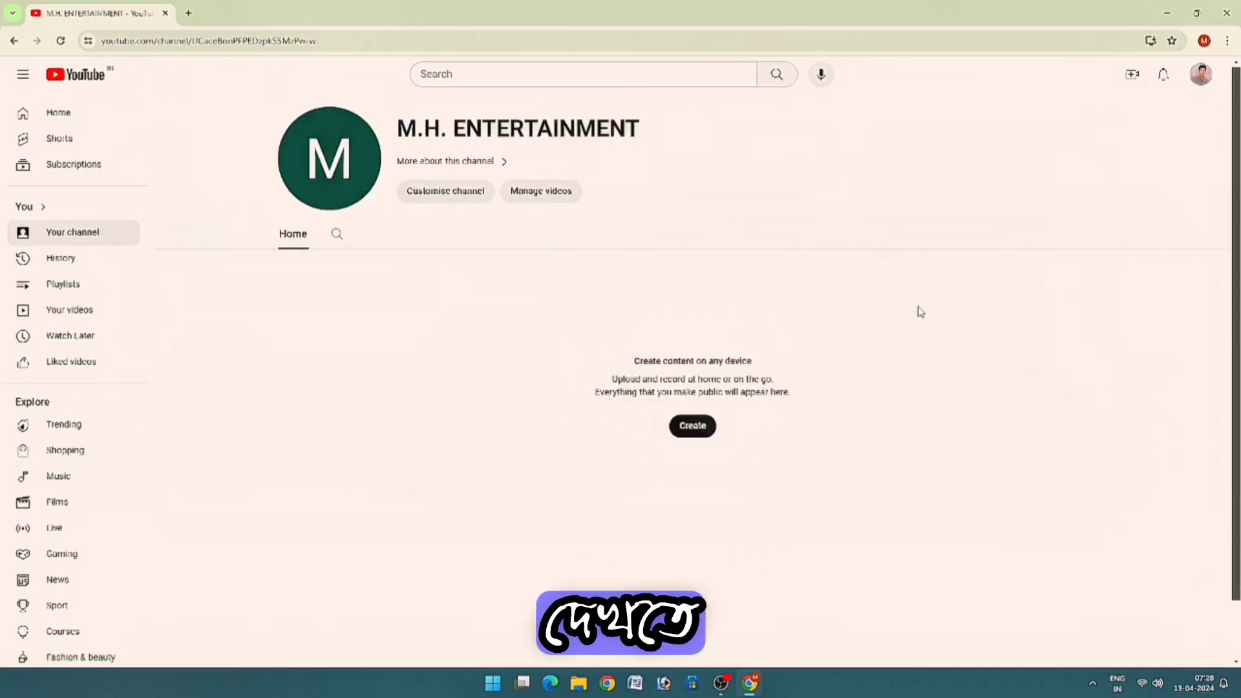
scroll(517, 154, "down", 1)
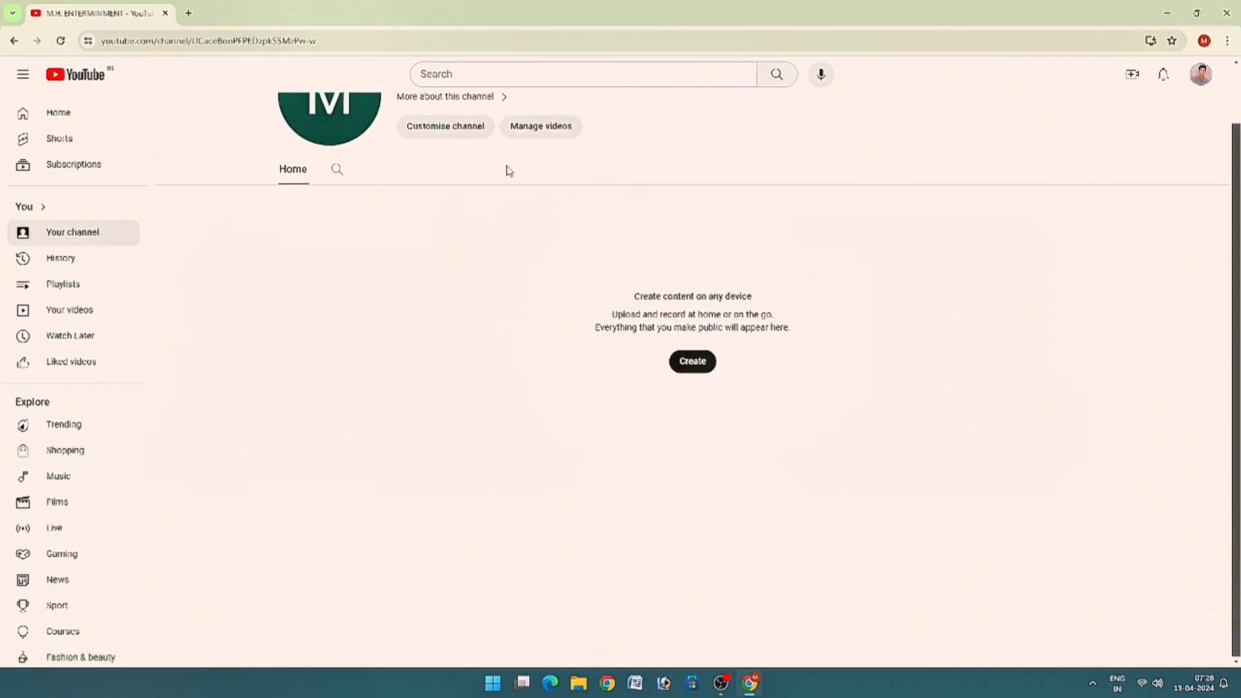
scroll(517, 154, "up", 1)
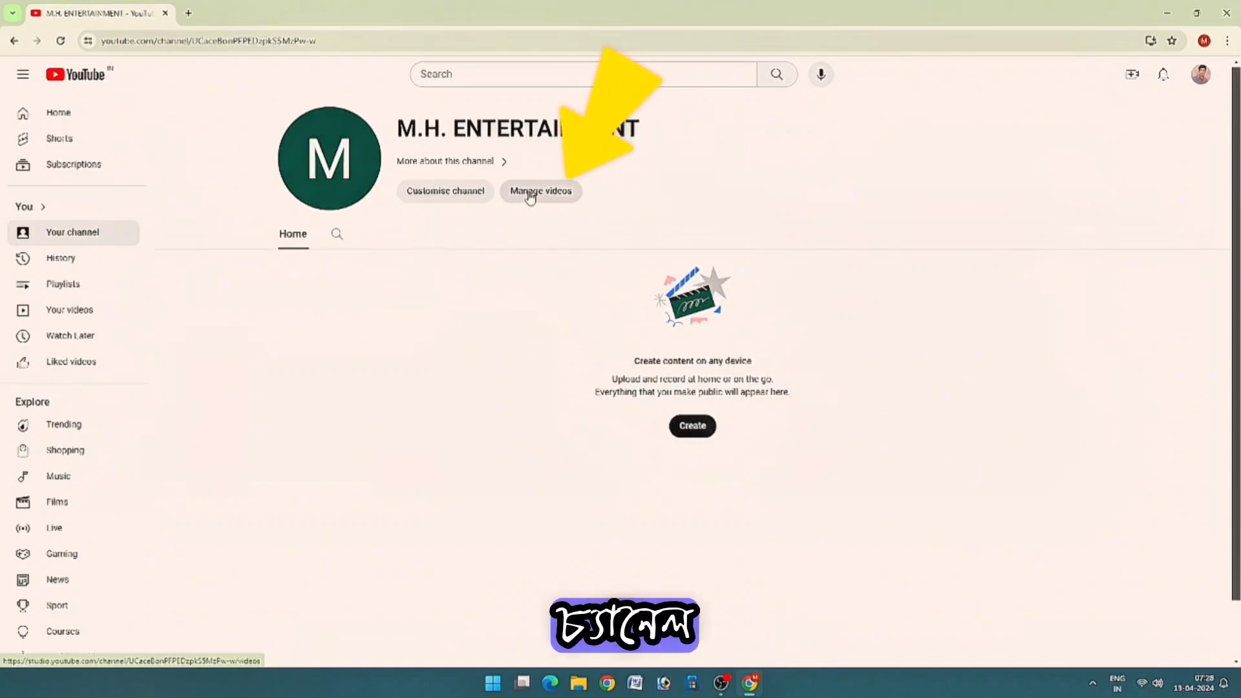
Open channel customisation in YouTube Studio, dismiss the welcome and dark theme notices, and go to the channel dashboard.
left_click(437, 191)
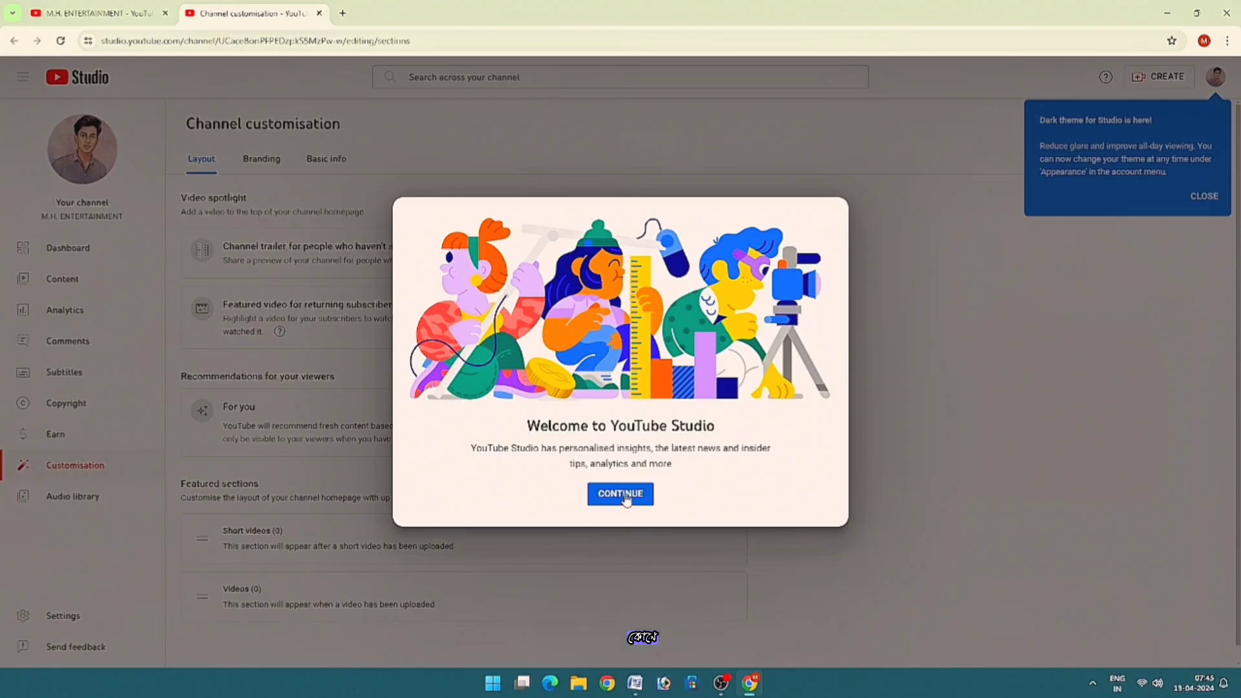
left_click(621, 495)
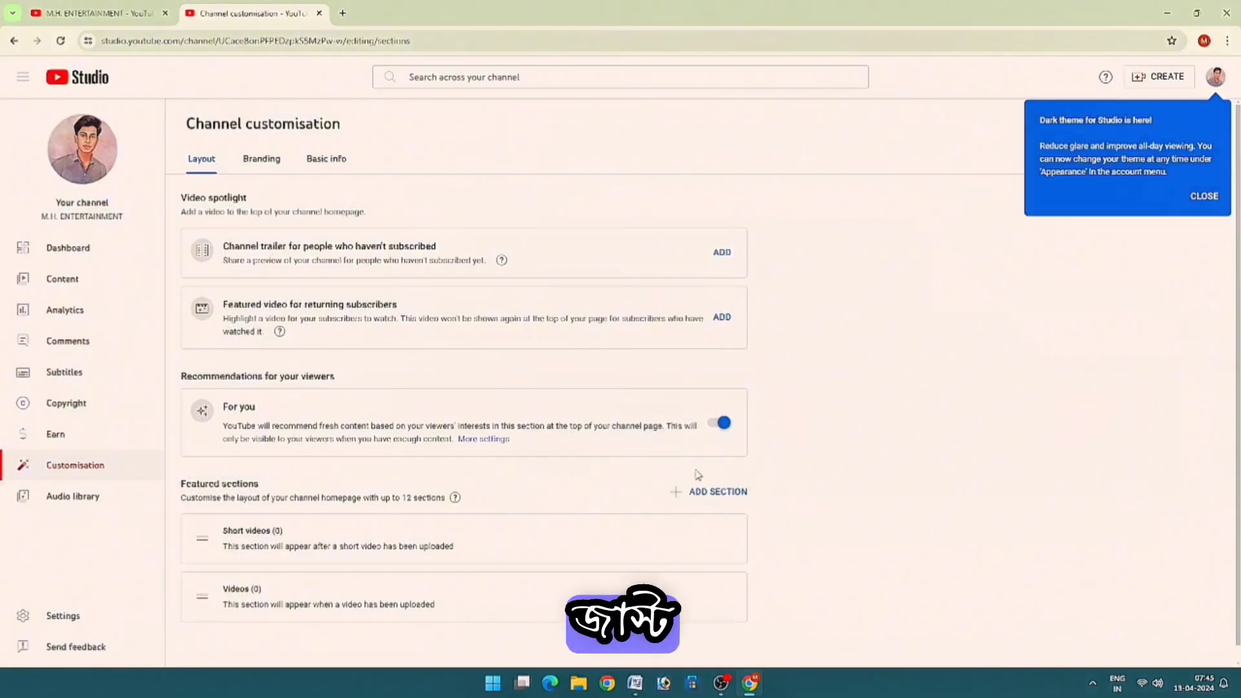
left_click(1203, 196)
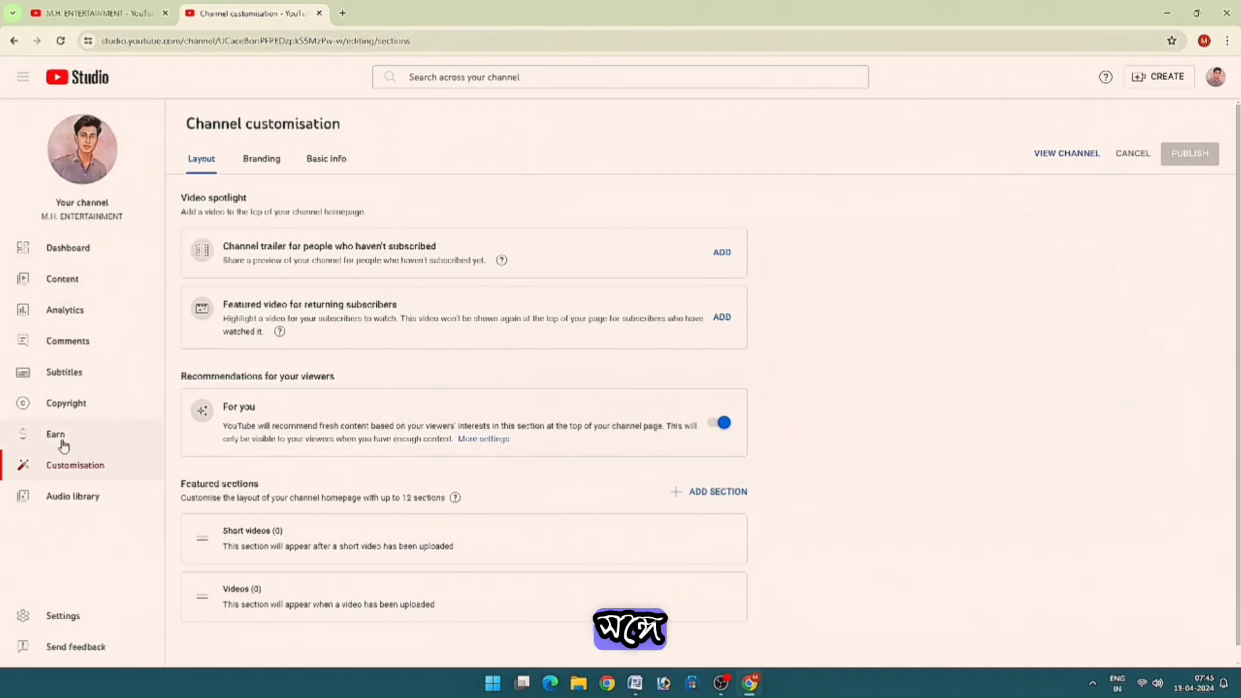
left_click(67, 249)
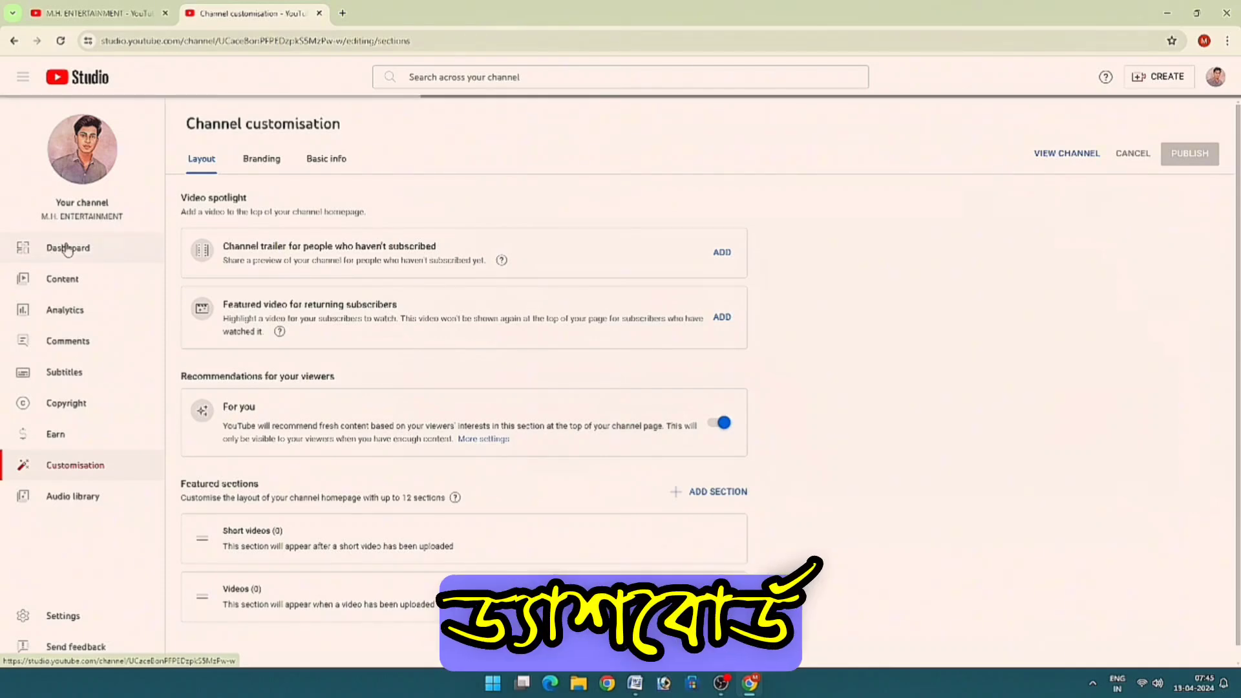
scroll(253, 259, "down", 1)
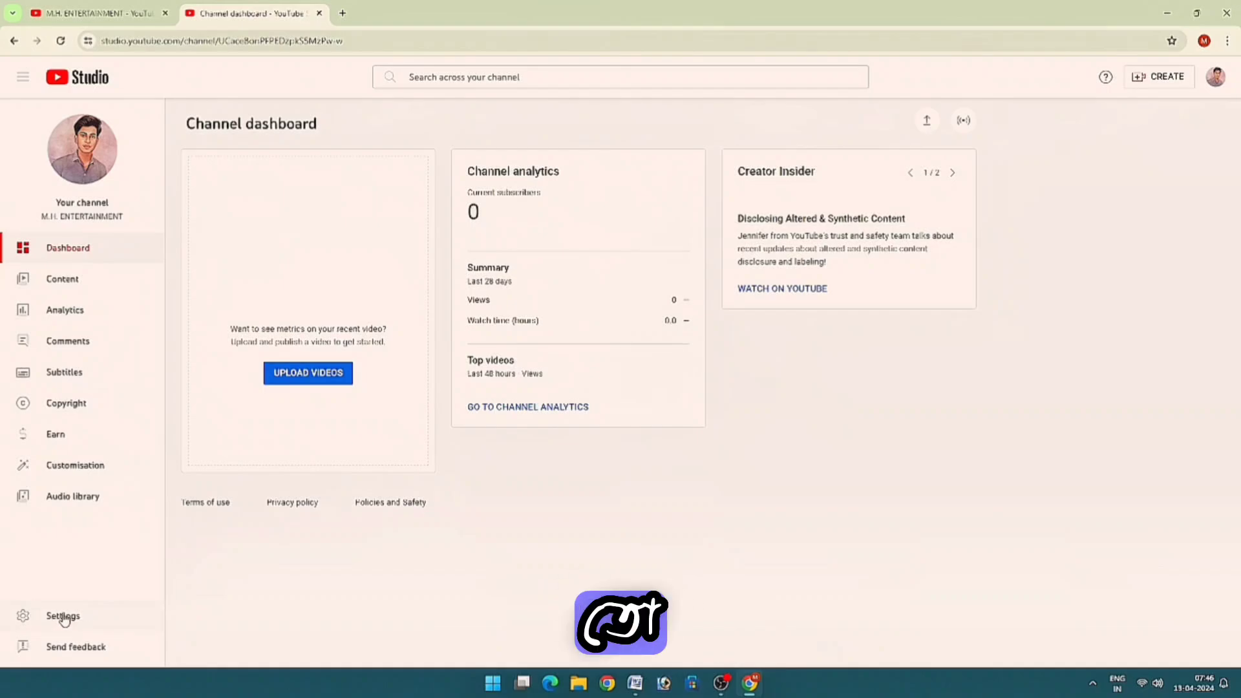
Set the country of residence to India in the channel's basic info settings.
left_click(63, 617)
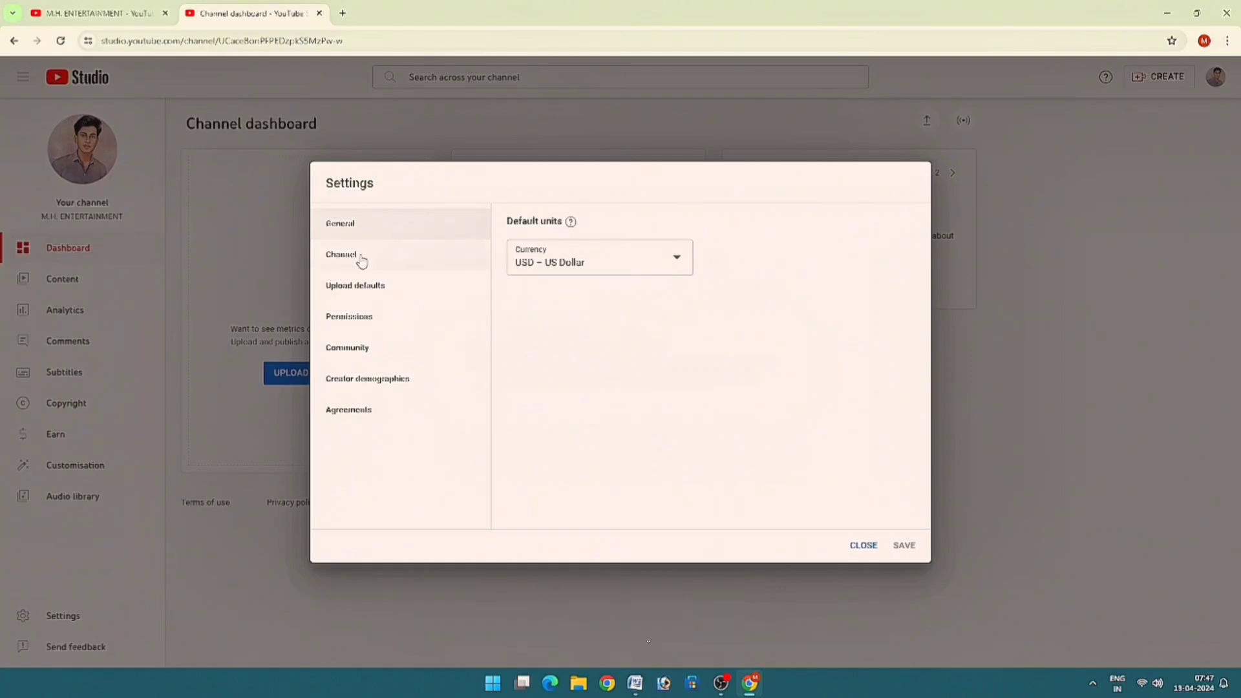
left_click(360, 260)
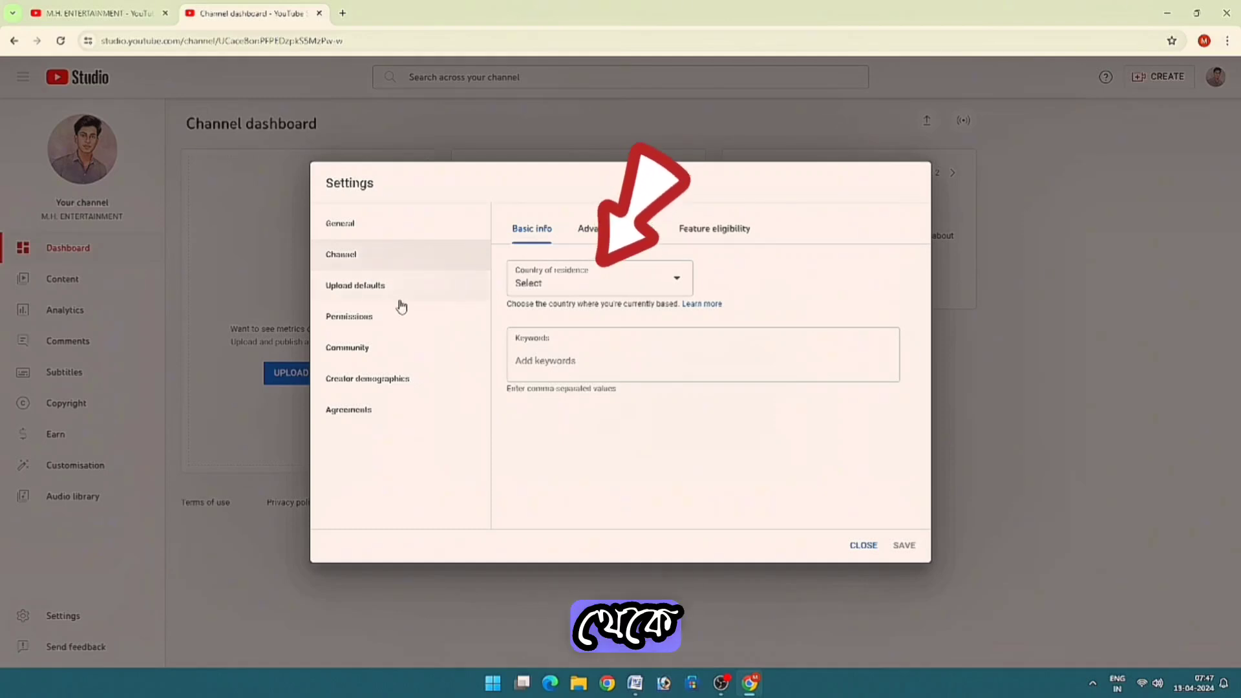
left_click(542, 280)
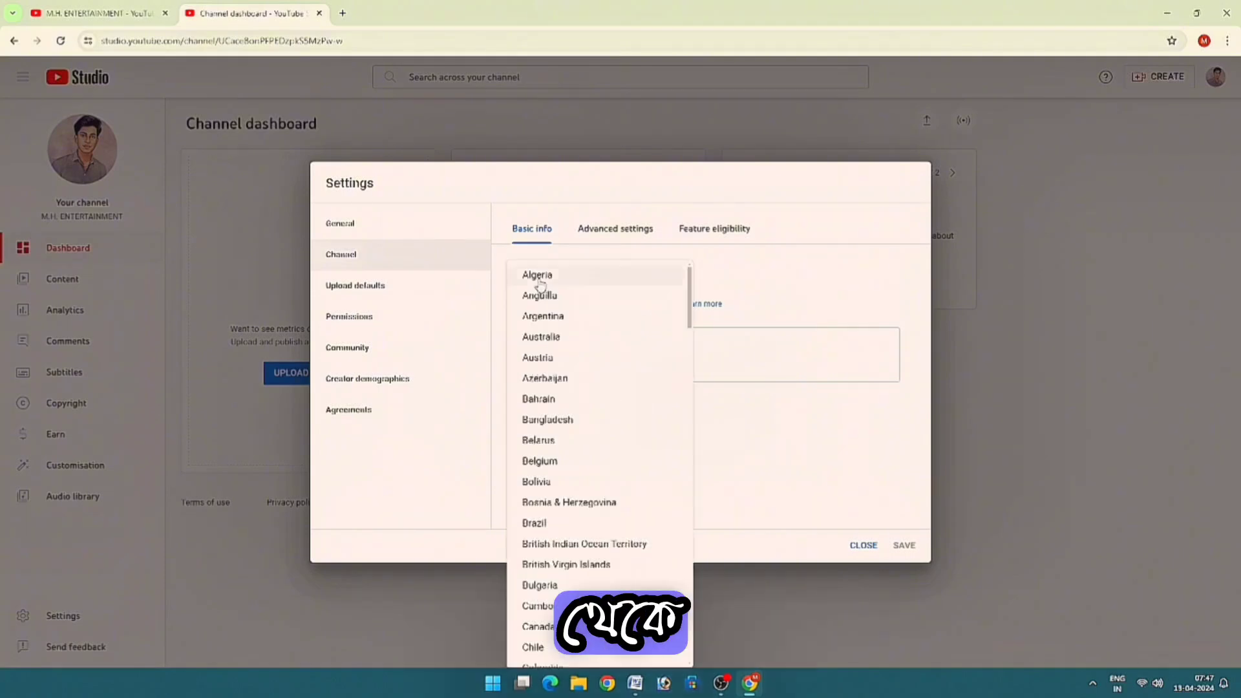
scroll(553, 381, "down", 6)
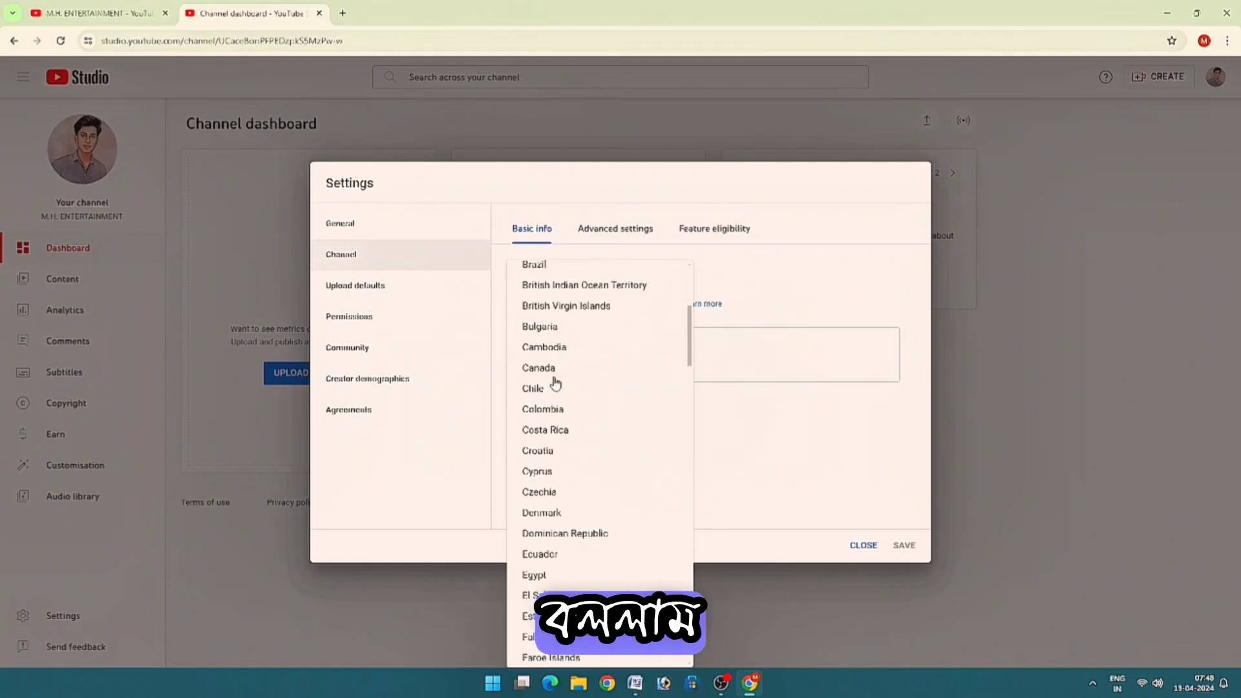
scroll(555, 383, "down", 4)
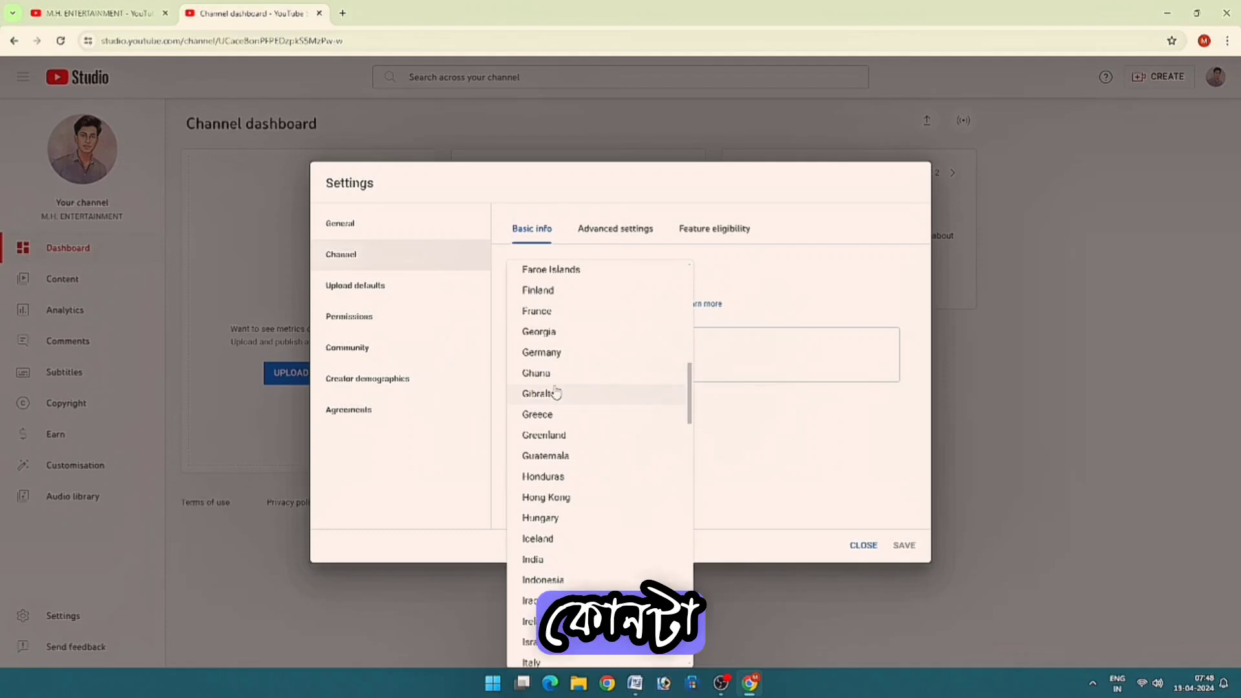
scroll(558, 395, "down", 3)
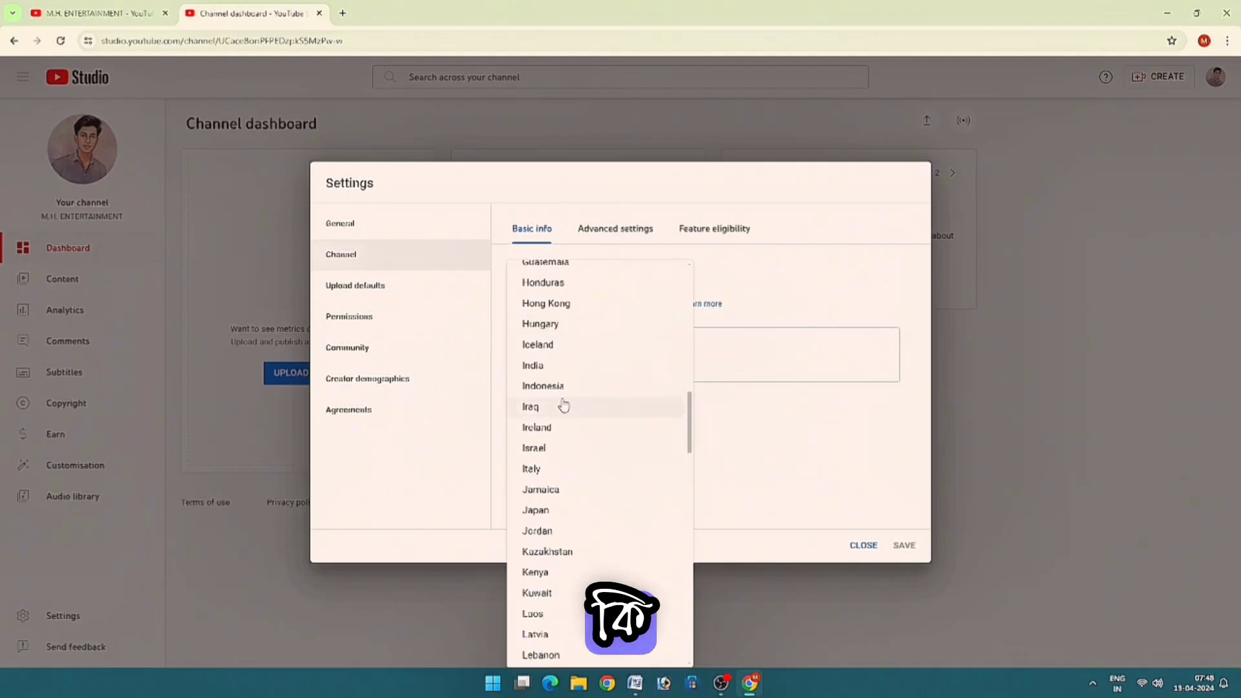
left_click(543, 366)
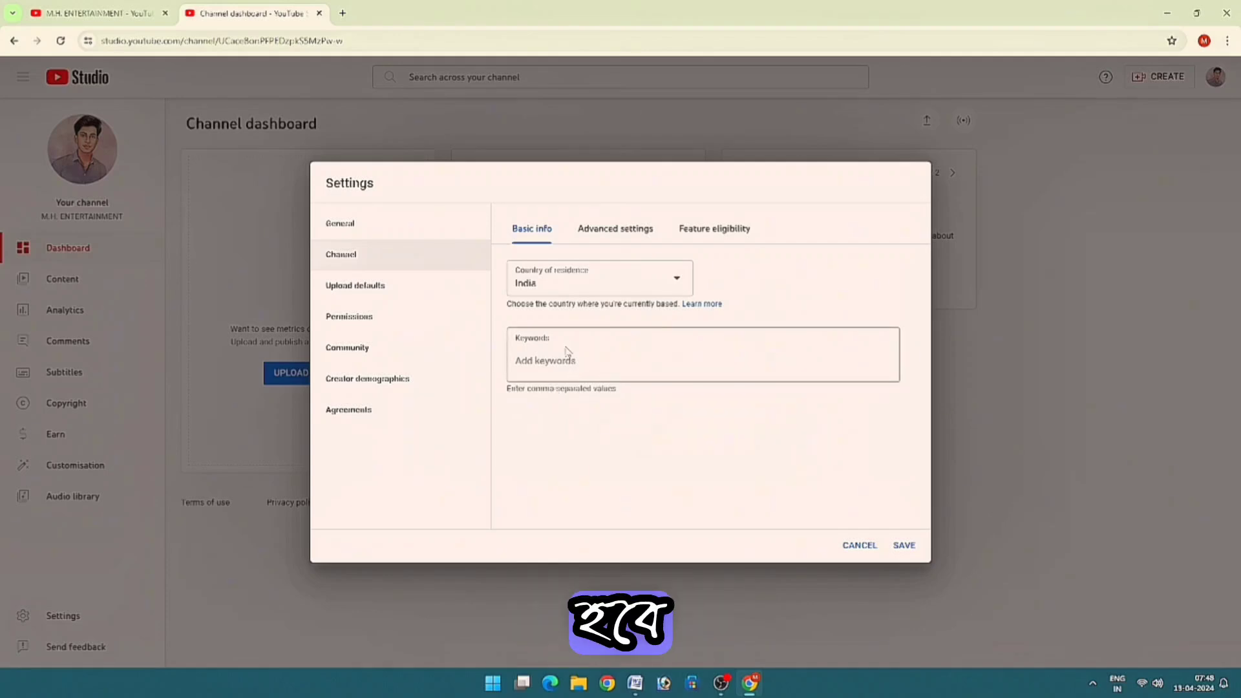
Add "mh entertainment" as a channel keyword.
left_click_drag(519, 337, 580, 345)
left_click(542, 357)
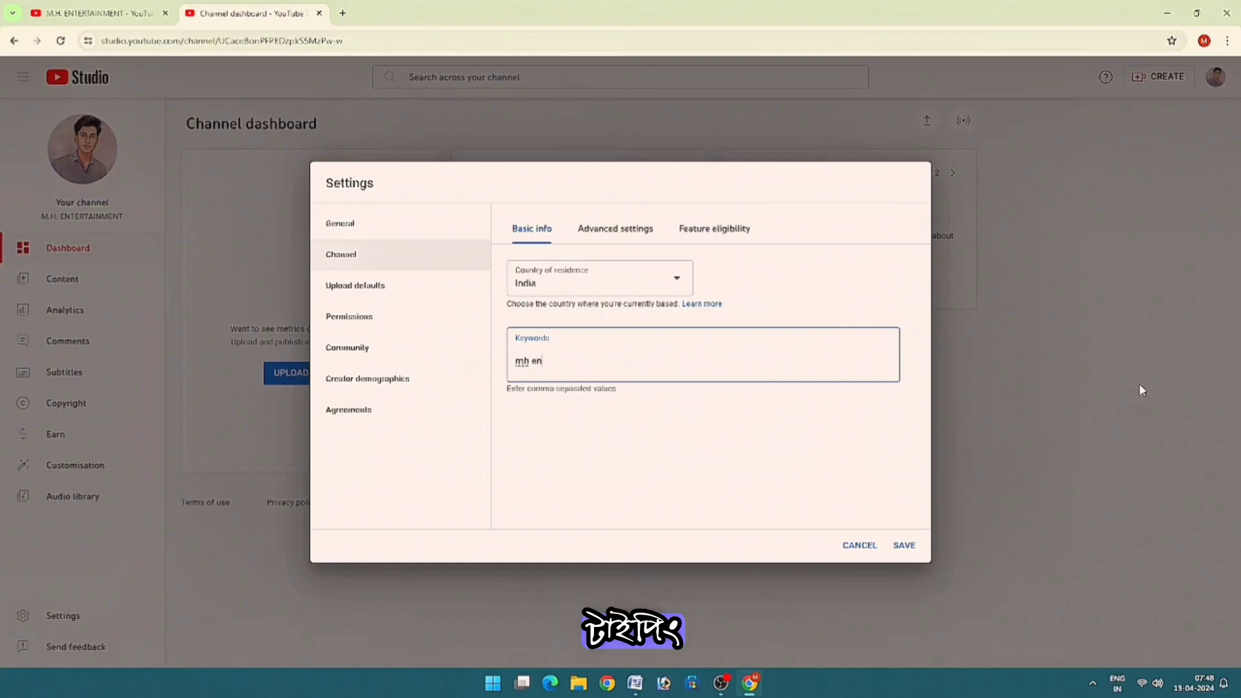
type("mh entertainment")
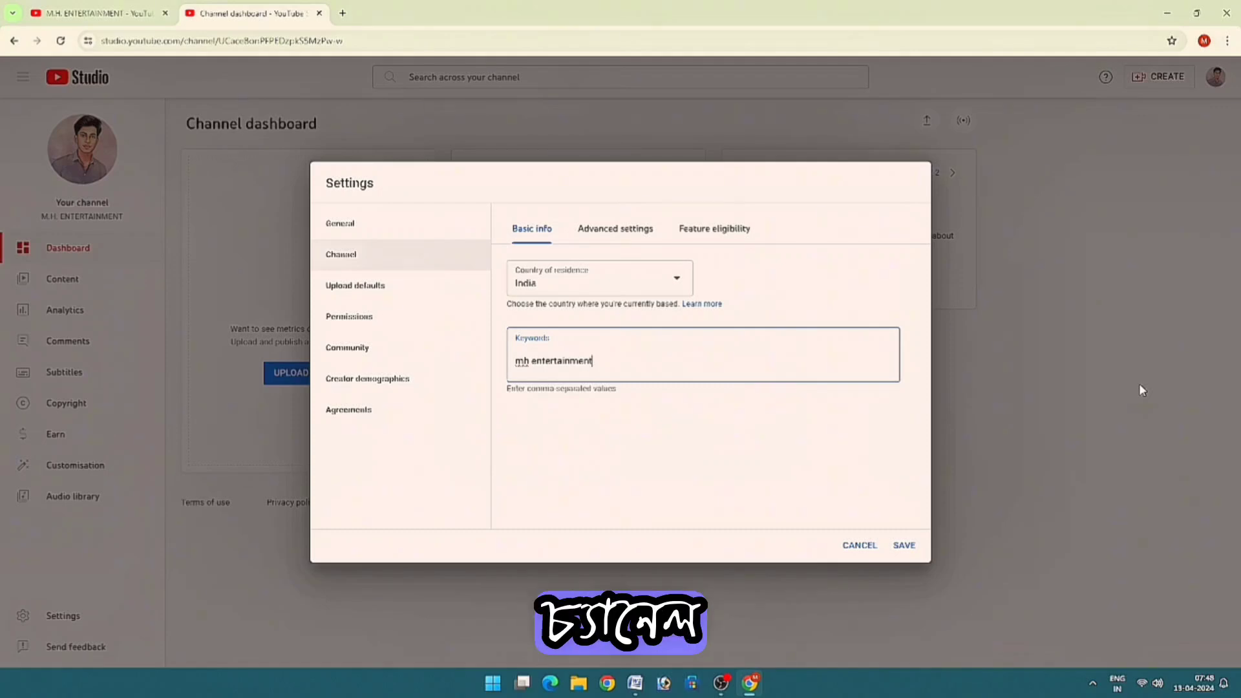
key("Return")
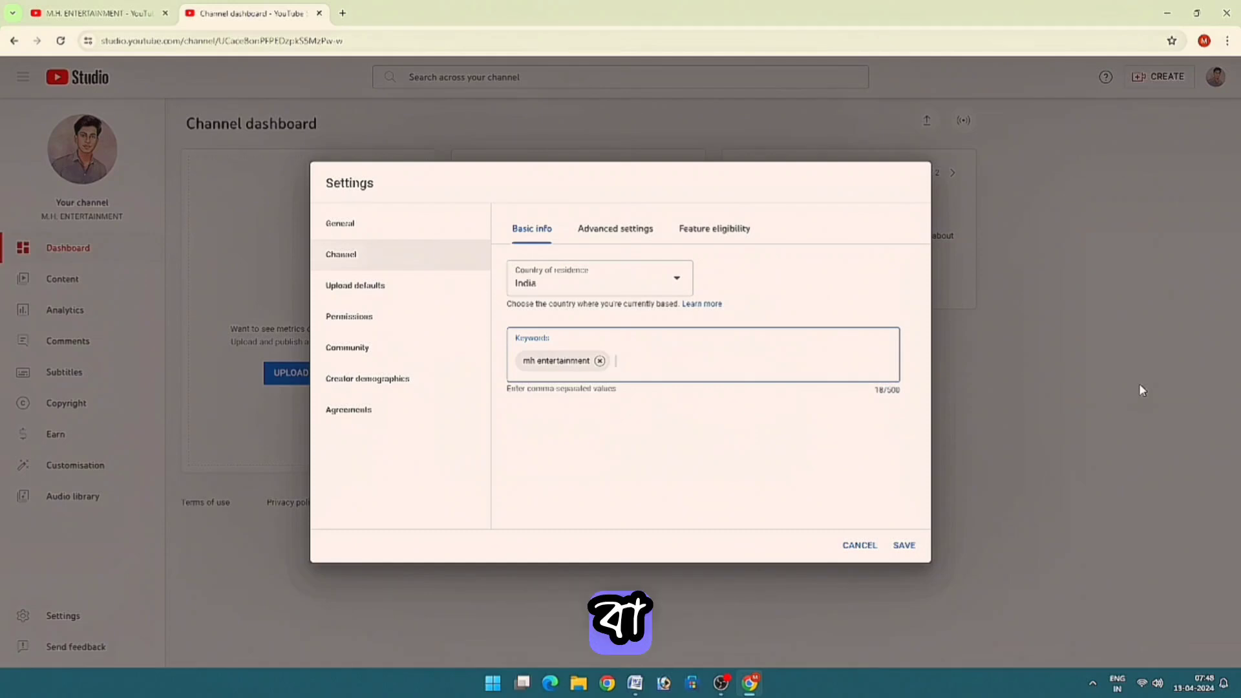
Add the further channel keywords "entertainment", "dance video" and "cover dance".
key("BackSpace")
key("BackSpace")
key("BackSpace")
type("tainment")
key("Return")
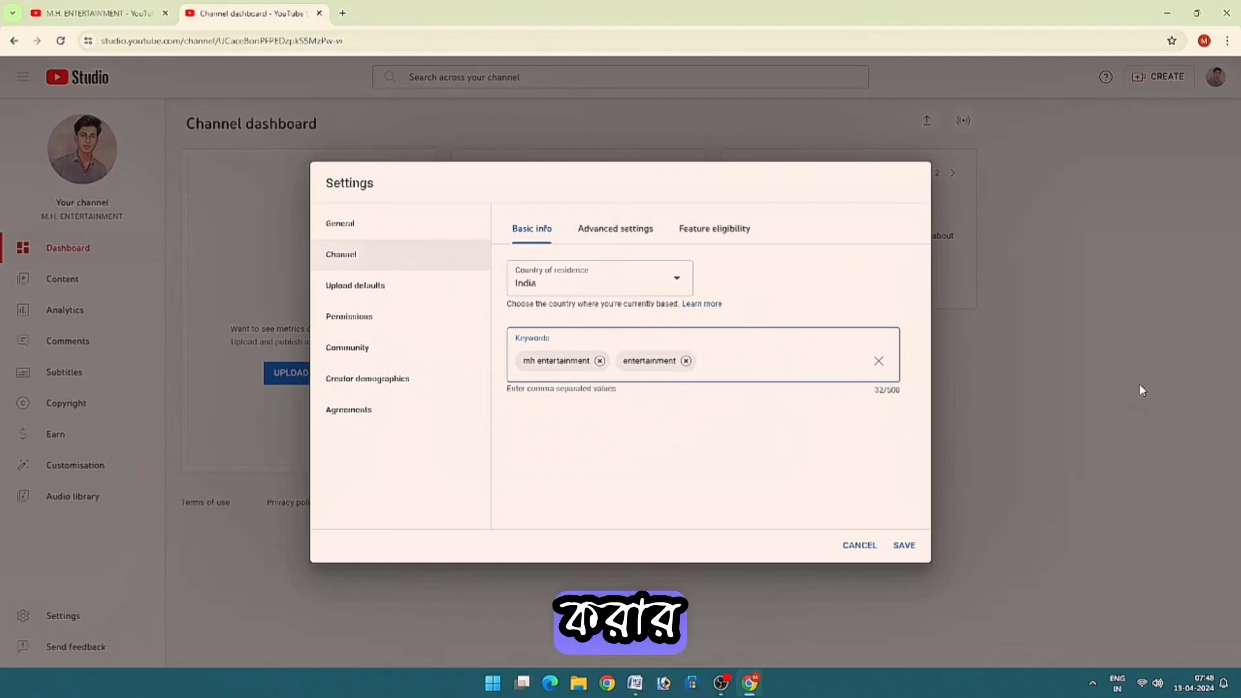
type("dance video")
key("Return")
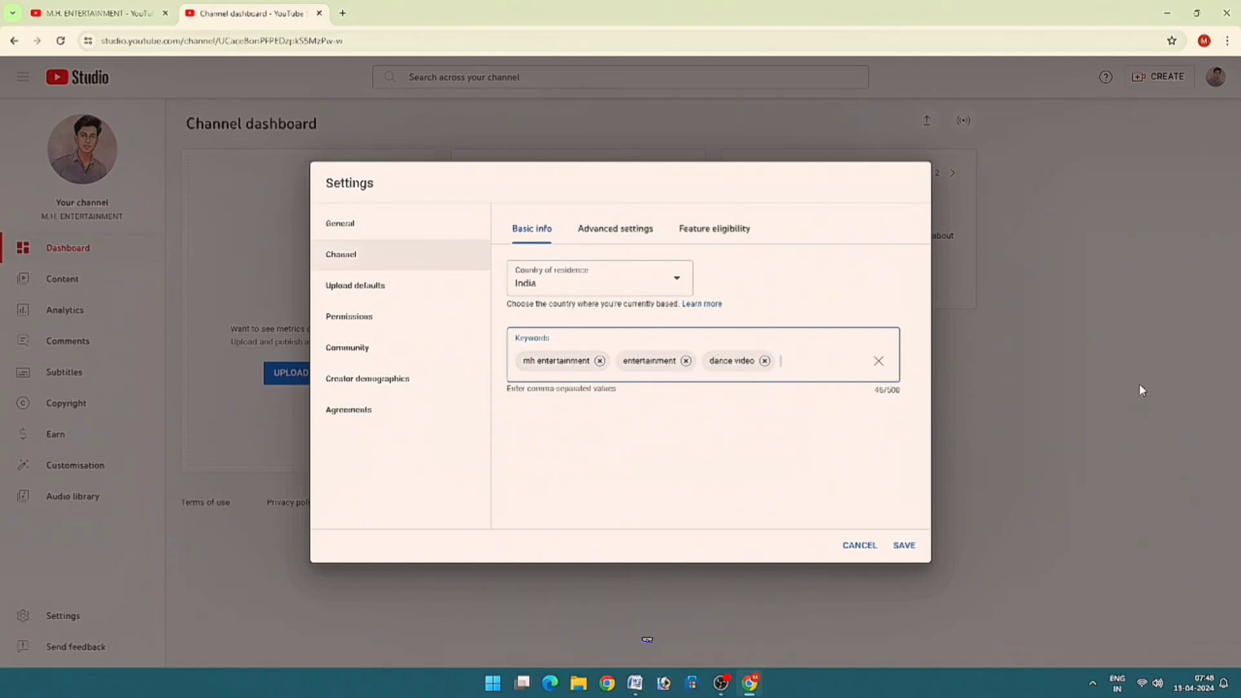
type("cover dance")
key("Return")
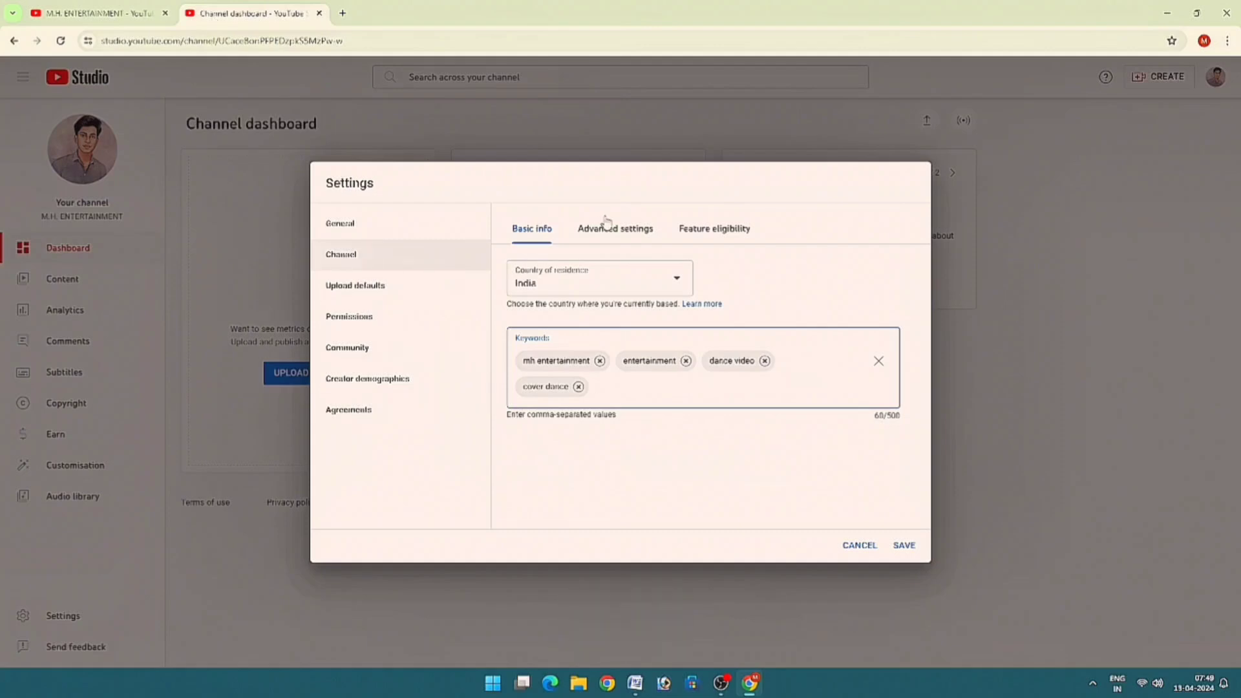
In the channel's advanced settings, set the audience to not Made for Kids.
left_click_drag(580, 238, 655, 243)
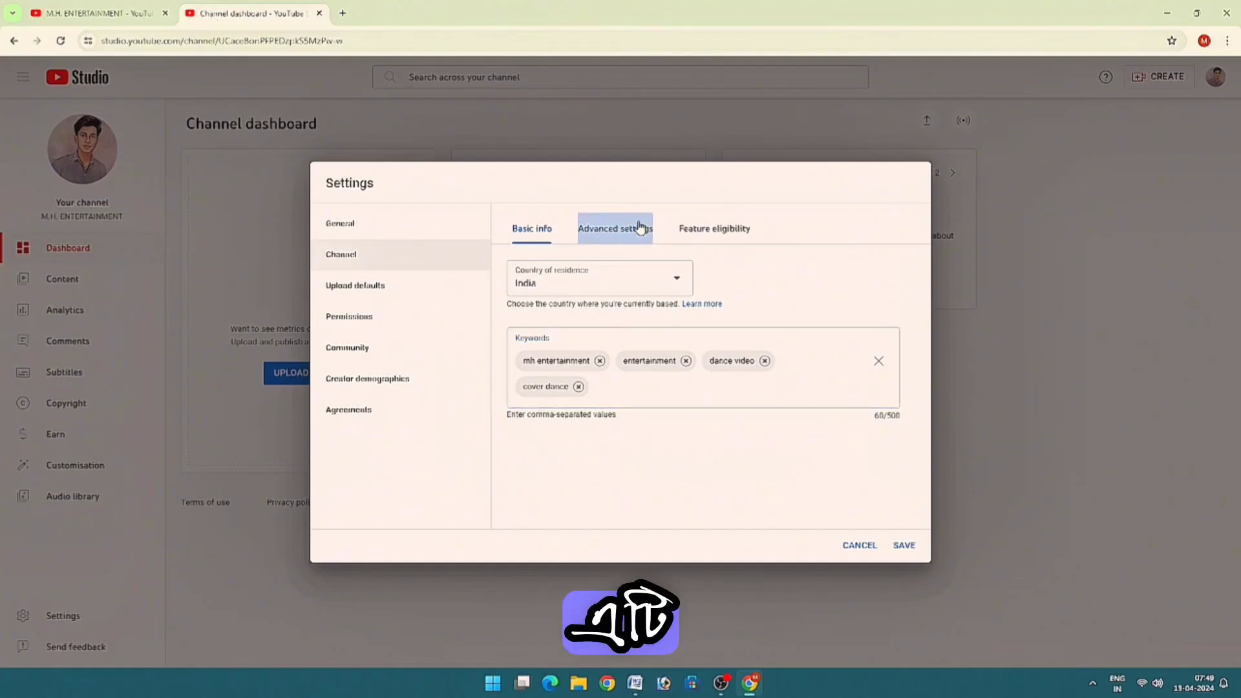
left_click(609, 238)
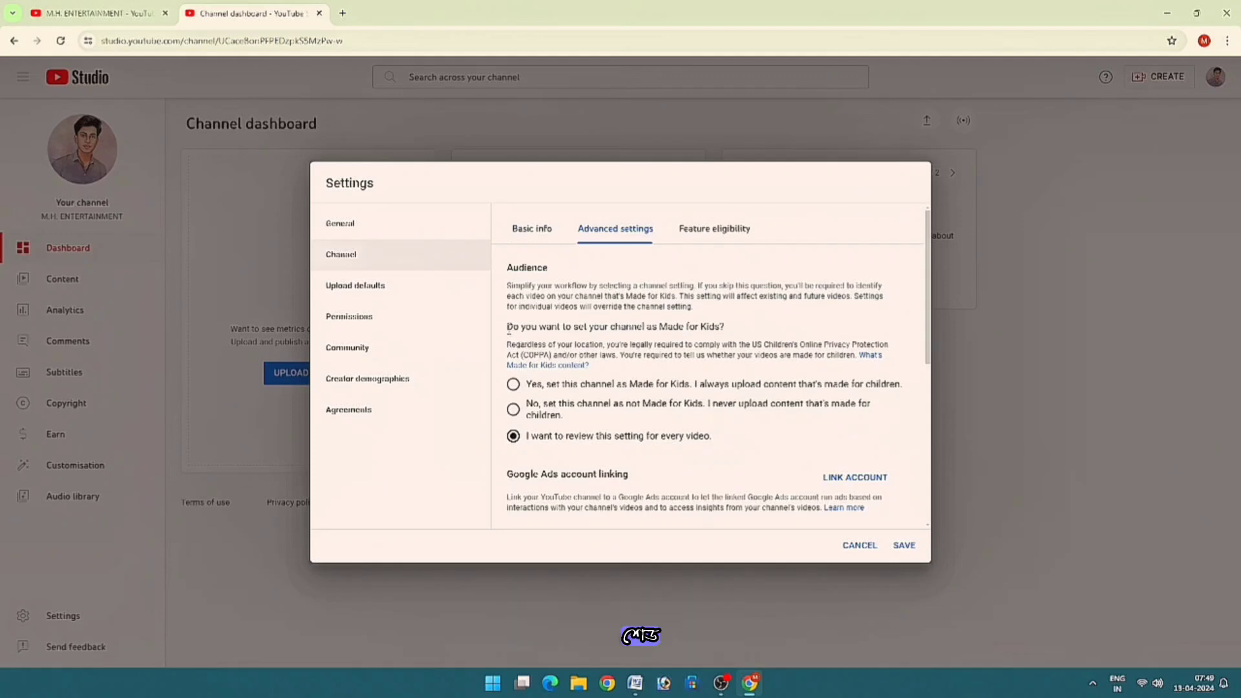
left_click_drag(517, 328, 748, 337)
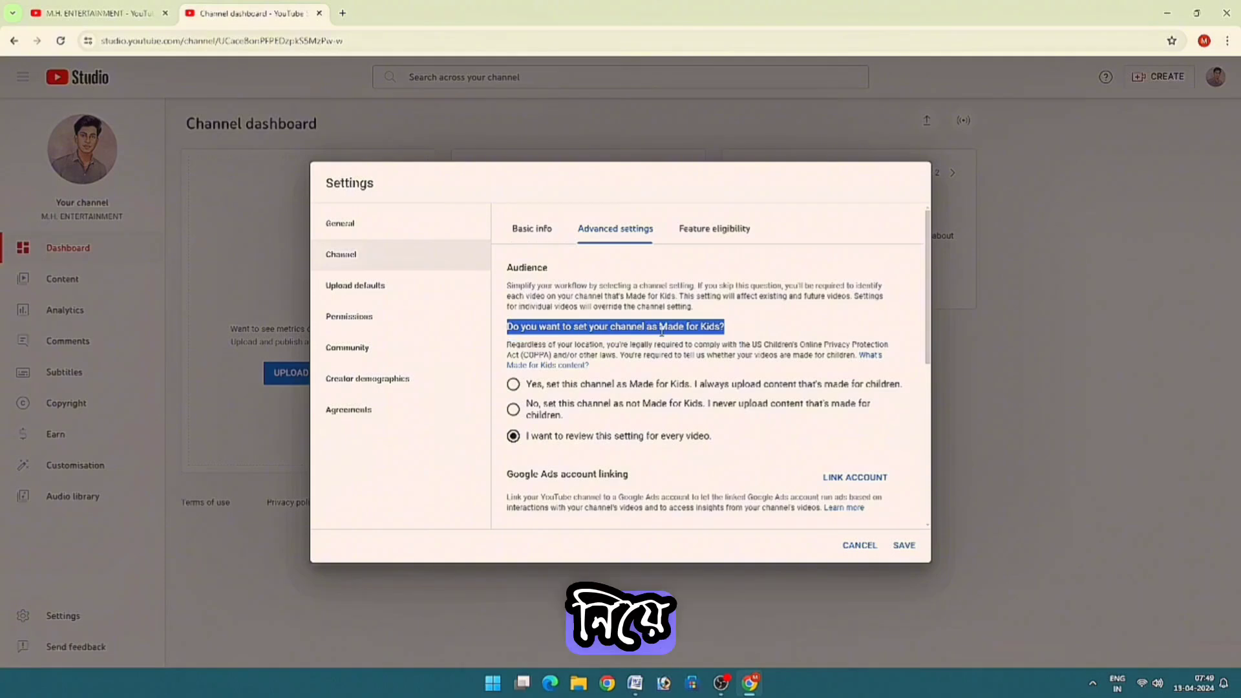
left_click(519, 383)
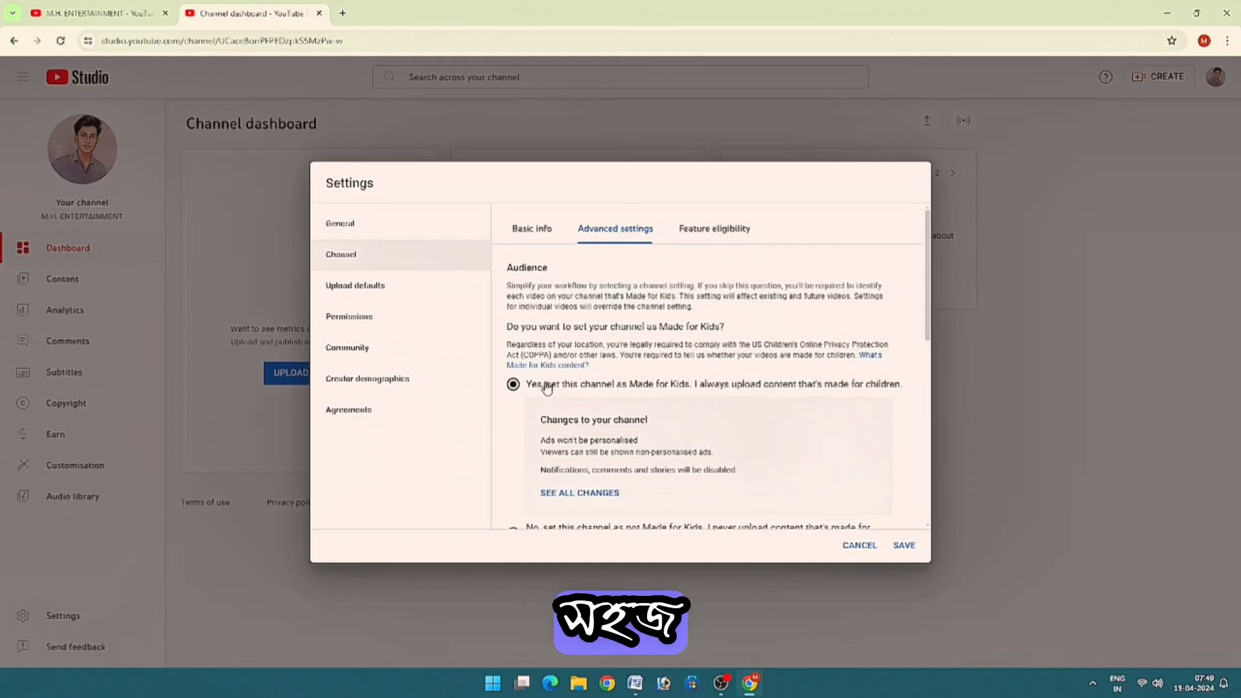
scroll(546, 388, "down", 2)
scroll(624, 385, "up", 1)
scroll(627, 404, "down", 1)
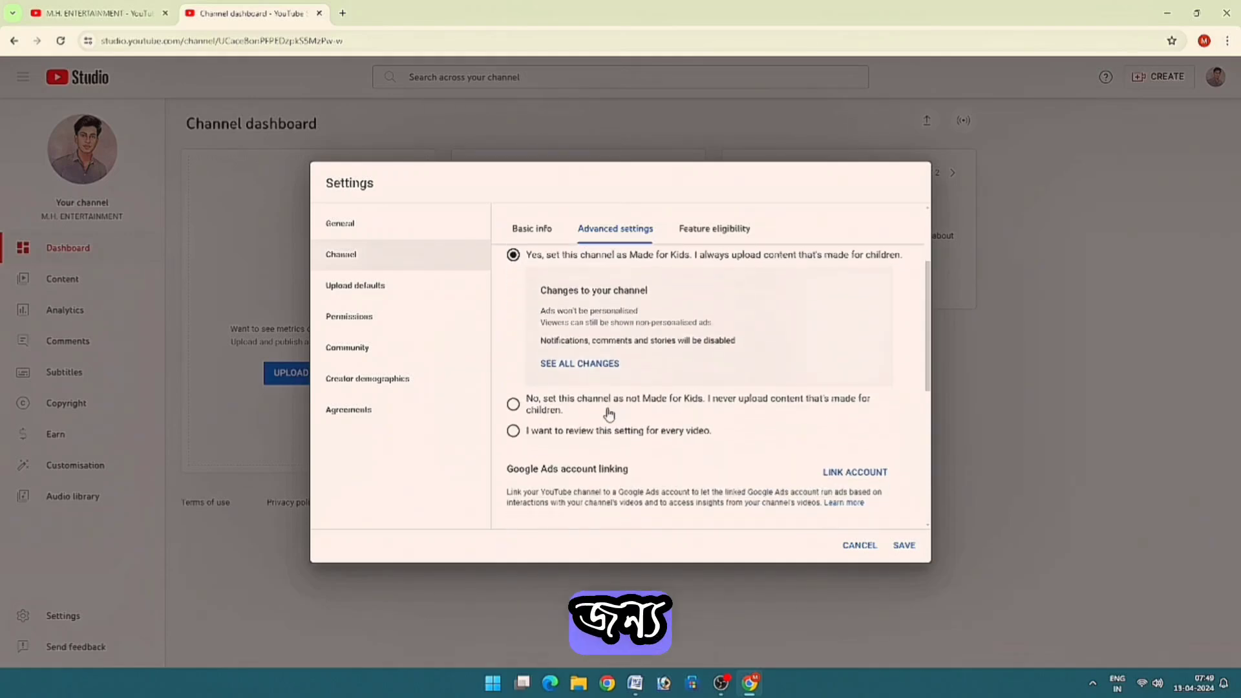
left_click(515, 405)
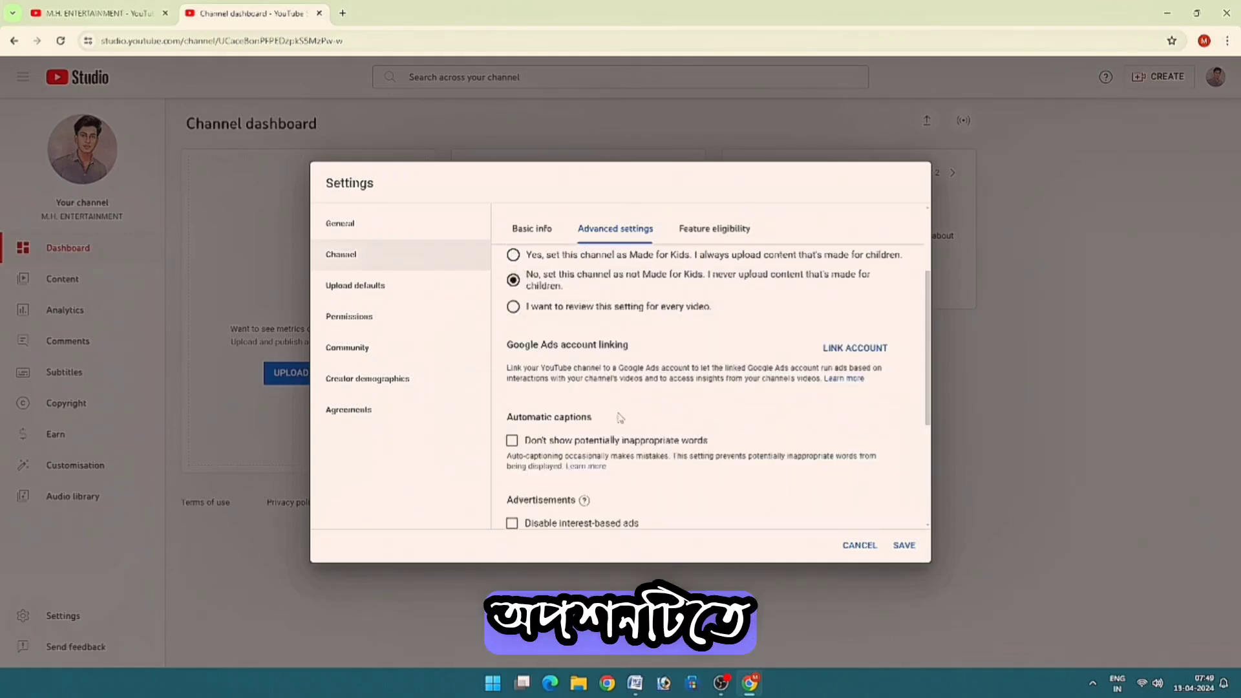
scroll(620, 388, "up", 1)
scroll(616, 383, "up", 2)
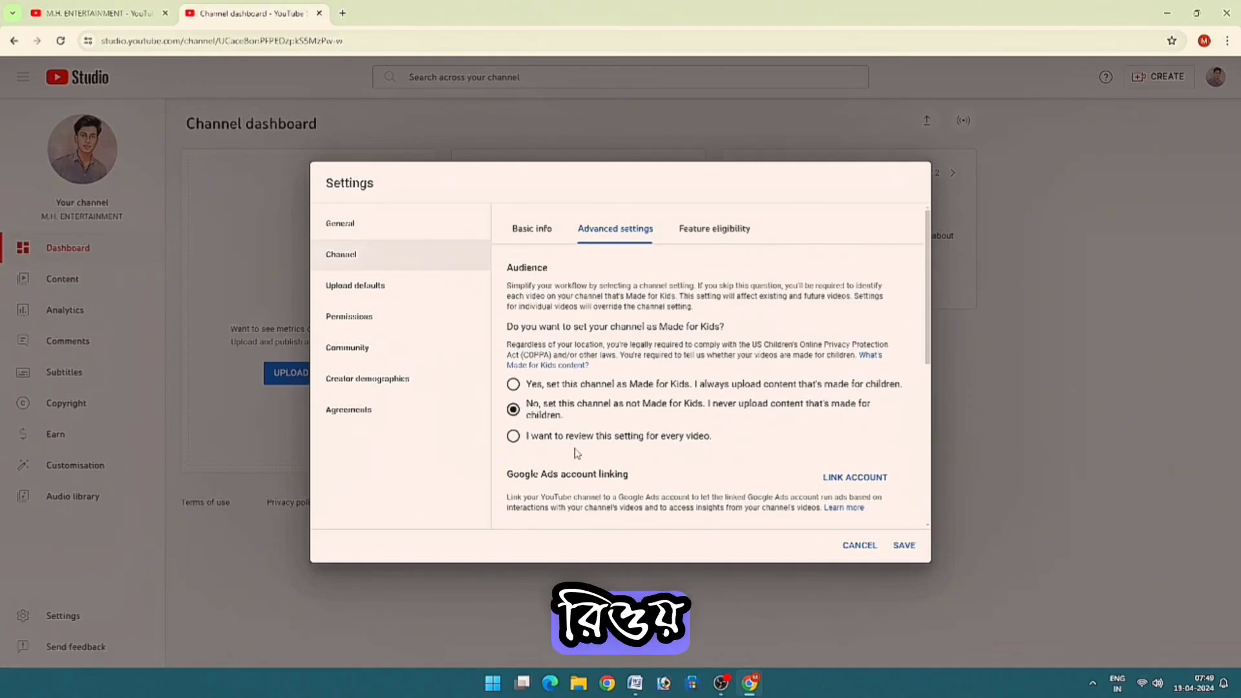
left_click_drag(571, 440, 706, 446)
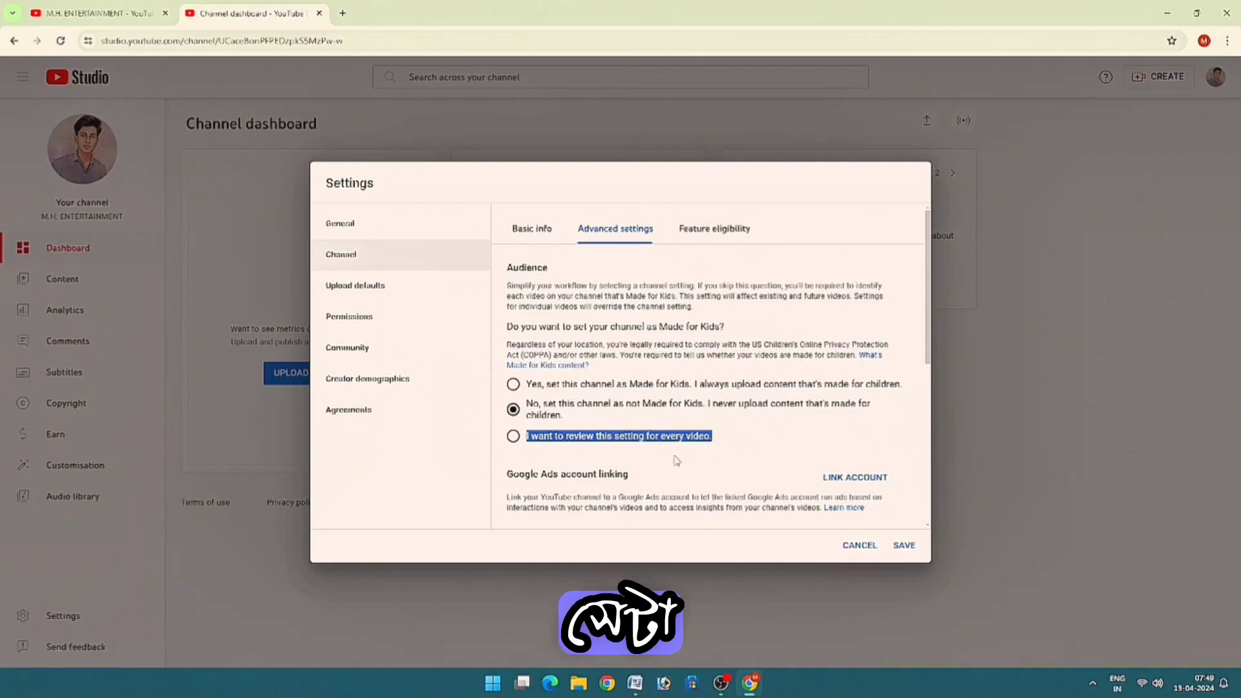
left_click(718, 446)
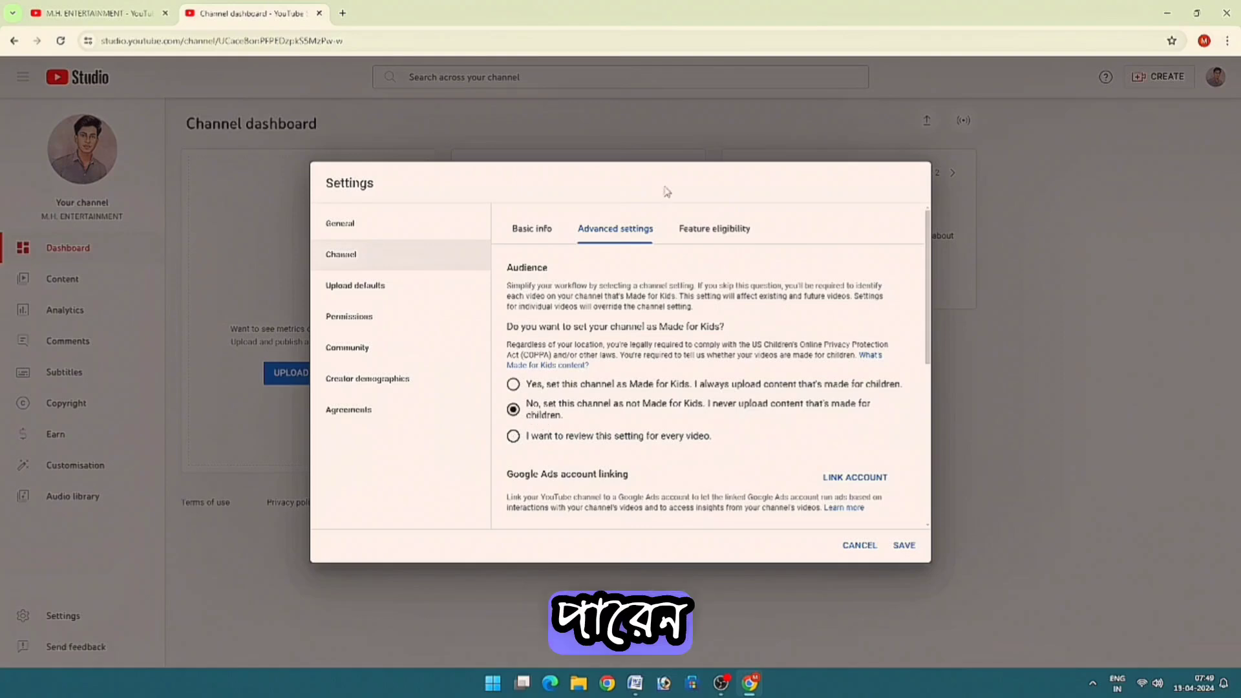
Look over the remaining advanced settings and examine what the standard features include under feature eligibility.
scroll(664, 387, "down", 5)
scroll(663, 388, "up", 3)
scroll(646, 389, "down", 3)
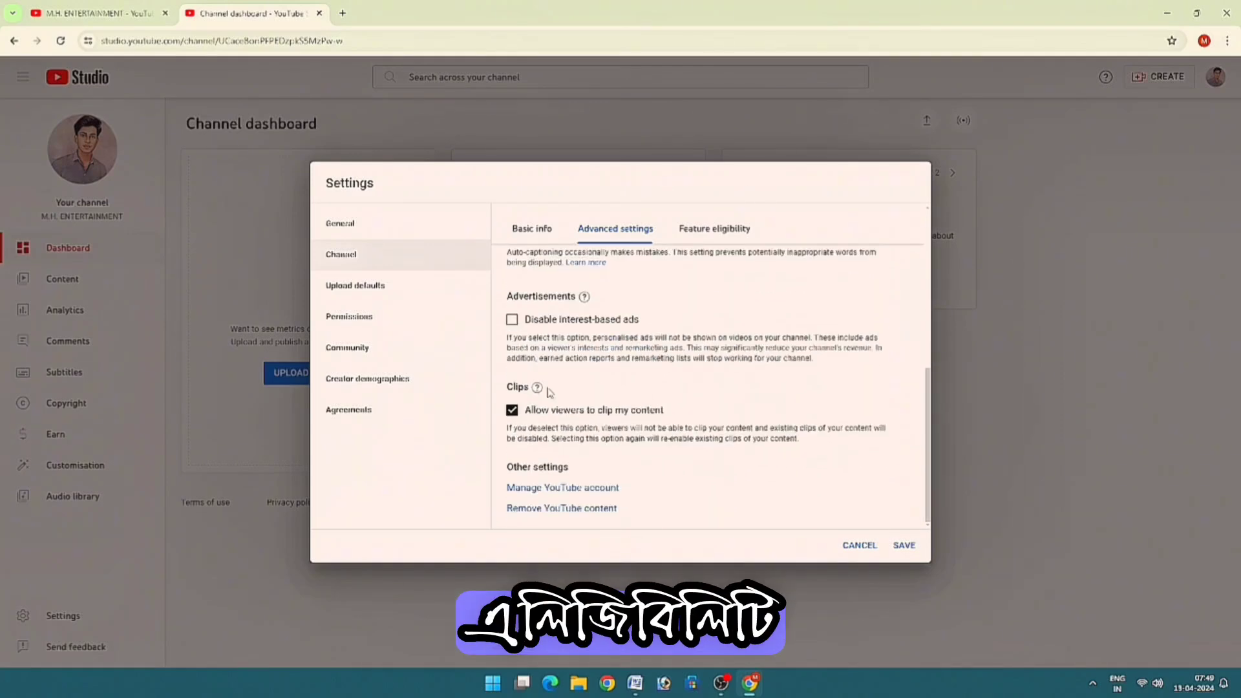
left_click(684, 236)
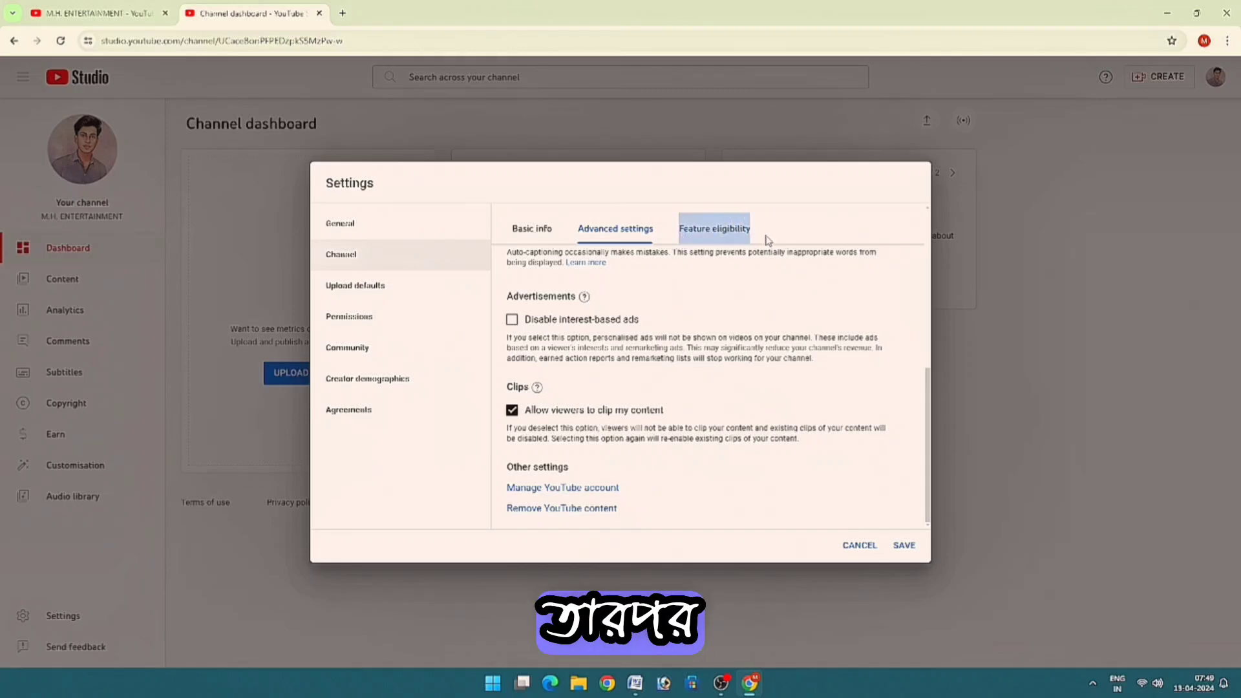
left_click(727, 233)
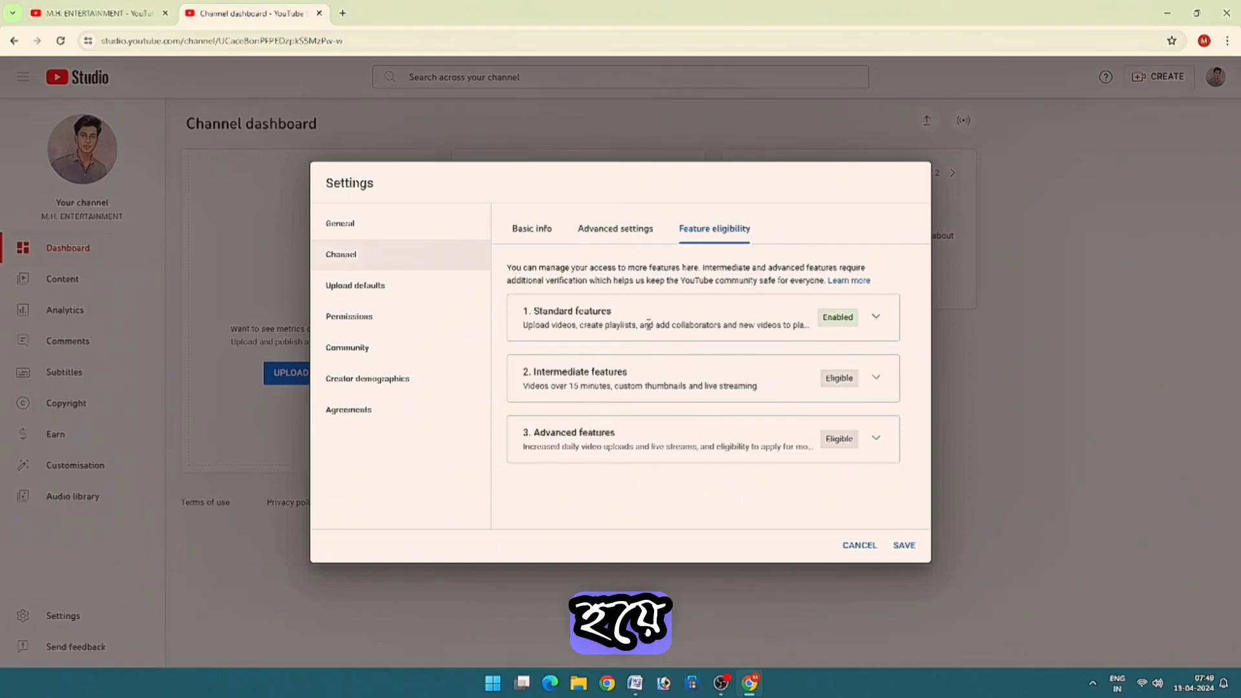
left_click(876, 316)
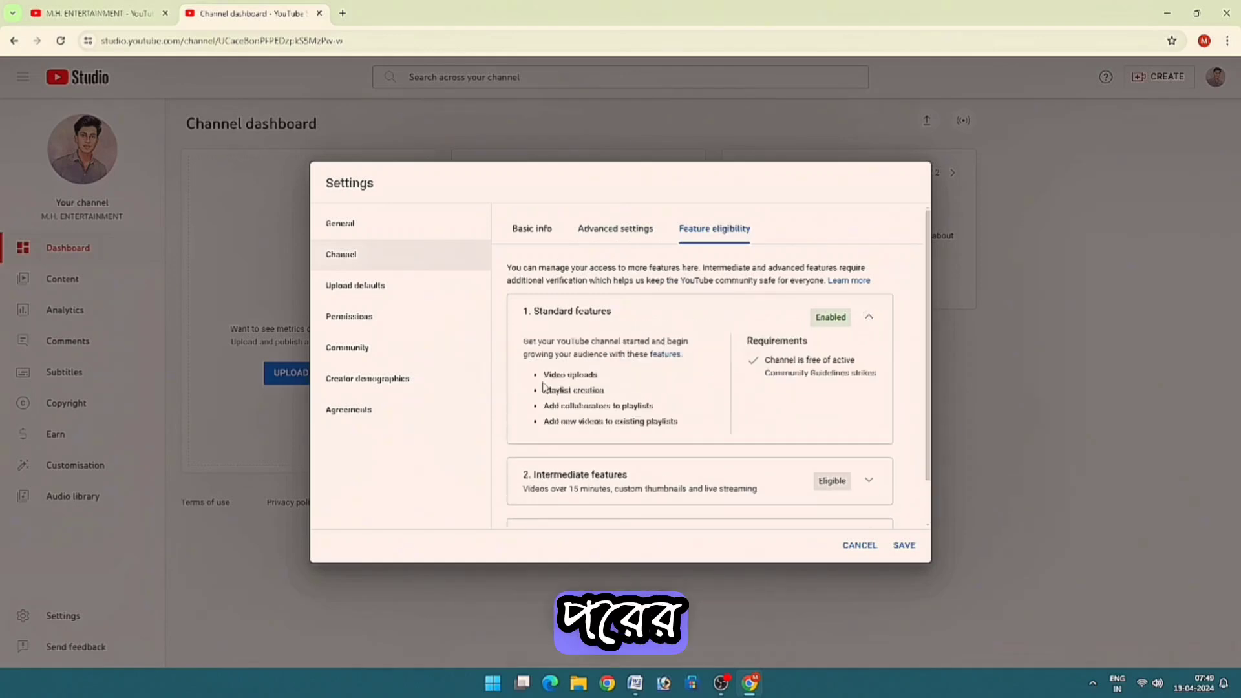
left_click_drag(534, 378, 632, 385)
left_click_drag(544, 390, 636, 409)
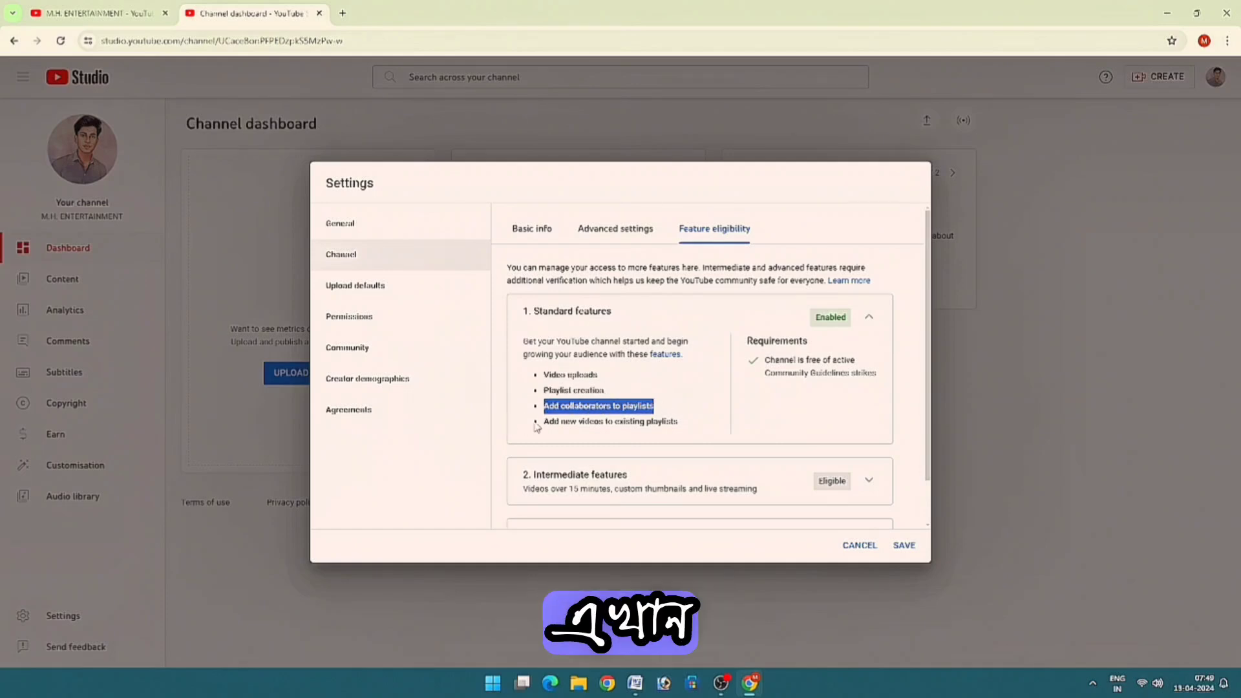
left_click_drag(535, 426, 704, 420)
left_click(704, 420)
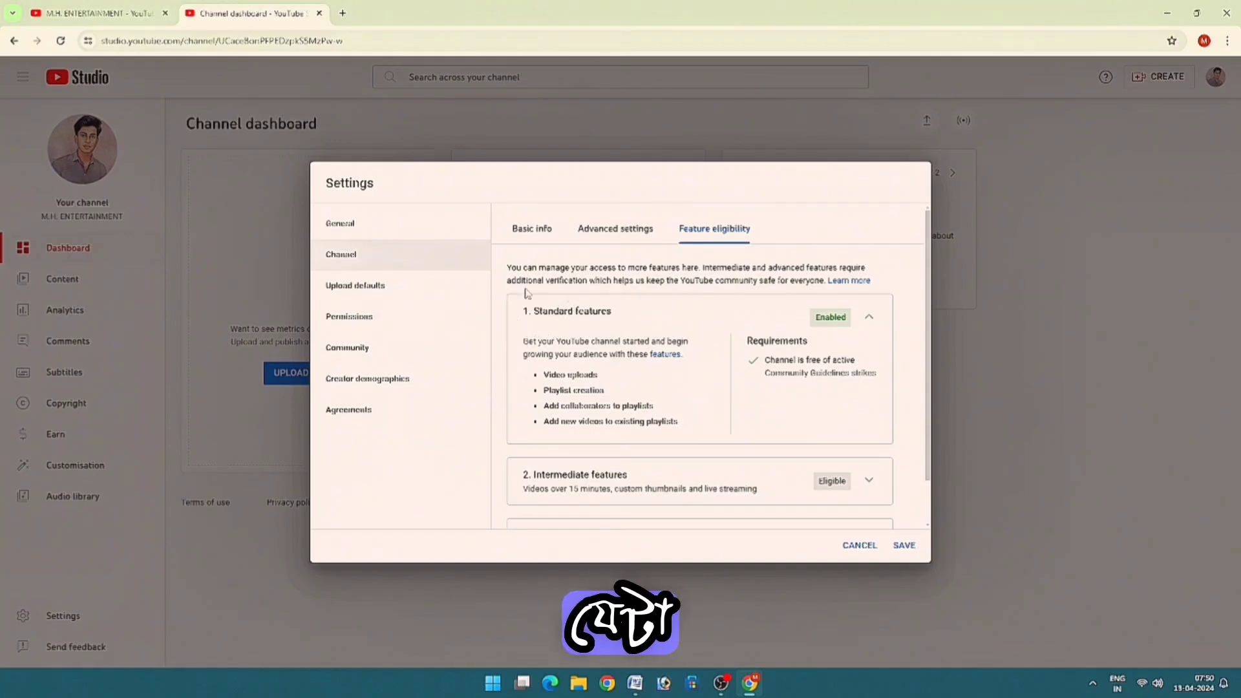
left_click(870, 319)
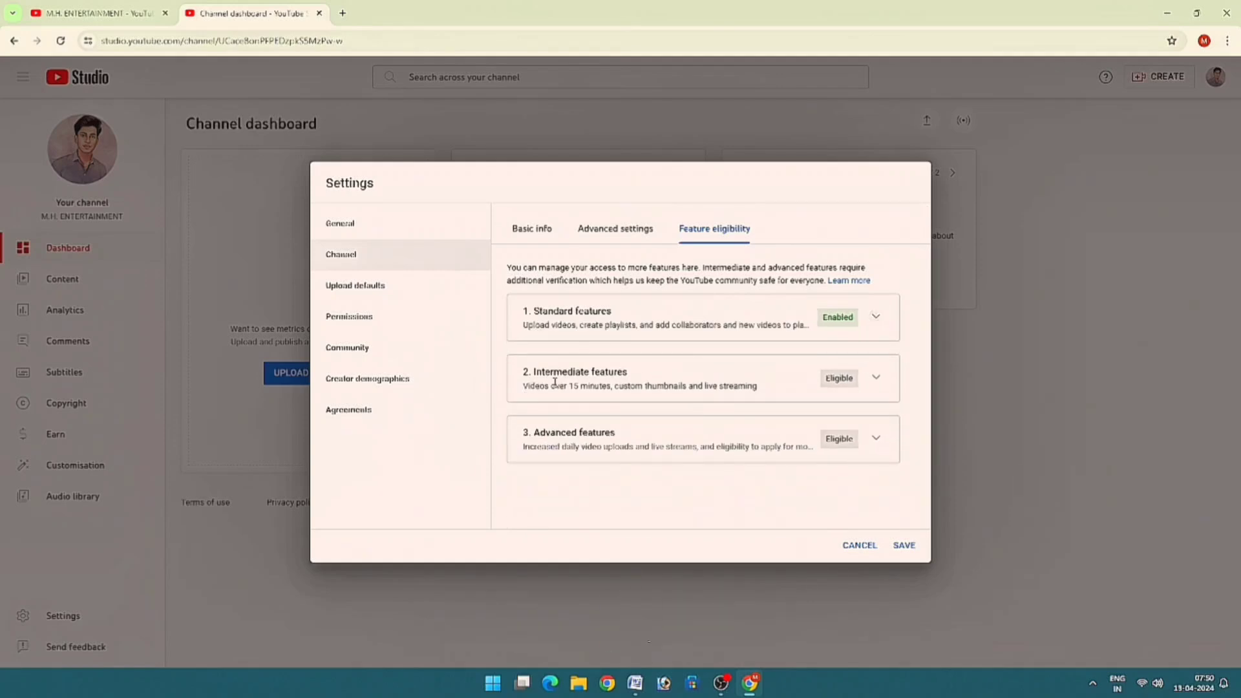
Expand the intermediate features and examine which capabilities they offer.
left_click_drag(530, 373, 746, 385)
left_click(763, 376)
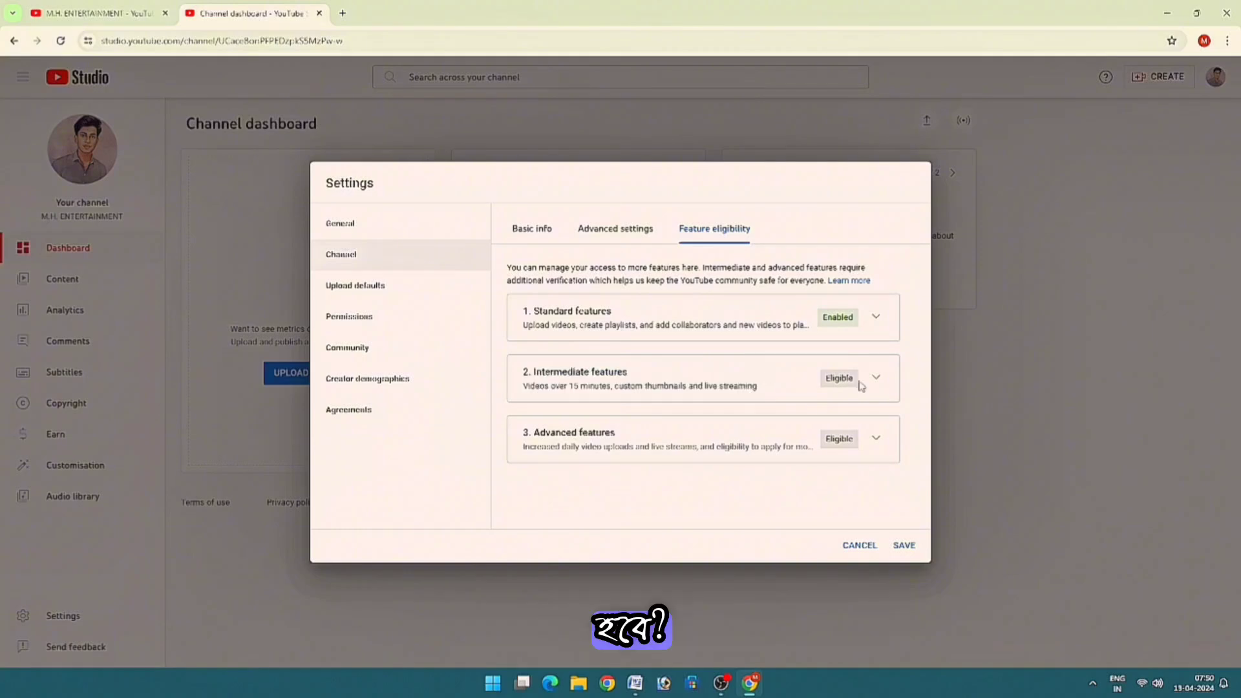
left_click(875, 378)
scroll(801, 382, "down", 1)
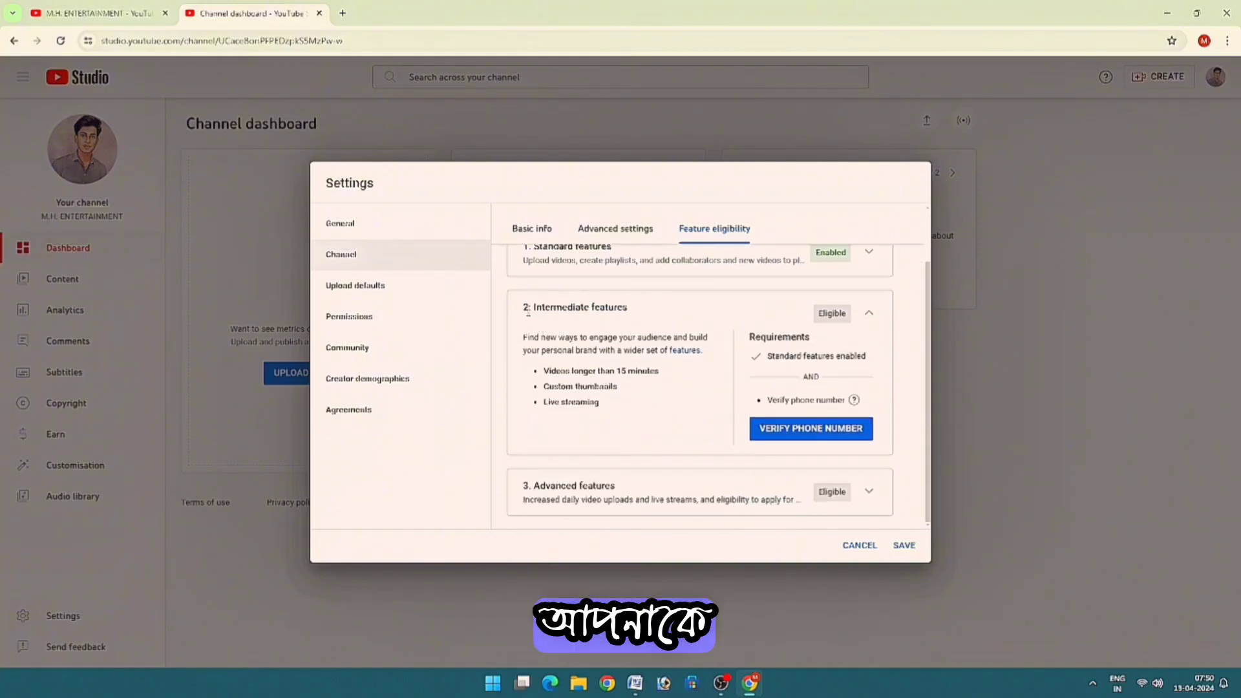
left_click_drag(538, 373, 671, 381)
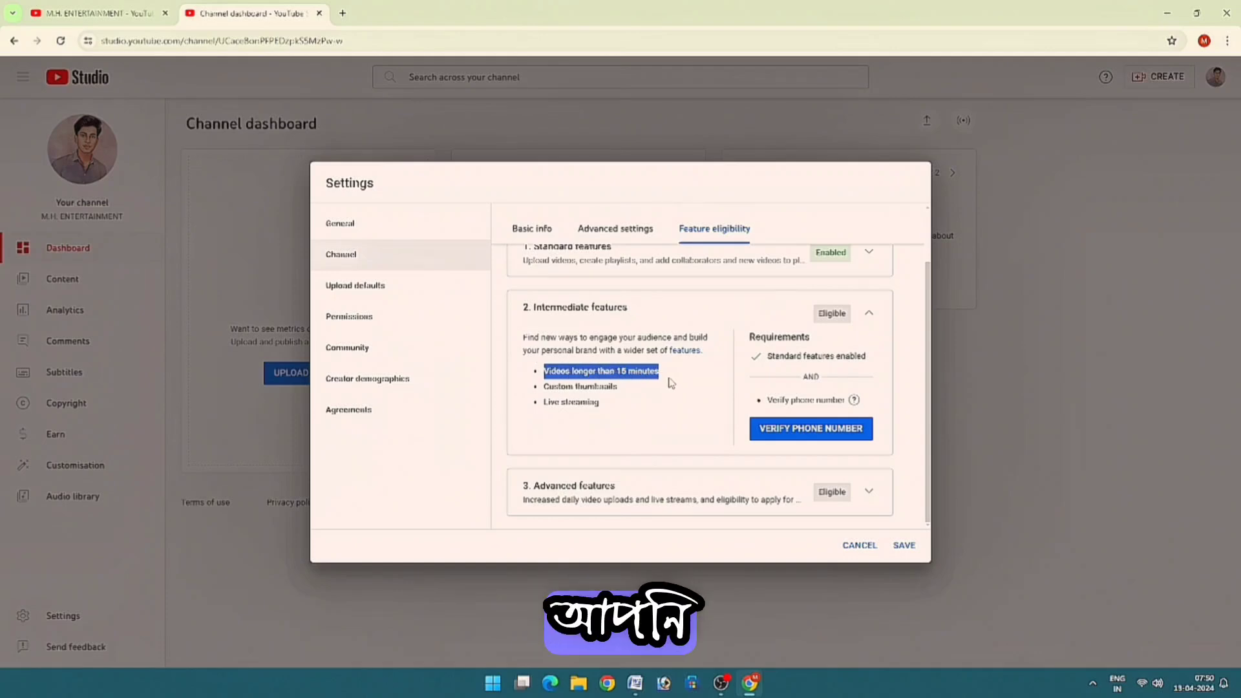
left_click_drag(541, 388, 626, 396)
left_click(608, 440)
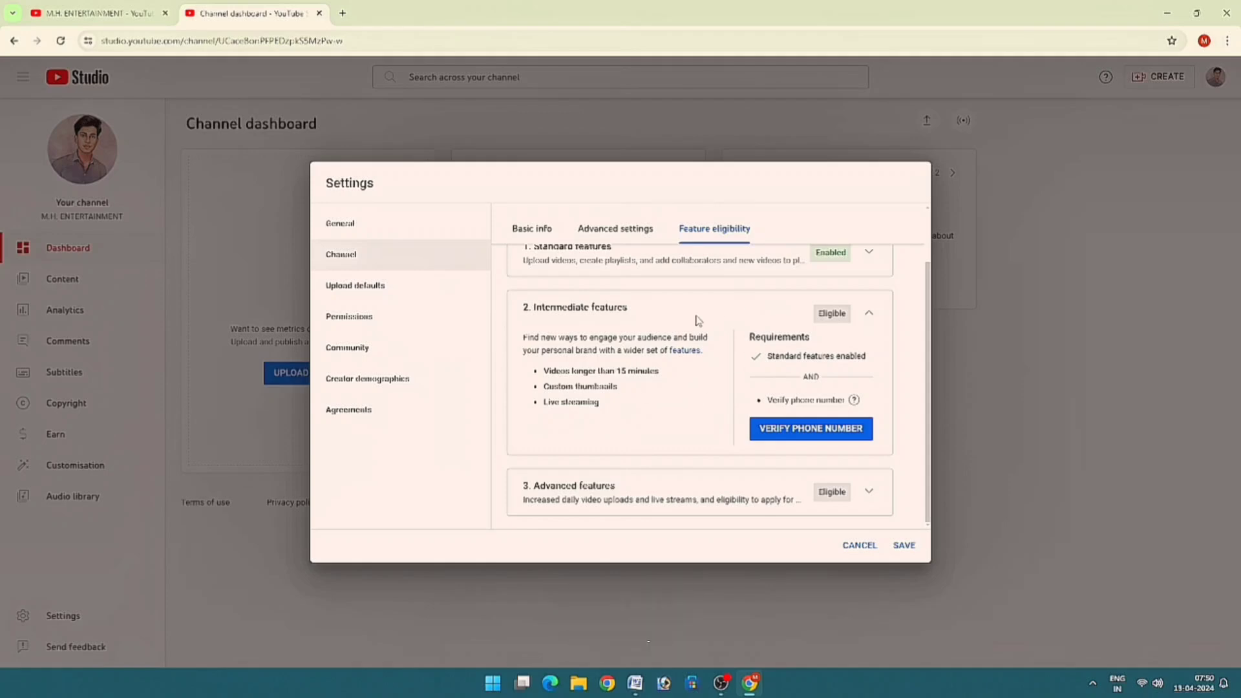
Check the requirements for the intermediate features and start the phone number verification.
left_click_drag(741, 441, 764, 437)
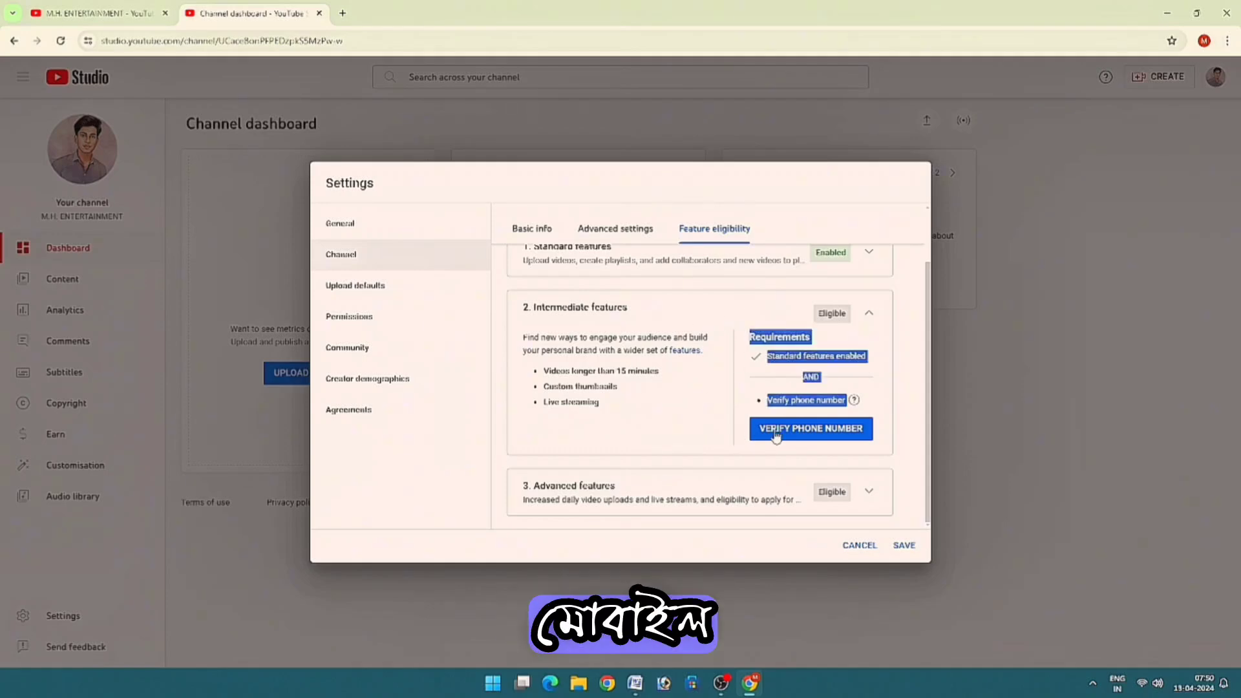
left_click(738, 366)
left_click_drag(763, 367, 879, 366)
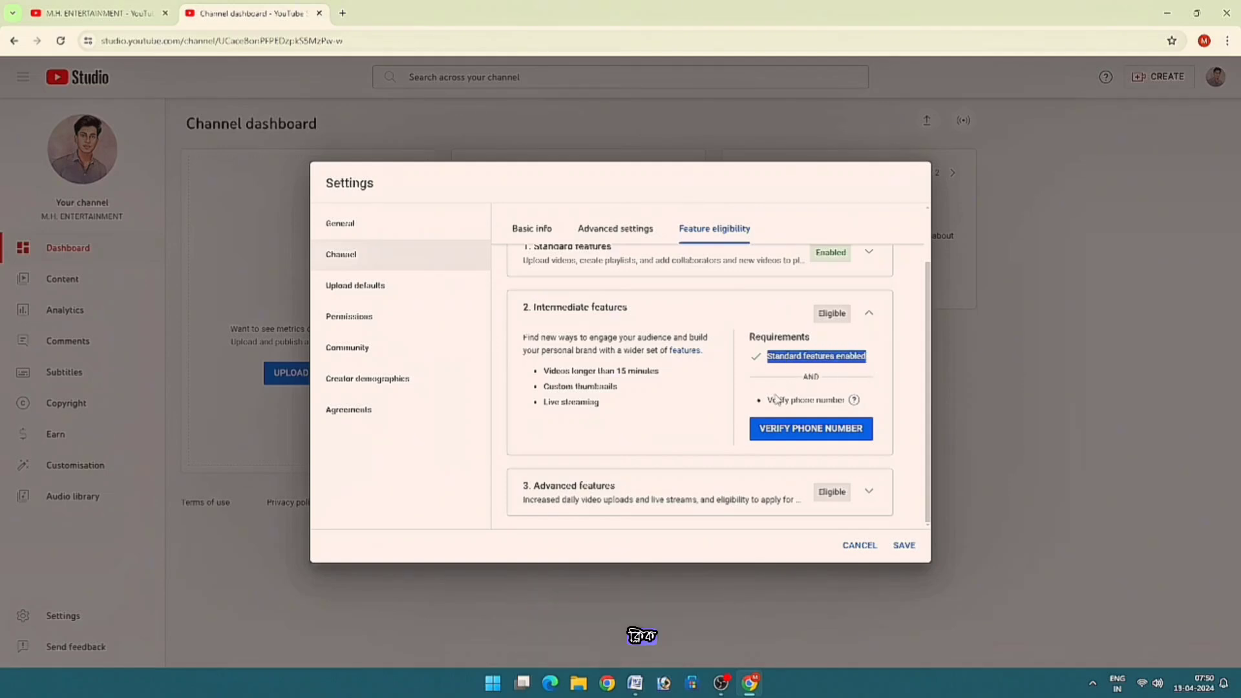
mouse_move(769, 401)
left_click_drag(767, 400, 845, 411)
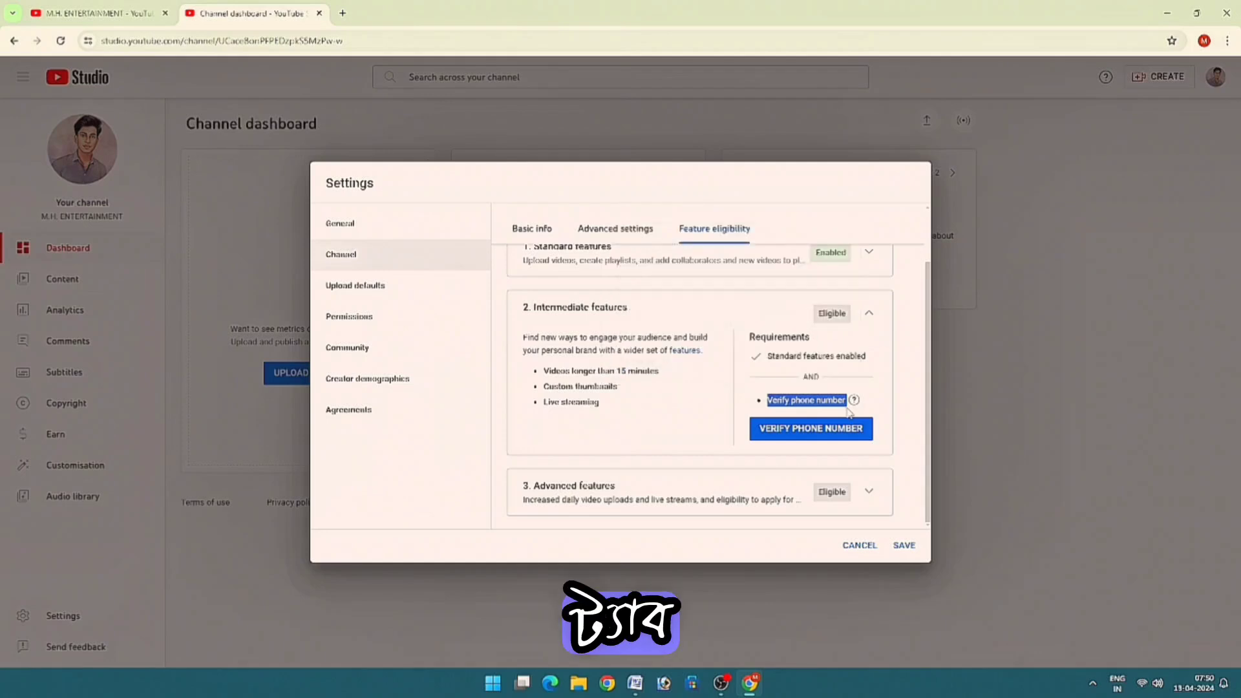
left_click(727, 436)
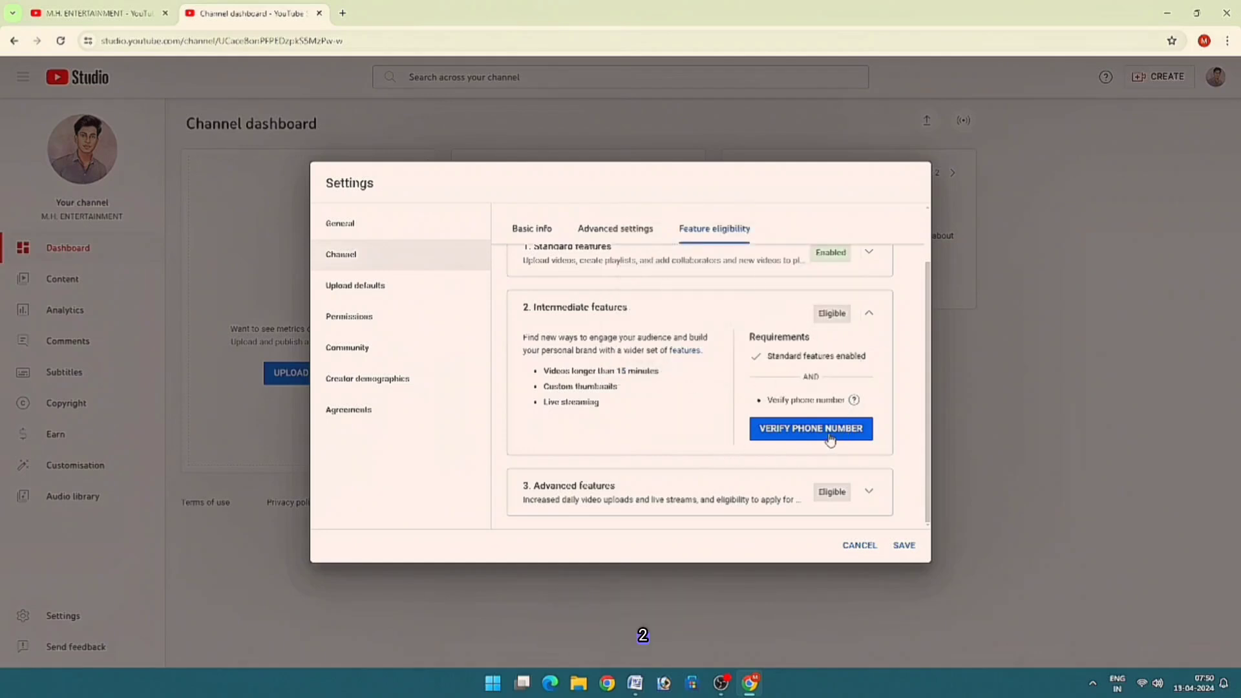
left_click(803, 432)
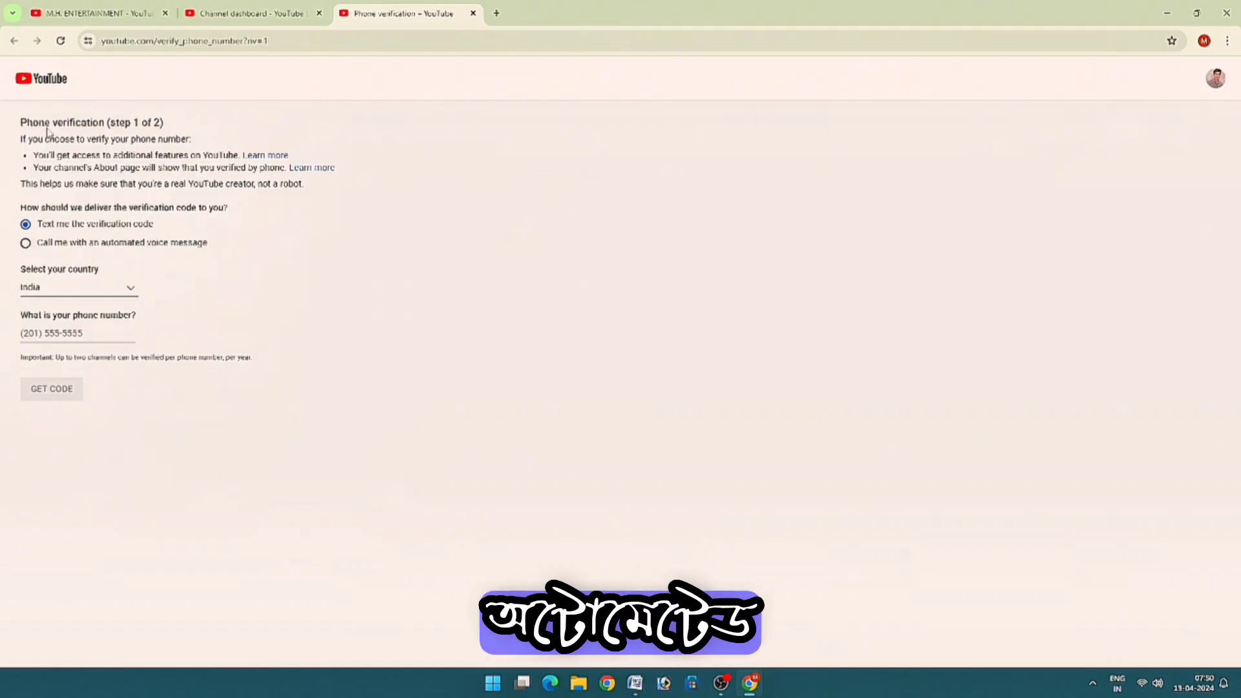
Try the automated voice call option for delivering the verification code and return to text message delivery.
left_click_drag(15, 123, 178, 121)
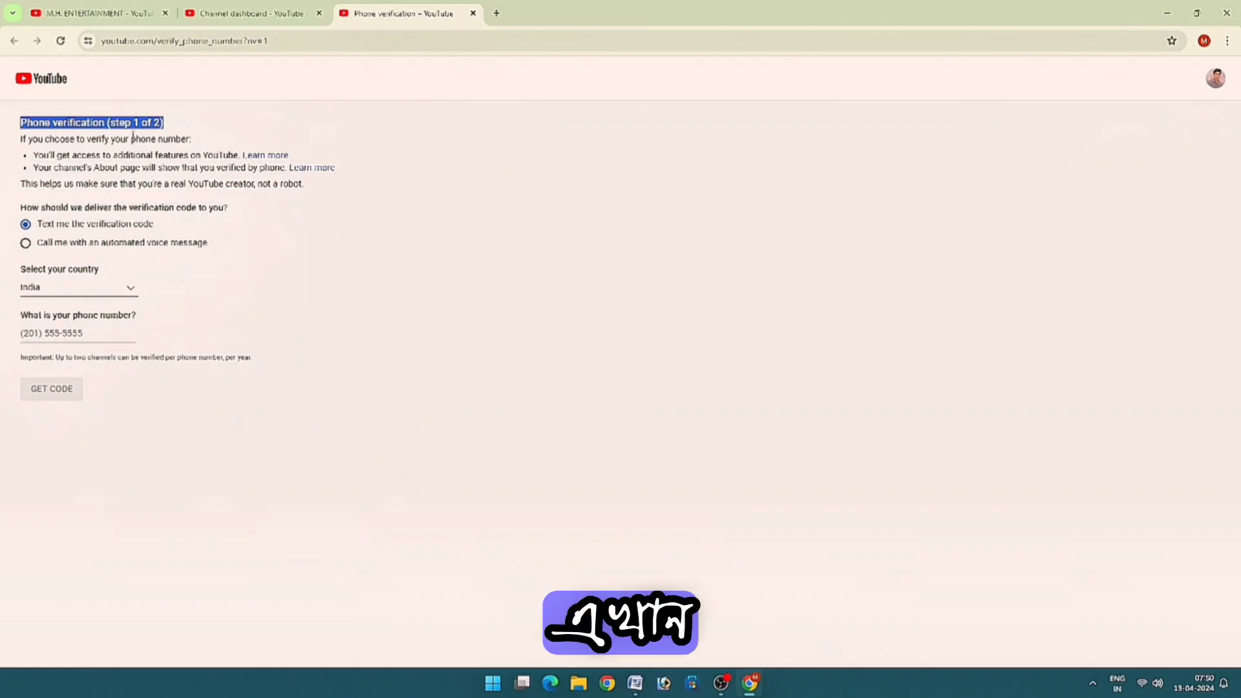
left_click(171, 134)
left_click_drag(29, 207, 253, 230)
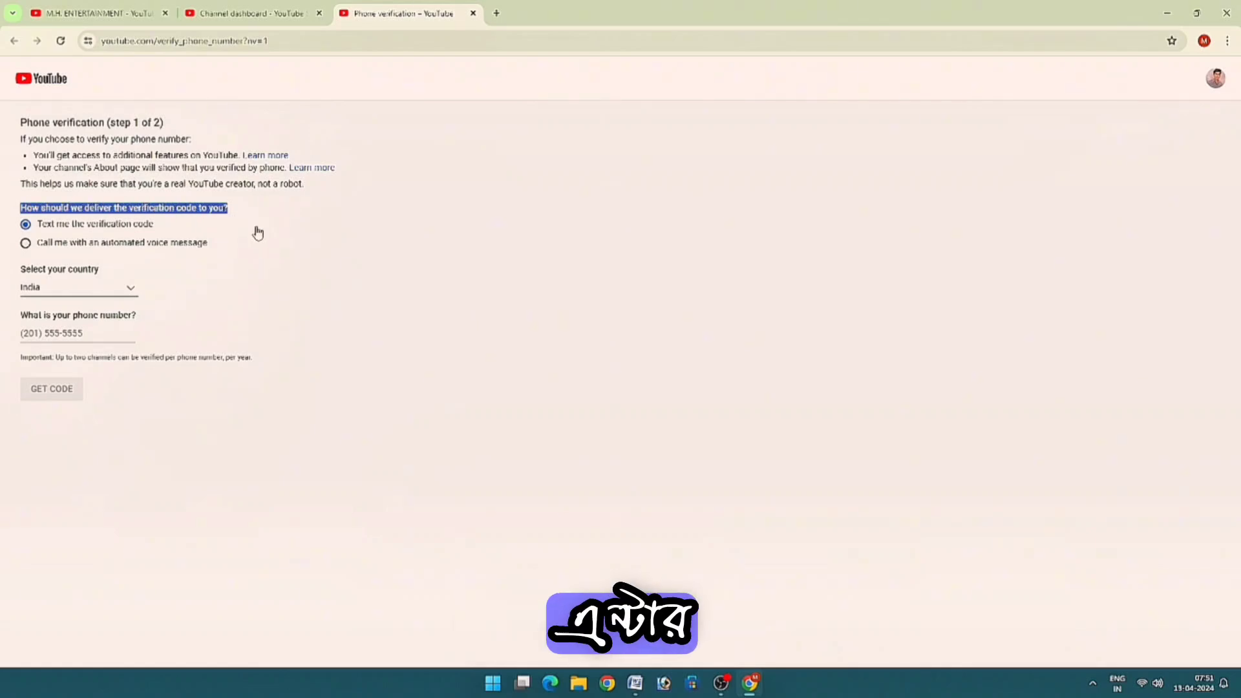
left_click(207, 244)
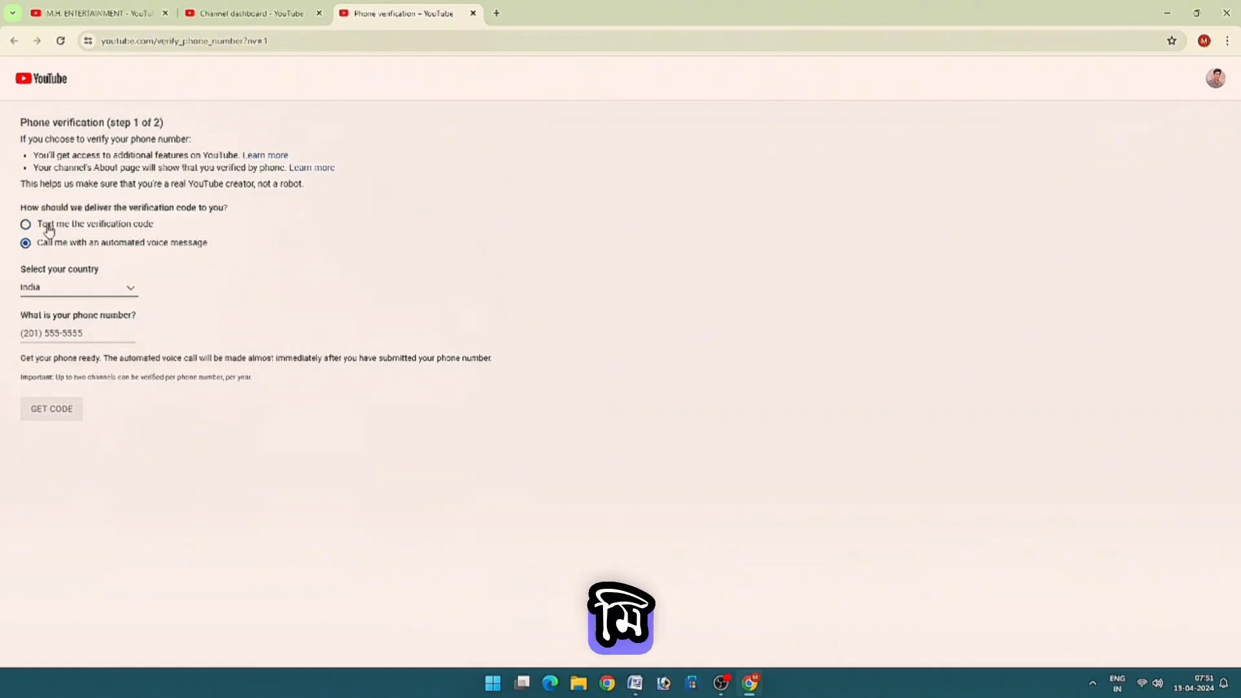
left_click(25, 225)
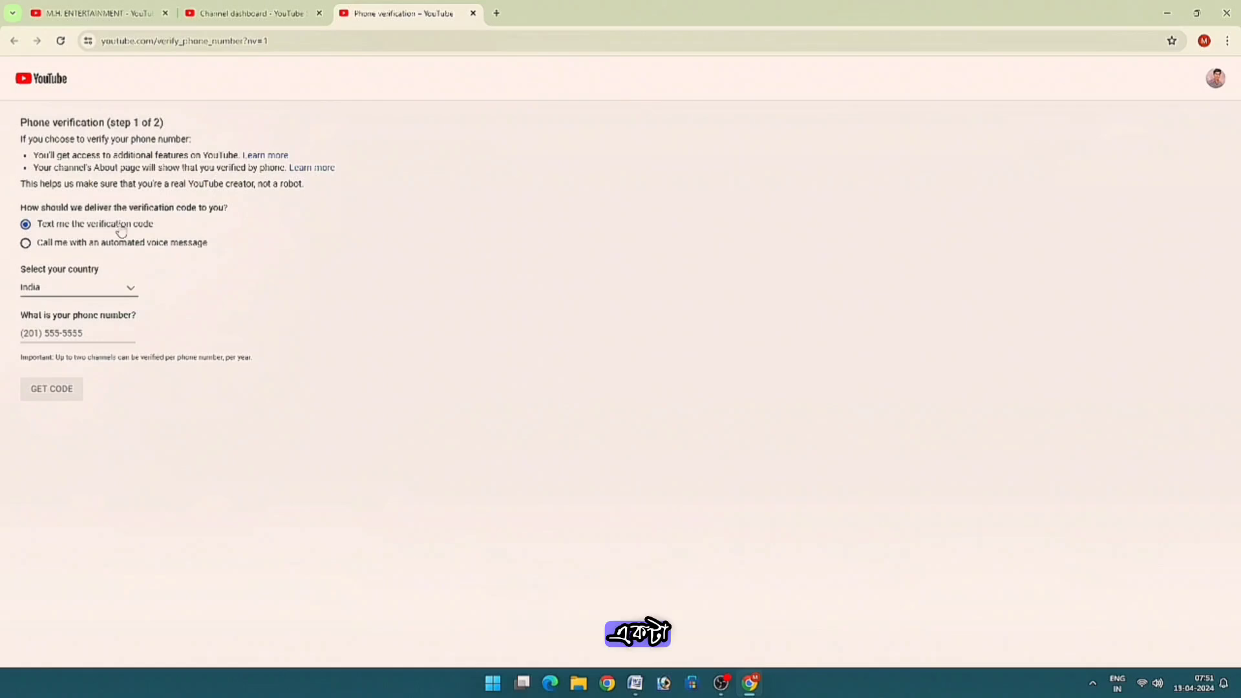
left_click(26, 244)
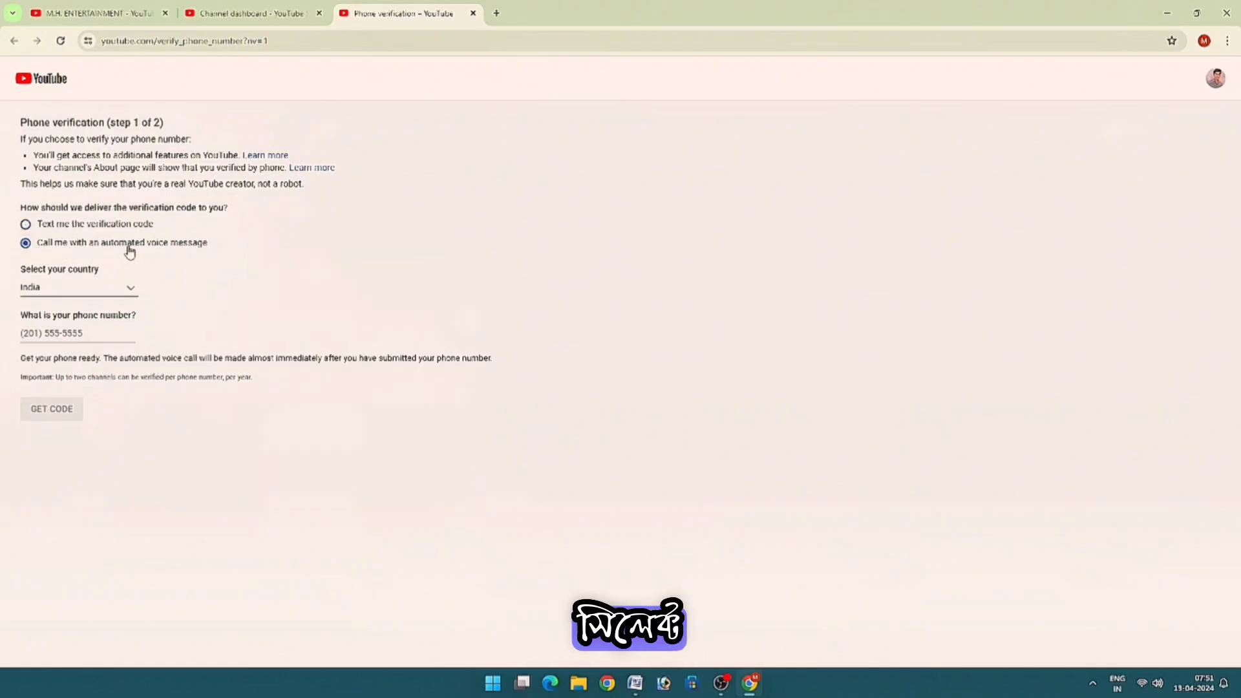
left_click(25, 224)
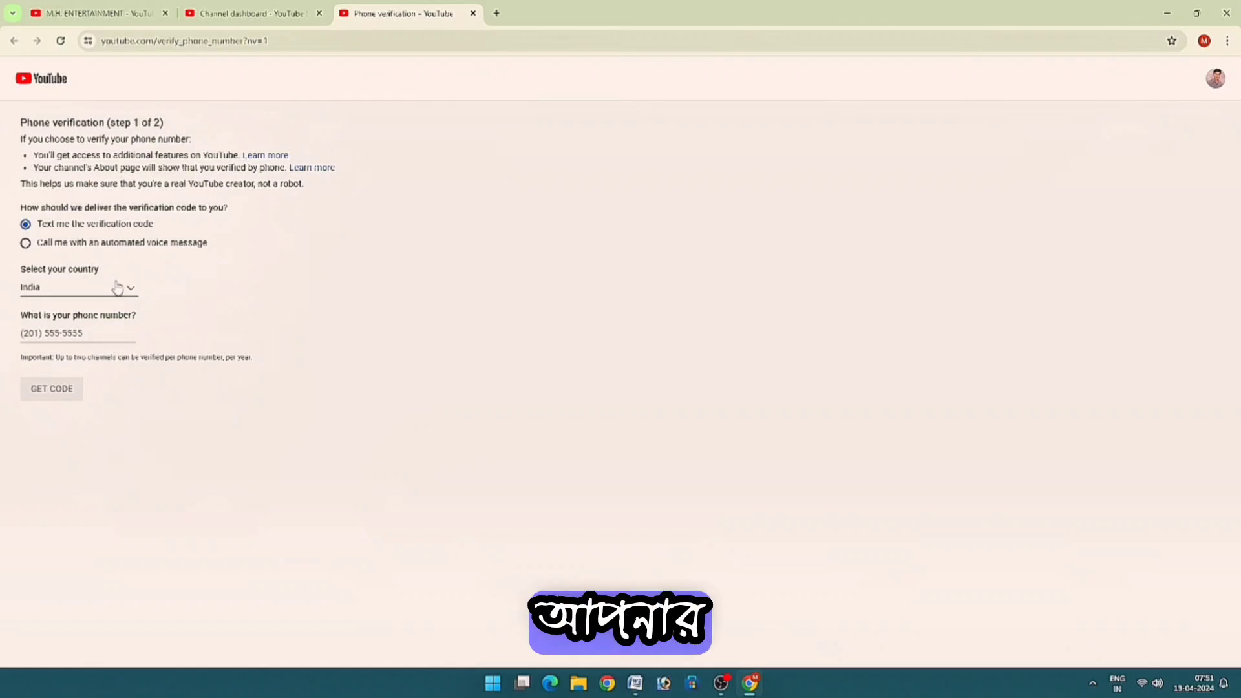
Look through the country list for the phone verification and keep India selected.
left_click_drag(18, 269, 207, 284)
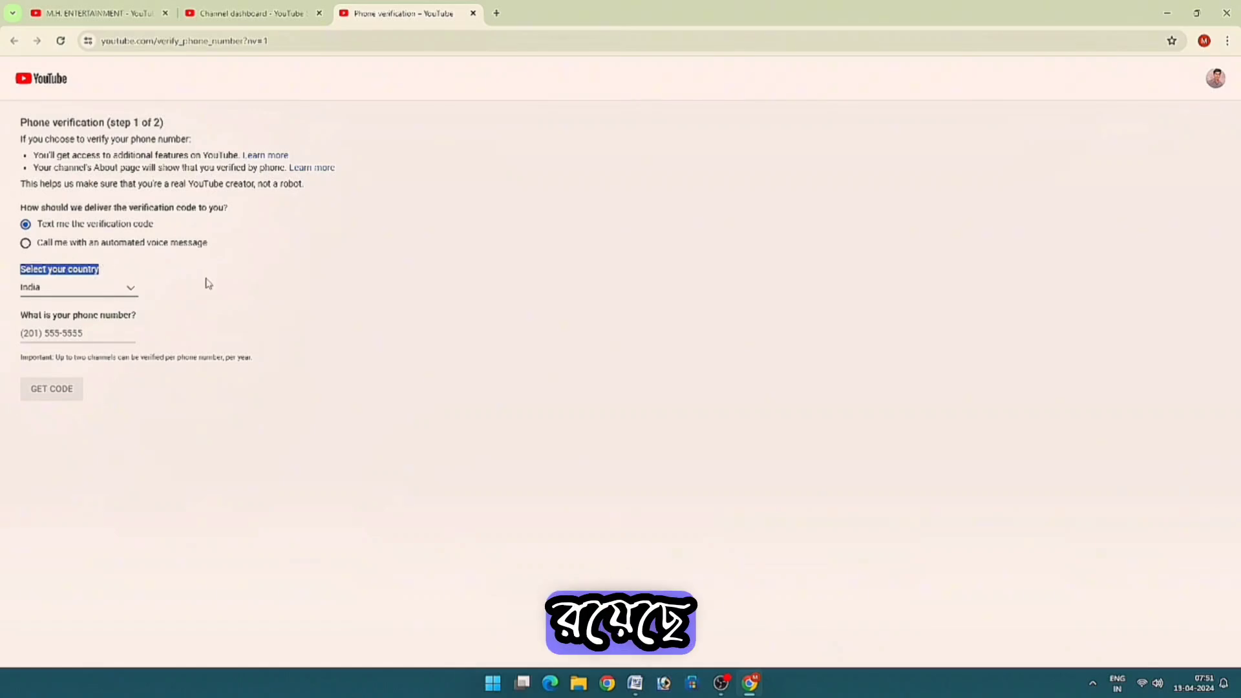
left_click(97, 285)
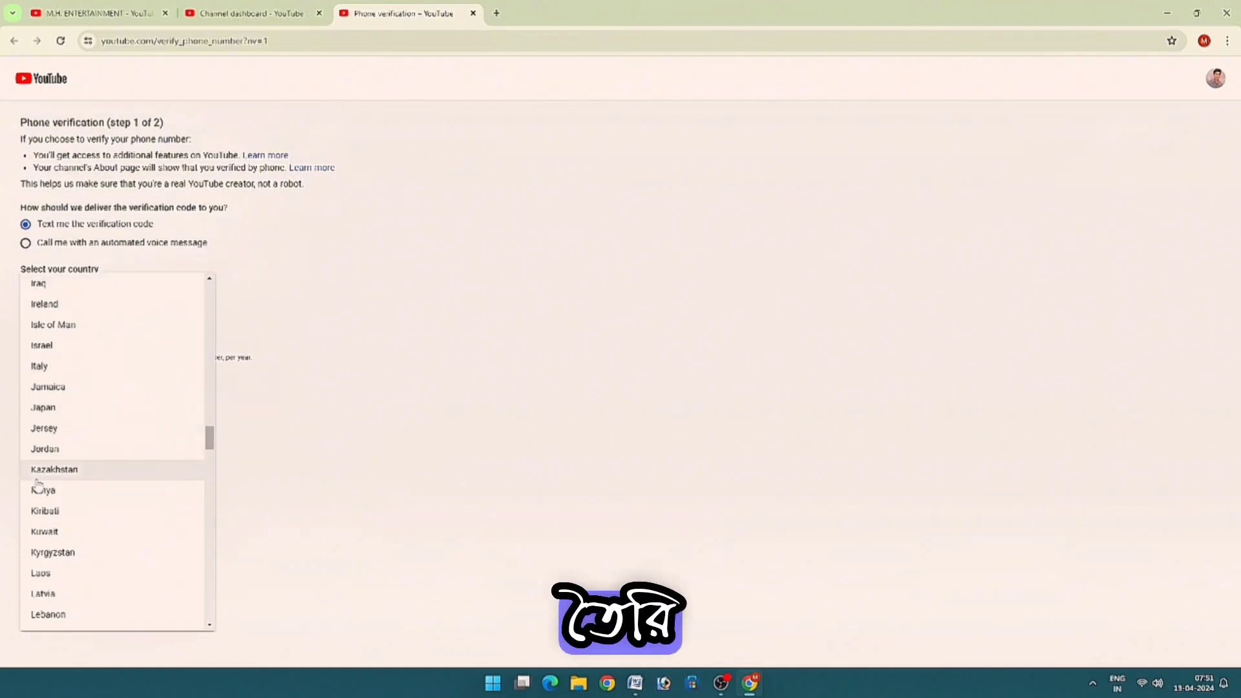
scroll(40, 460, "down", 2)
left_click(403, 293)
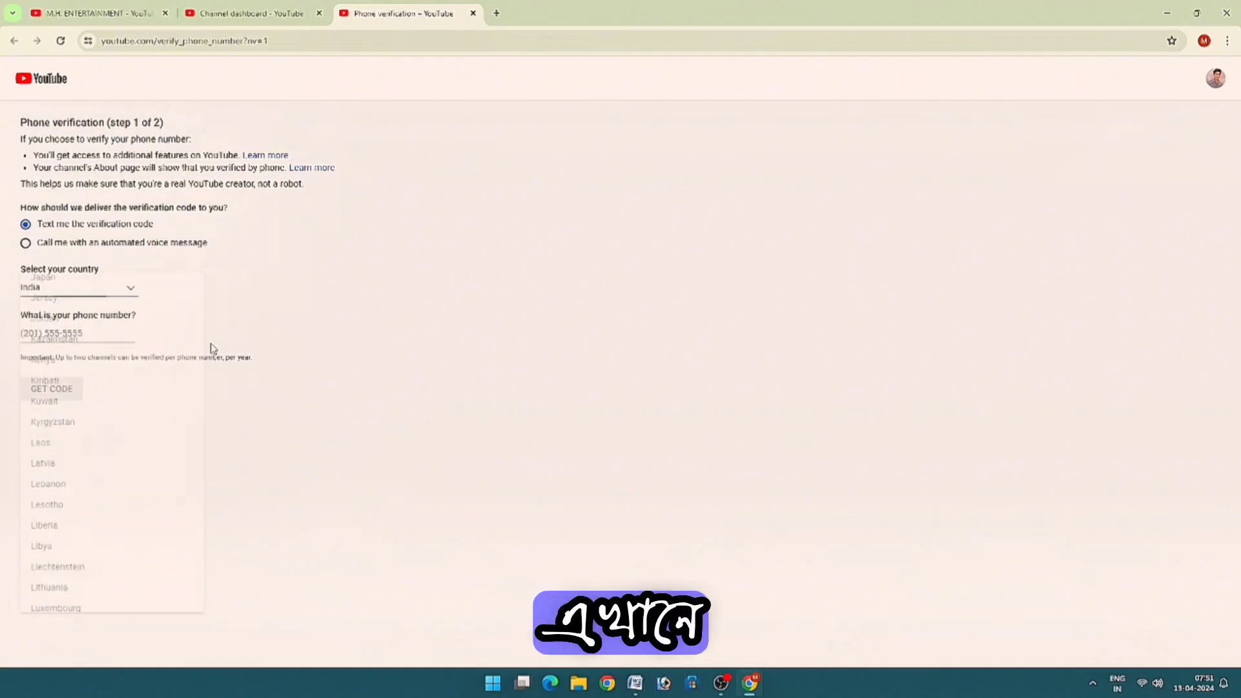
left_click(68, 286)
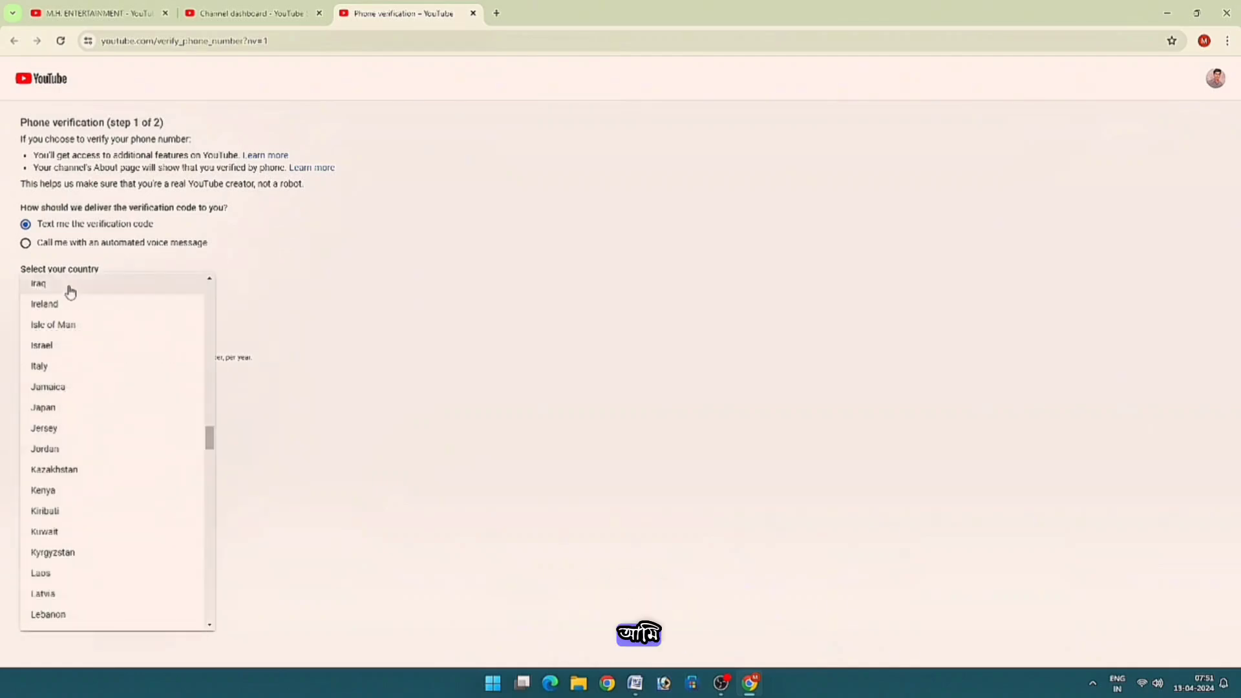
left_click(282, 285)
Enter the phone number and request the verification code by text message.
left_click(104, 335)
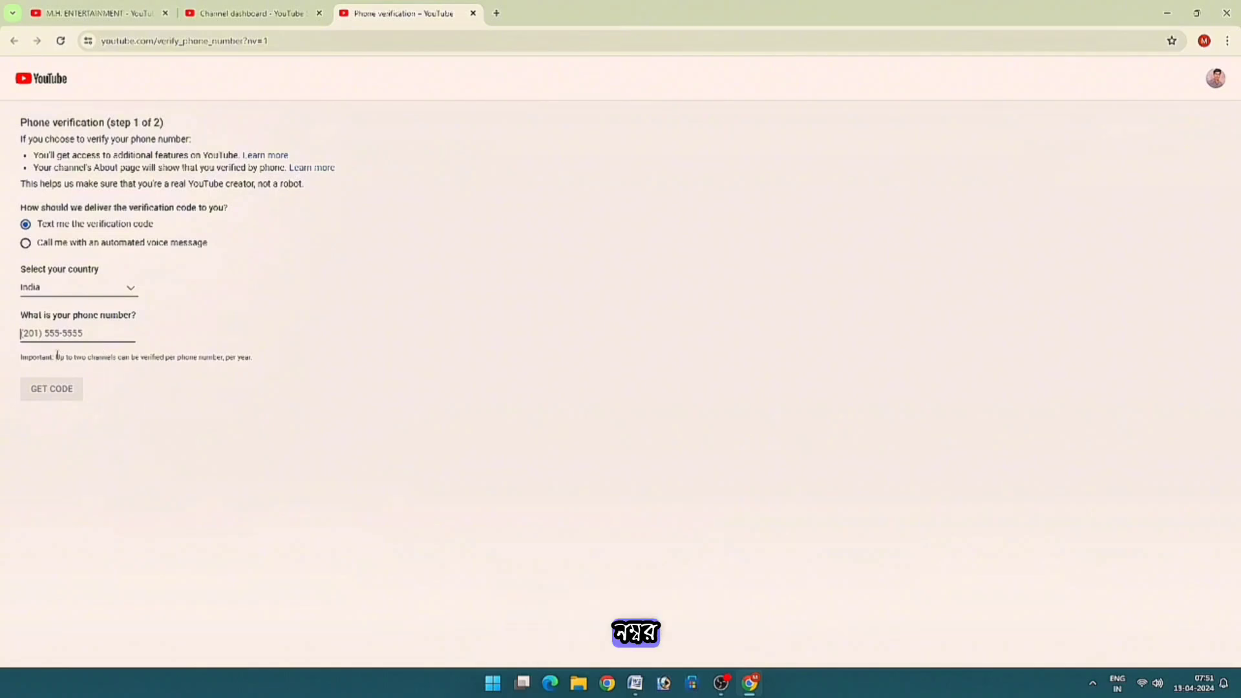
left_click_drag(23, 315, 169, 327)
left_click(148, 337)
left_click(53, 335)
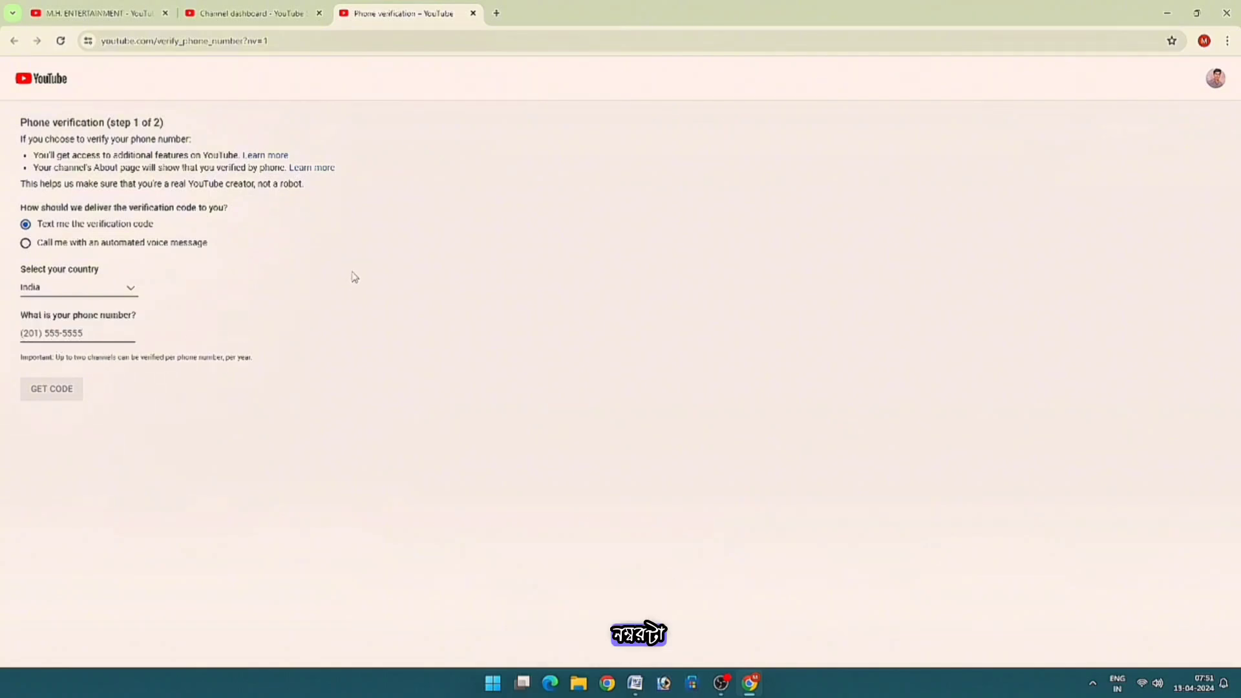
type("70")
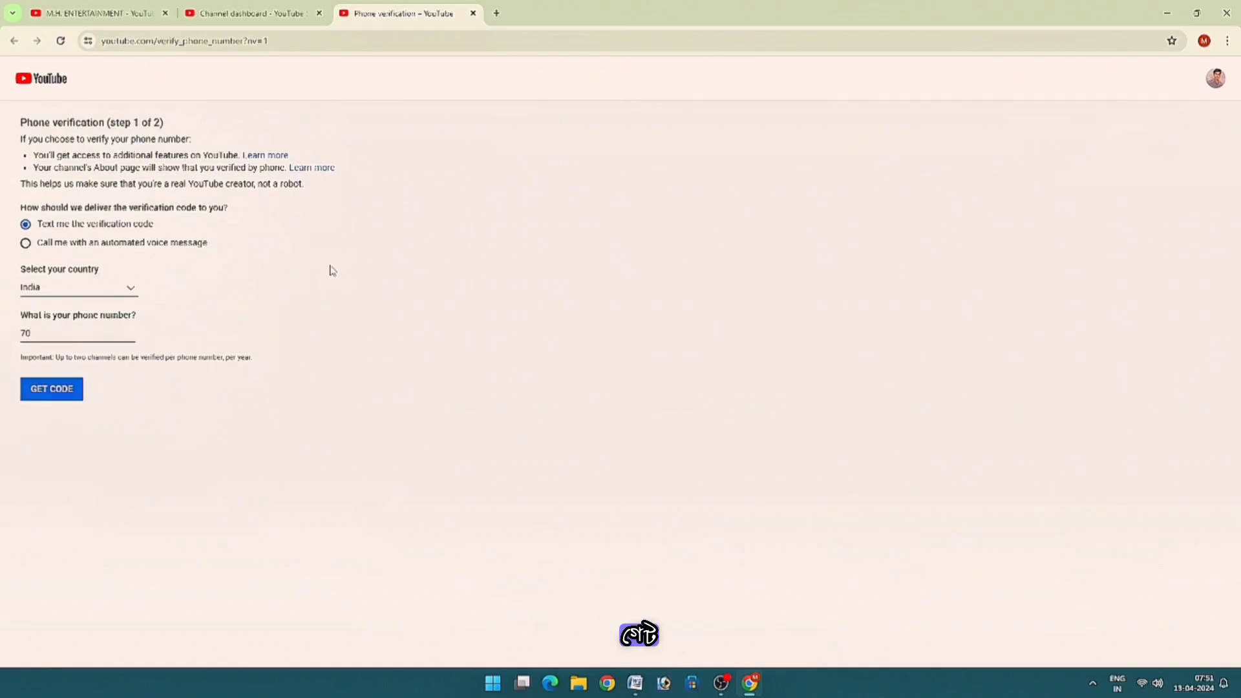
type("47")
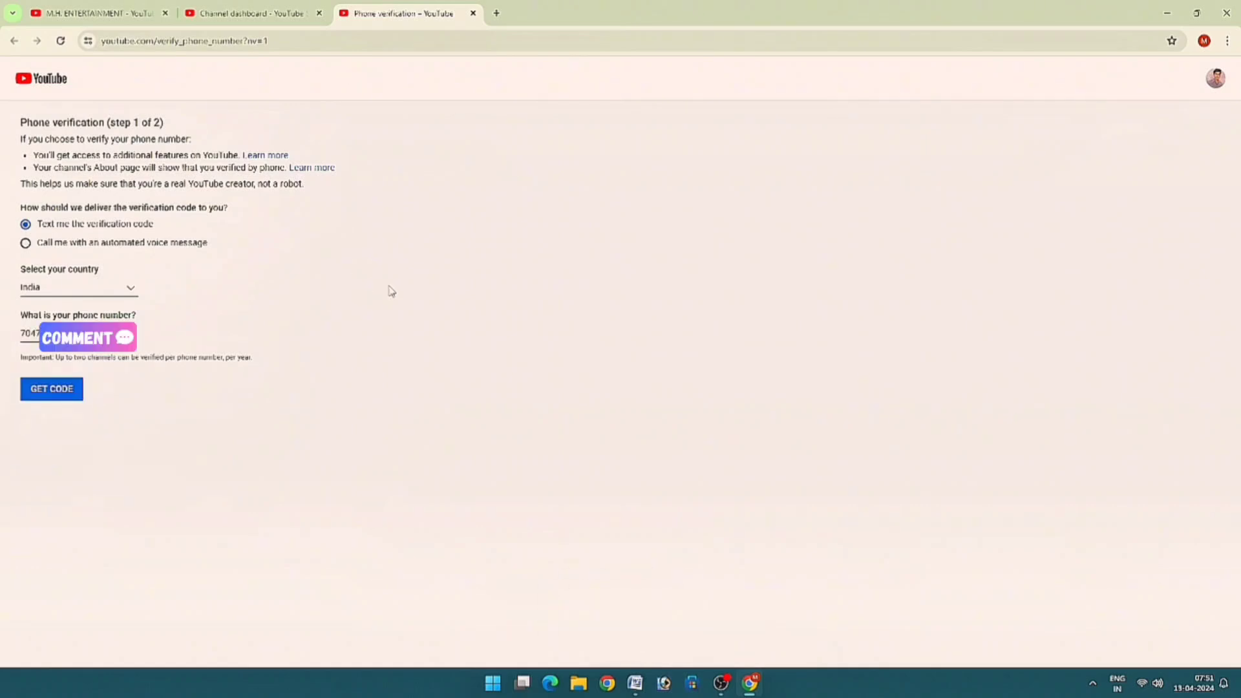
left_click(56, 396)
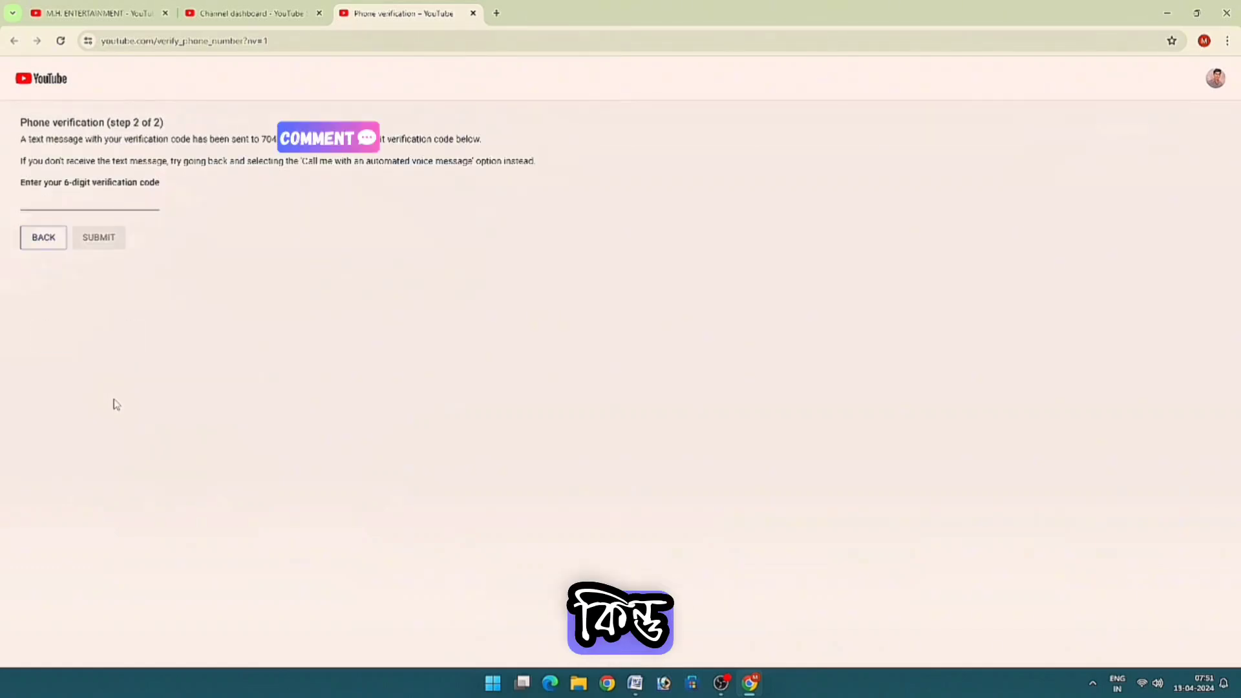
Enter the received 6-digit verification code and submit it to verify the phone number.
left_click(114, 197)
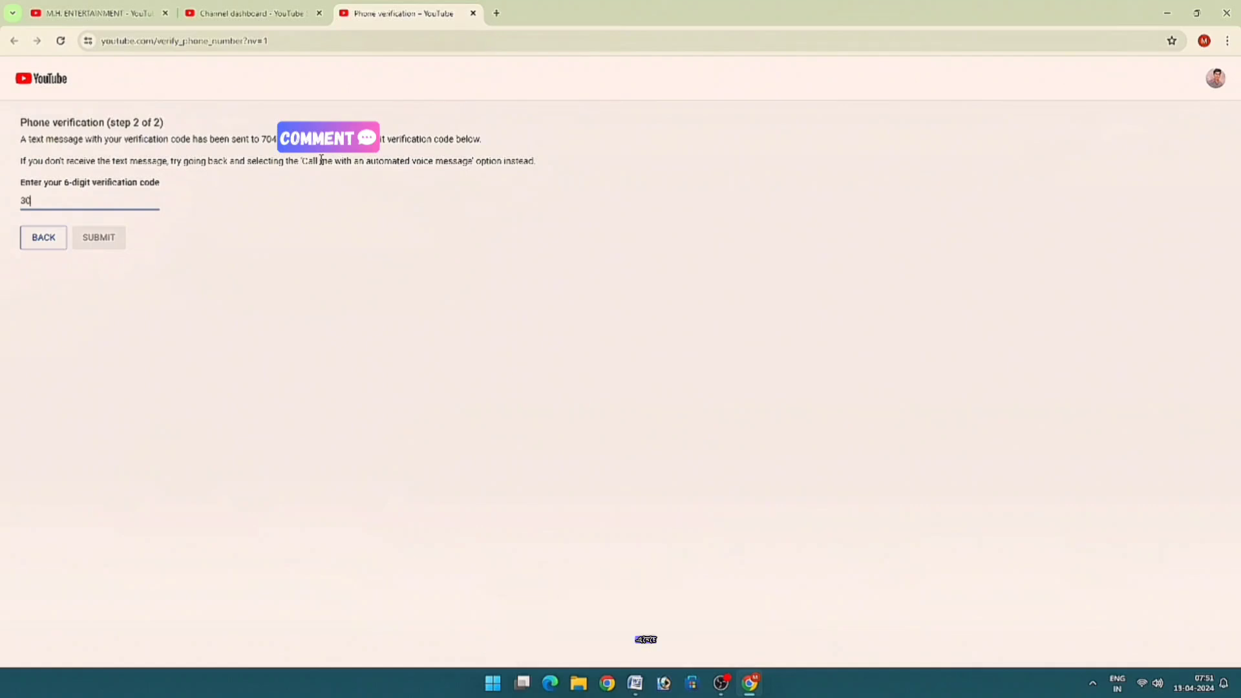
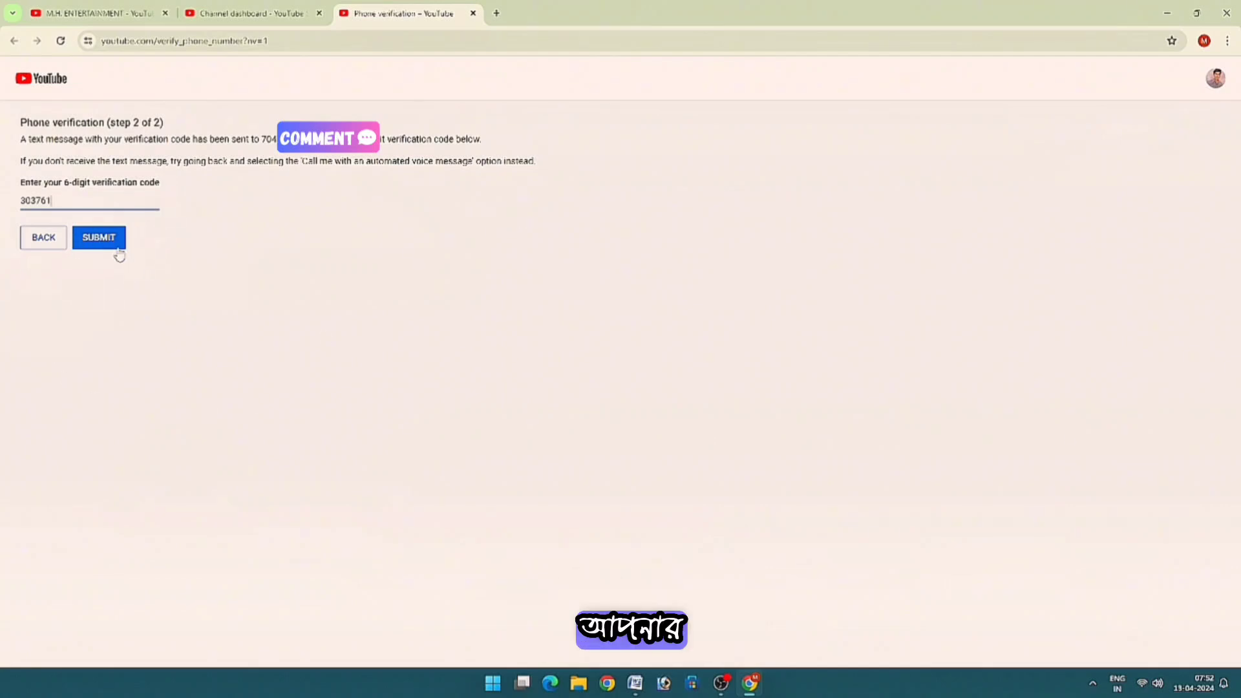
left_click(13, 235)
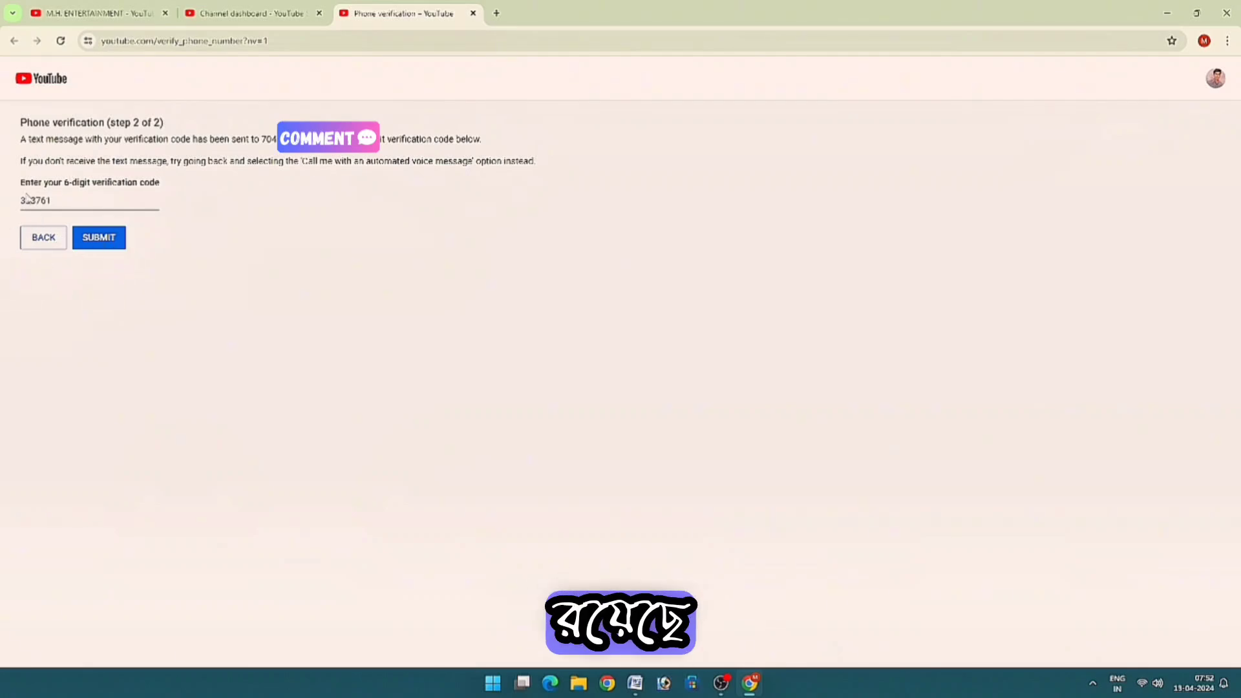
left_click_drag(9, 200, 43, 192)
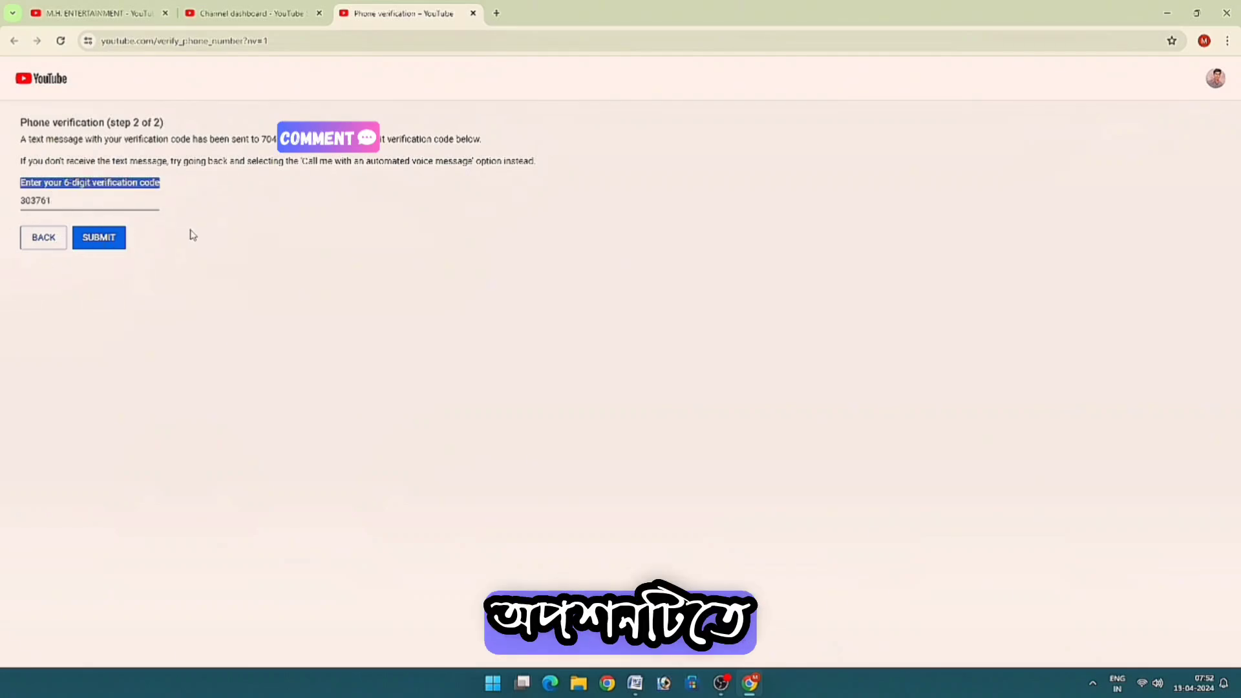
left_click(192, 234)
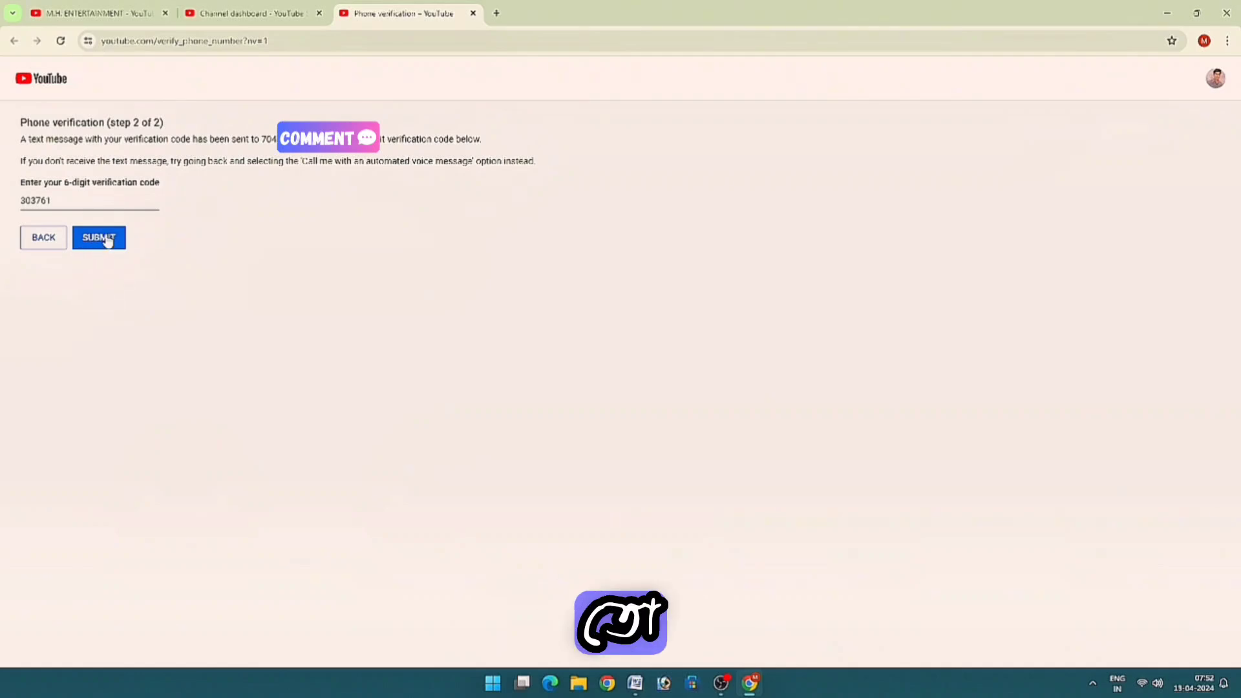
left_click(106, 239)
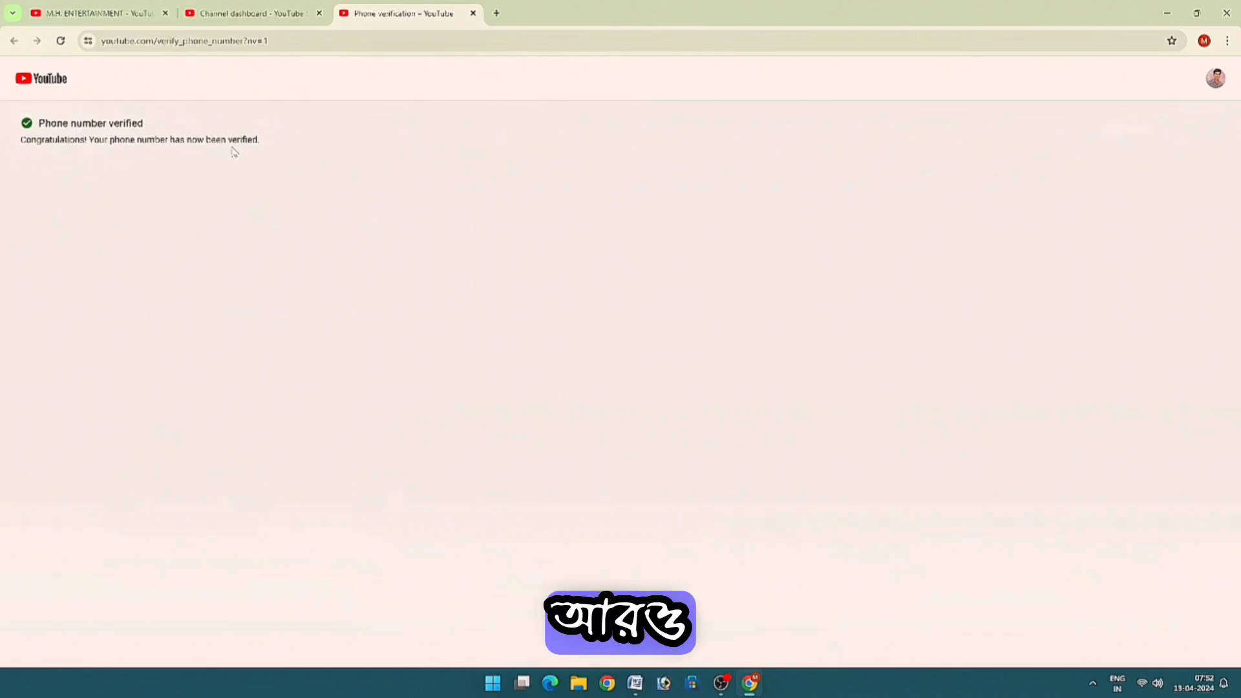
Close the phone verification page and check the status and requirements of the intermediate features in the channel's feature eligibility settings.
left_click(473, 14)
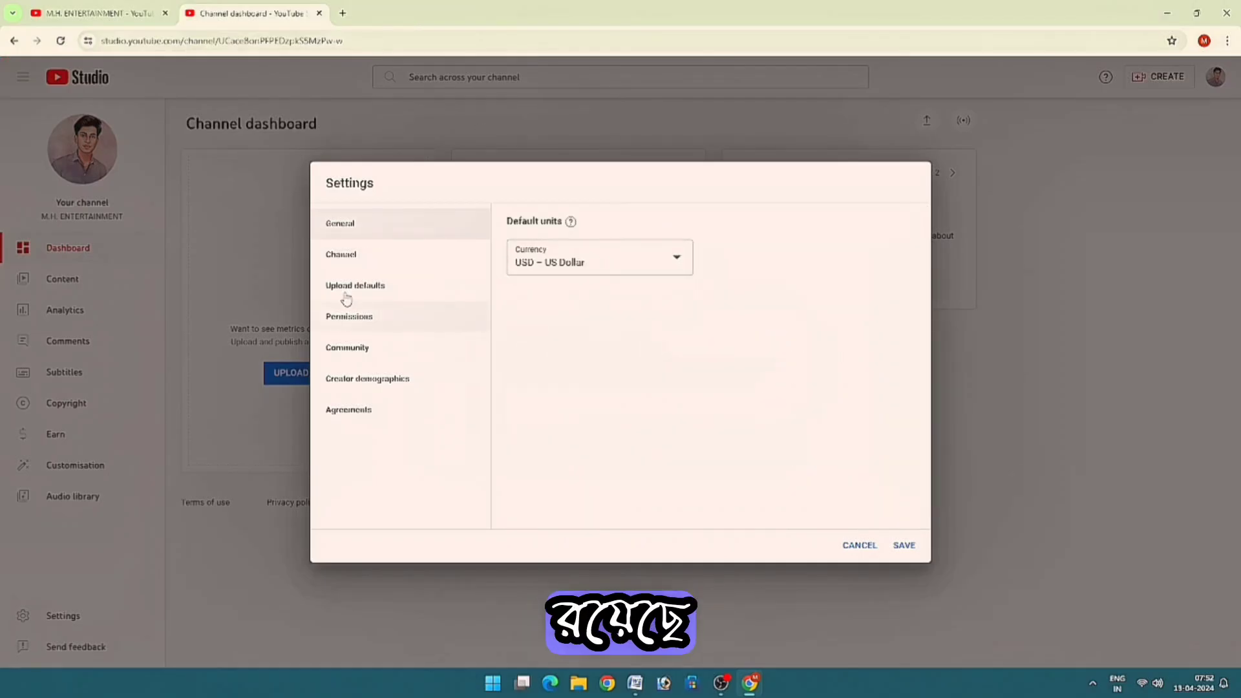
left_click(354, 260)
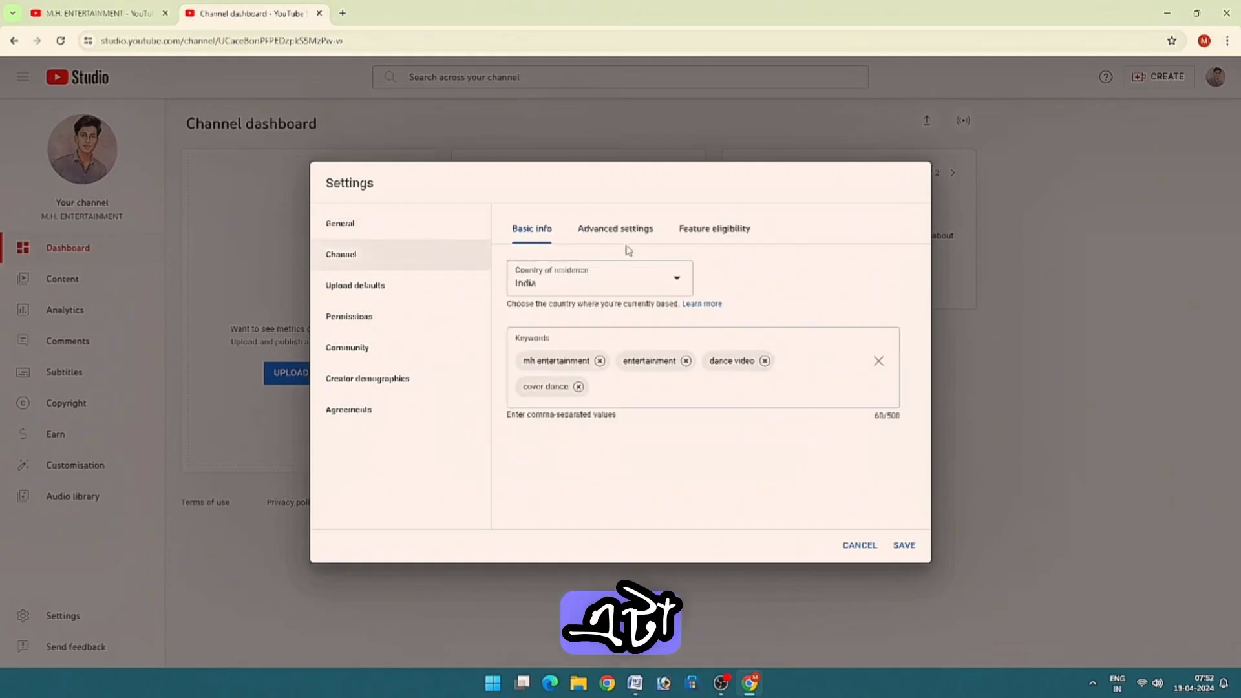
left_click(711, 230)
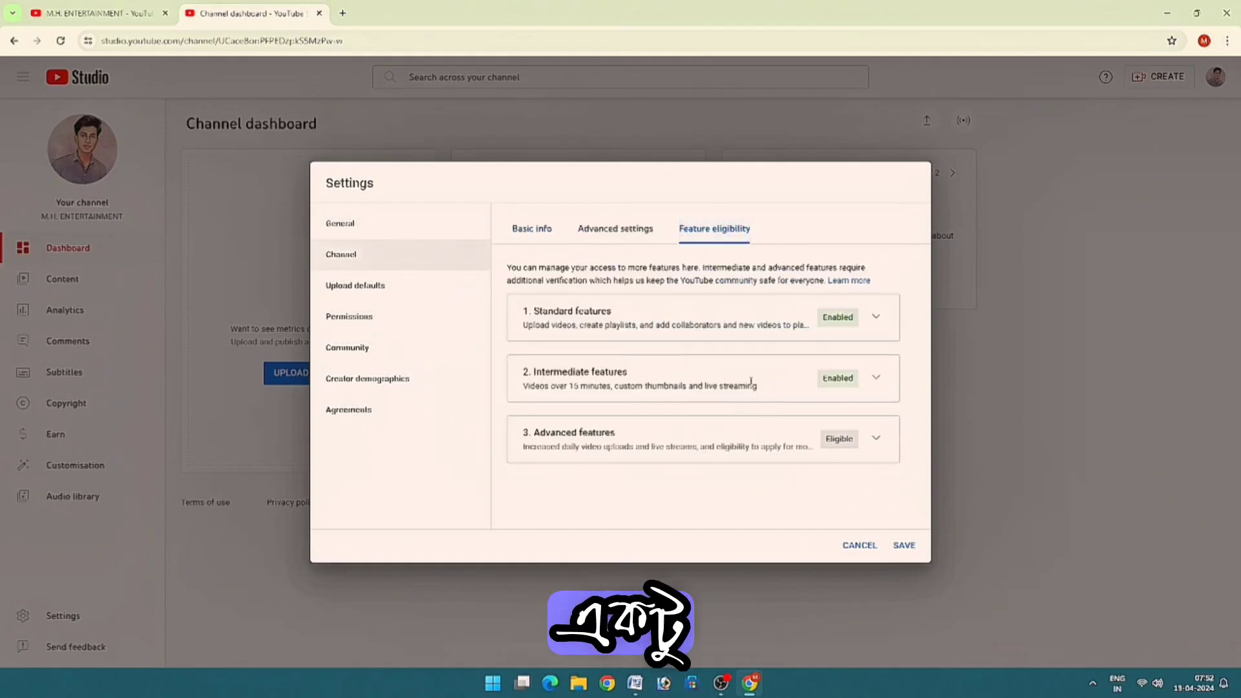
left_click(876, 377)
scroll(850, 406, "down", 1)
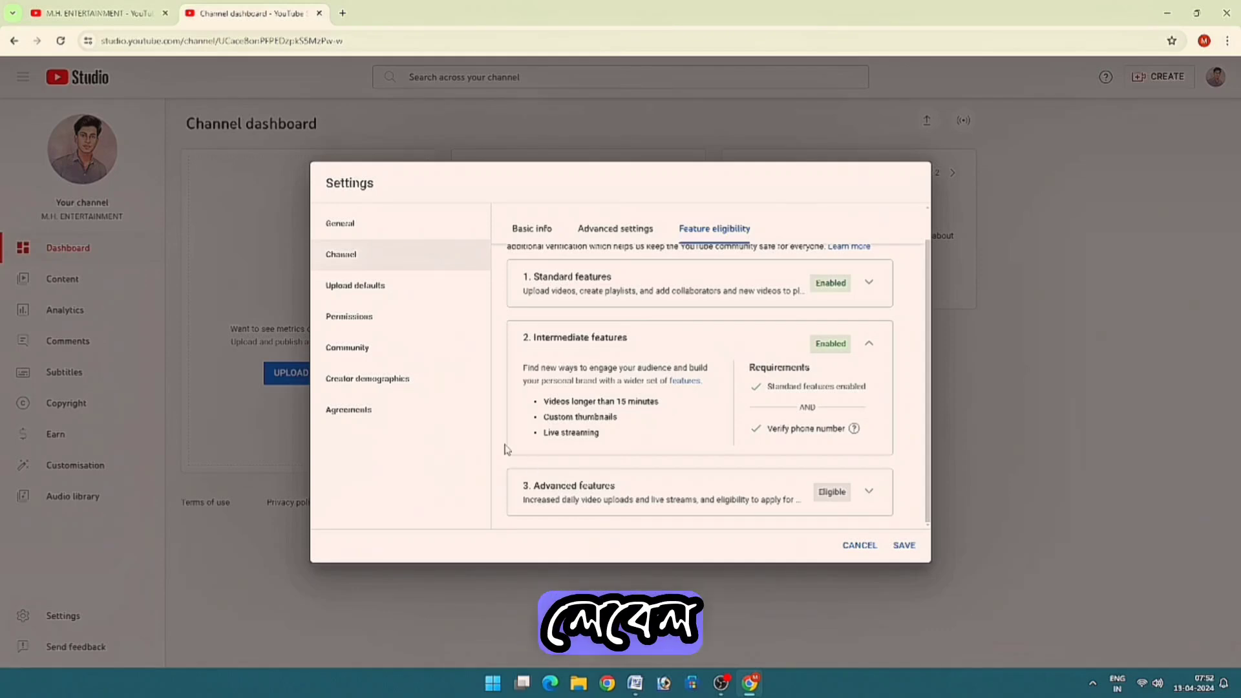
Expand the advanced features and examine each listed capability, from monetisation eligibility up to Content ID appeals.
left_click(869, 491)
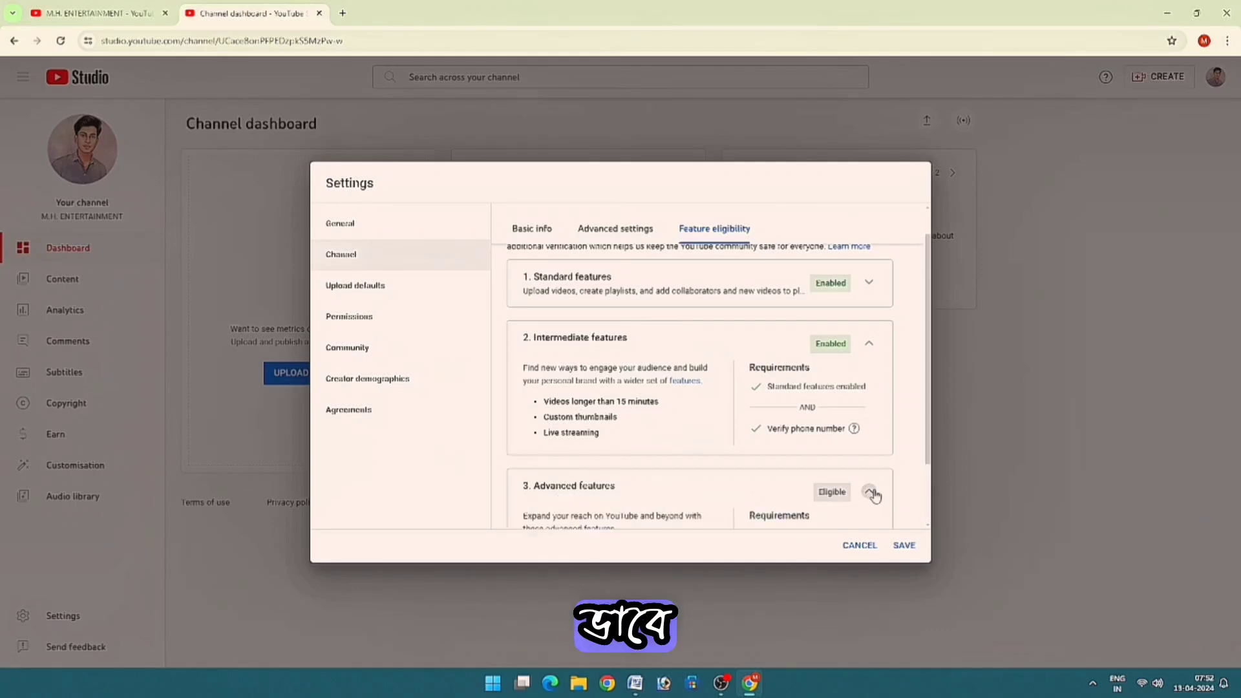
scroll(866, 479, "down", 3)
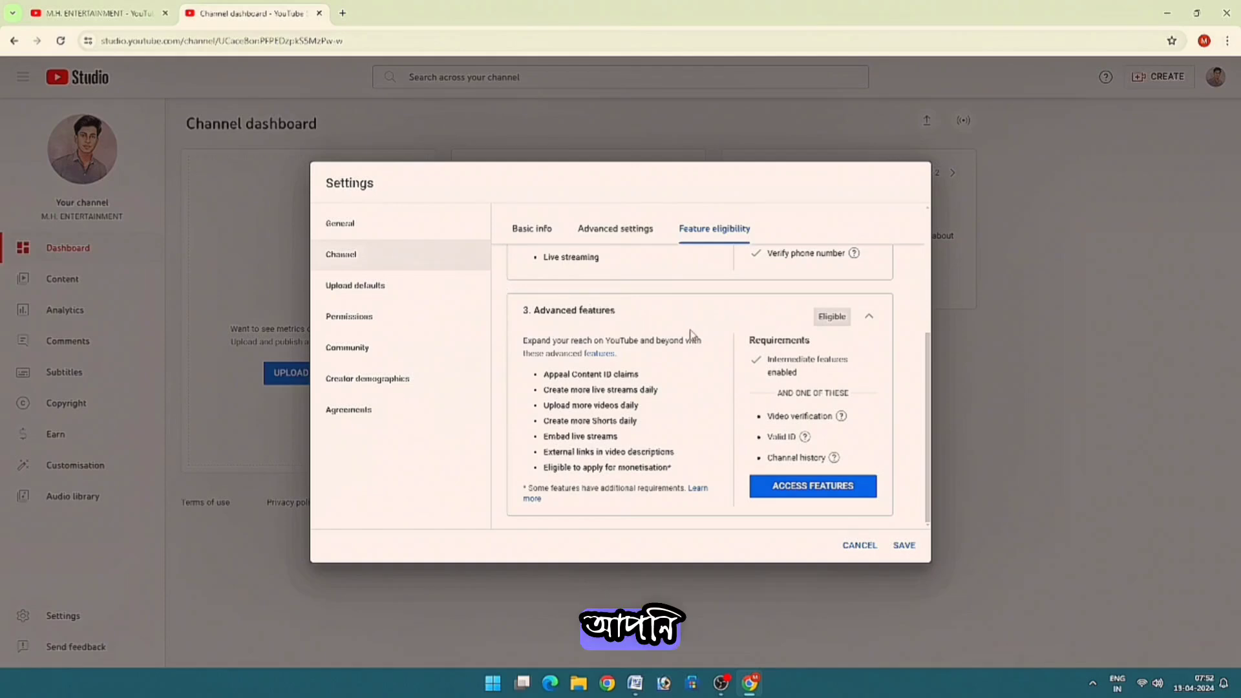
left_click_drag(528, 375, 690, 482)
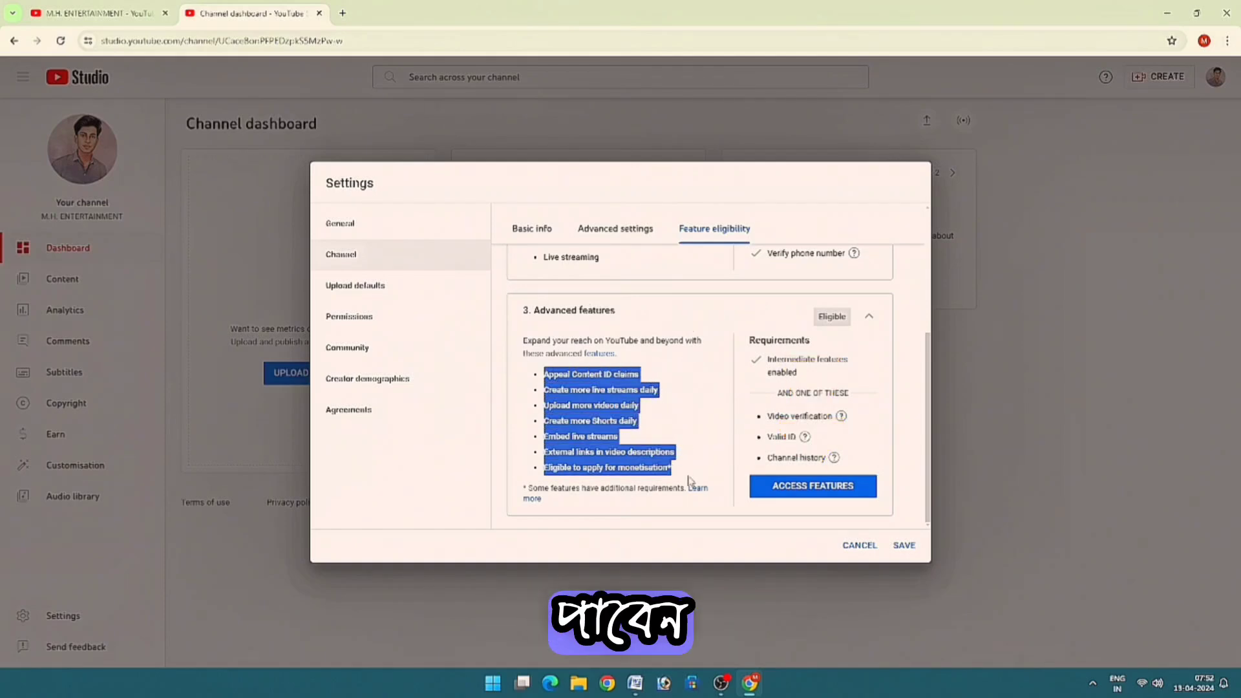
left_click(604, 452)
left_click_drag(545, 473, 680, 466)
left_click_drag(535, 453, 692, 457)
left_click_drag(545, 437, 643, 444)
left_click(519, 427)
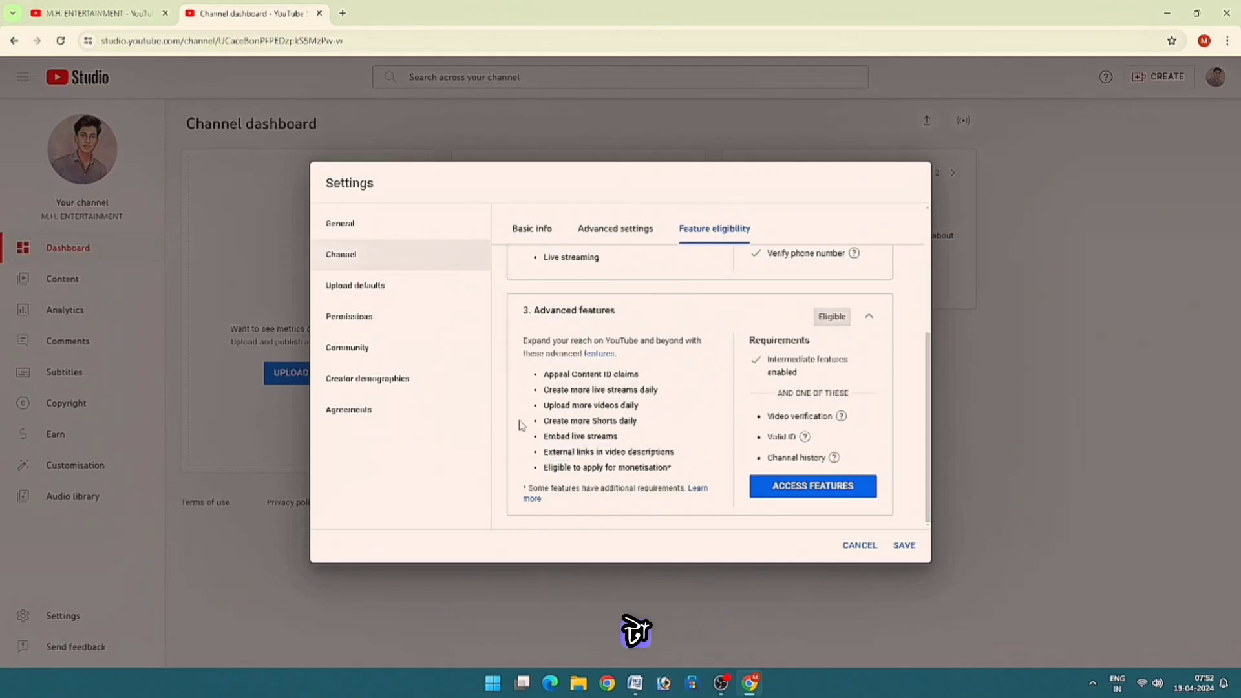
left_click_drag(519, 427, 651, 435)
left_click_drag(530, 406, 680, 408)
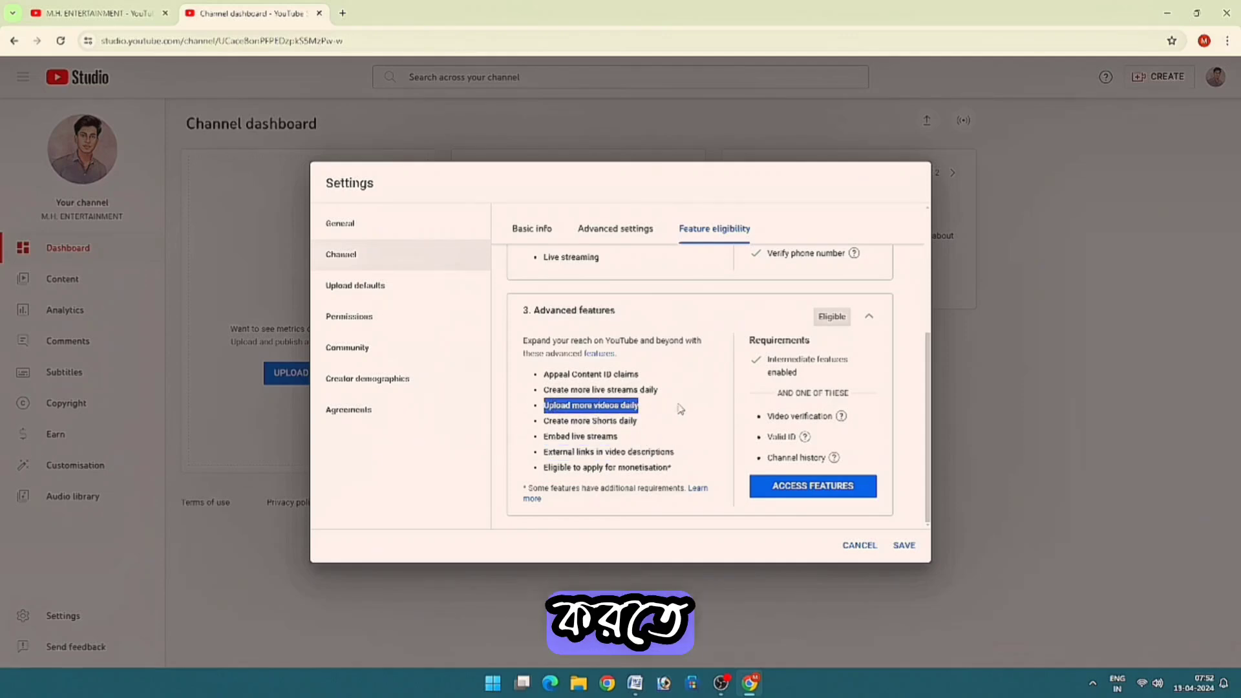
left_click_drag(536, 375, 642, 391)
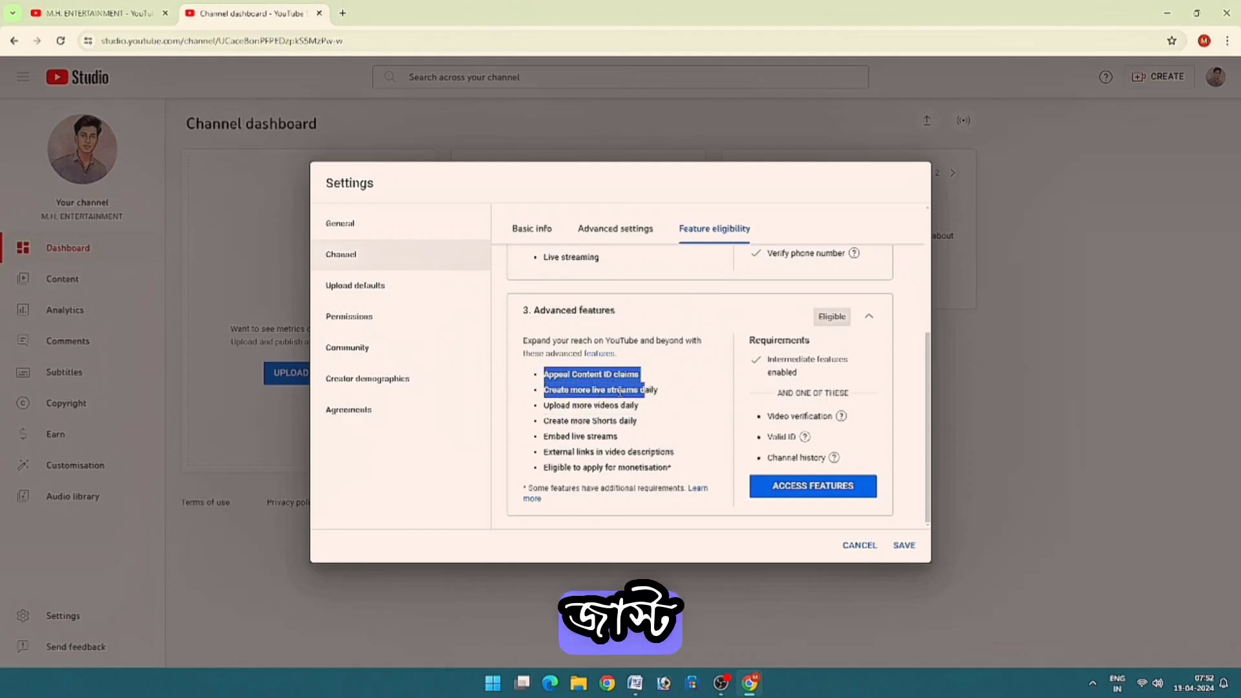
left_click(716, 419)
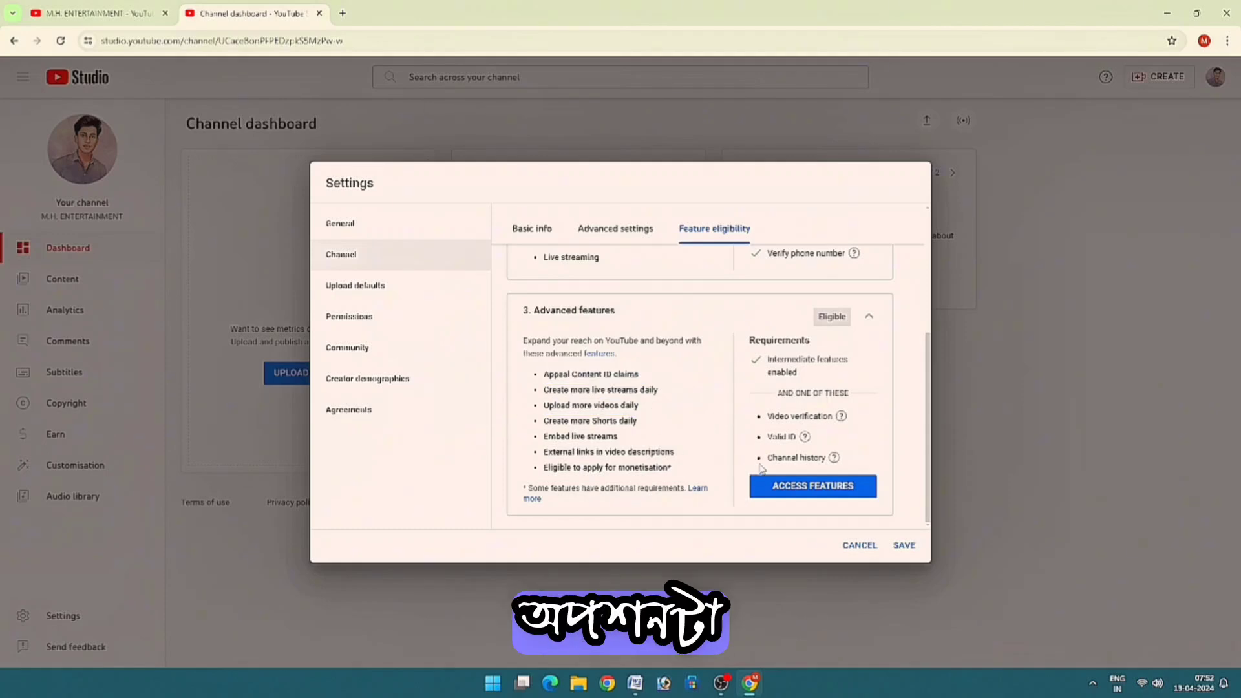
Request access to the advanced features with the Build channel history option, submit the choice and finish the dialog.
left_click(792, 488)
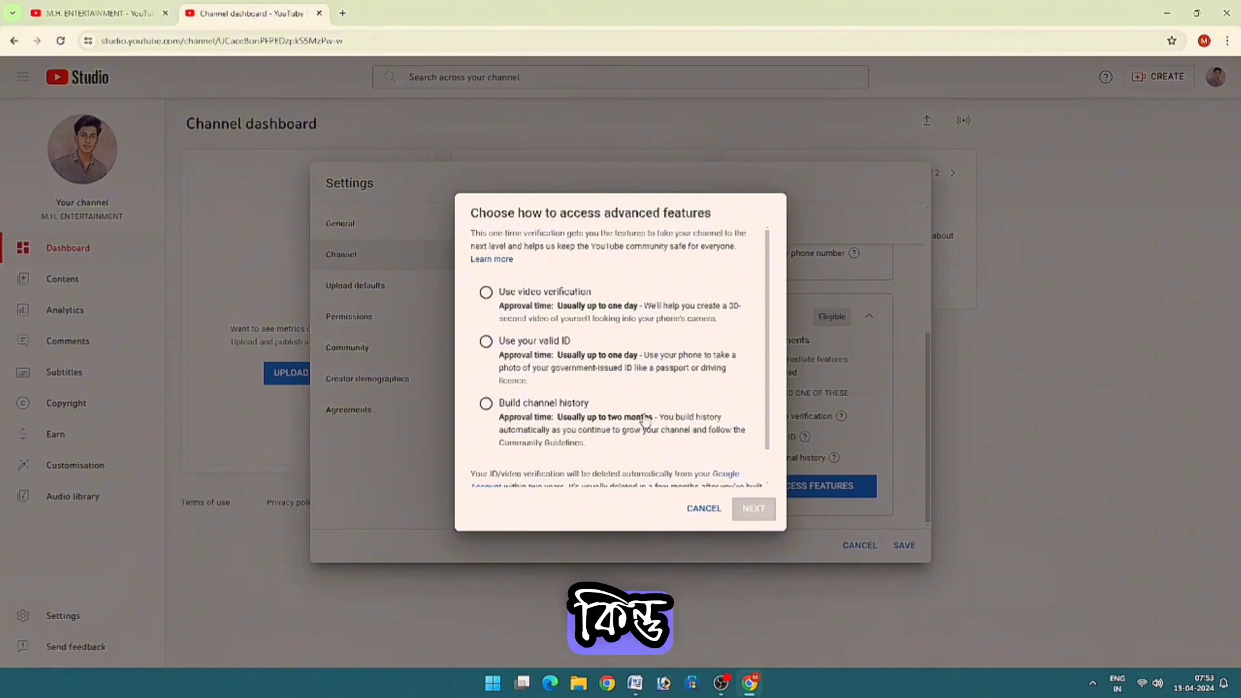
scroll(644, 422, "down", 1)
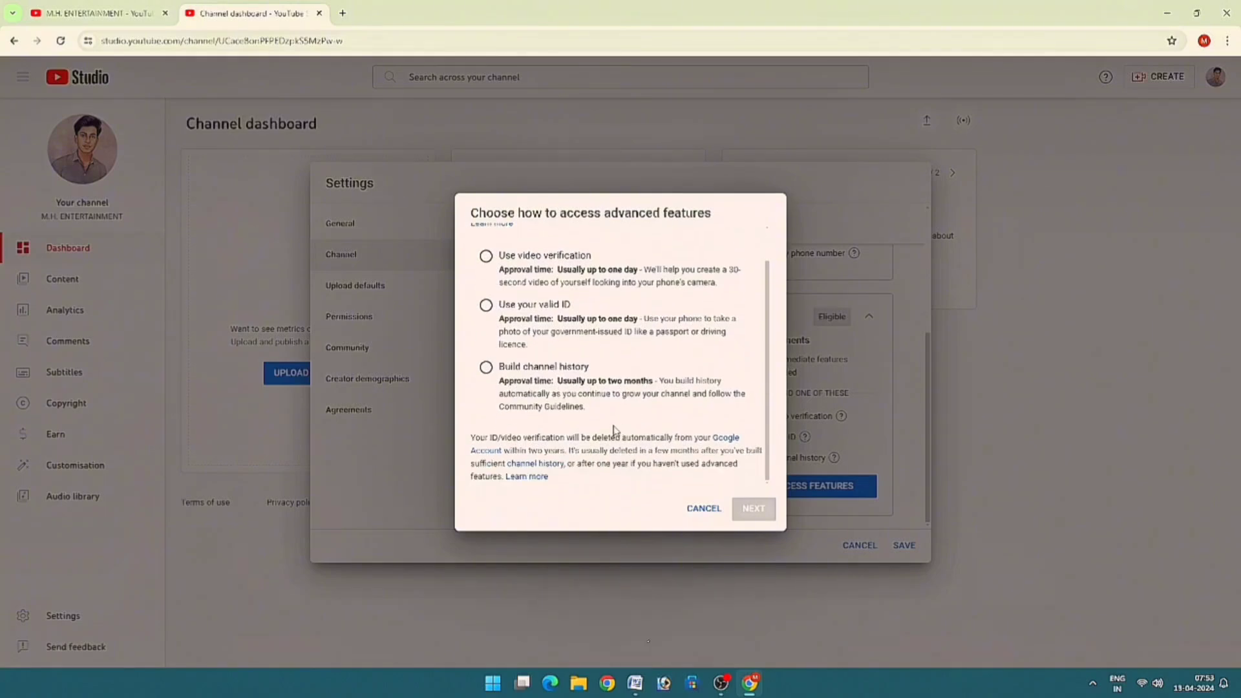
left_click(486, 367)
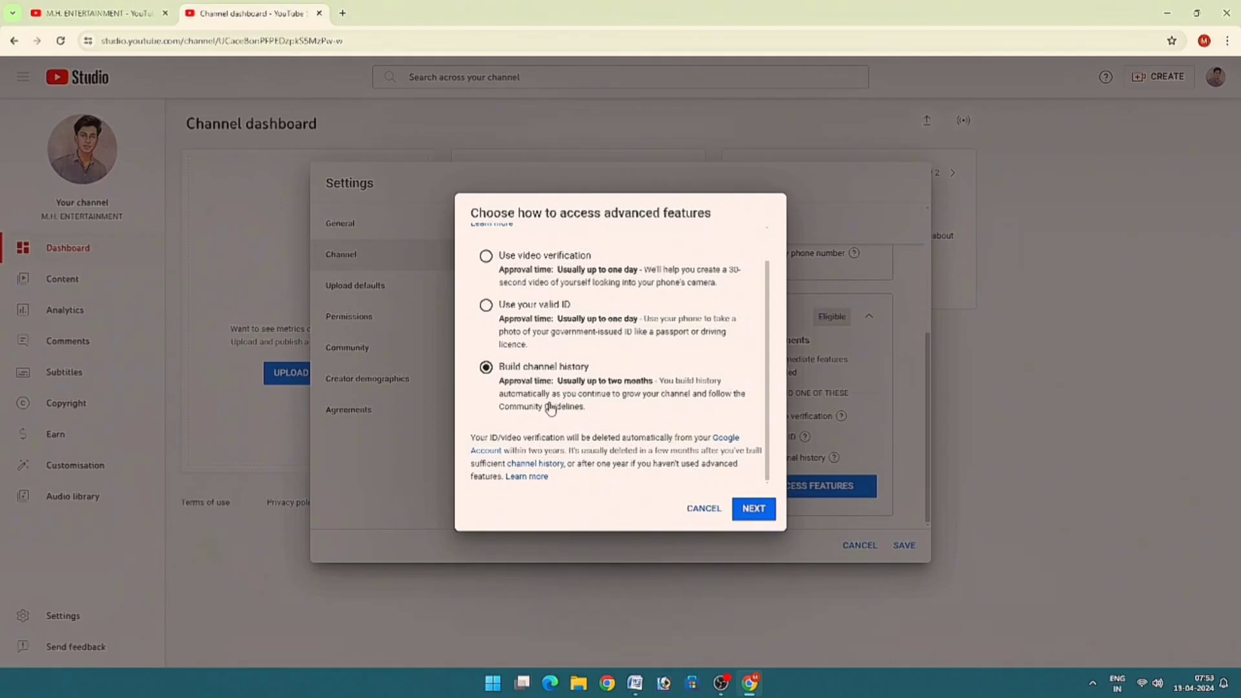
scroll(549, 406, "up", 1)
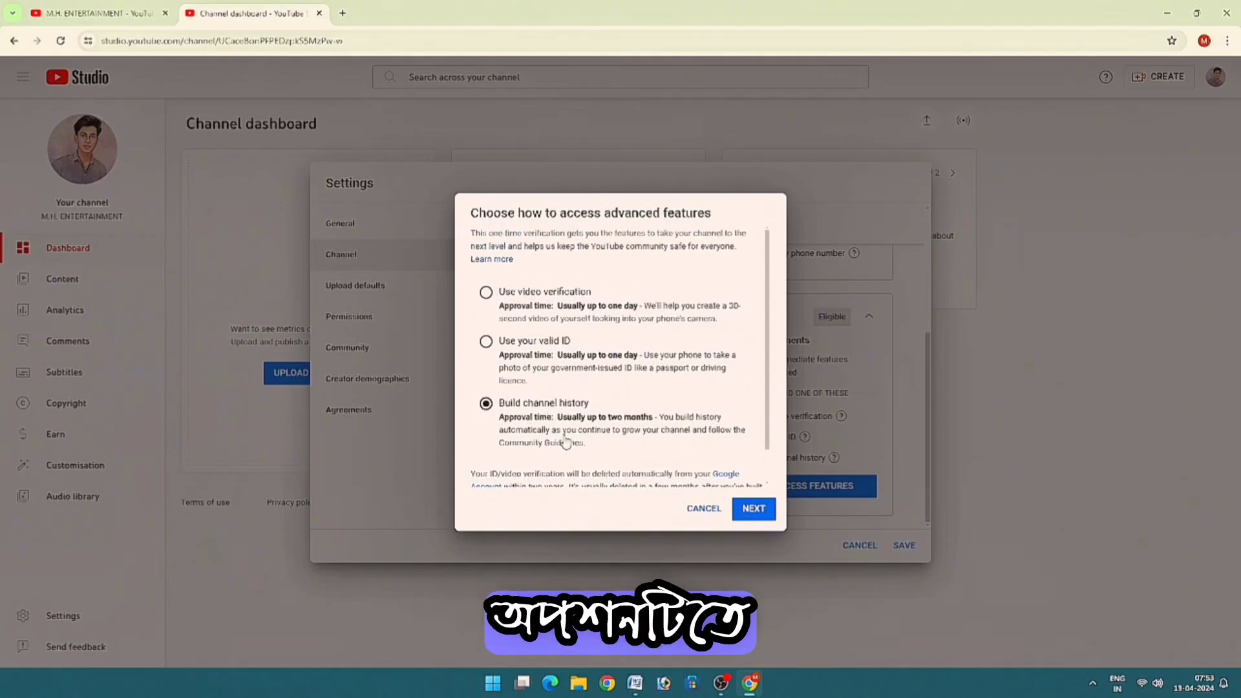
scroll(565, 438, "down", 1)
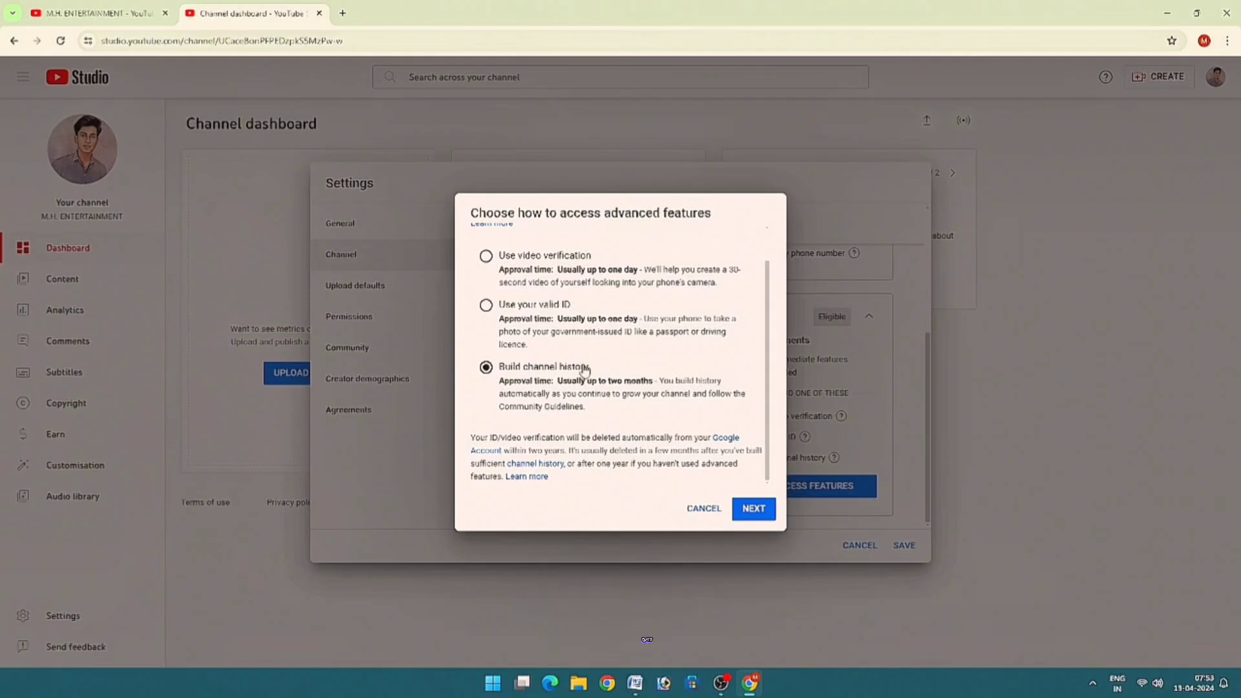
scroll(554, 392, "up", 1)
left_click_drag(498, 407, 553, 435)
left_click(604, 446)
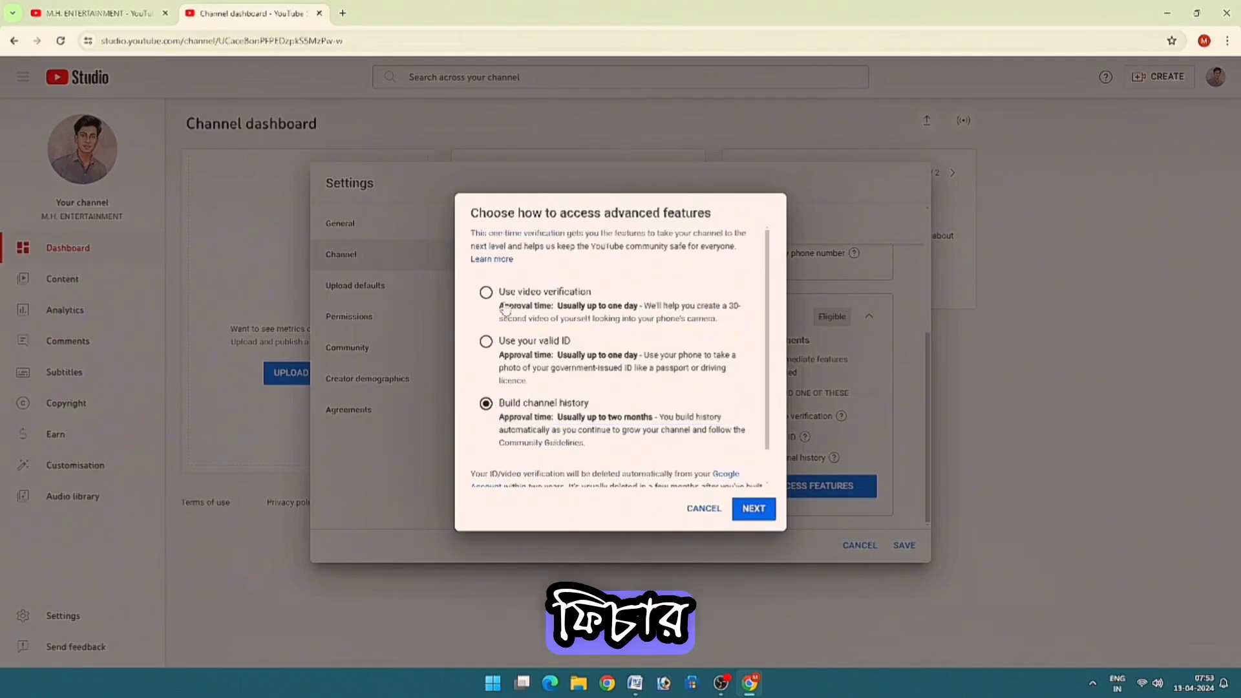
left_click_drag(498, 294, 747, 328)
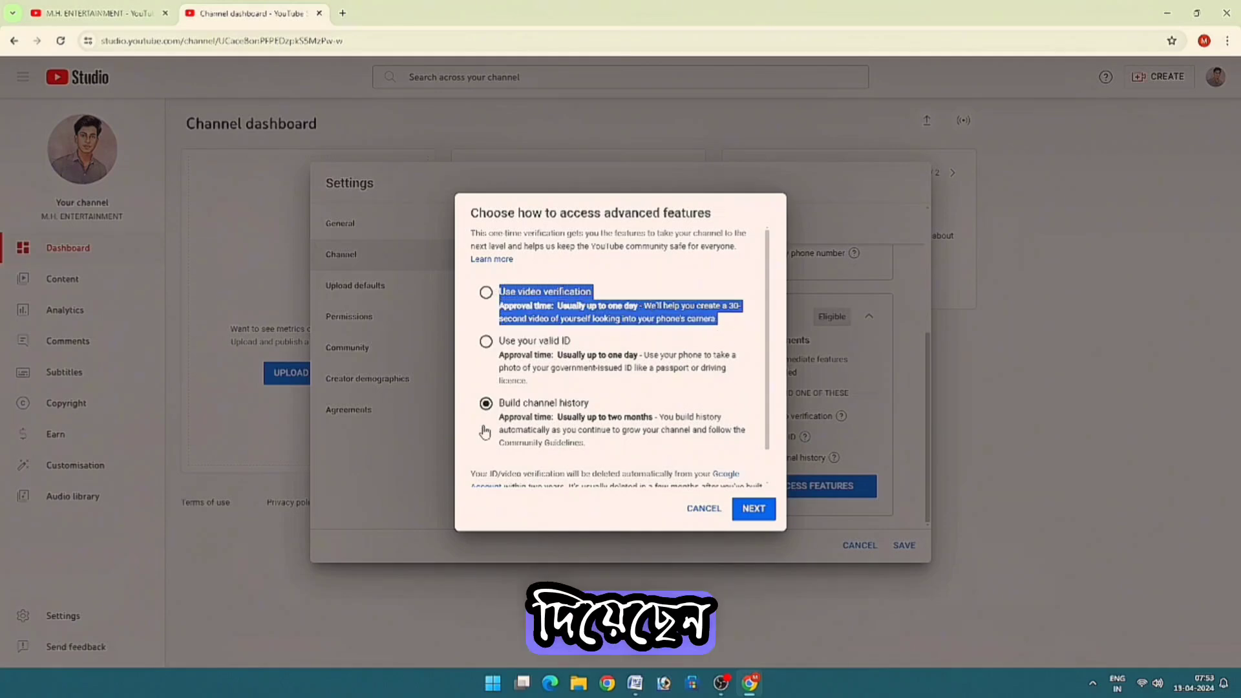
left_click(476, 425)
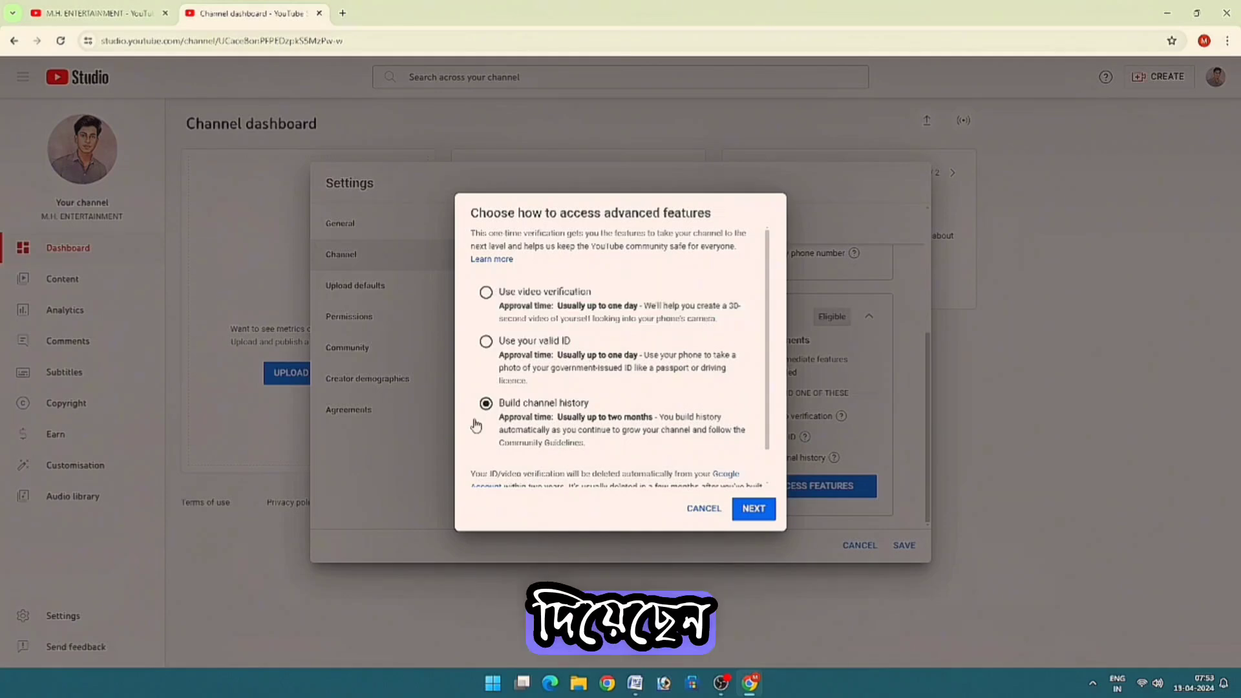
left_click(748, 509)
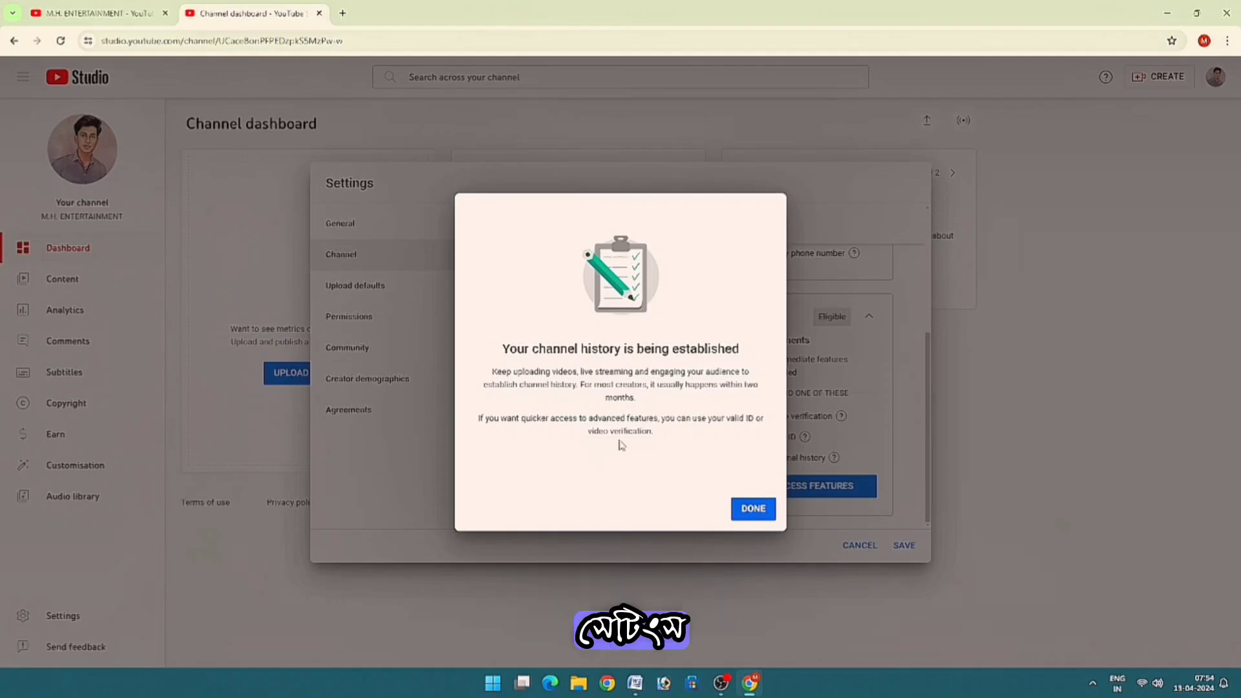
left_click(752, 508)
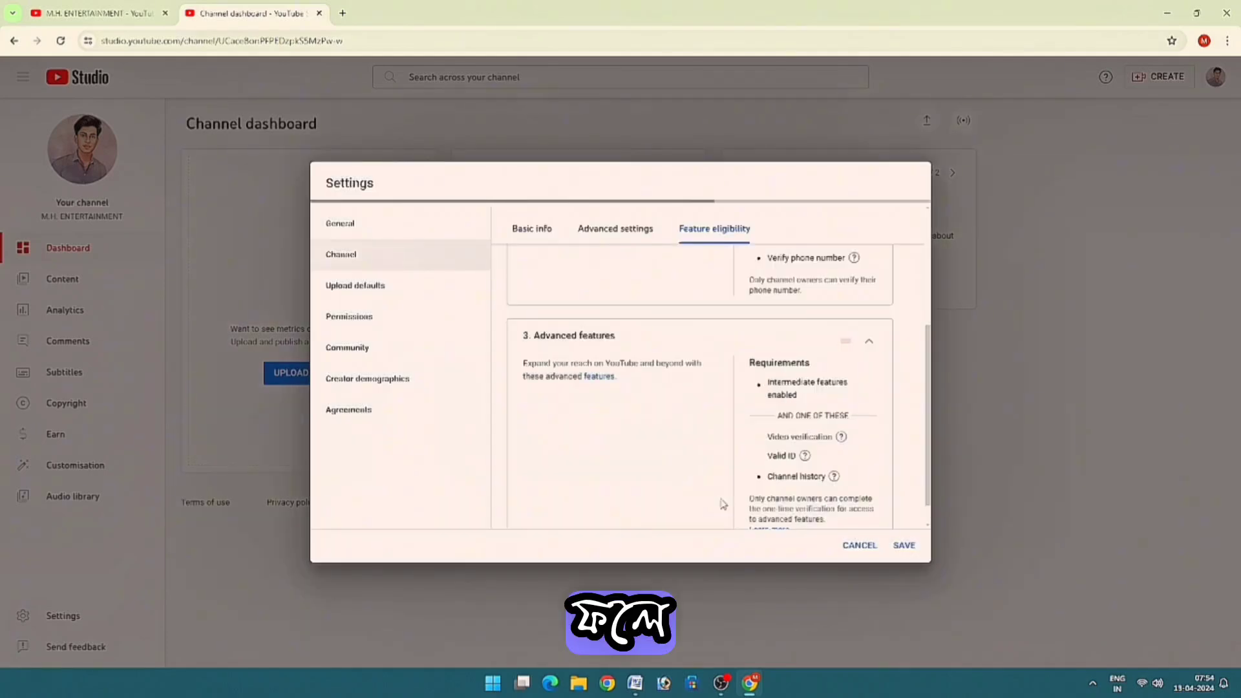
Look over the updated feature eligibility list and the details of the intermediate features.
scroll(704, 467, "up", 4)
scroll(824, 469, "down", 4)
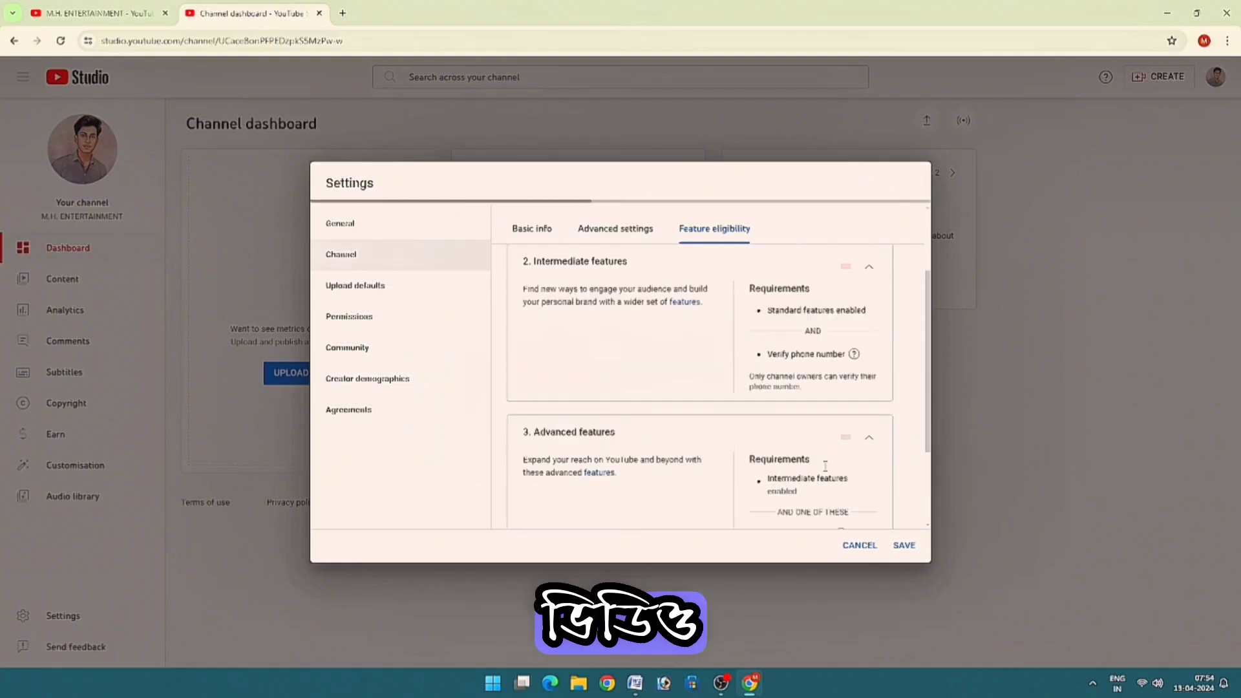
scroll(848, 412, "up", 1)
left_click(870, 383)
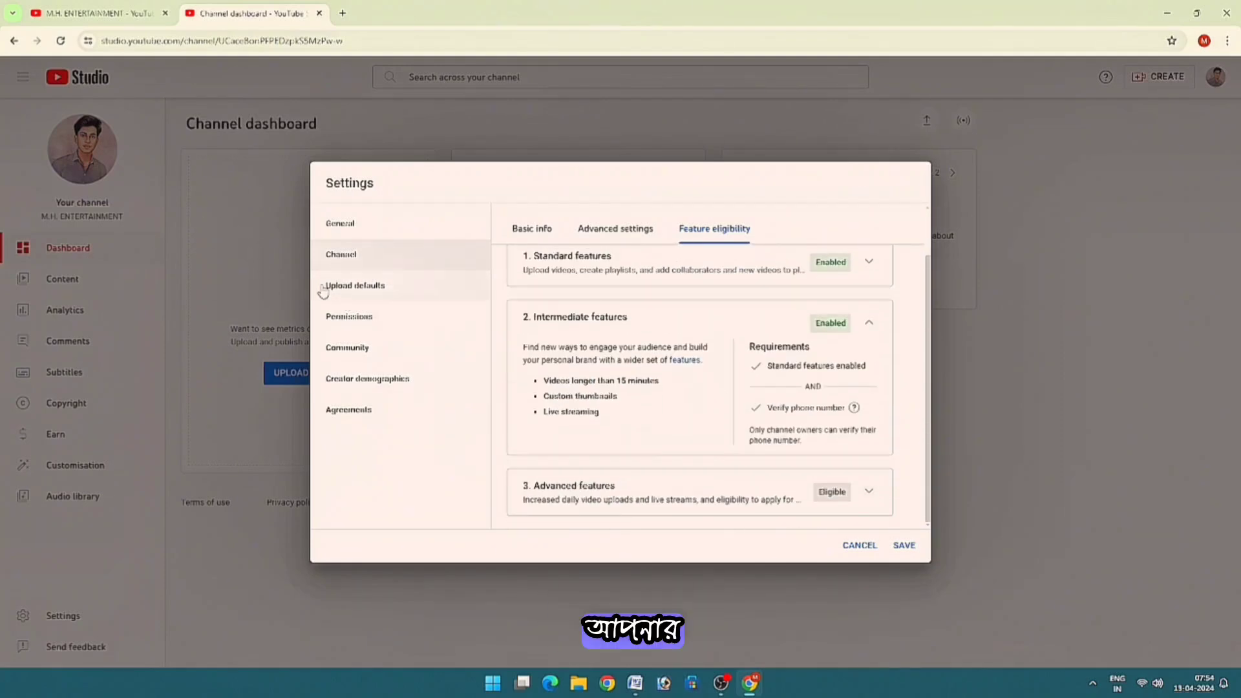
Open the basic info of the upload defaults, look over its fields and activate the empty description for editing.
left_click(365, 289)
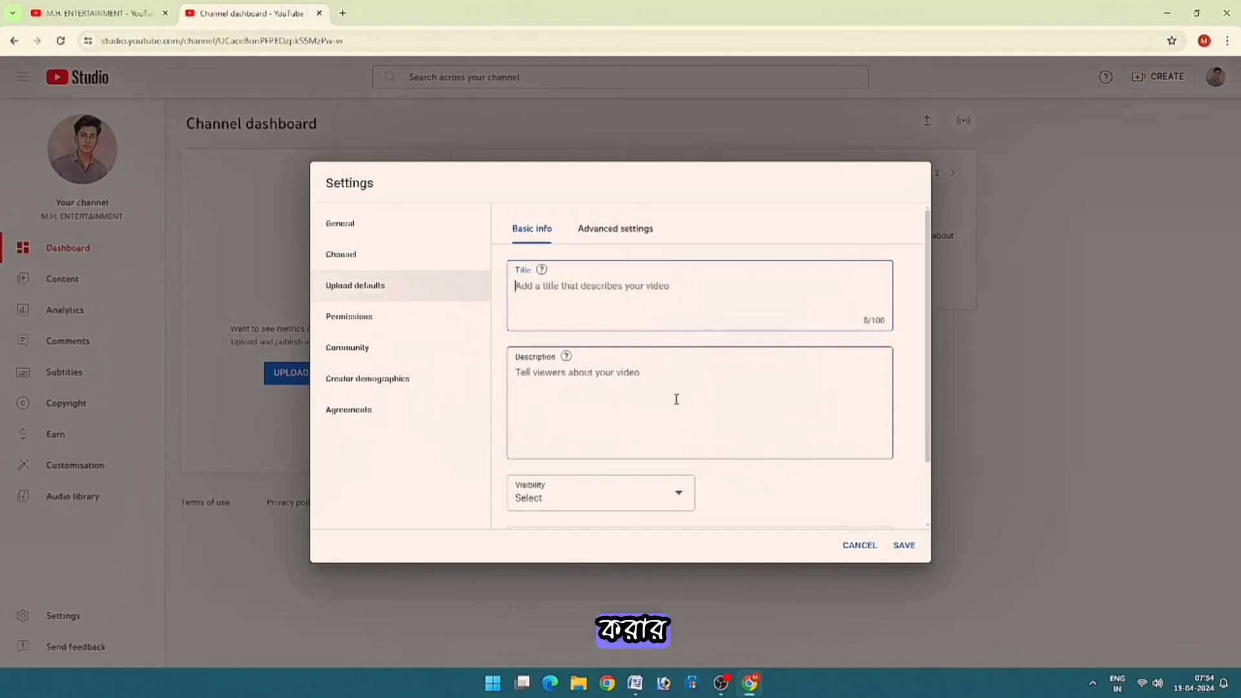
scroll(656, 406, "down", 1)
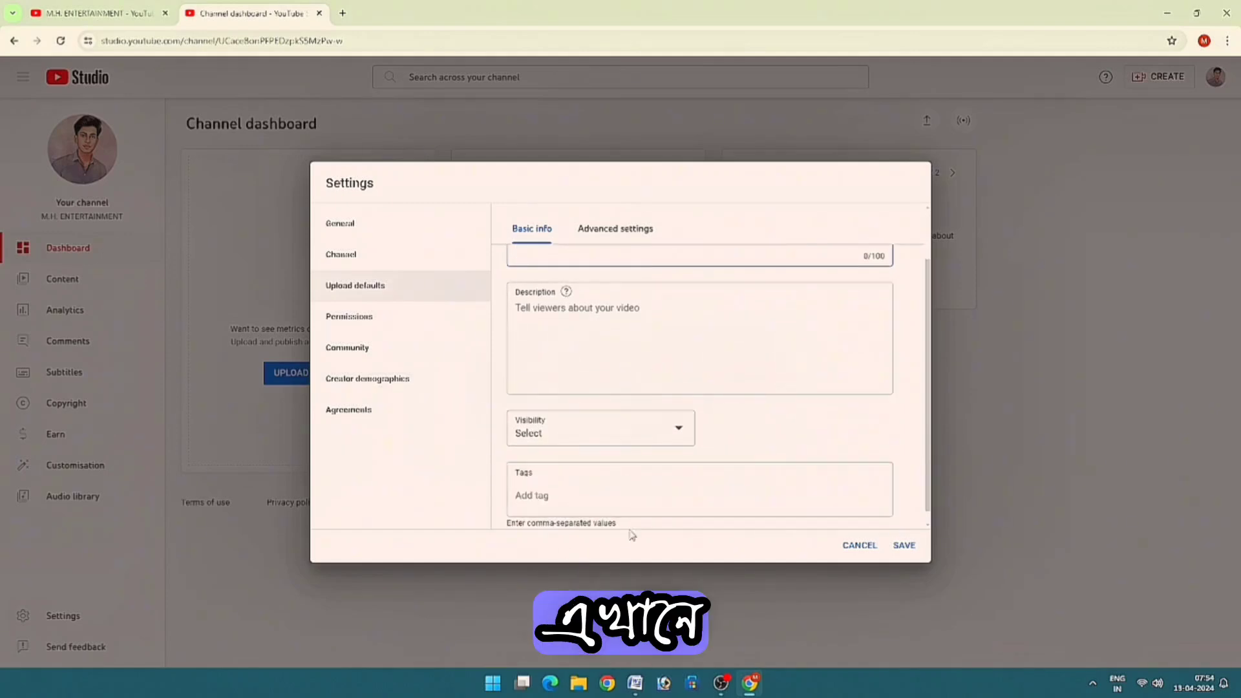
scroll(630, 359, "up", 1)
left_click(565, 377)
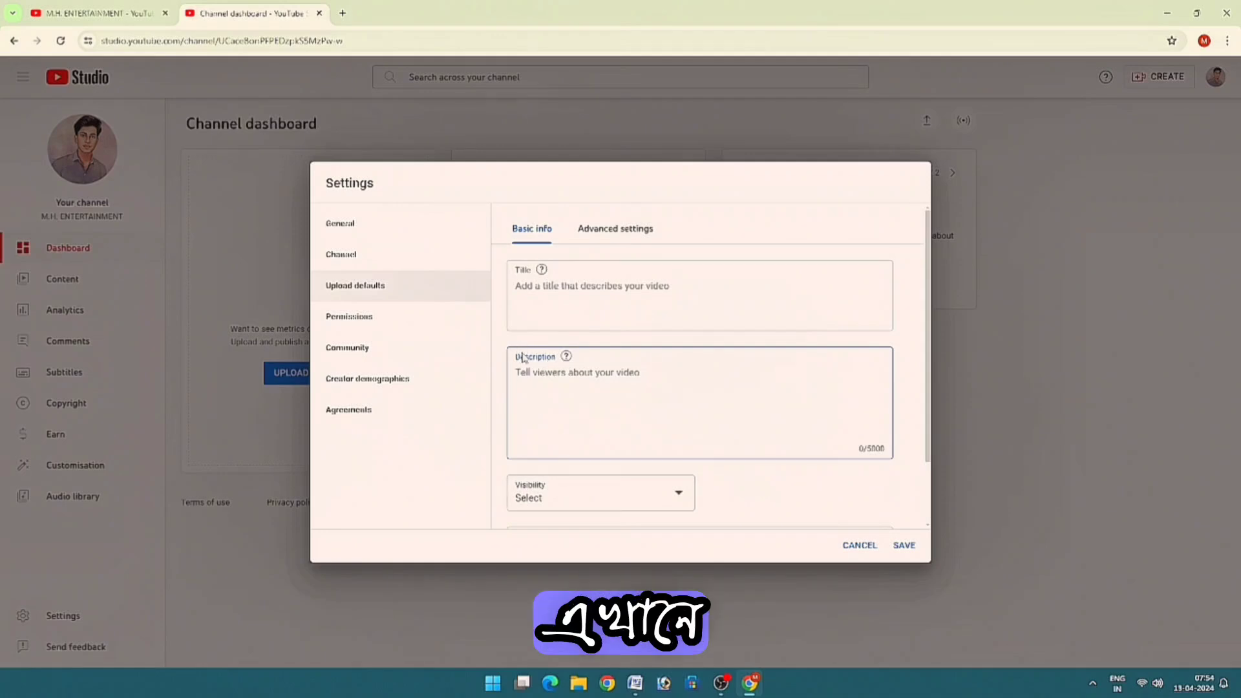
Switch to the Word document and cut the prepared description text, from "Hii" through "#mhentertainment".
left_click(634, 684)
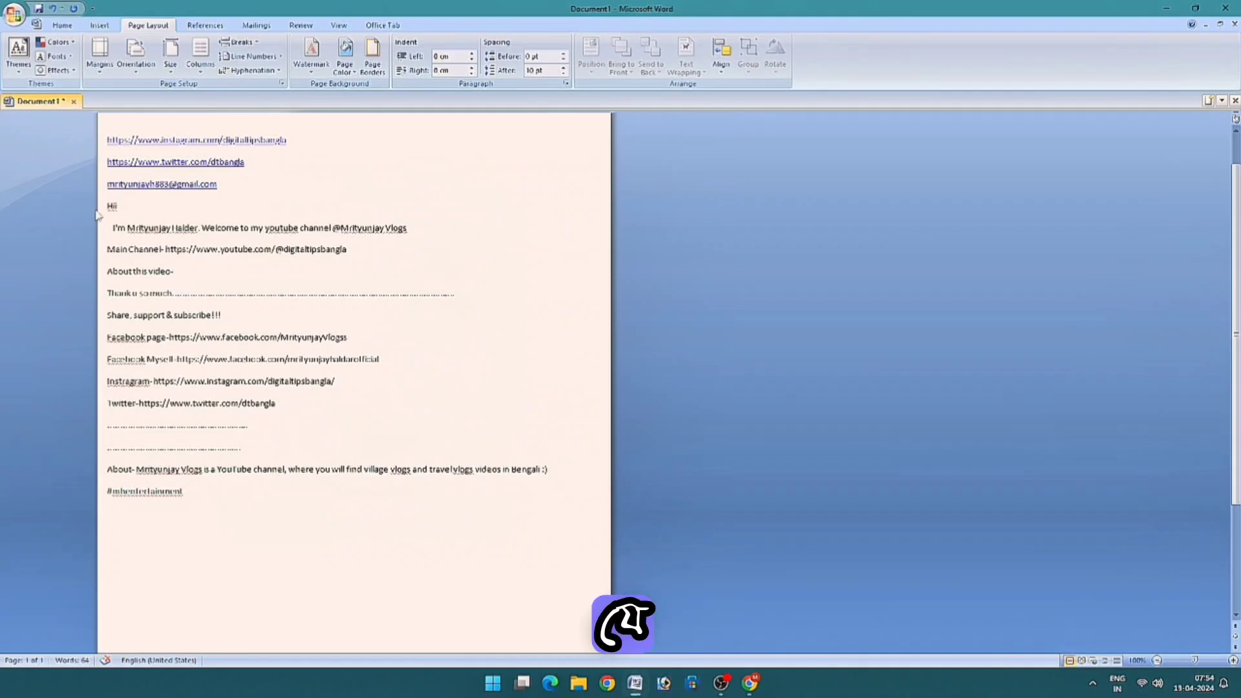
left_click_drag(106, 205, 314, 492)
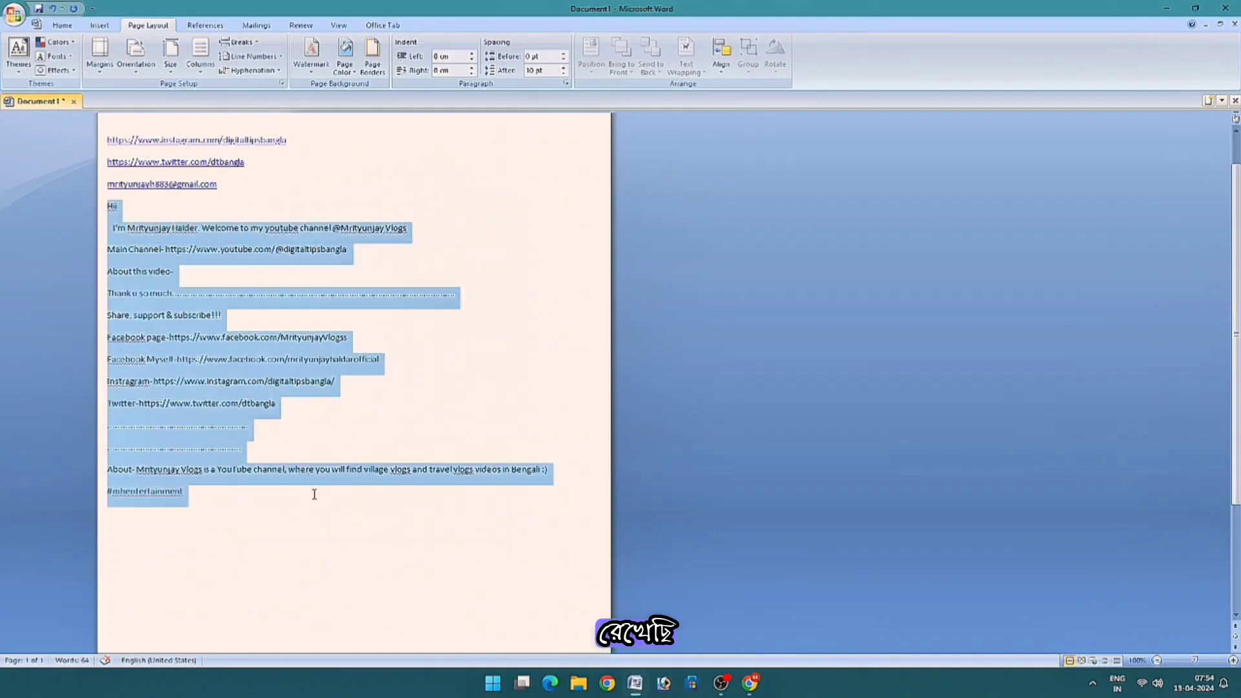
right_click(169, 326)
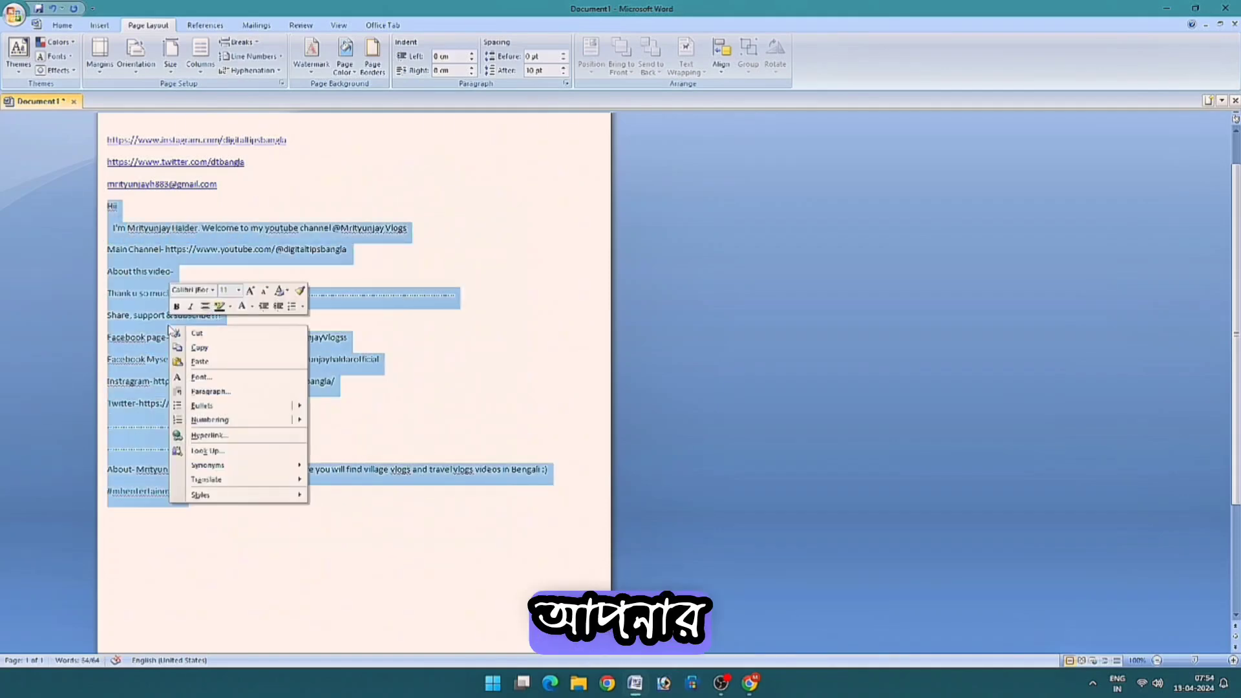
left_click(205, 335)
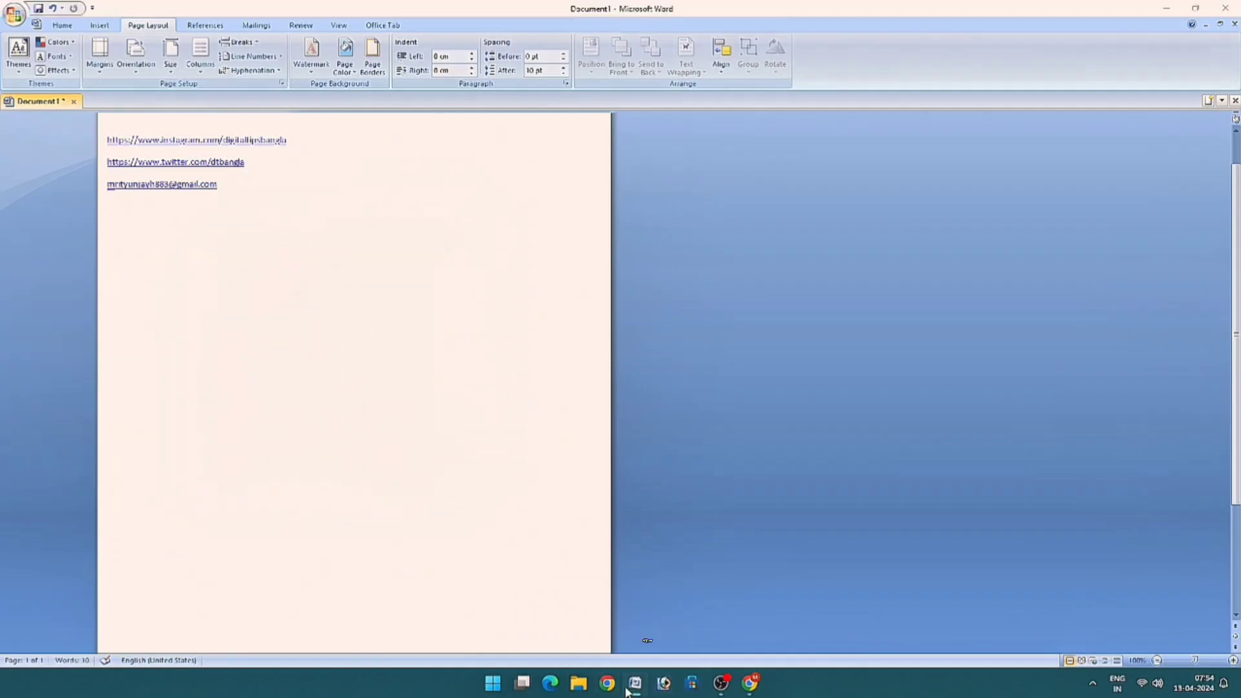
Return to YouTube Studio in Chrome, paste the cut text into the default description and look through it.
left_click(627, 691)
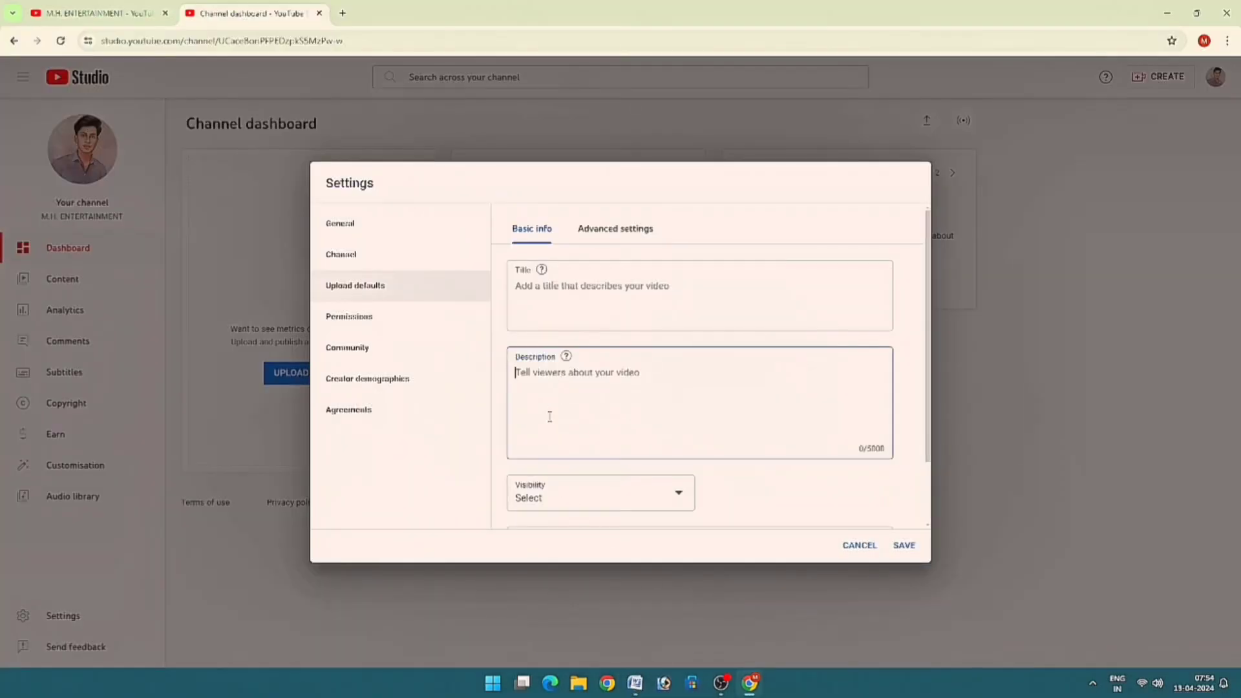
key("ctrl+v")
scroll(603, 407, "up", 5)
scroll(601, 414, "down", 8)
scroll(584, 325, "up", 10)
left_click(518, 289)
scroll(590, 410, "down", 6)
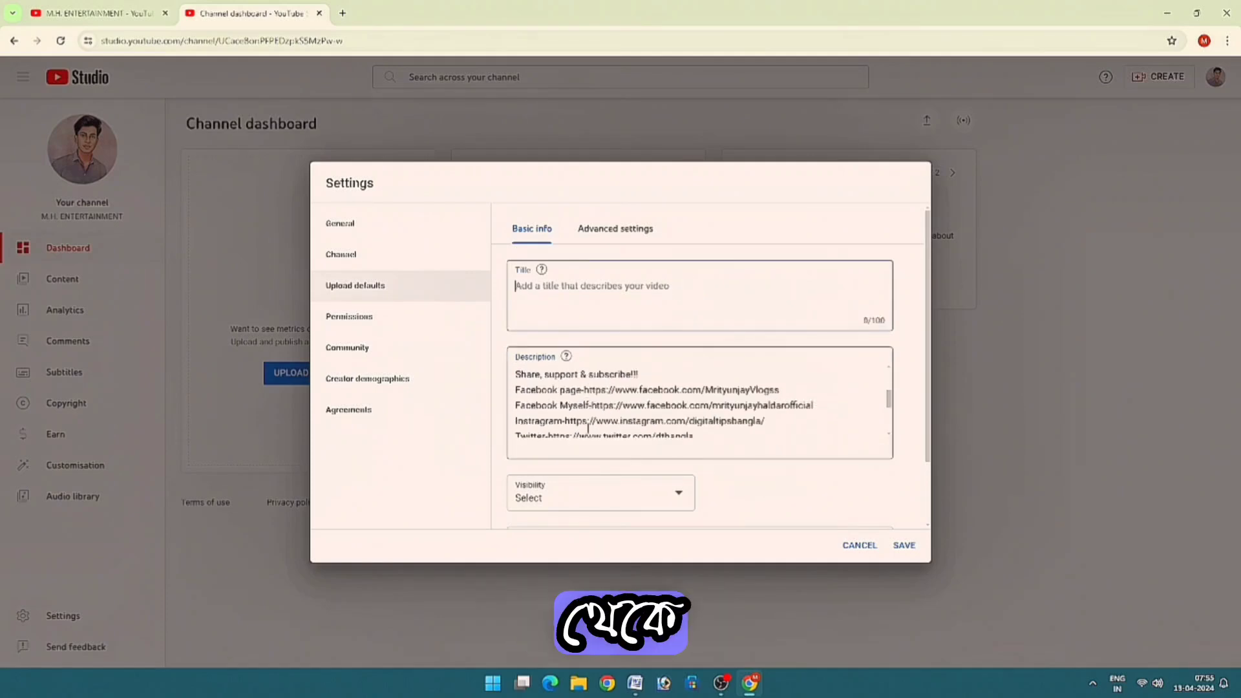
Set the default visibility of uploads to Unlisted after comparing the available visibility options.
scroll(710, 467, "down", 2)
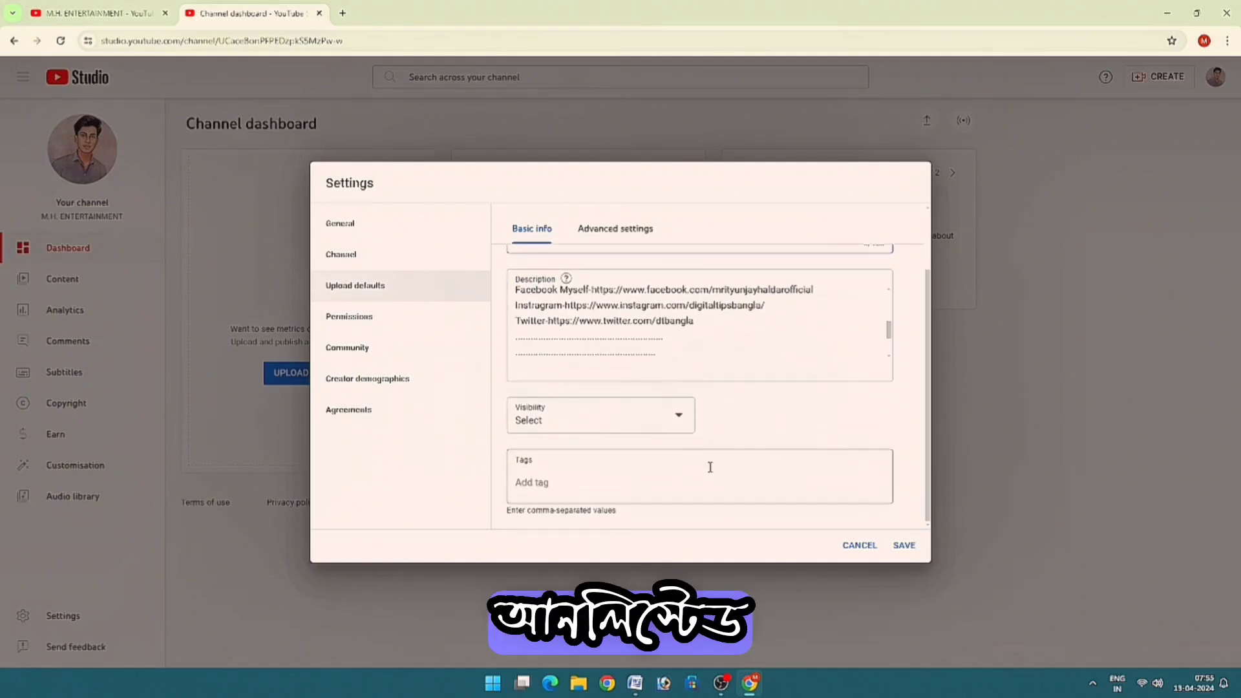
left_click(575, 421)
left_click(775, 415)
left_click(624, 418)
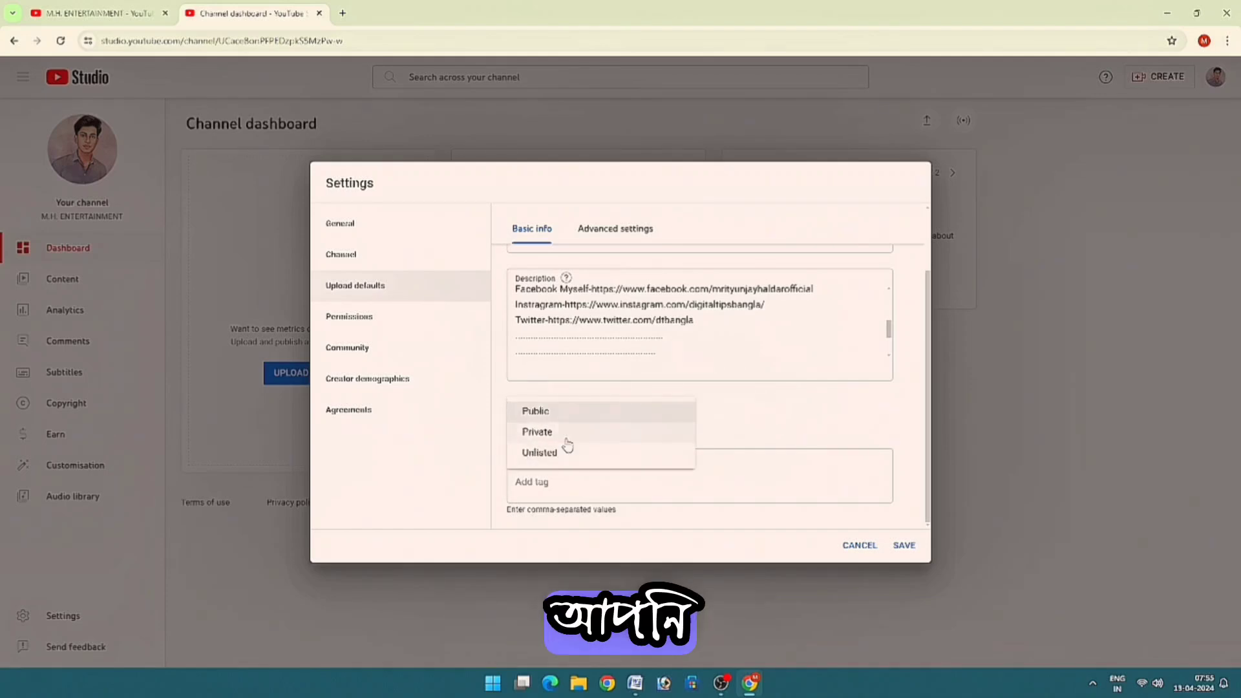
left_click(754, 410)
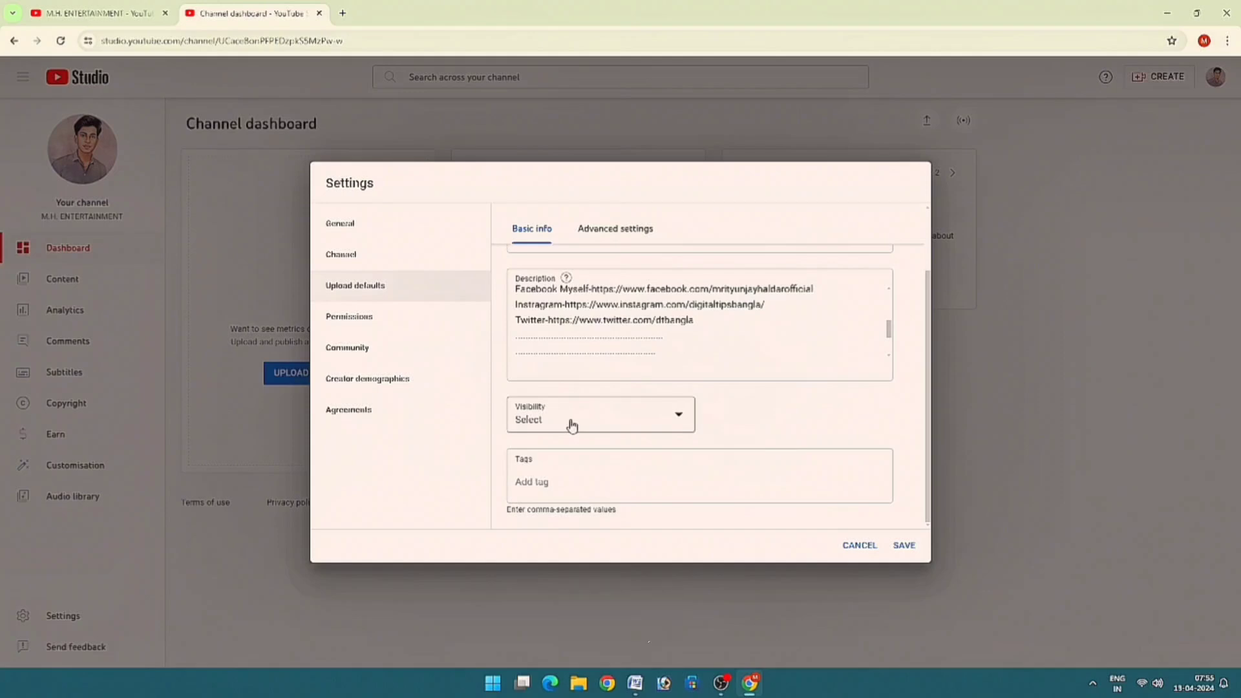
left_click(569, 423)
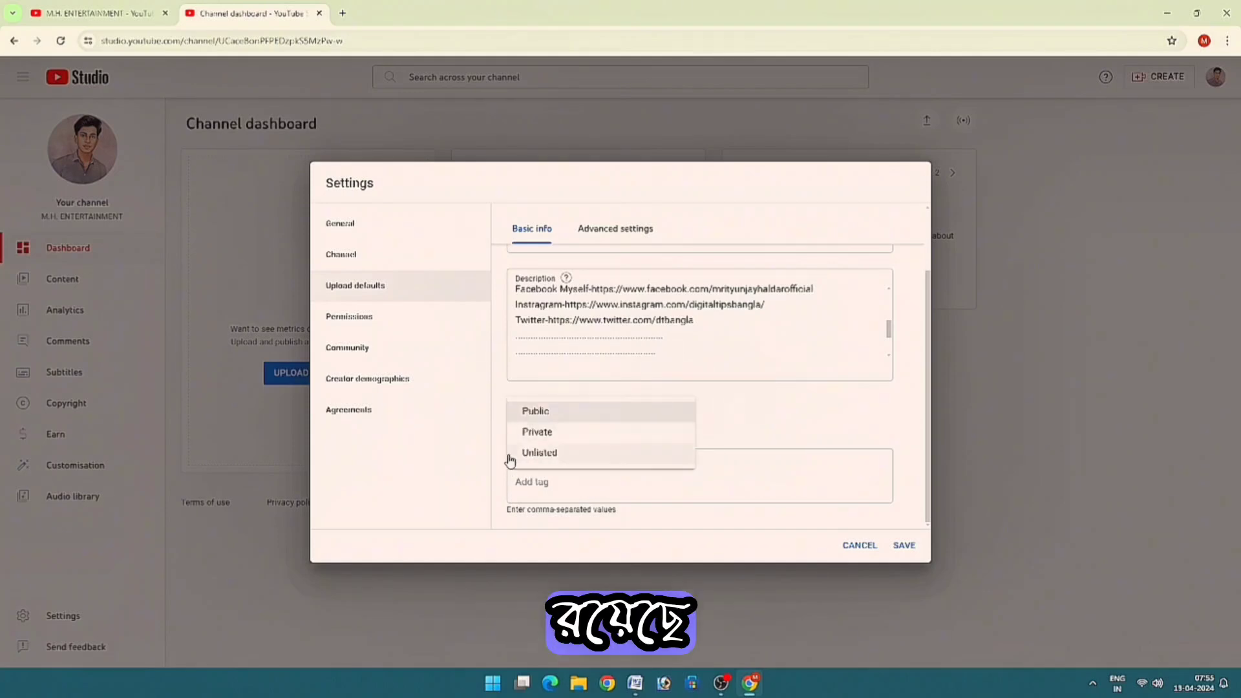
left_click(542, 455)
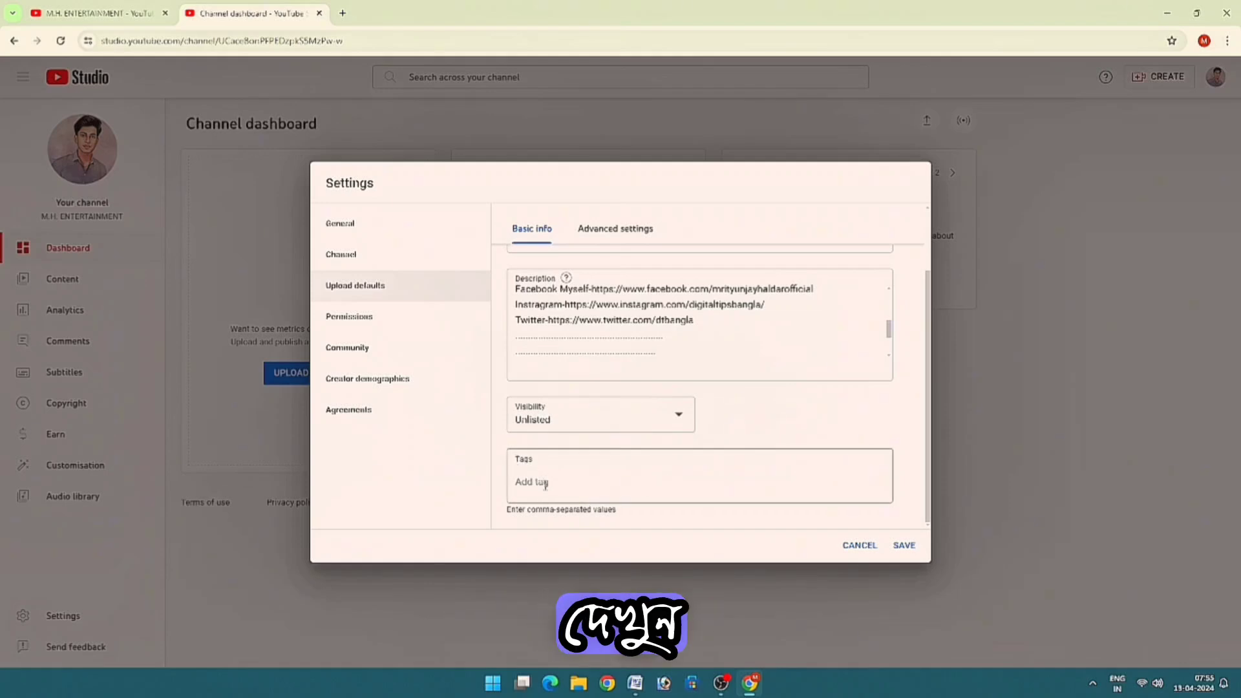
Add the tag "mhentertainment" to the upload defaults, based on the hashtag in the description.
left_click(525, 486)
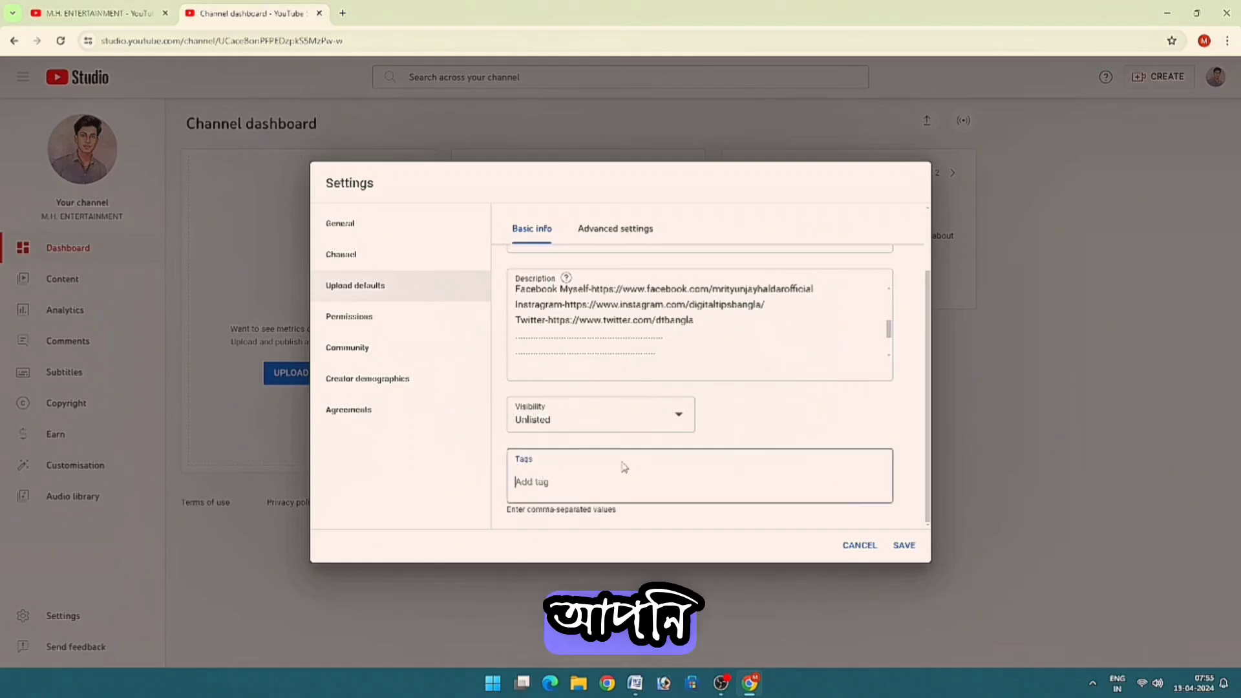
scroll(692, 362, "up", 3)
scroll(692, 363, "up", 2)
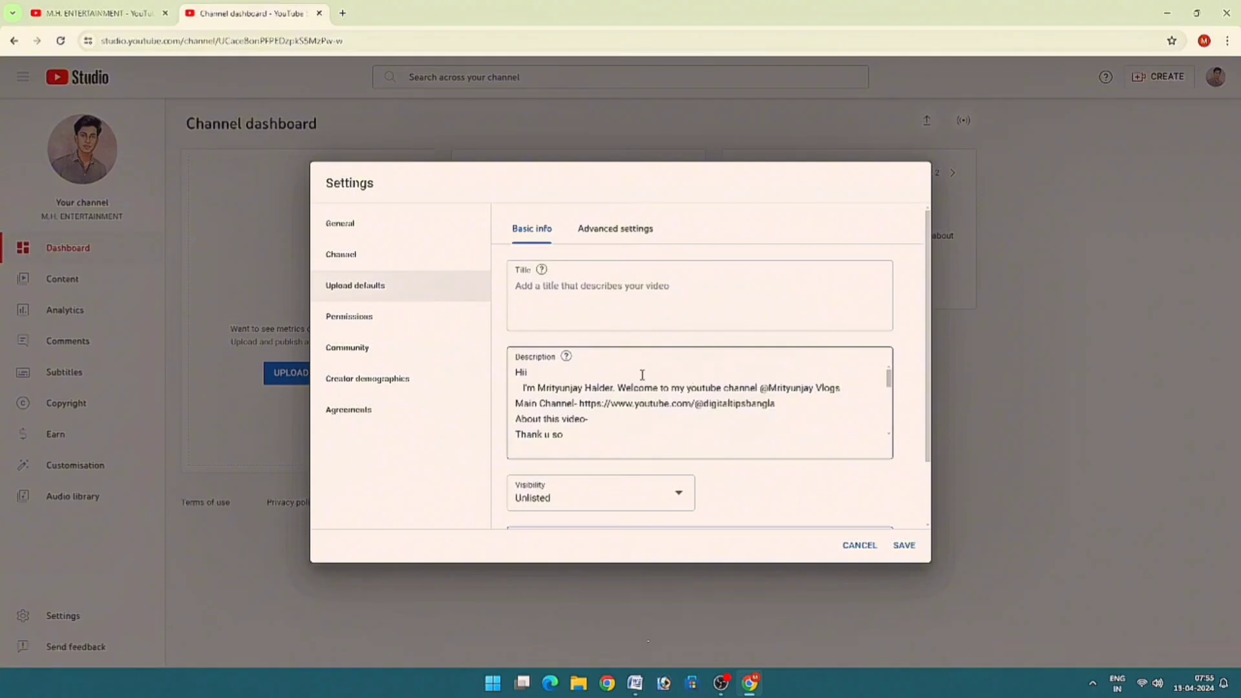
scroll(640, 388, "down", 5)
type("mhen")
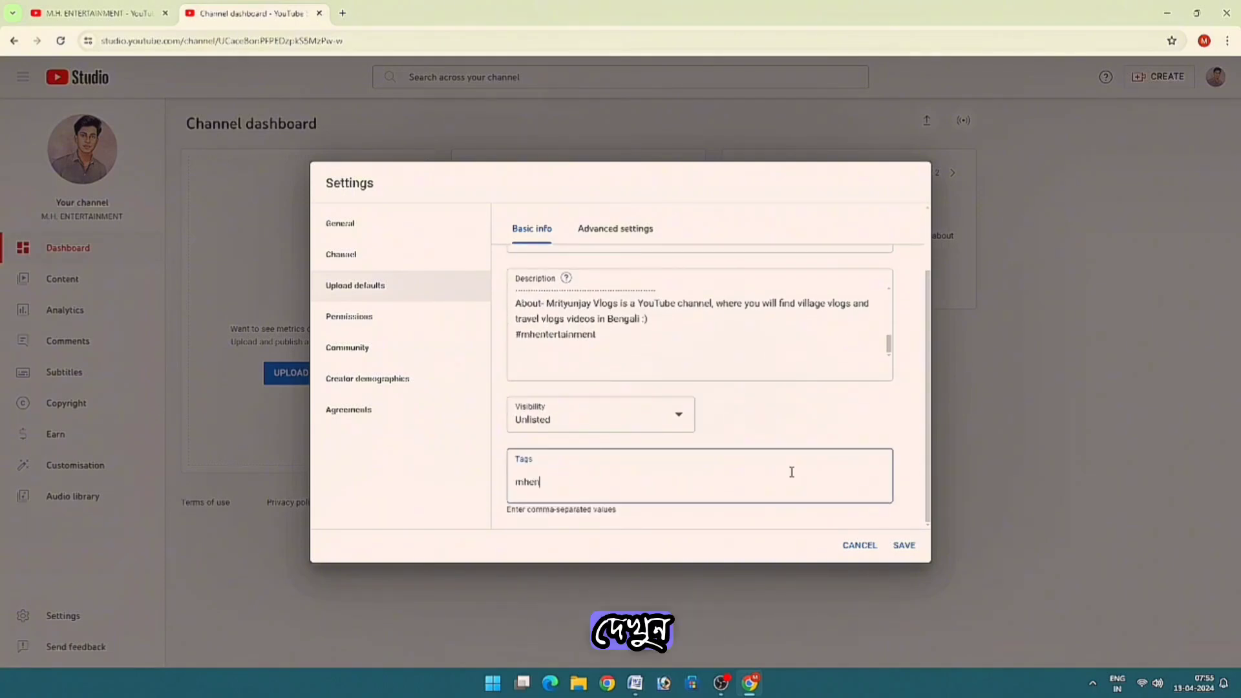
type("tertain")
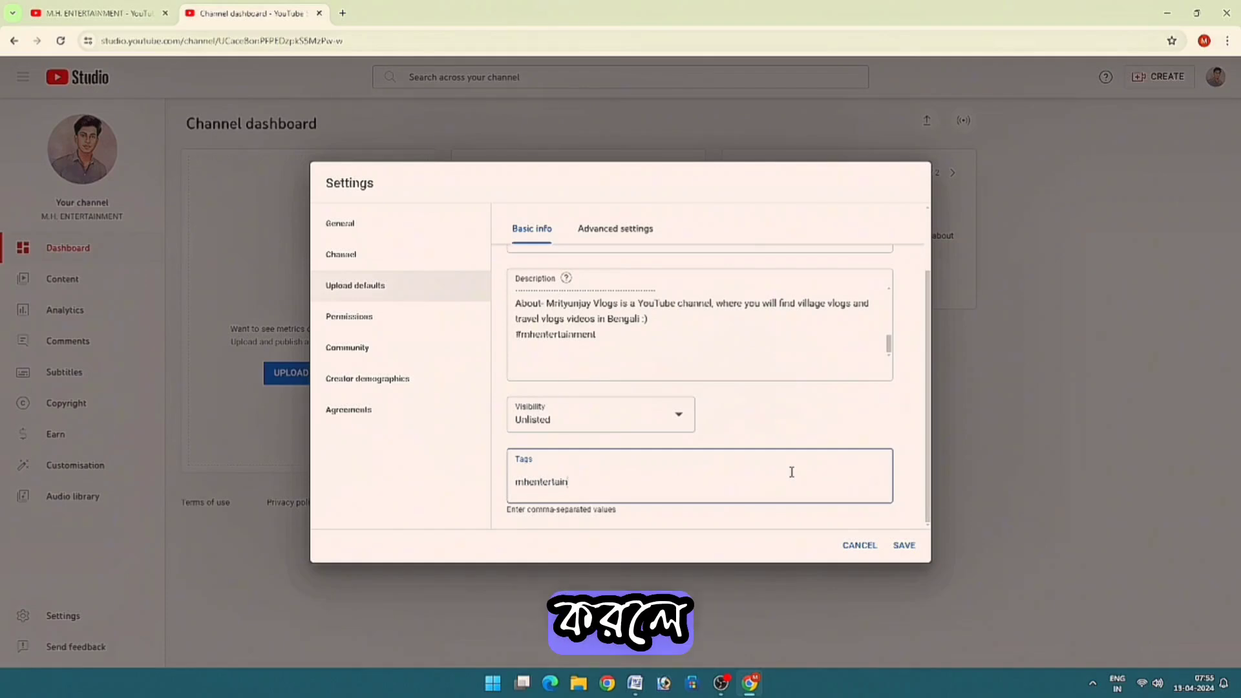
type("ment")
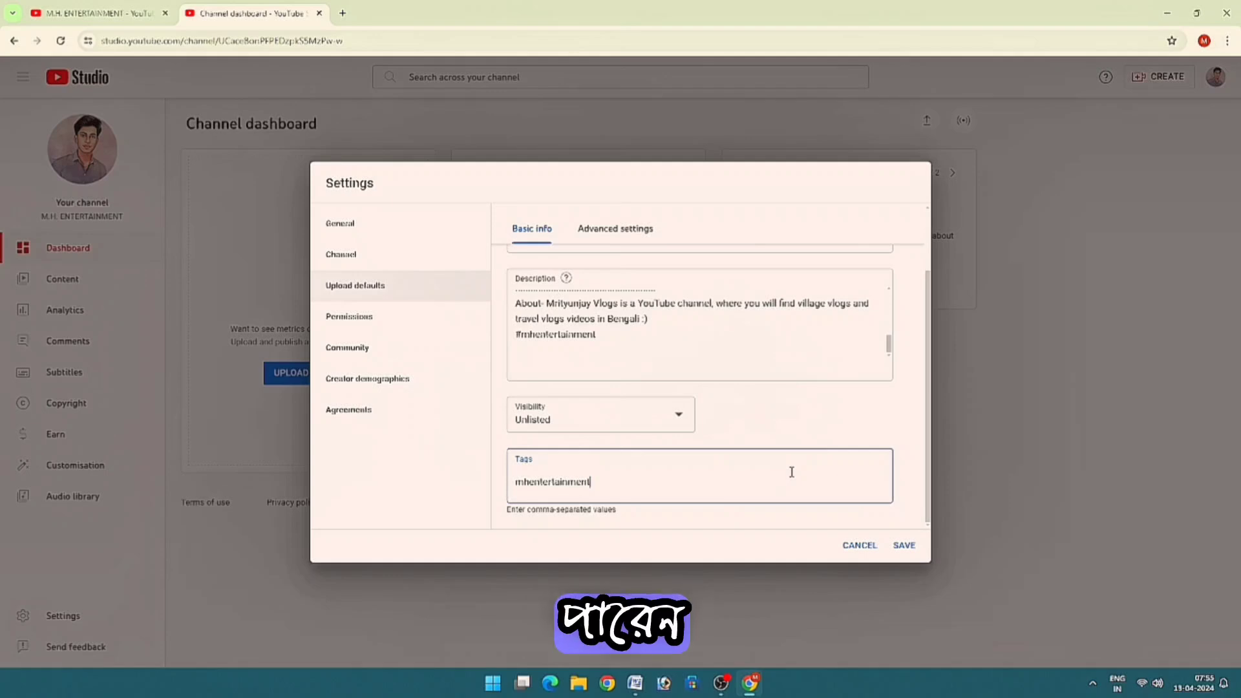
key("Return")
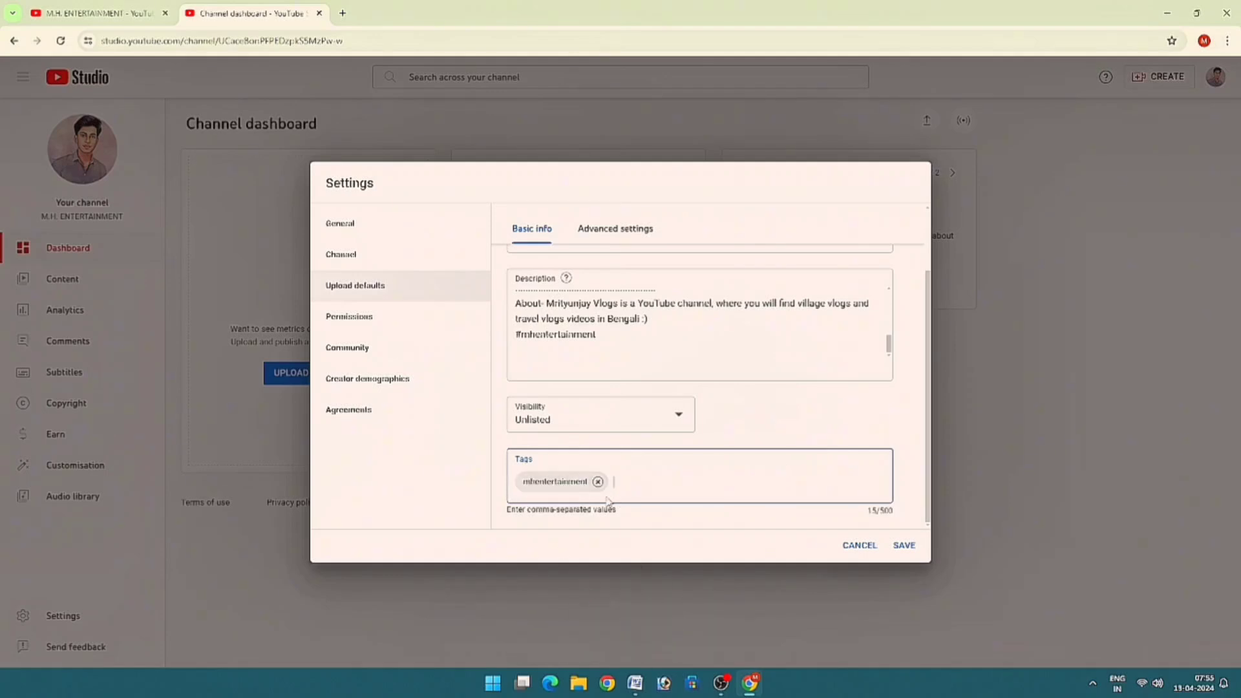
Open the advanced upload defaults and choose Standard YouTube Licence after comparing it with Creative Commons – Attribution.
scroll(705, 353, "up", 3)
scroll(705, 353, "up", 5)
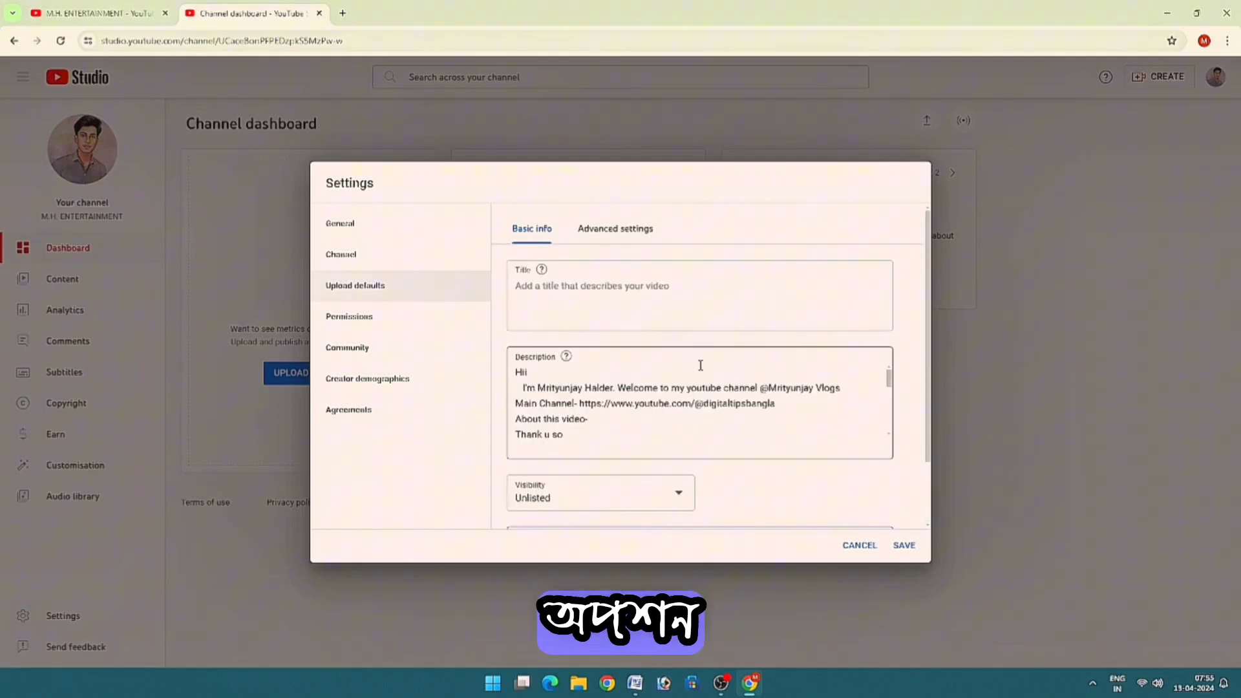
scroll(705, 400, "down", 10)
scroll(795, 464, "up", 5)
left_click(621, 230)
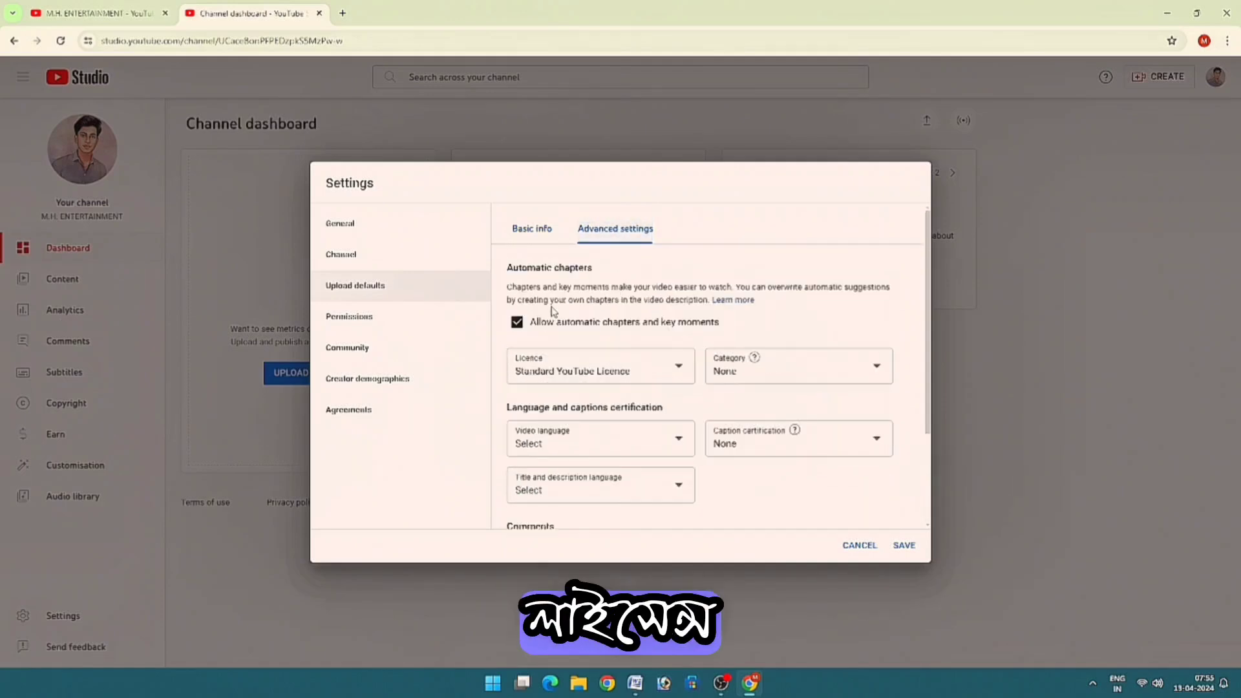
left_click(568, 383)
left_click_drag(525, 387, 694, 396)
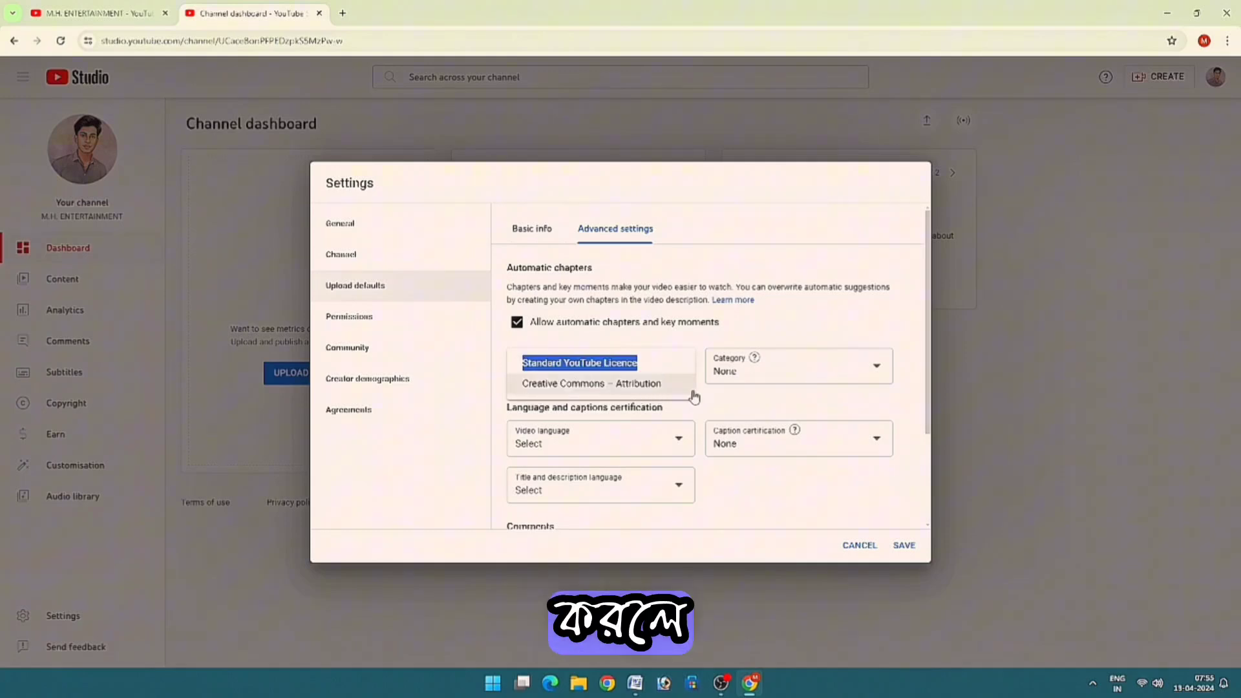
left_click(617, 362)
left_click(536, 377)
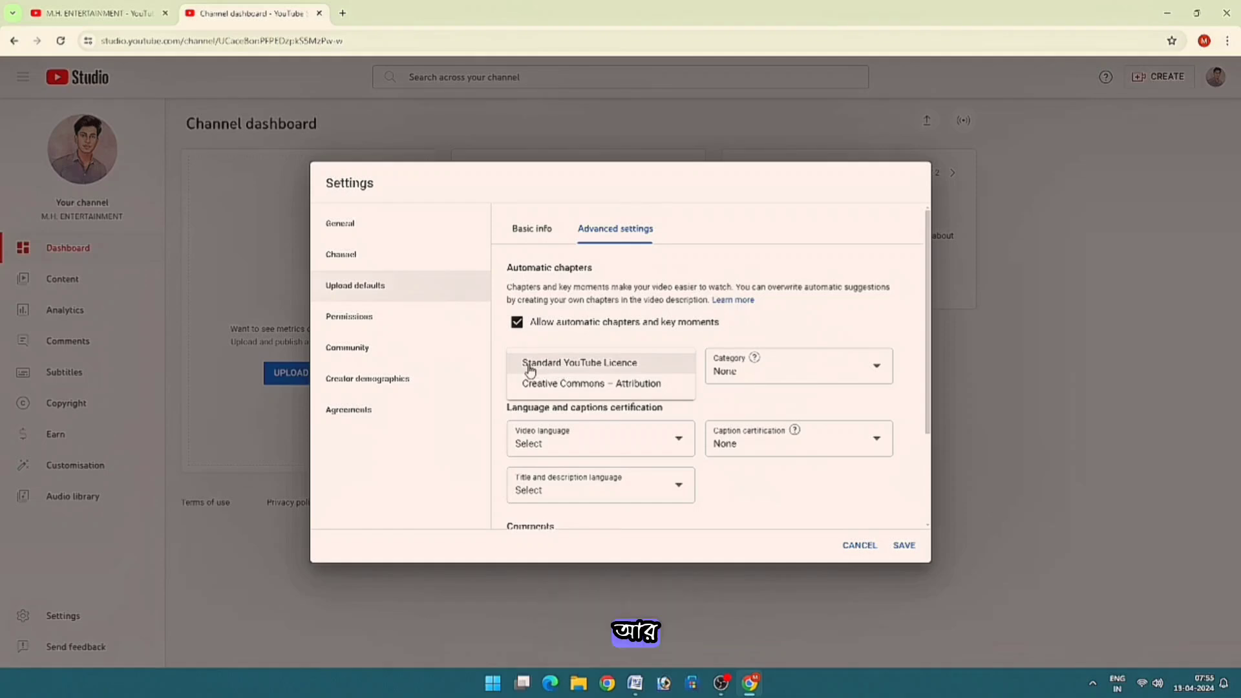
left_click(614, 363)
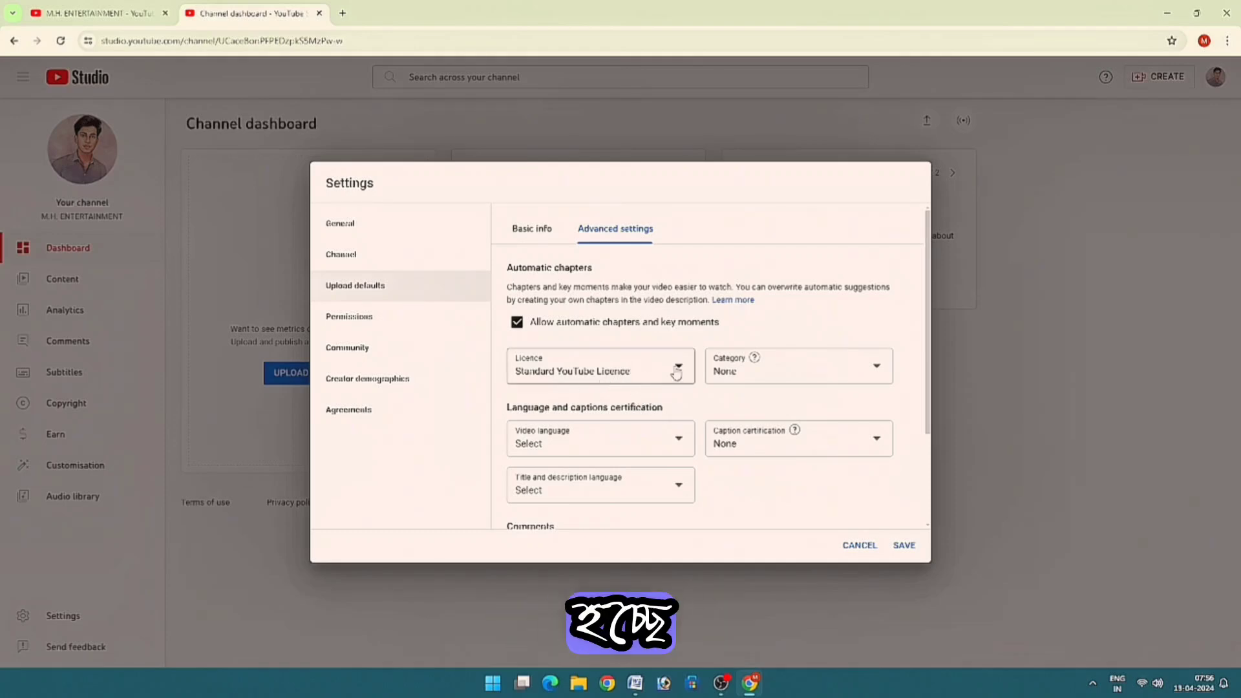
Look through the video categories and set the default category of uploads to Entertainment.
left_click_drag(713, 365, 742, 362)
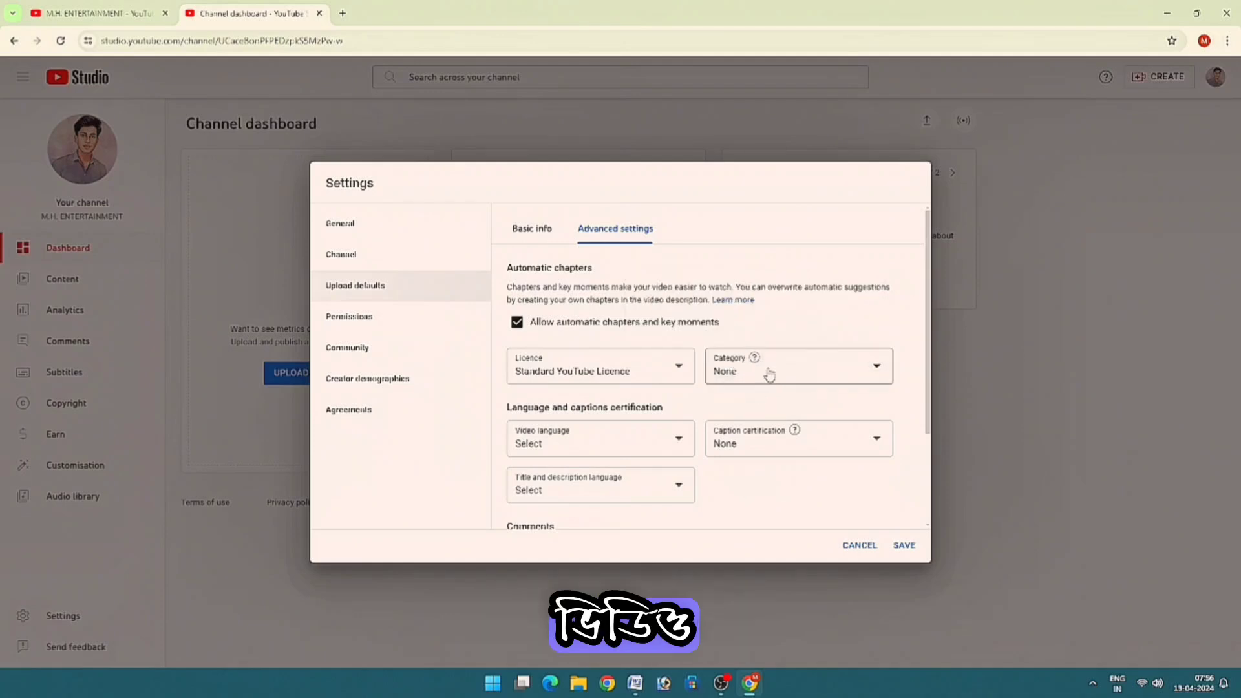
left_click(770, 372)
scroll(783, 229, "down", 1)
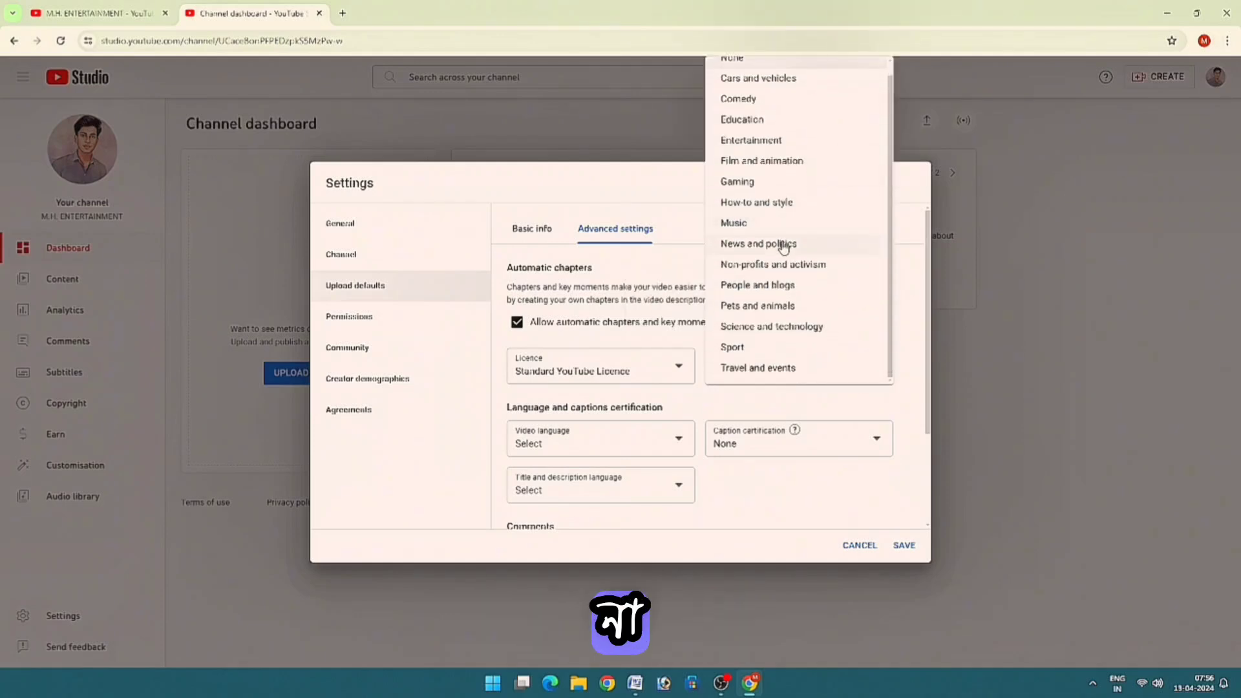
scroll(764, 283, "up", 1)
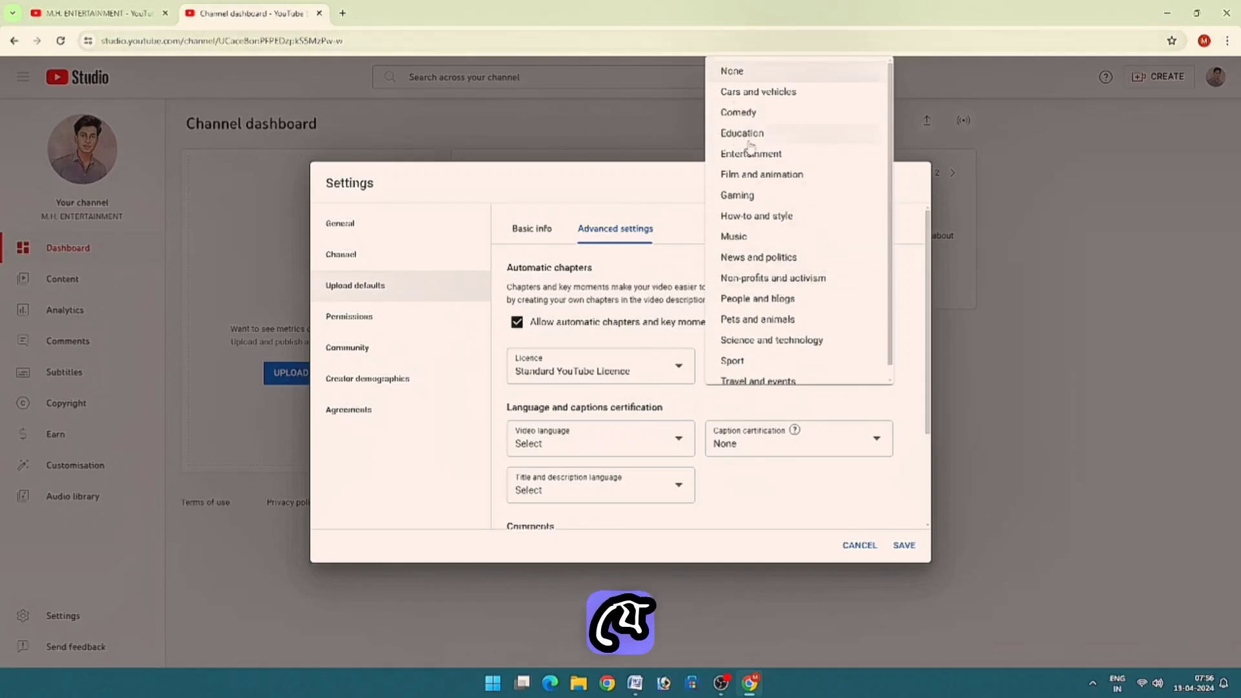
scroll(759, 336, "down", 1)
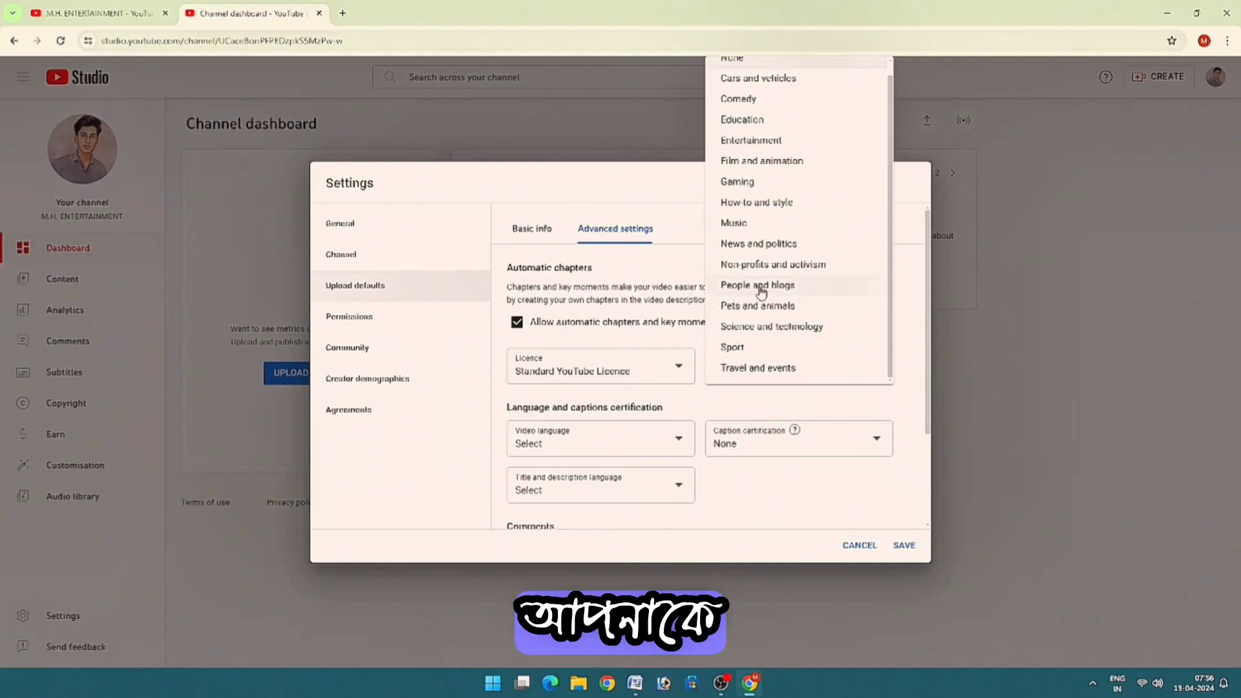
scroll(770, 291, "up", 1)
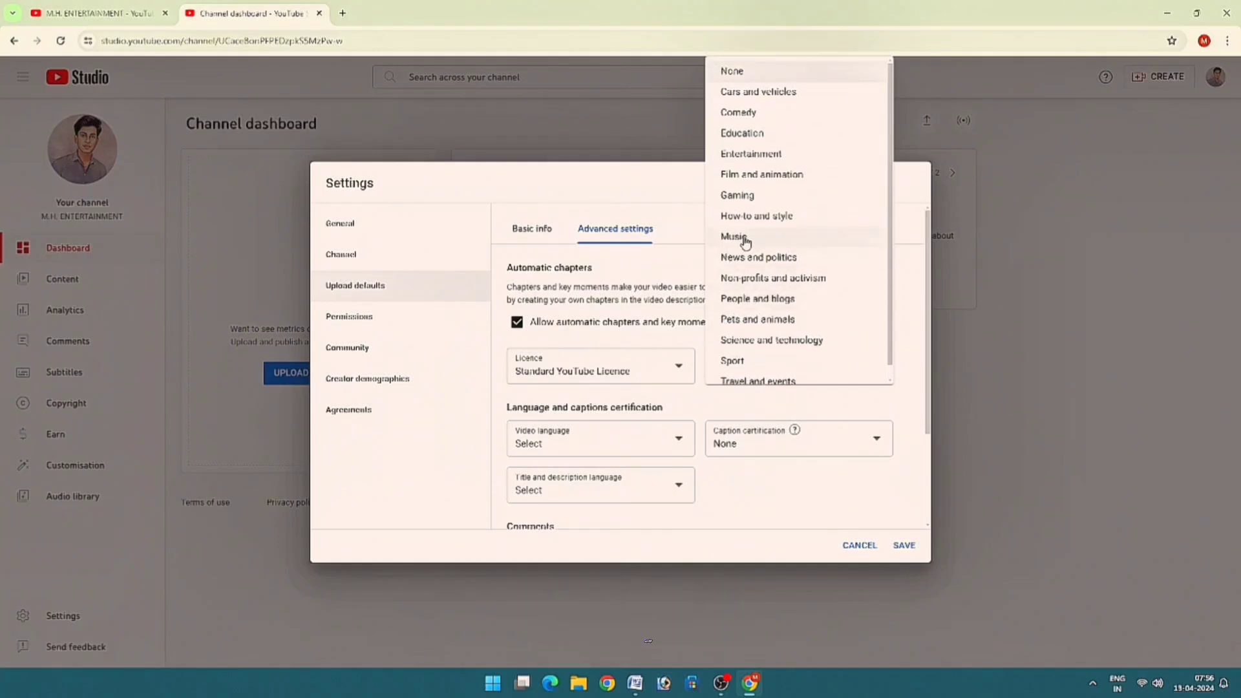
left_click(745, 157)
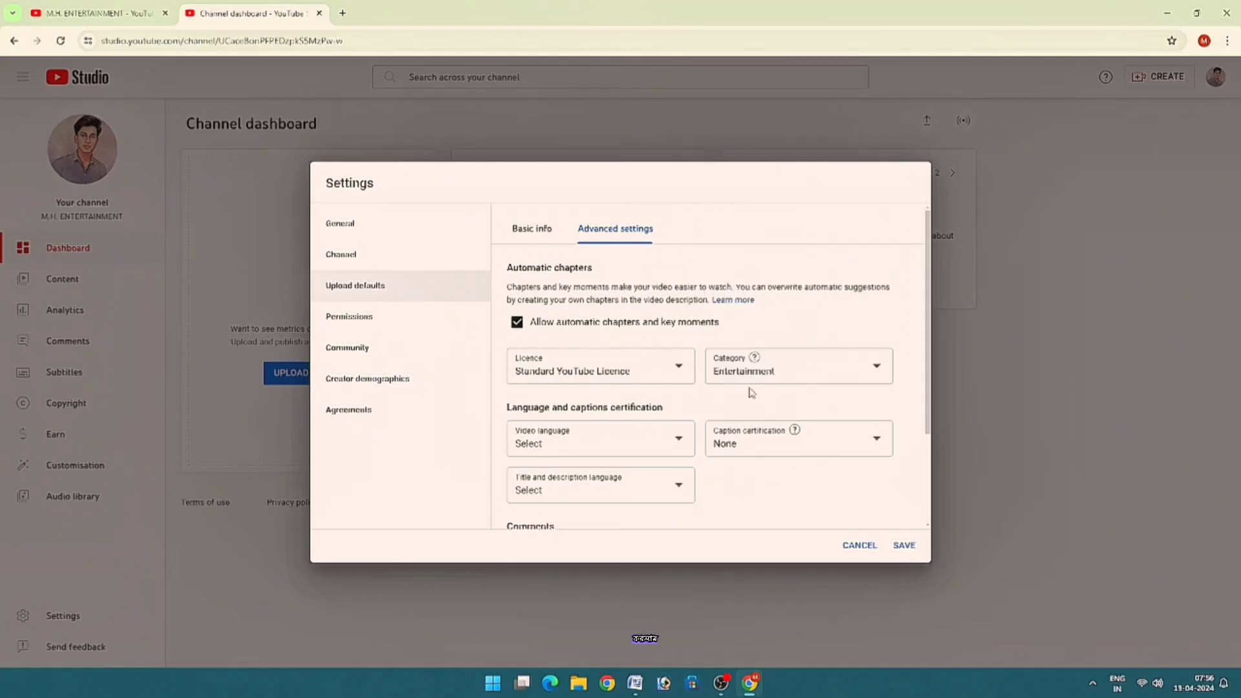
Examine the available video languages and caption certification options without choosing any of them.
scroll(727, 404, "down", 1)
scroll(653, 401, "up", 1)
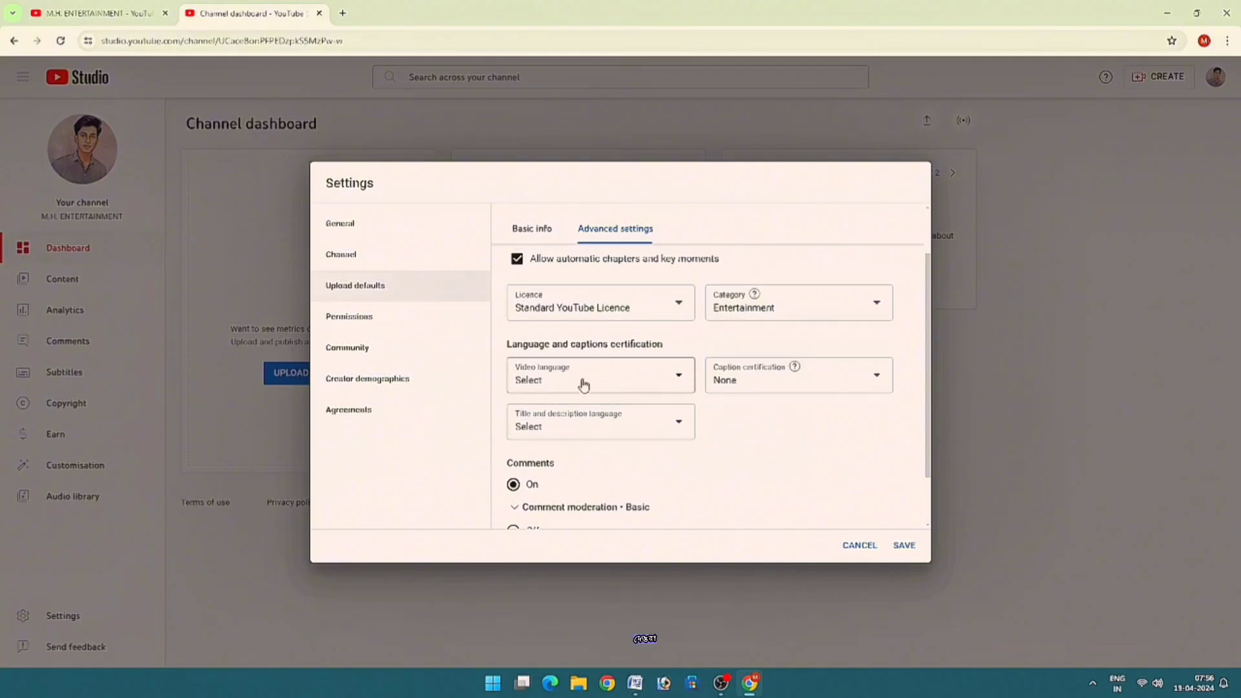
left_click(540, 385)
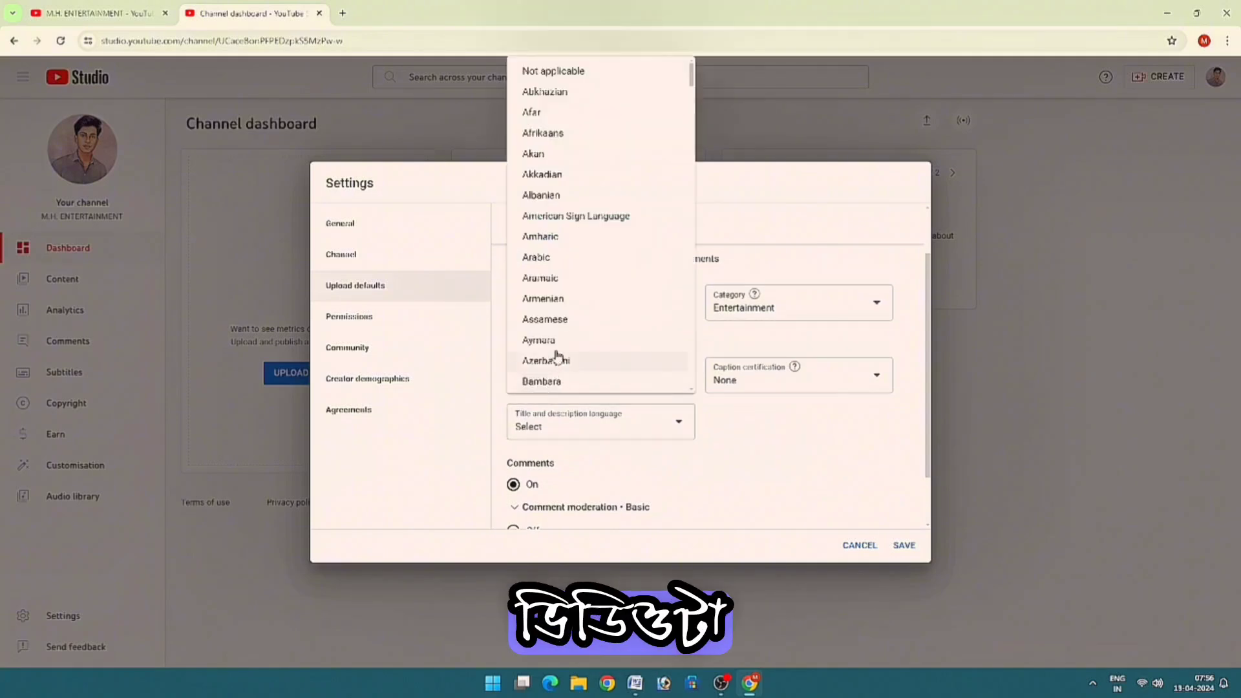
scroll(606, 239, "down", 20)
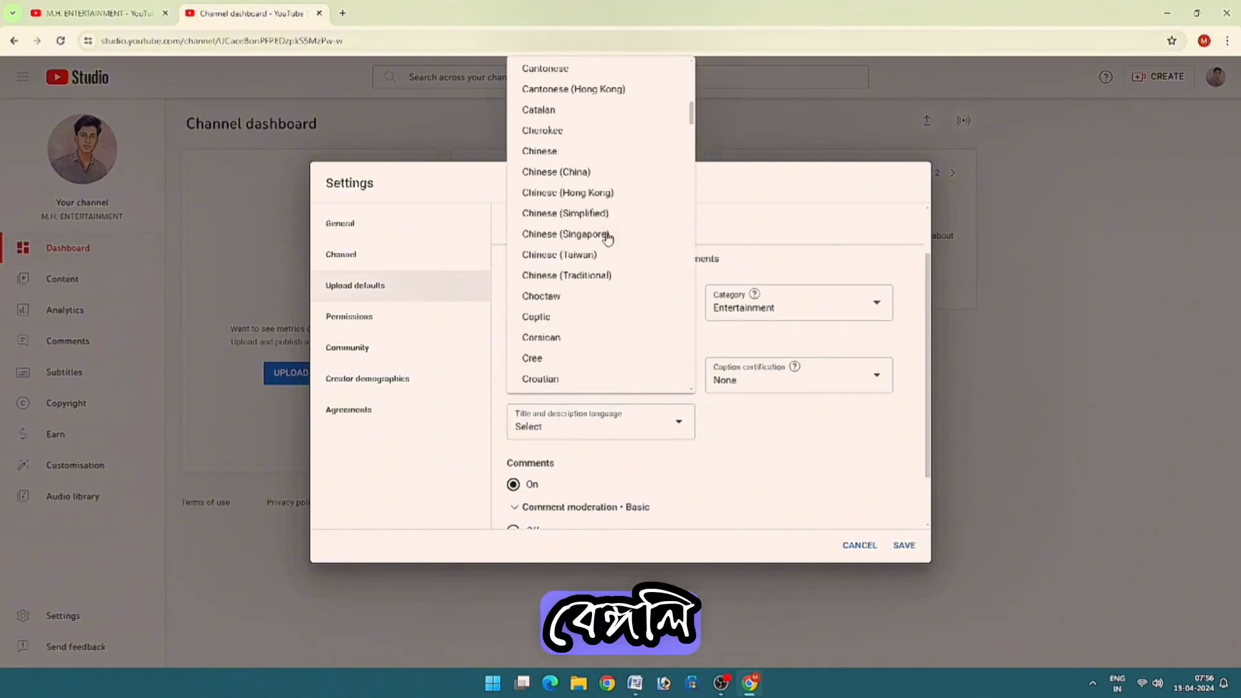
scroll(609, 243, "up", 3)
scroll(611, 246, "up", 18)
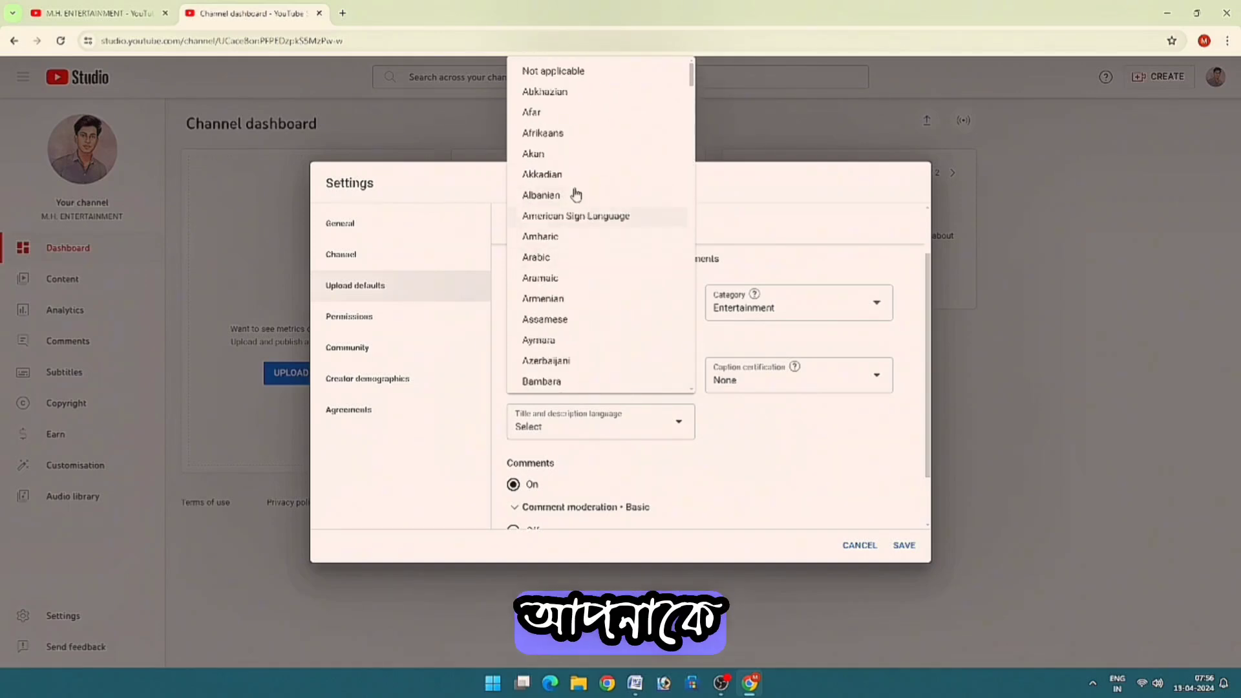
left_click(781, 453)
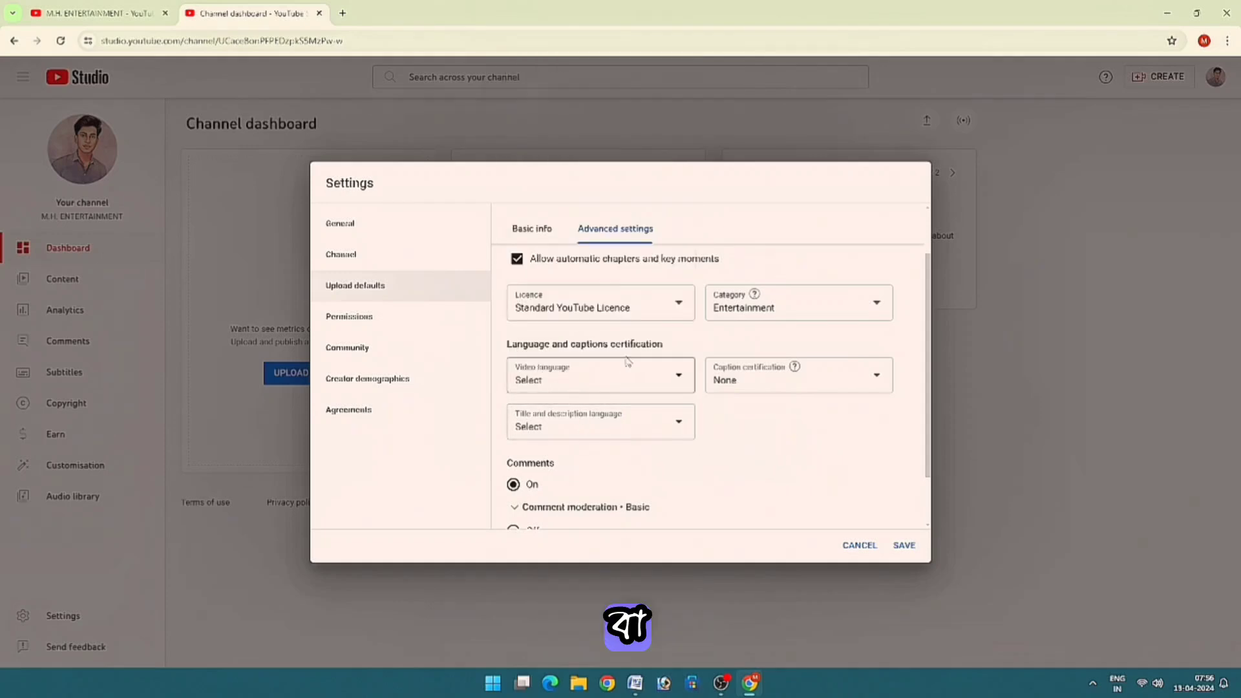
left_click(736, 389)
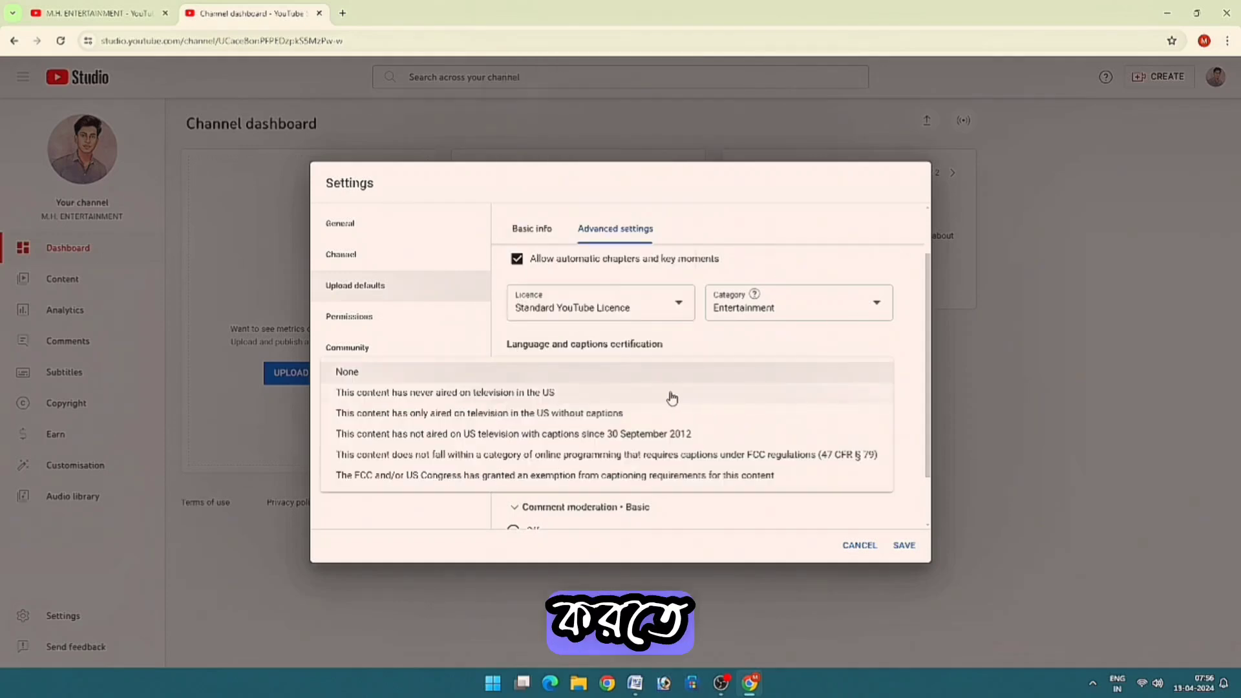
left_click(813, 363)
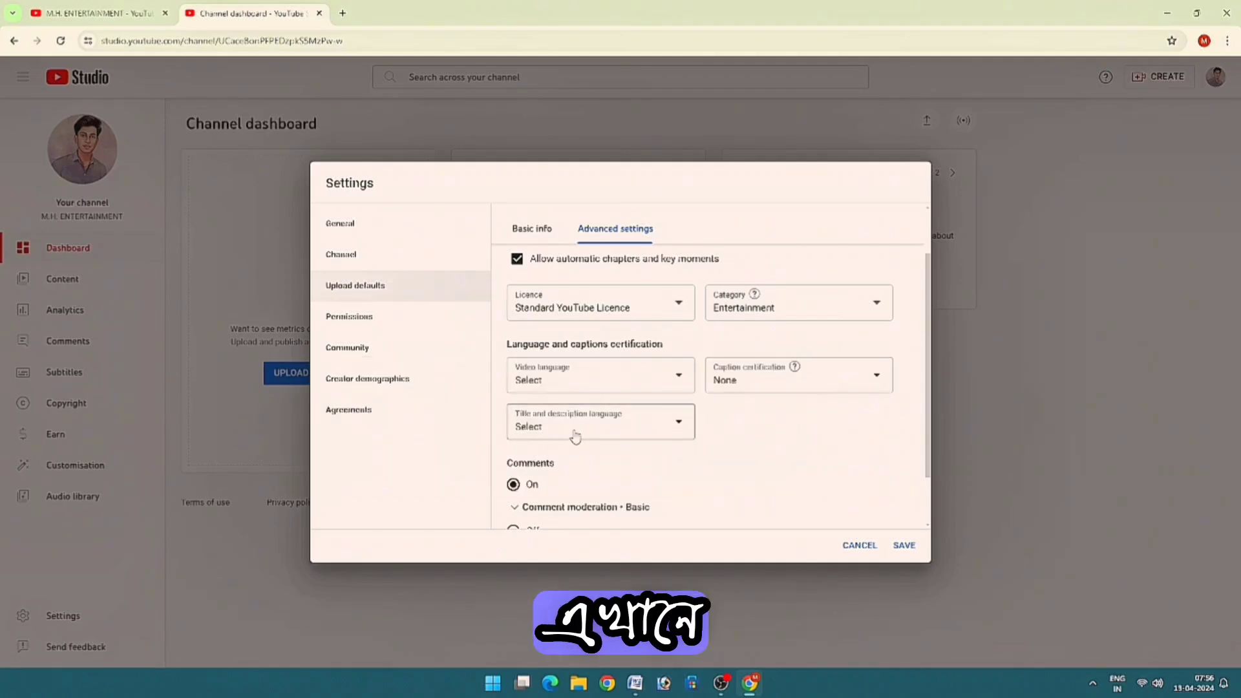
Set the title and description language of the upload defaults to English (India).
scroll(569, 401, "down", 1)
left_click(610, 366)
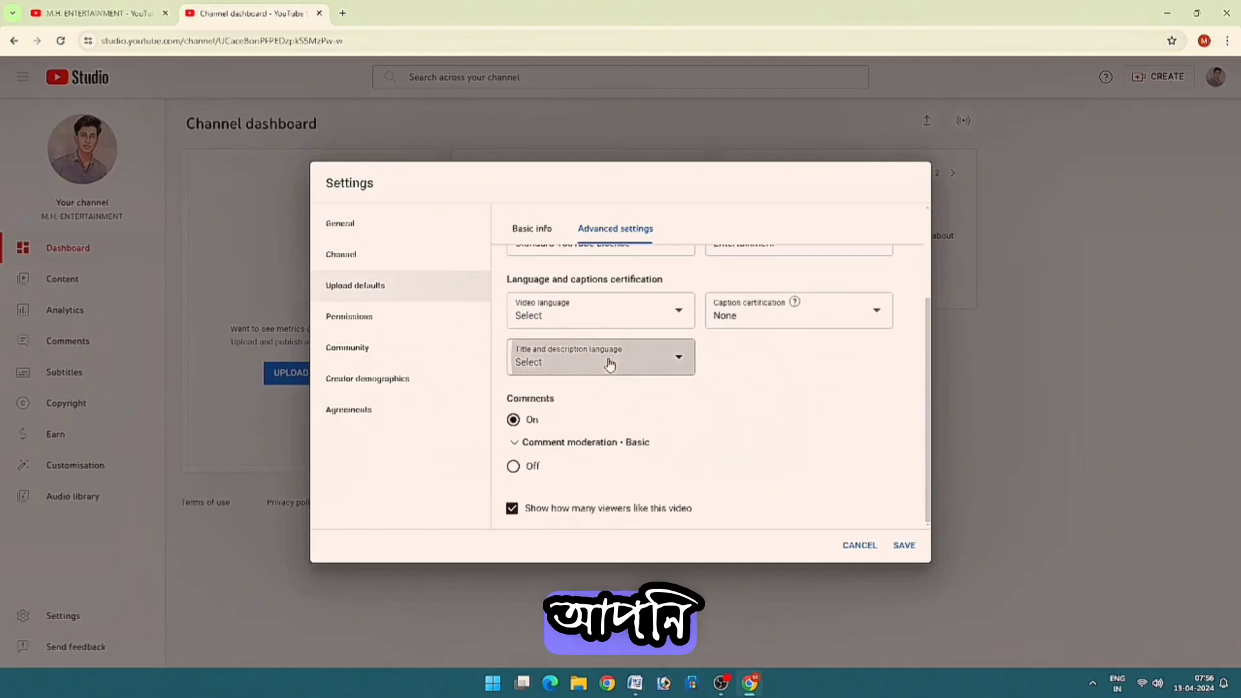
left_click(814, 396)
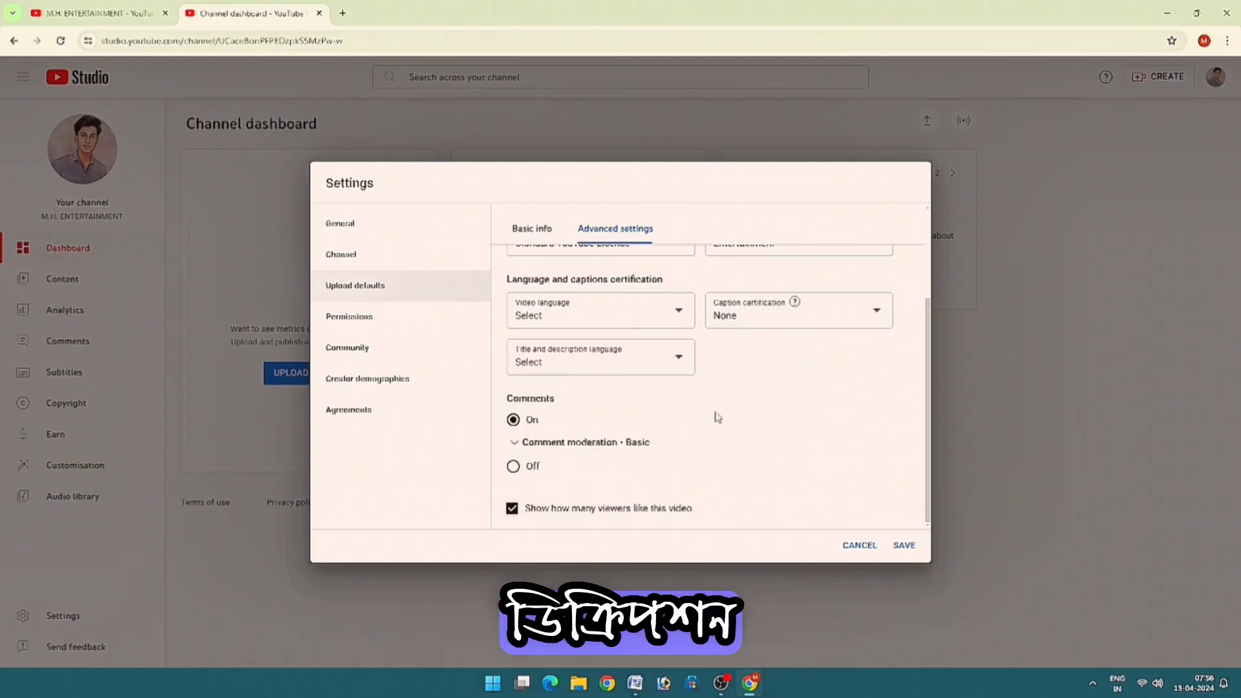
left_click(530, 361)
scroll(580, 509, "down", 1)
scroll(580, 509, "down", 6)
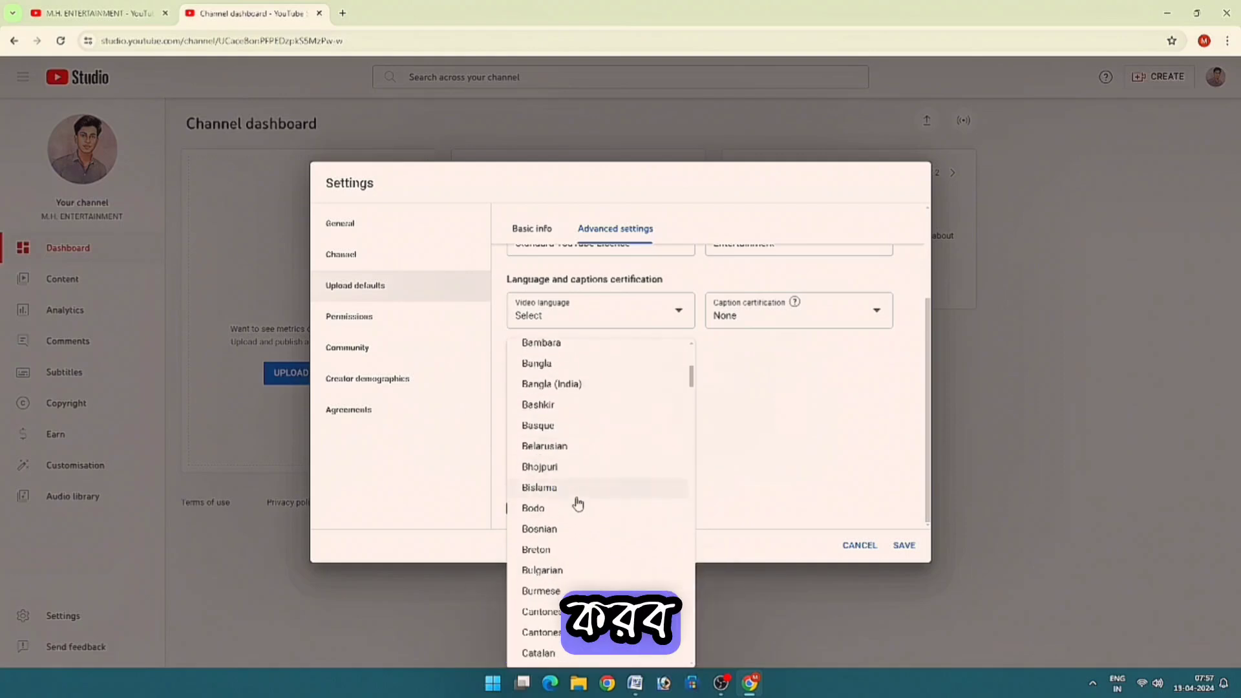
scroll(582, 499, "down", 7)
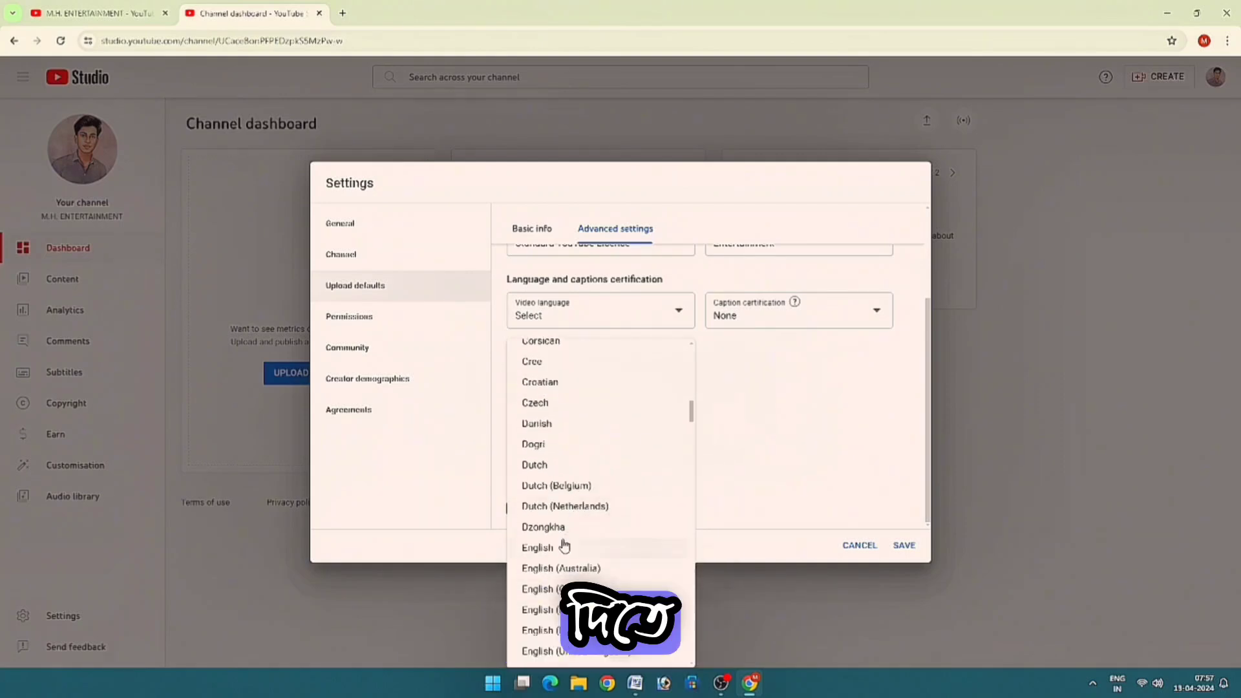
left_click(507, 508)
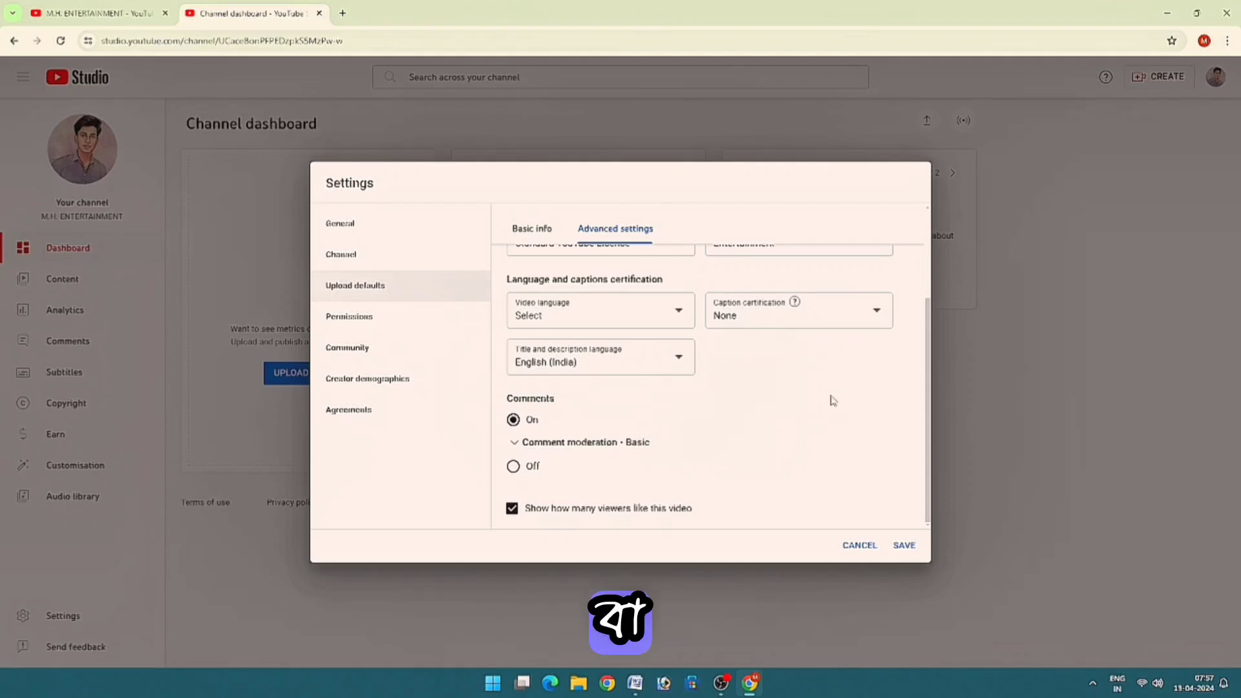
Switch default comments off and back on, and examine the comment moderation levels without changing the selected one.
left_click_drag(504, 399, 589, 412)
left_click(647, 409)
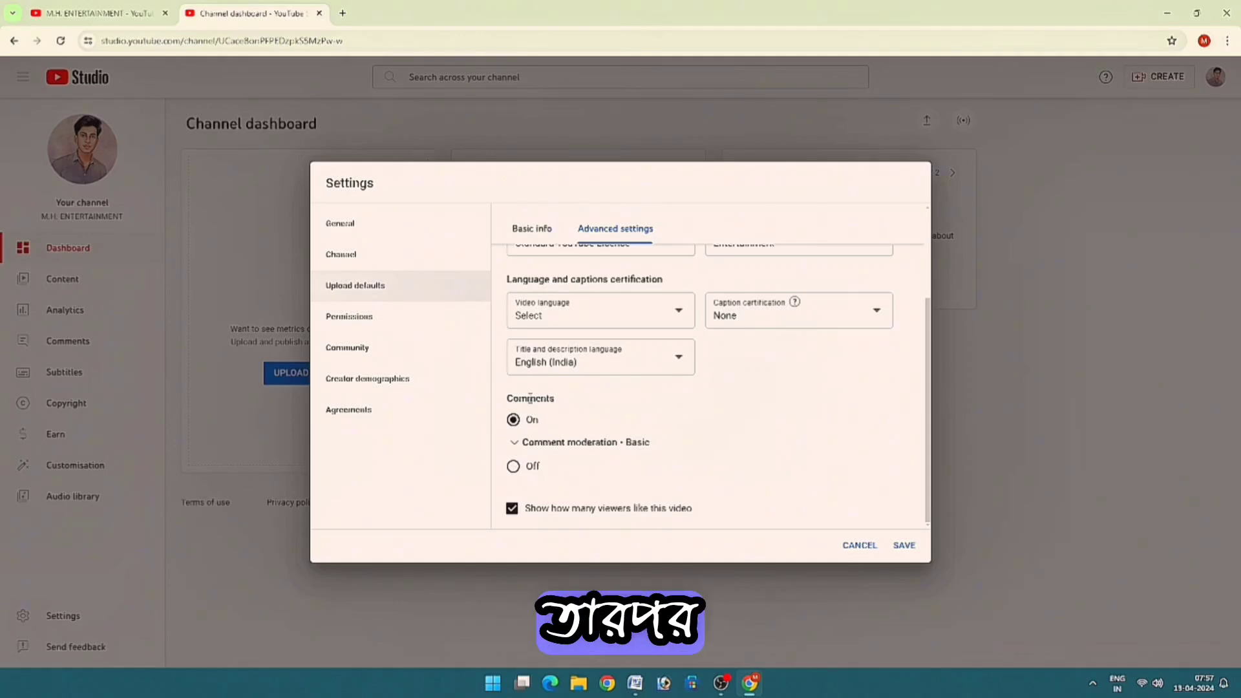
left_click_drag(503, 422, 549, 428)
left_click(577, 421)
scroll(513, 472, "up", 1)
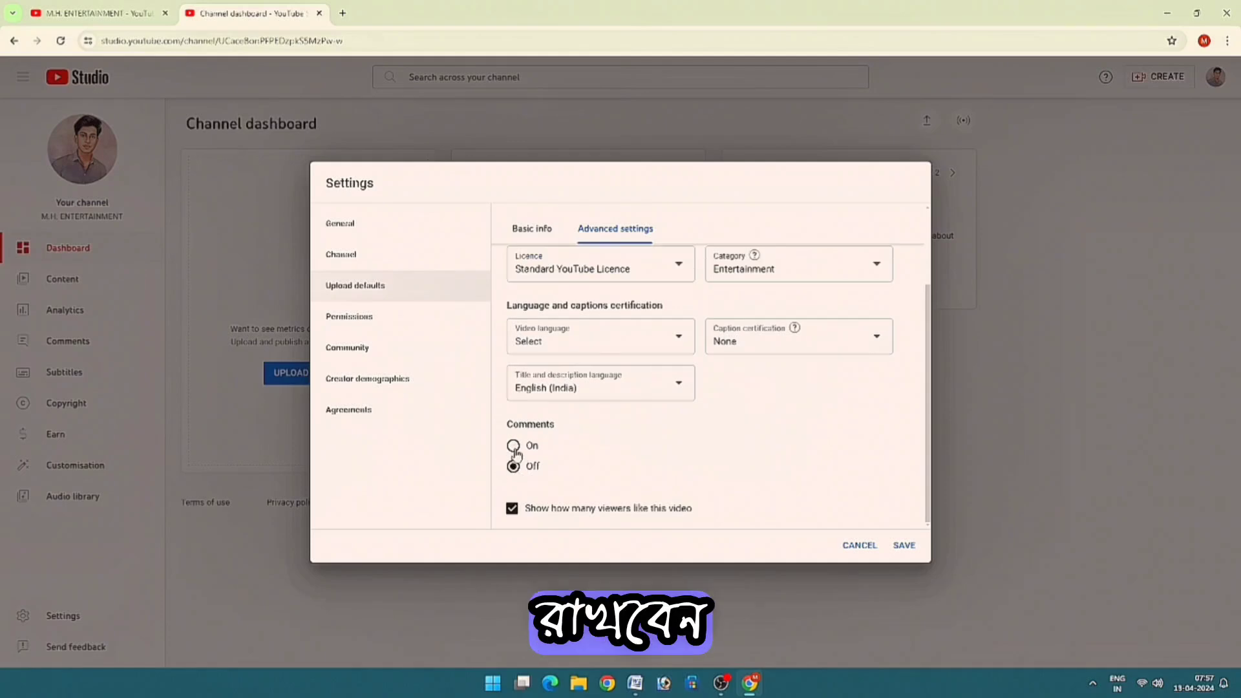
left_click(515, 469)
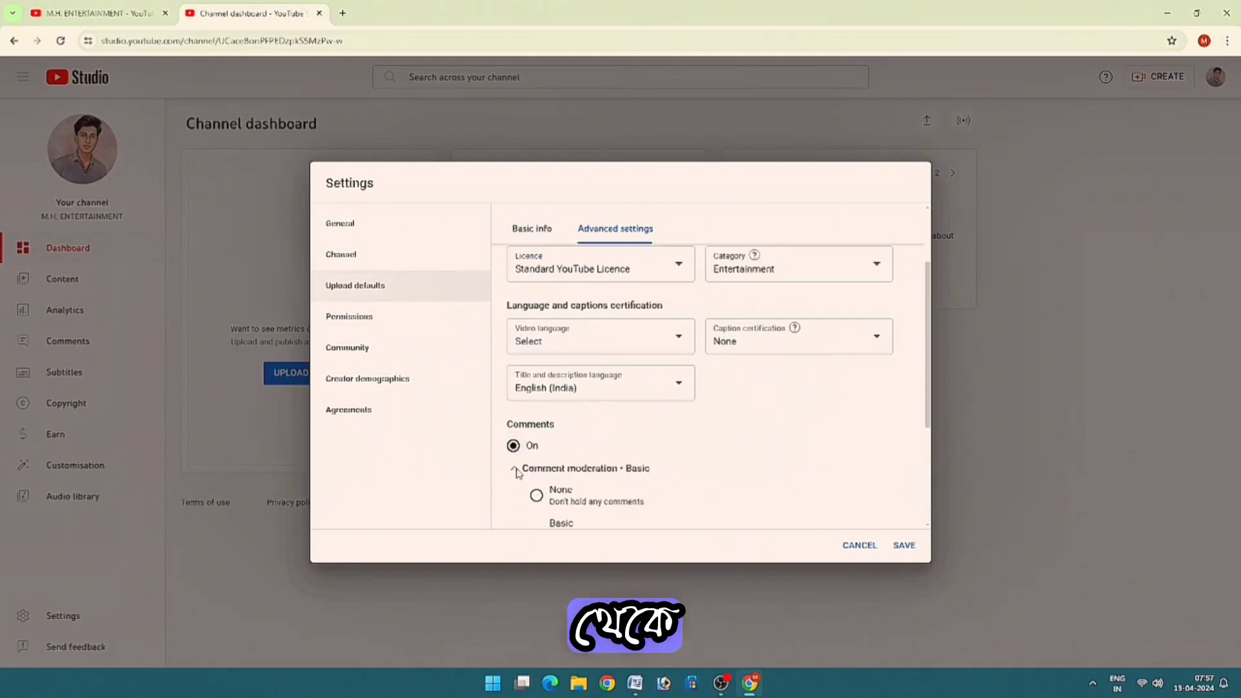
scroll(594, 433, "down", 2)
scroll(605, 386, "down", 1)
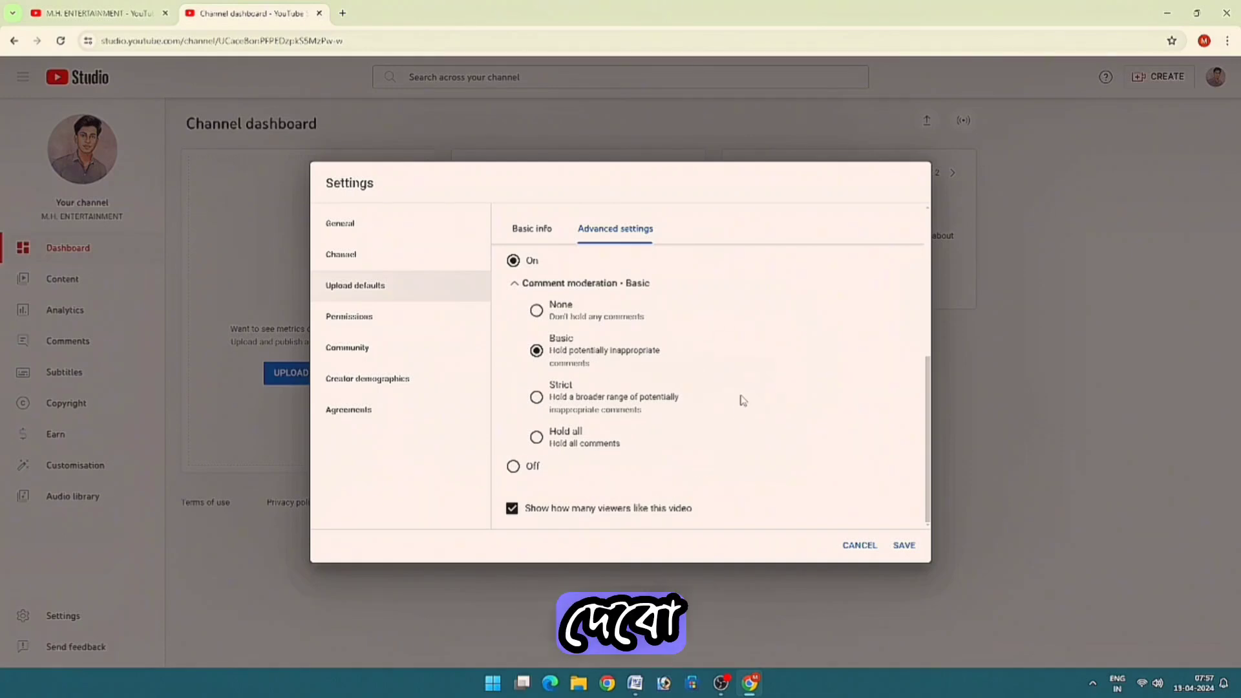
left_click(510, 288)
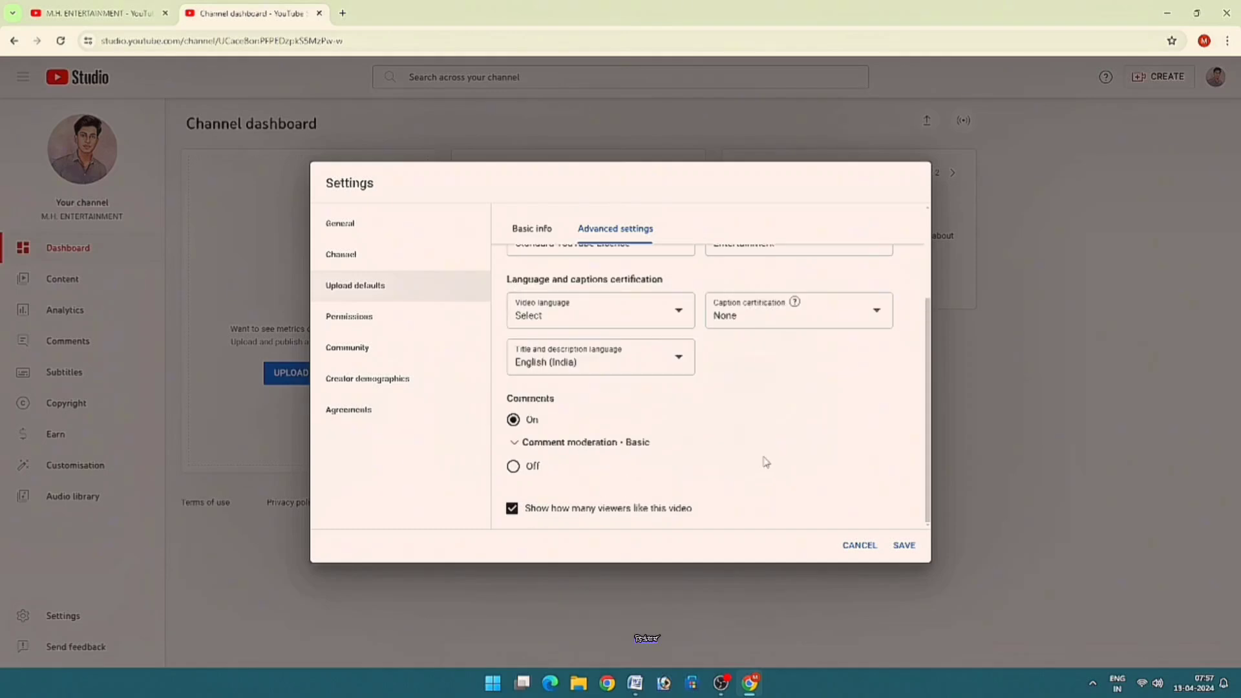
Disable the option to show how many viewers like the video and enable it again.
left_click_drag(701, 510, 524, 518)
left_click(773, 491)
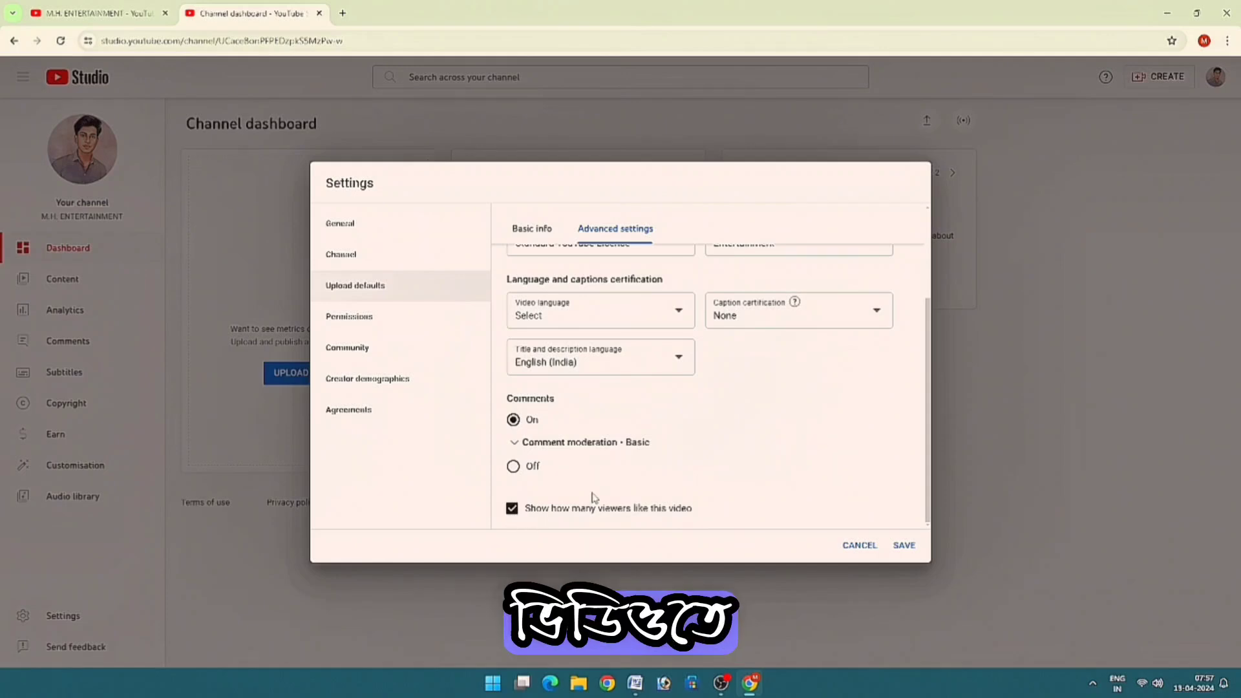
left_click(512, 508)
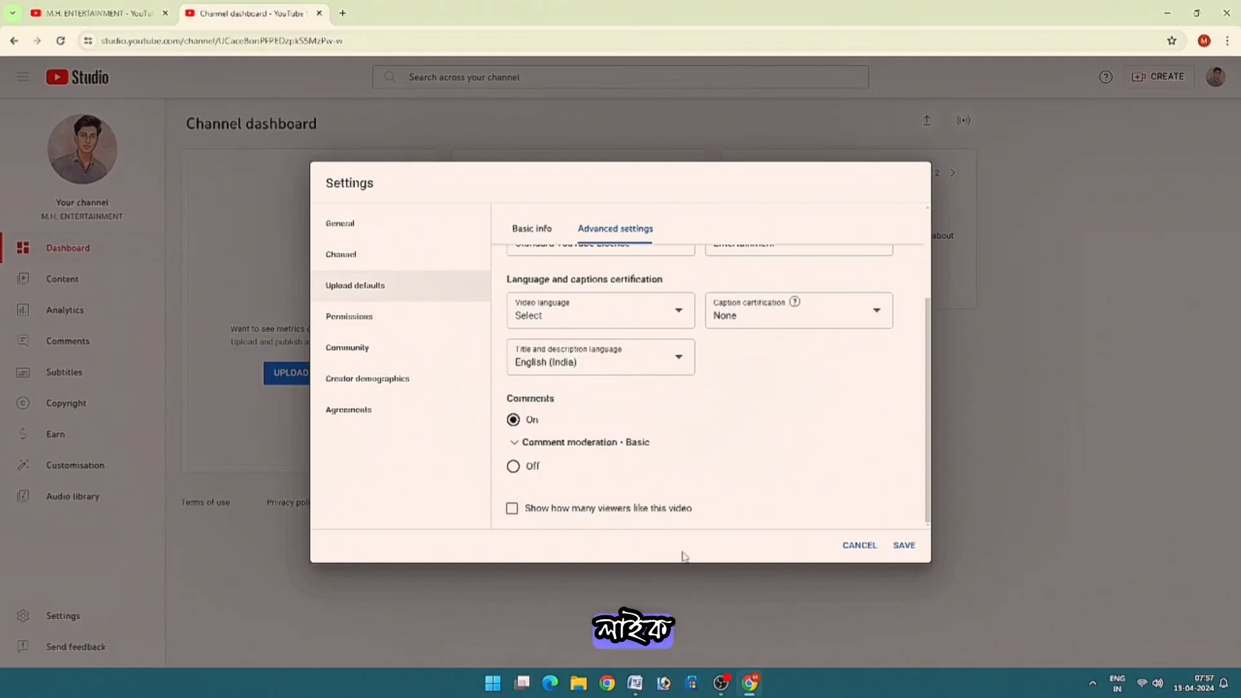
left_click(512, 508)
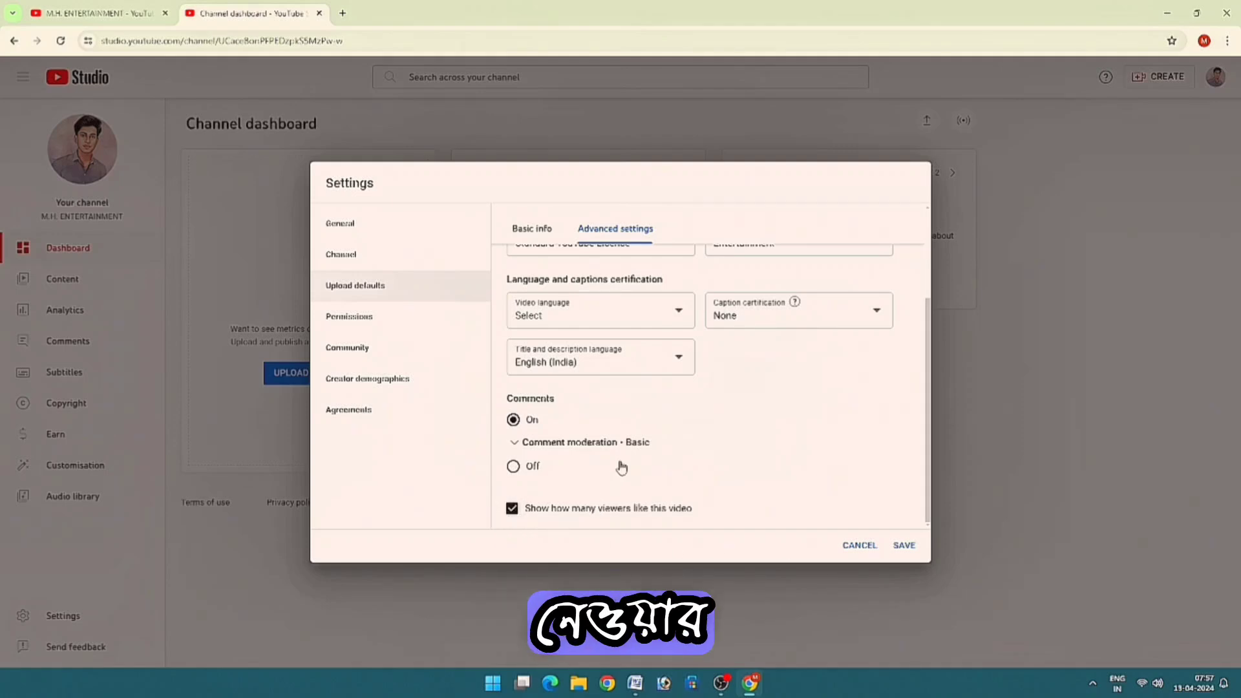
Review the upload defaults and the channel's feature eligibility, and save the channel settings.
scroll(616, 472, "up", 2)
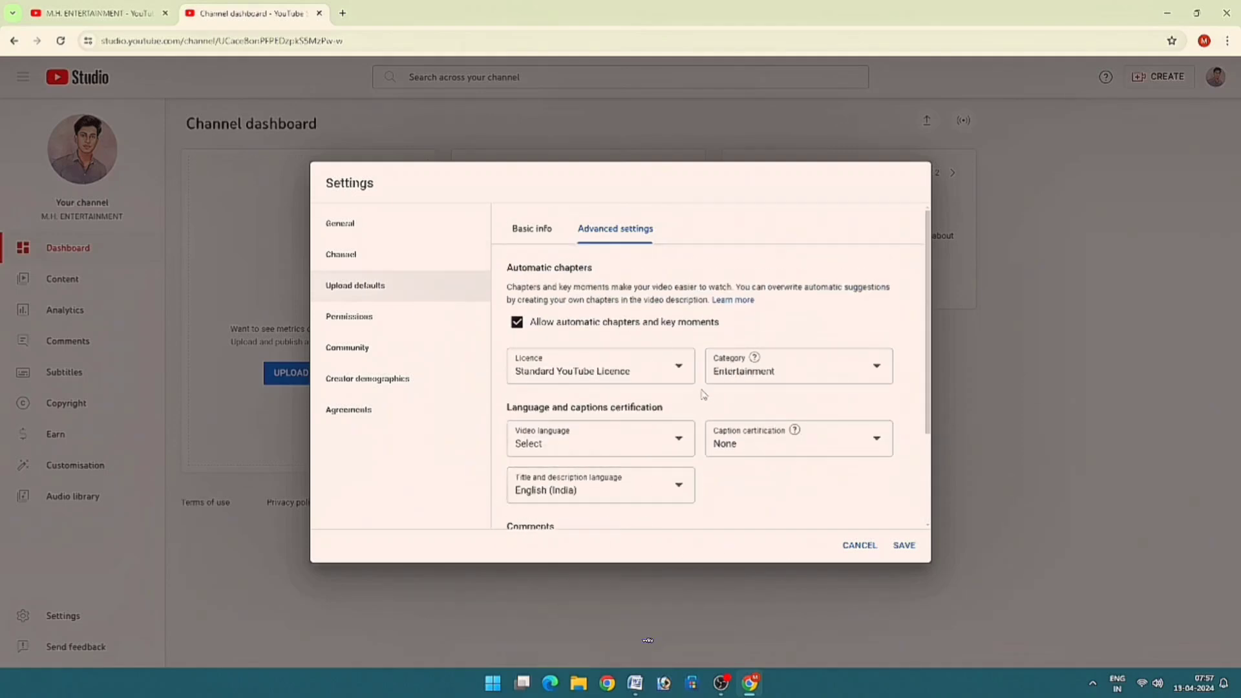
scroll(703, 387, "down", 2)
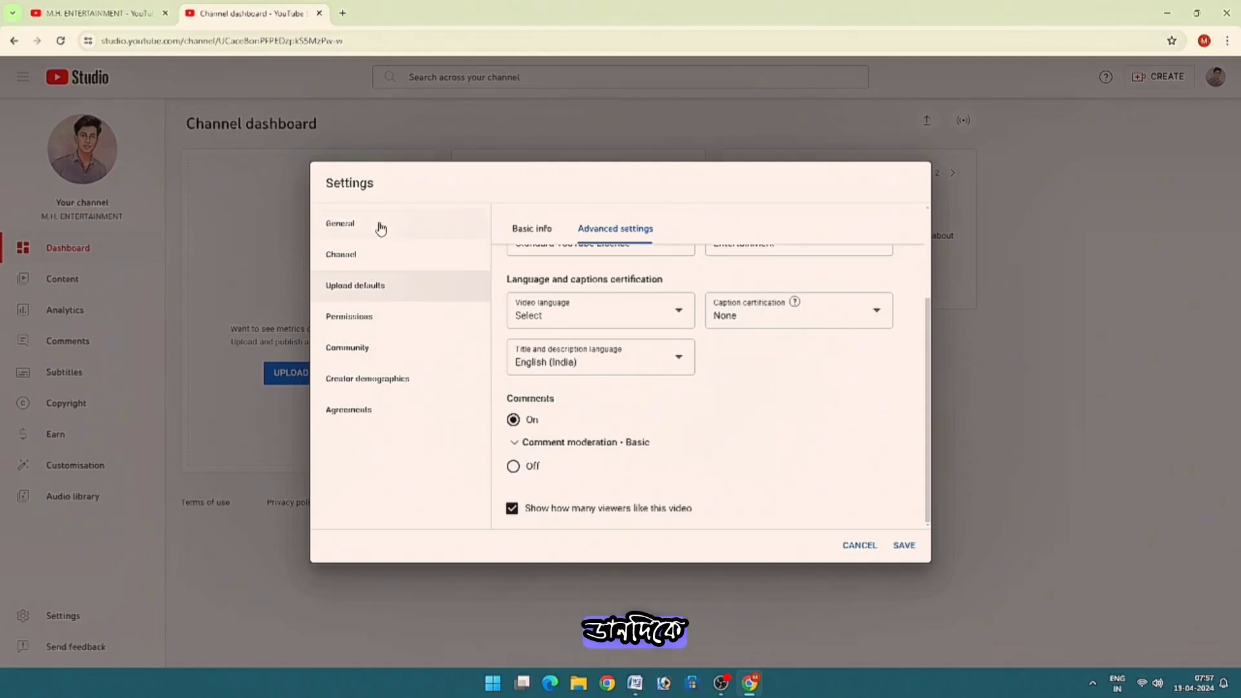
left_click(352, 255)
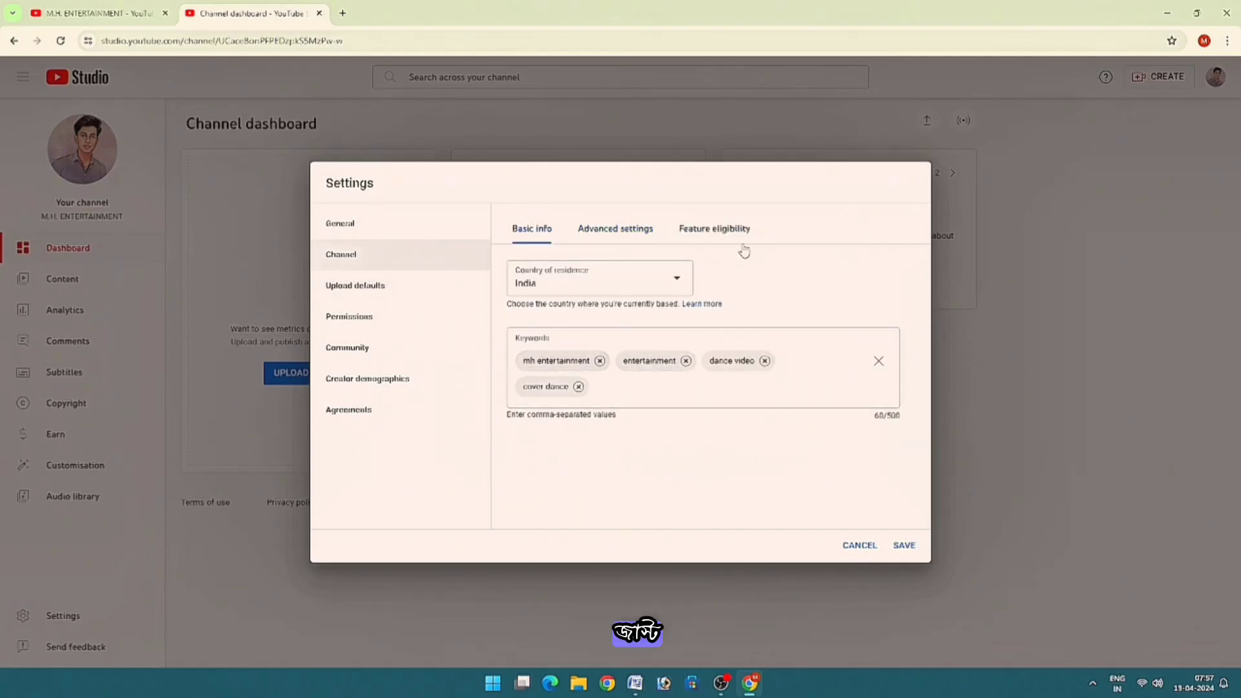
left_click(715, 229)
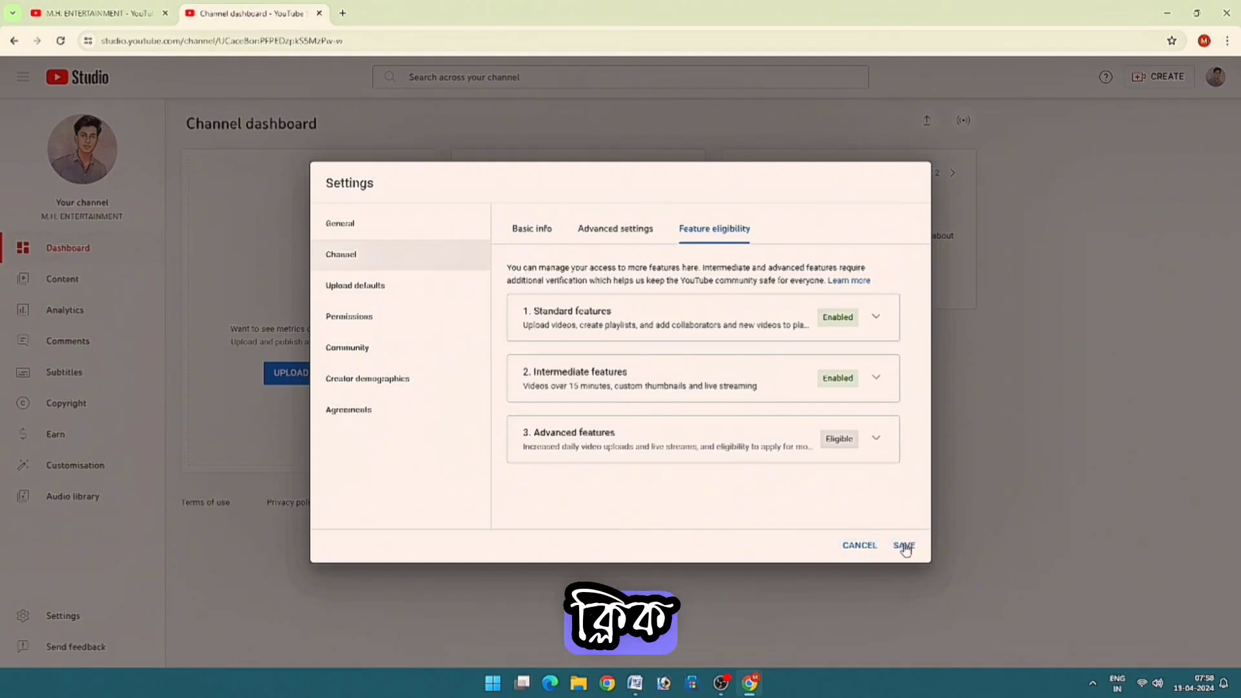
left_click(904, 547)
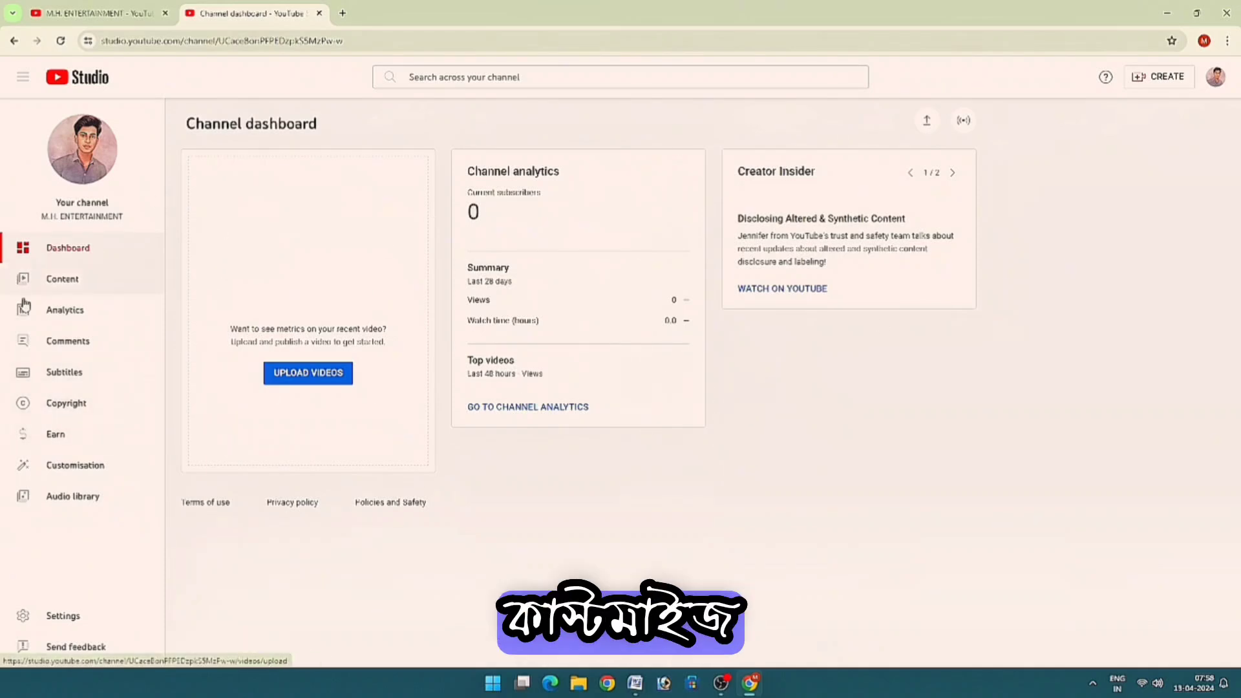
In the channel customisation's basic info, retype the final letter of the handle and change the channel name to M.H. ENTERTAINMENTS.
left_click(92, 469)
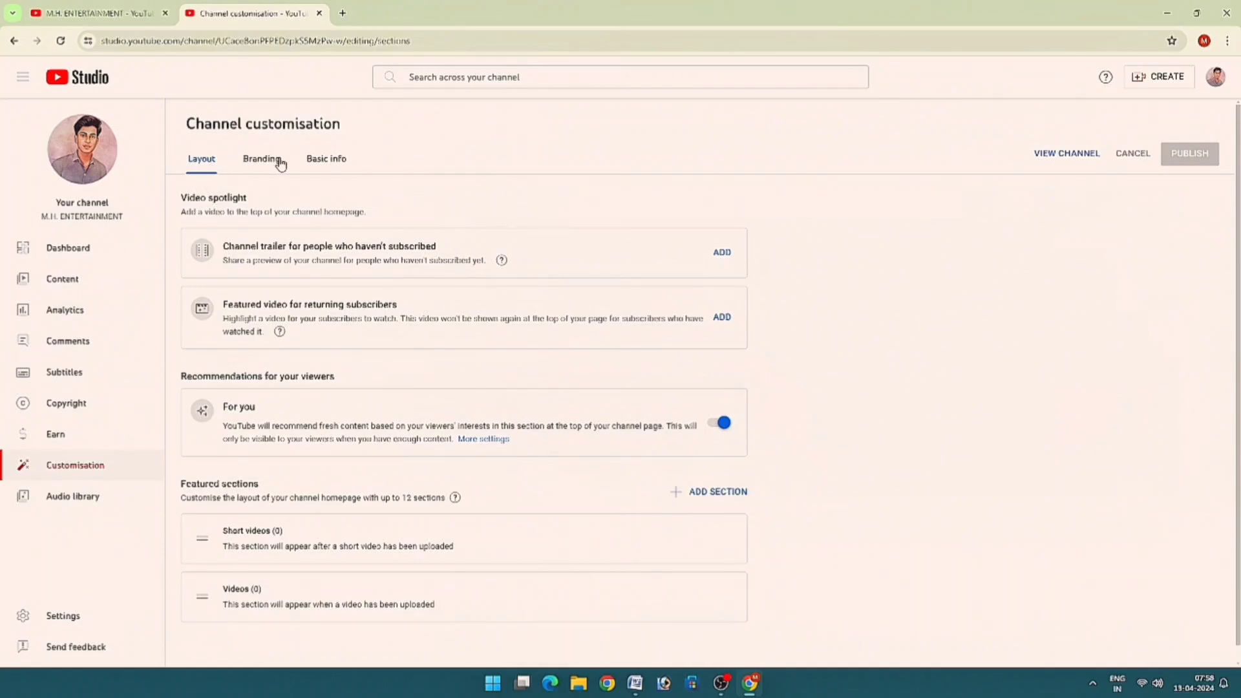
left_click(339, 161)
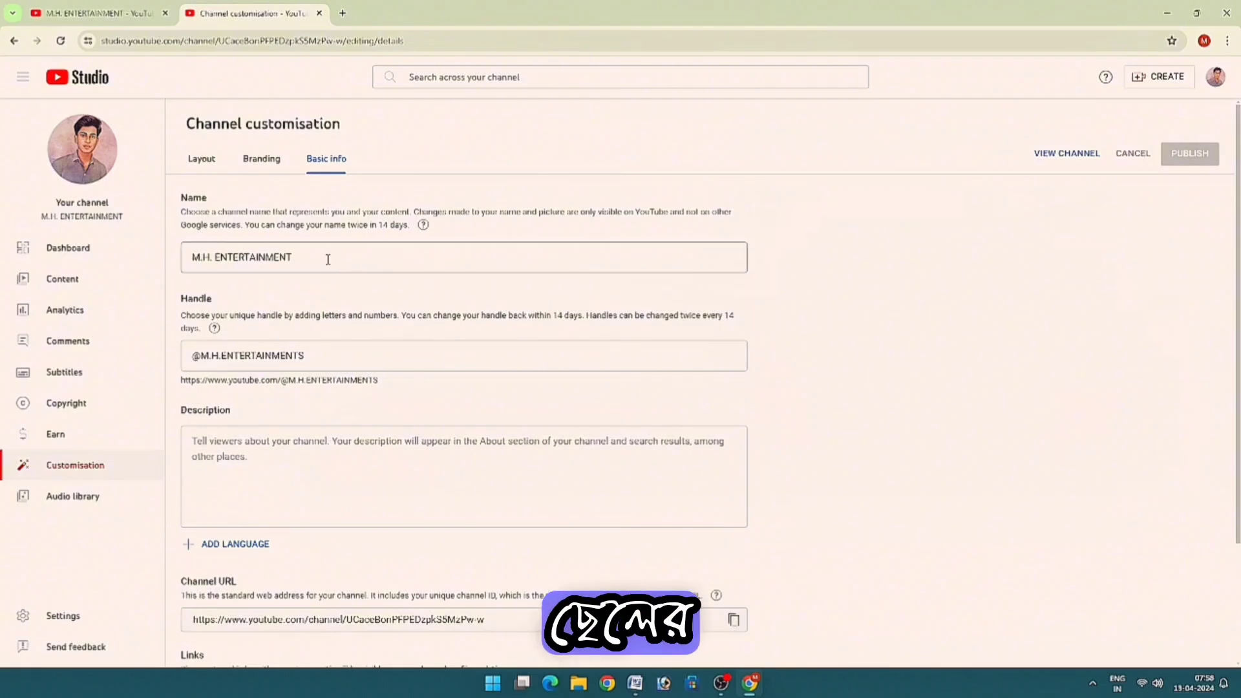
left_click(340, 353)
key("BackSpace")
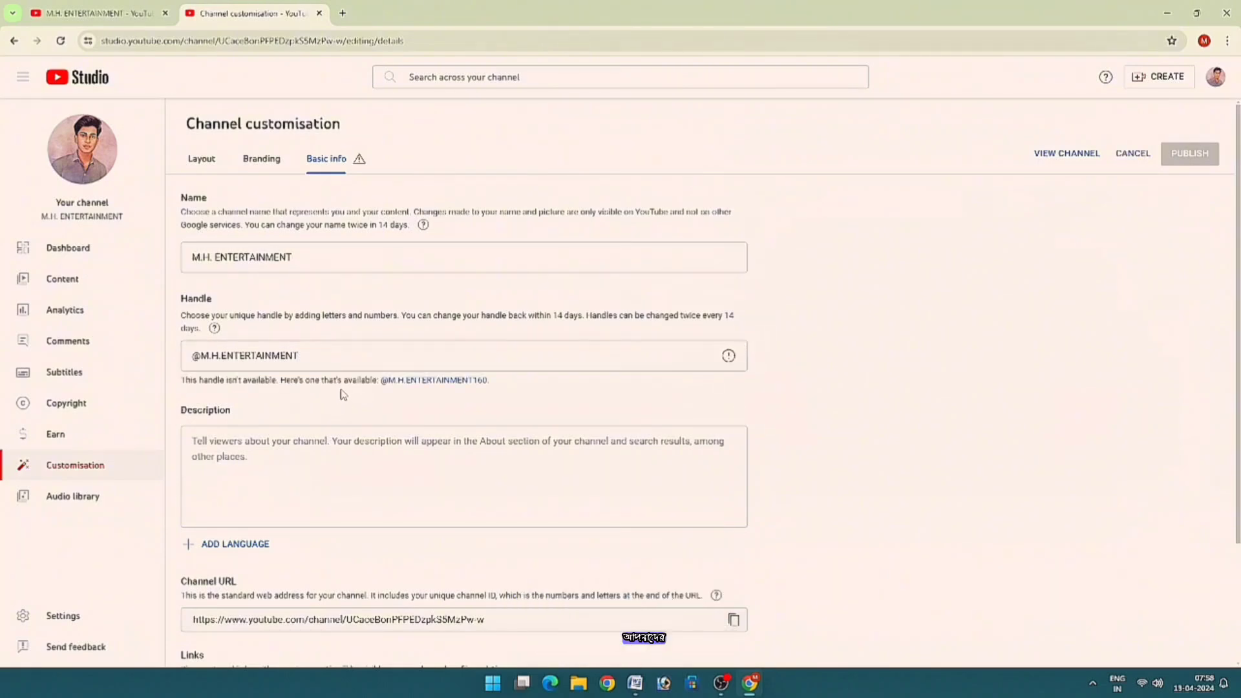
left_click(346, 355)
type("s")
left_click(323, 257)
type("s")
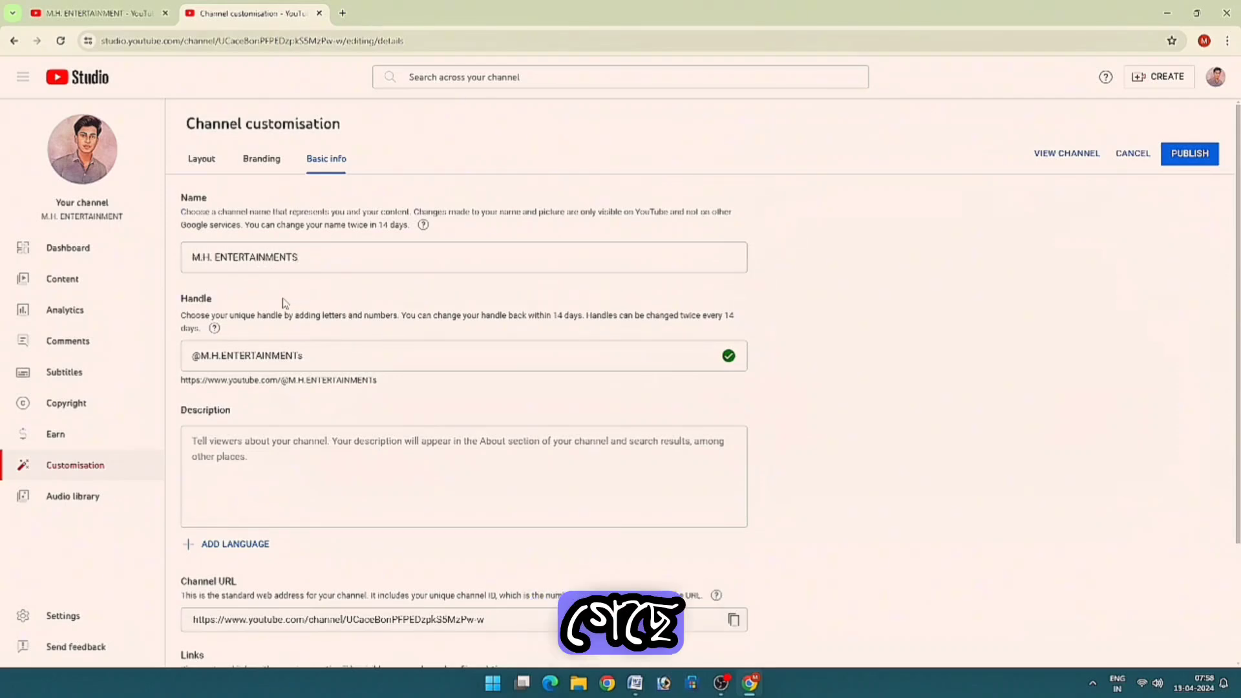
Correct the channel handle to @M.H.ENTERTAINMENTS with a capital final S.
left_click(313, 357)
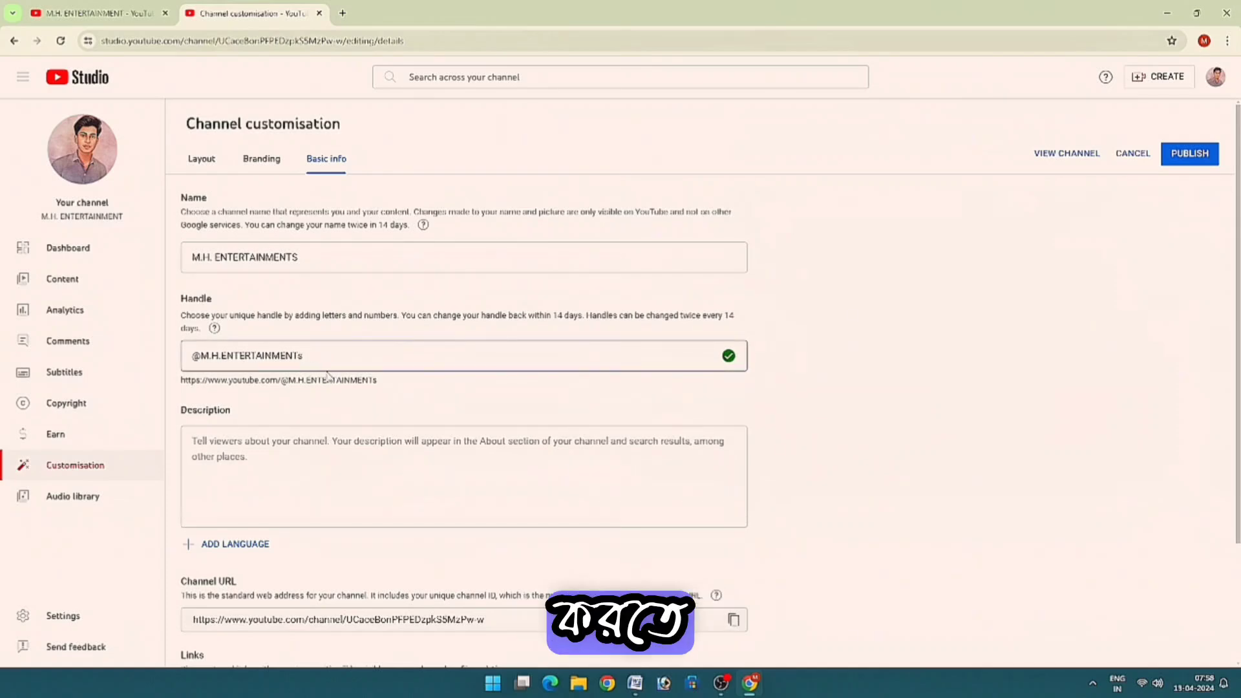
key("BackSpace")
type("s")
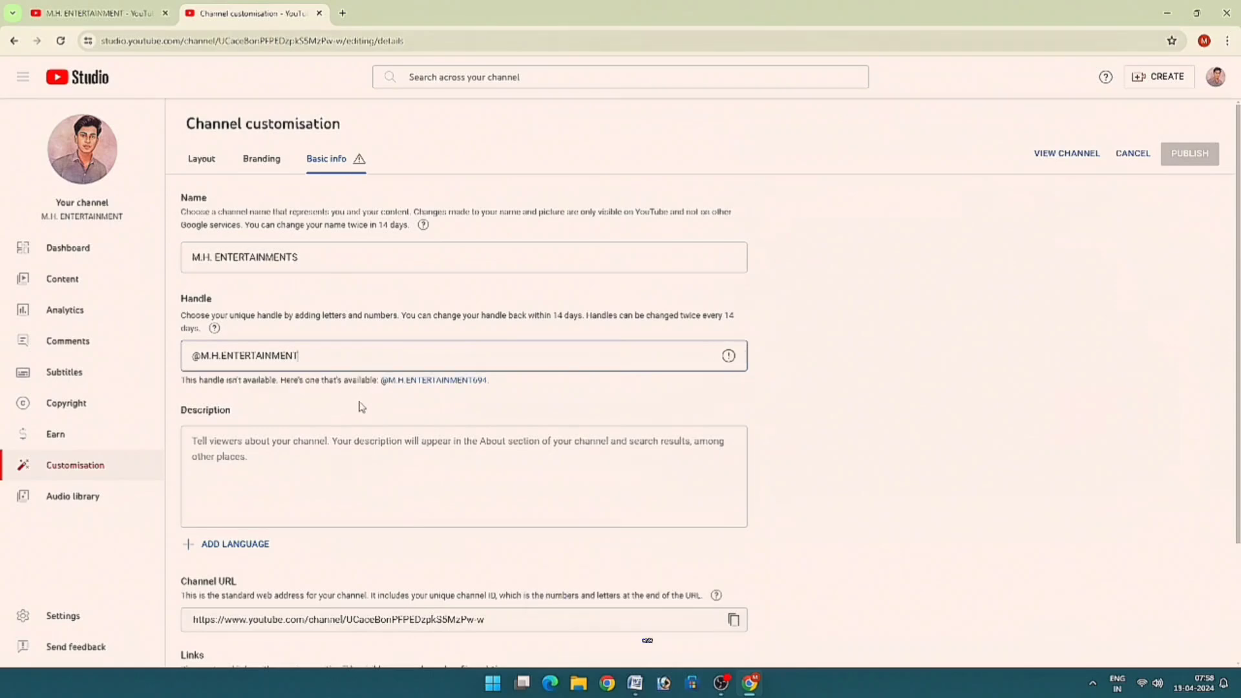
type("S")
left_click(376, 400)
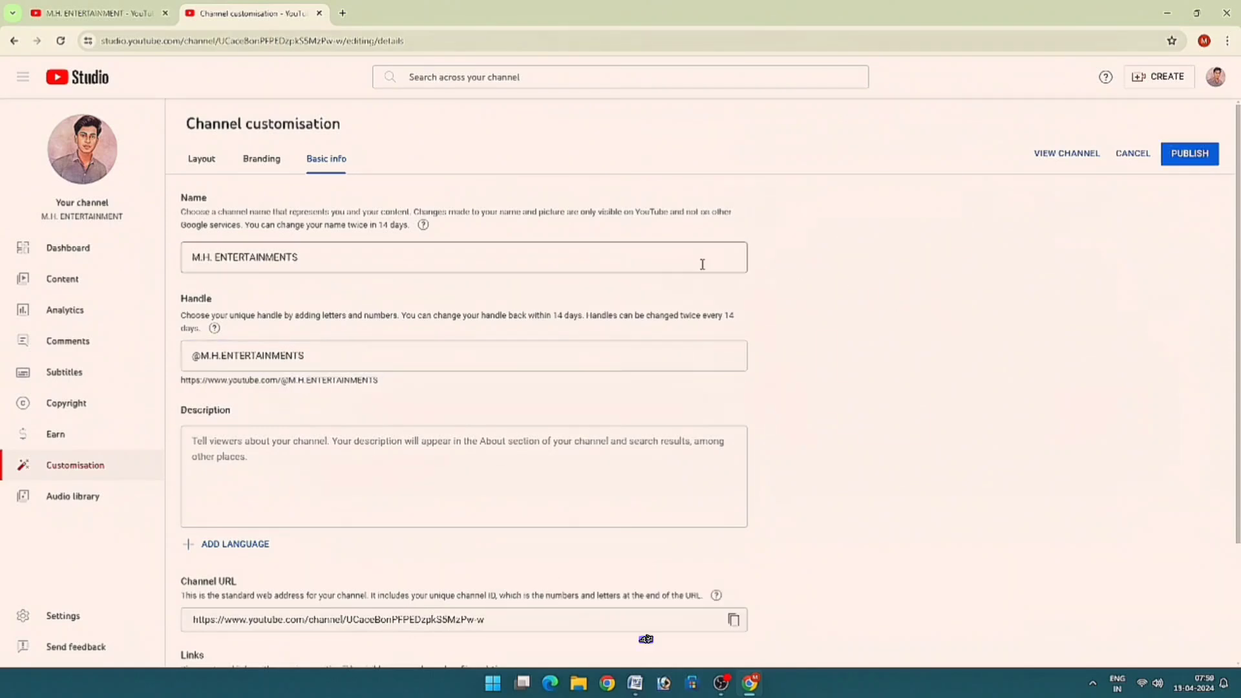
Switch to the Word document and cut the welcome sentence that ends in "my Entertainment Channel...".
scroll(291, 435, "down", 1)
scroll(395, 427, "down", 1)
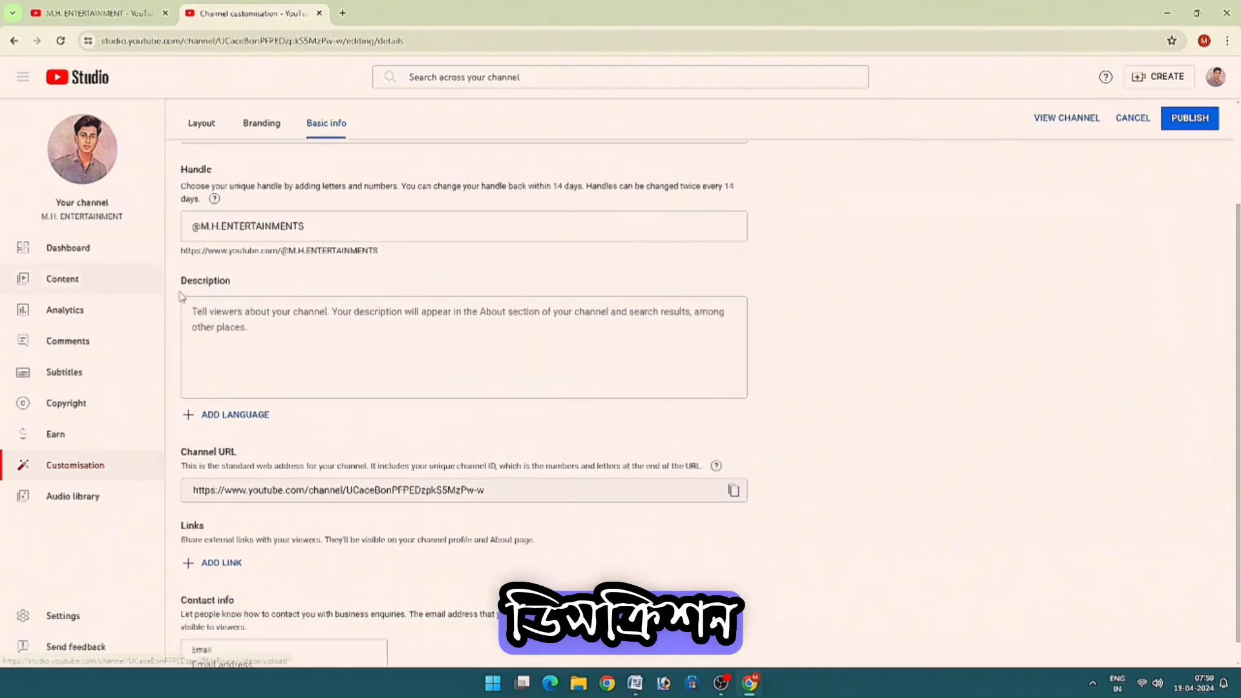
scroll(271, 346, "up", 1)
scroll(270, 346, "up", 1)
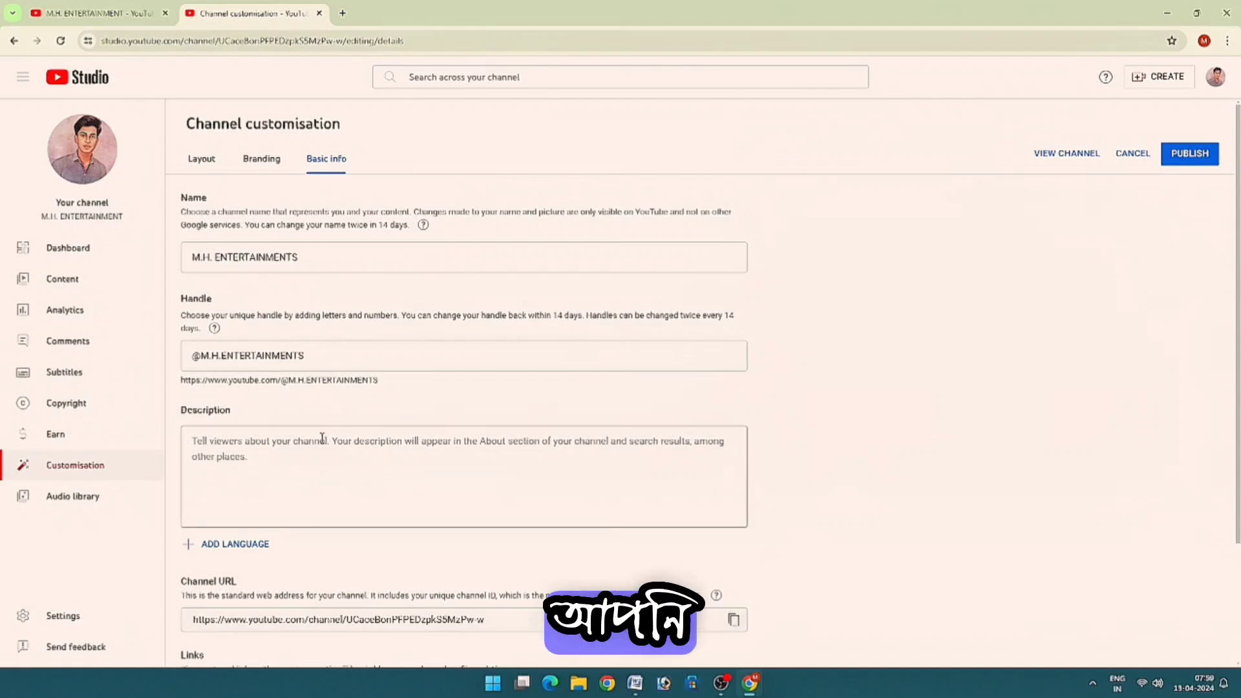
scroll(362, 478, "down", 2)
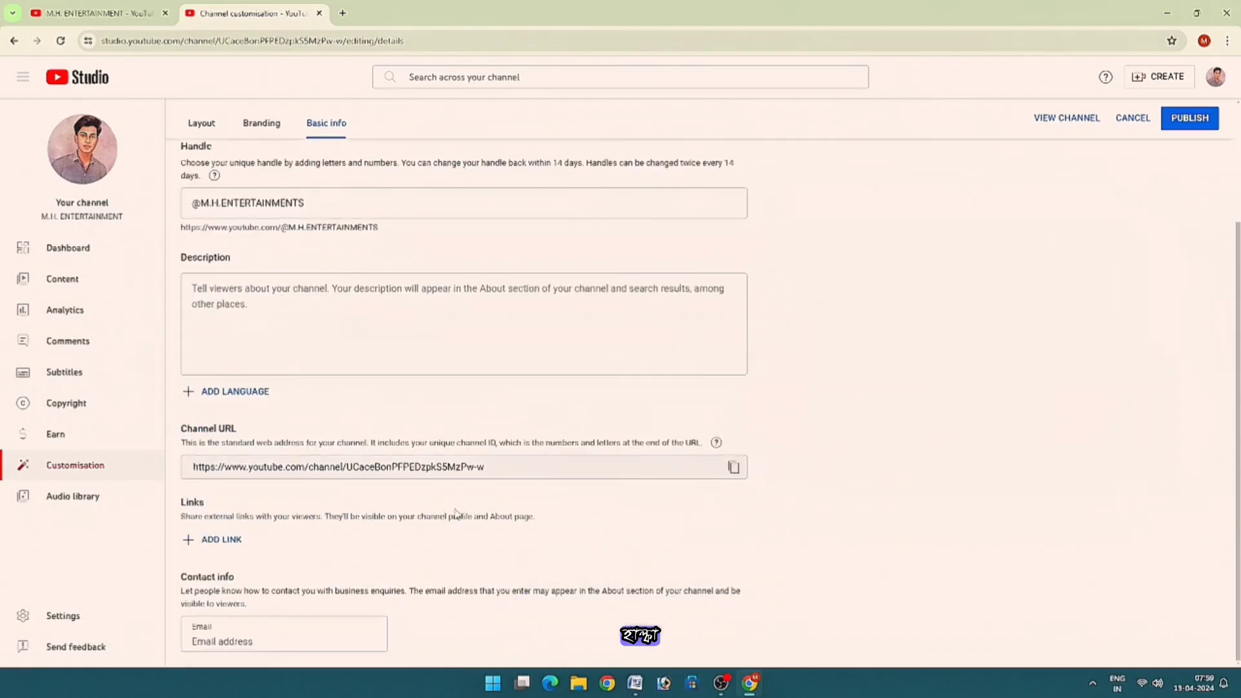
scroll(362, 501, "up", 2)
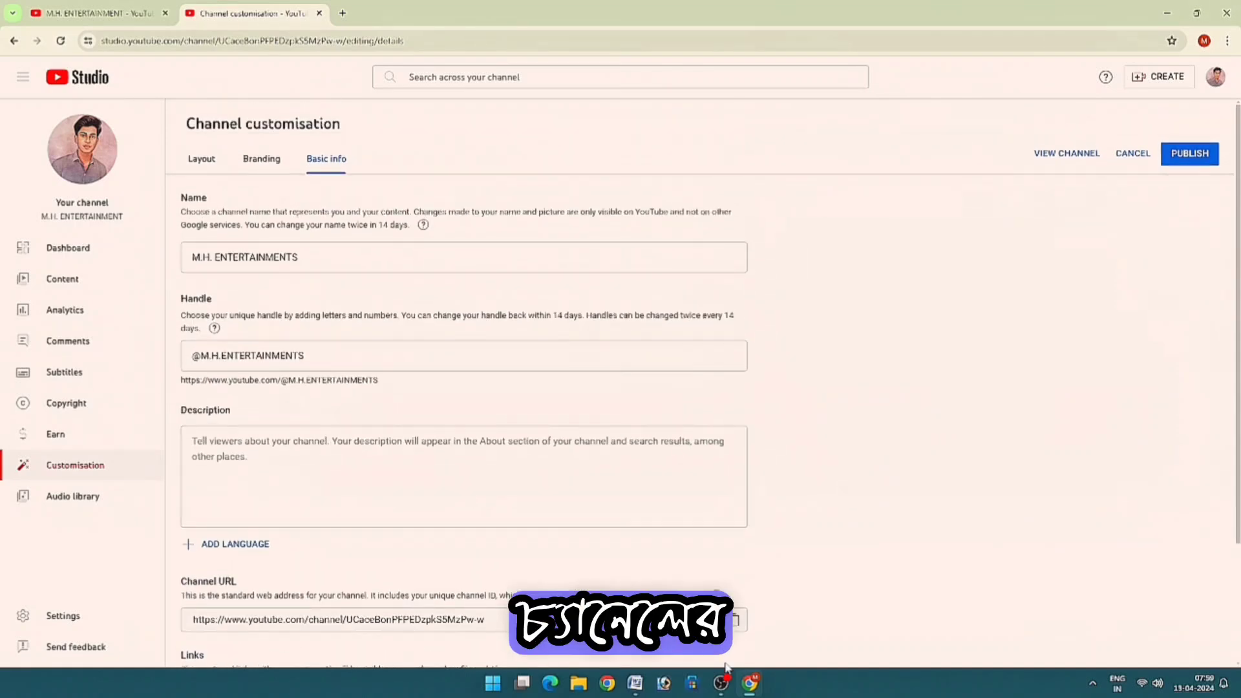
key("alt+Tab")
scroll(335, 311, "up", 2)
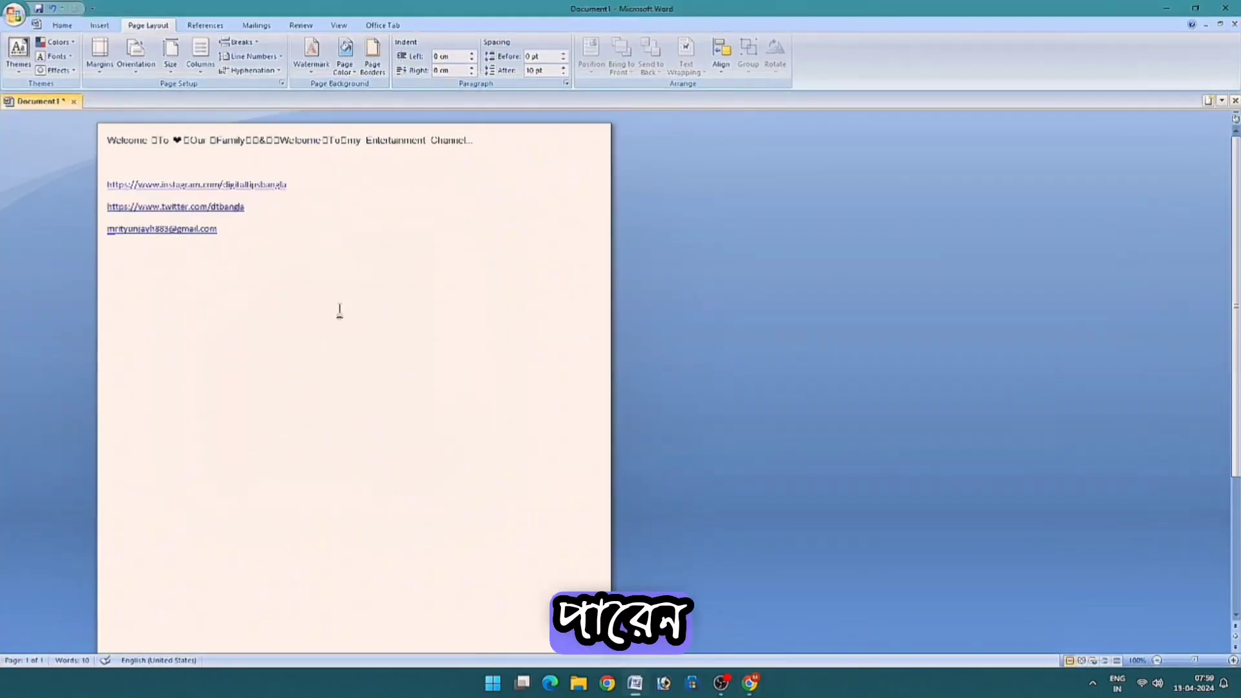
left_click_drag(493, 142, 116, 129)
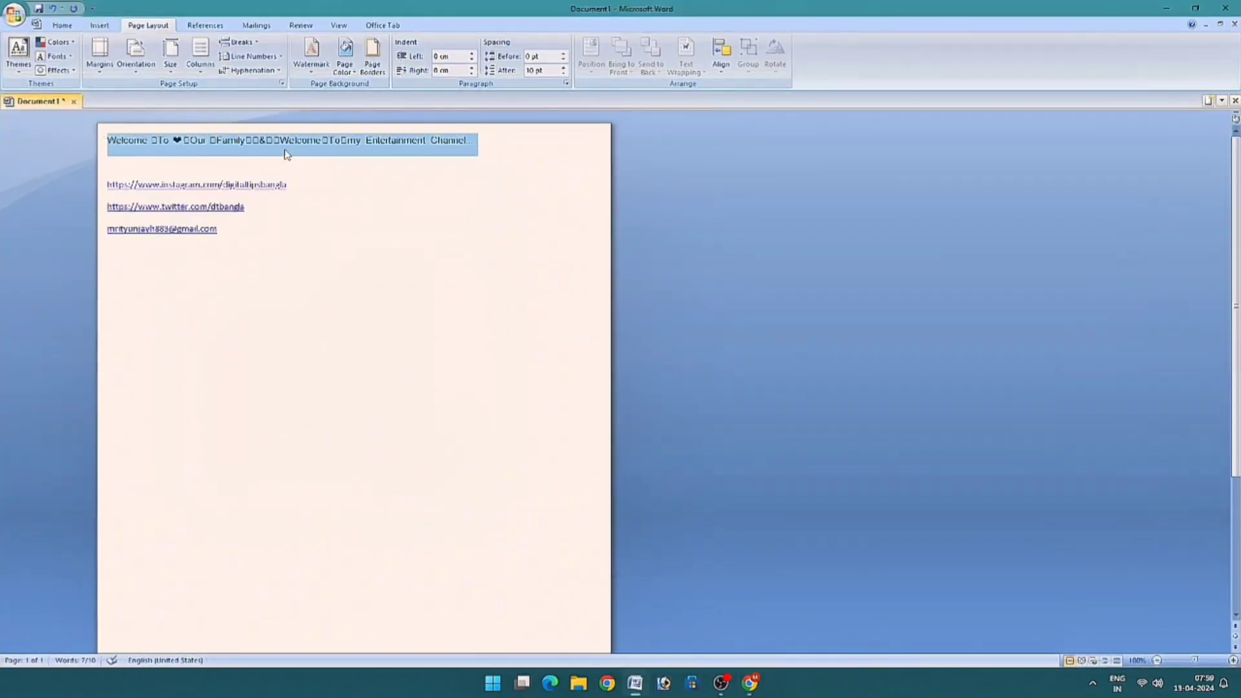
right_click(285, 144)
left_click(314, 154)
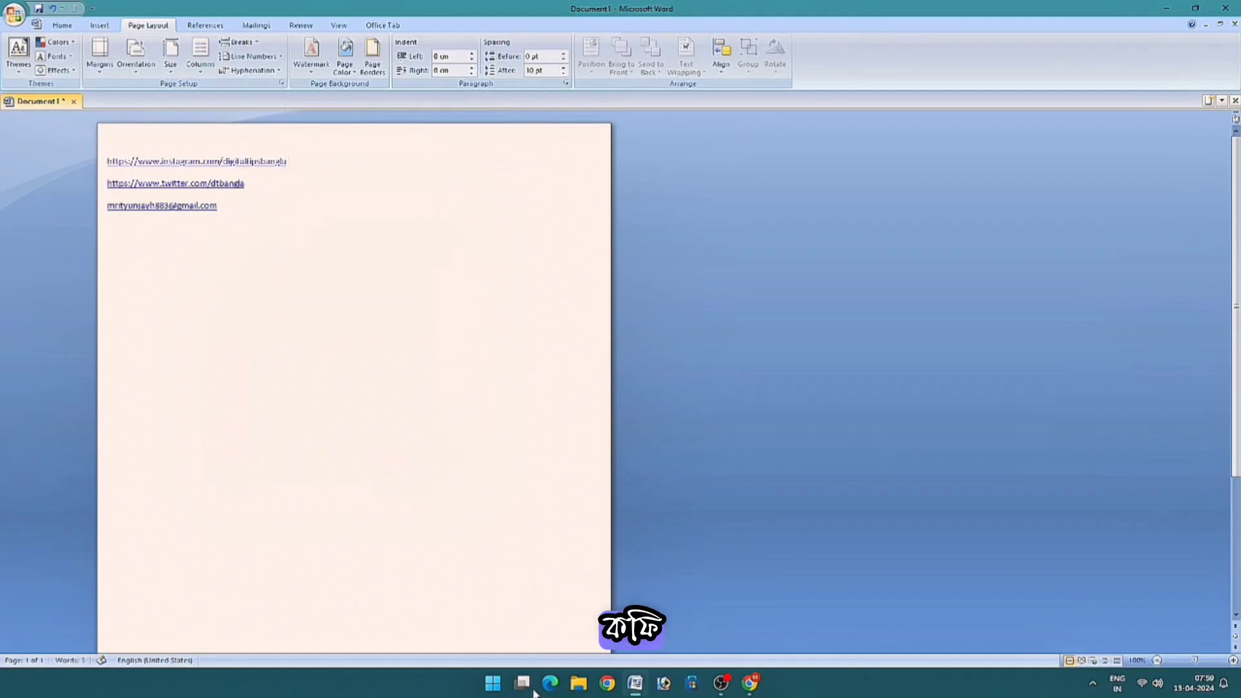
Switch back to YouTube Studio in Chrome and paste the welcome sentence as the channel description.
left_click(750, 683)
left_click(347, 520)
key("ctrl+v")
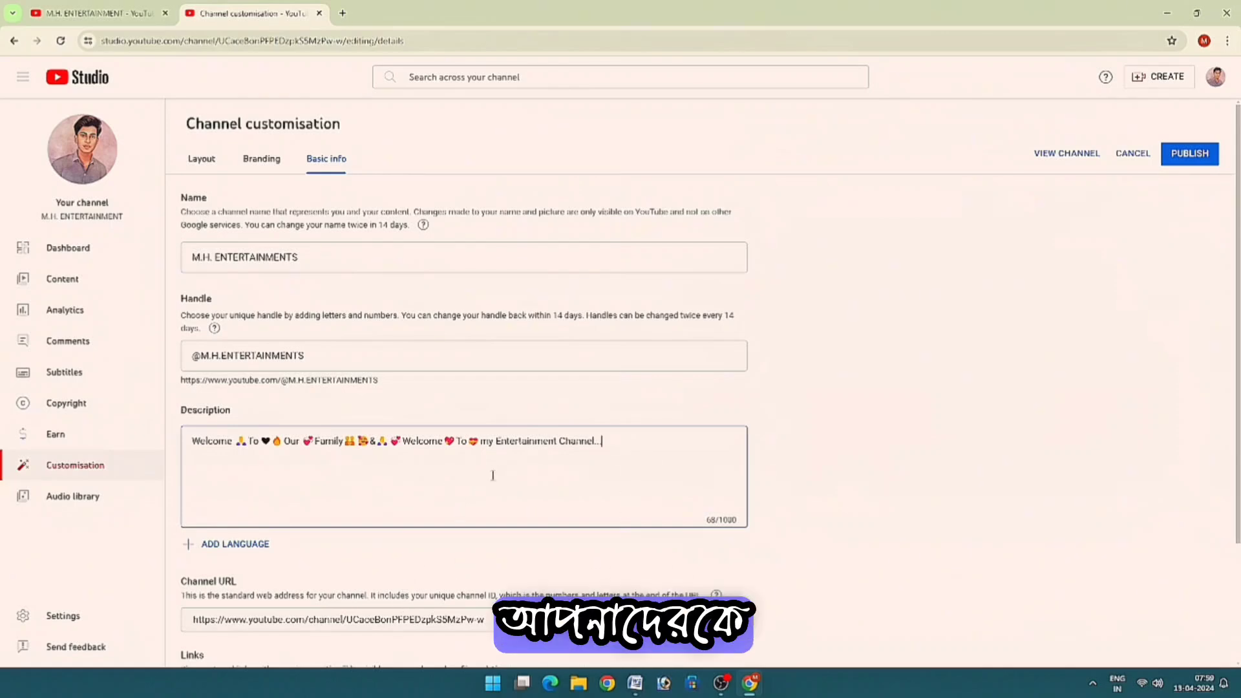
Add an external link to the channel with the title ADD ME ON INSTAGRAM.
scroll(459, 483, "down", 1)
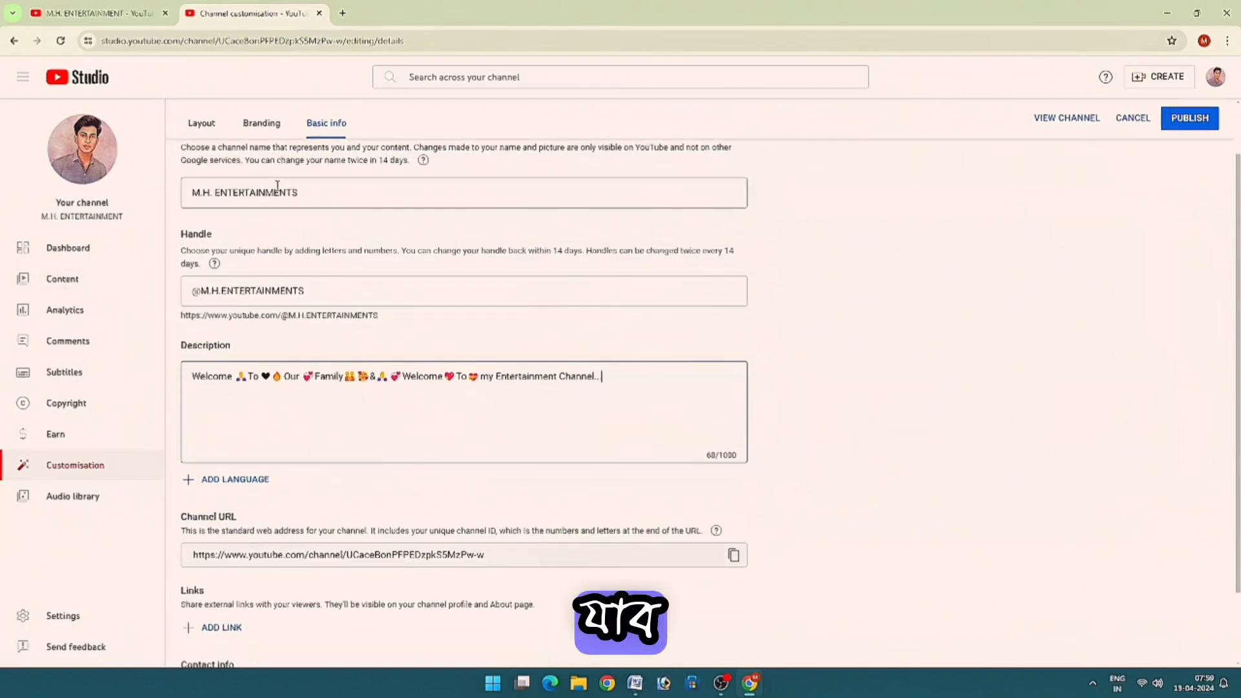
scroll(350, 286, "down", 1)
left_click_drag(175, 501, 252, 508)
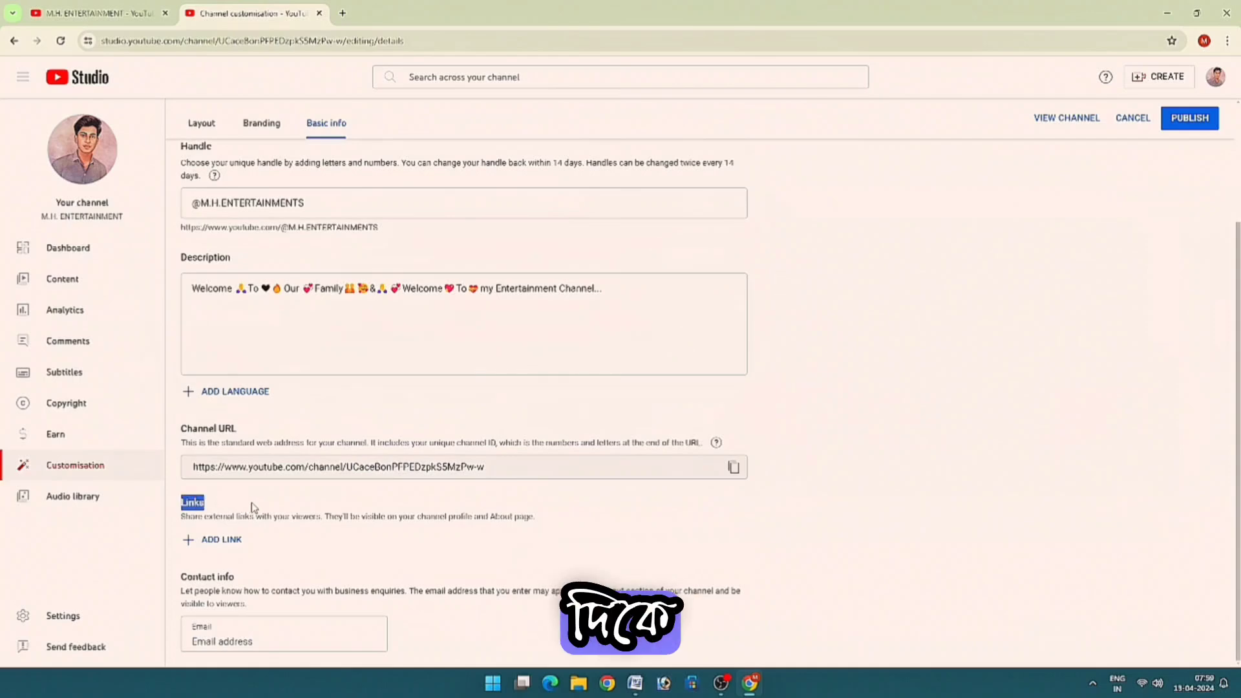
left_click(279, 506)
left_click(233, 545)
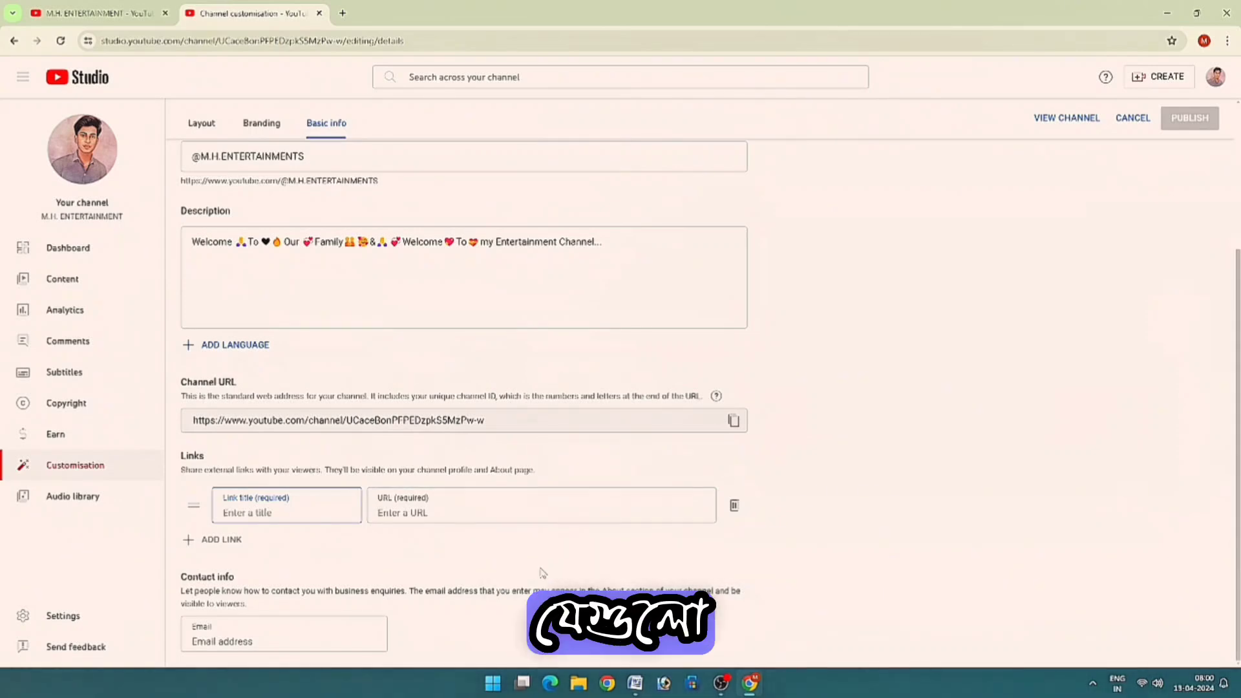
type("ADD ME ON INSTA")
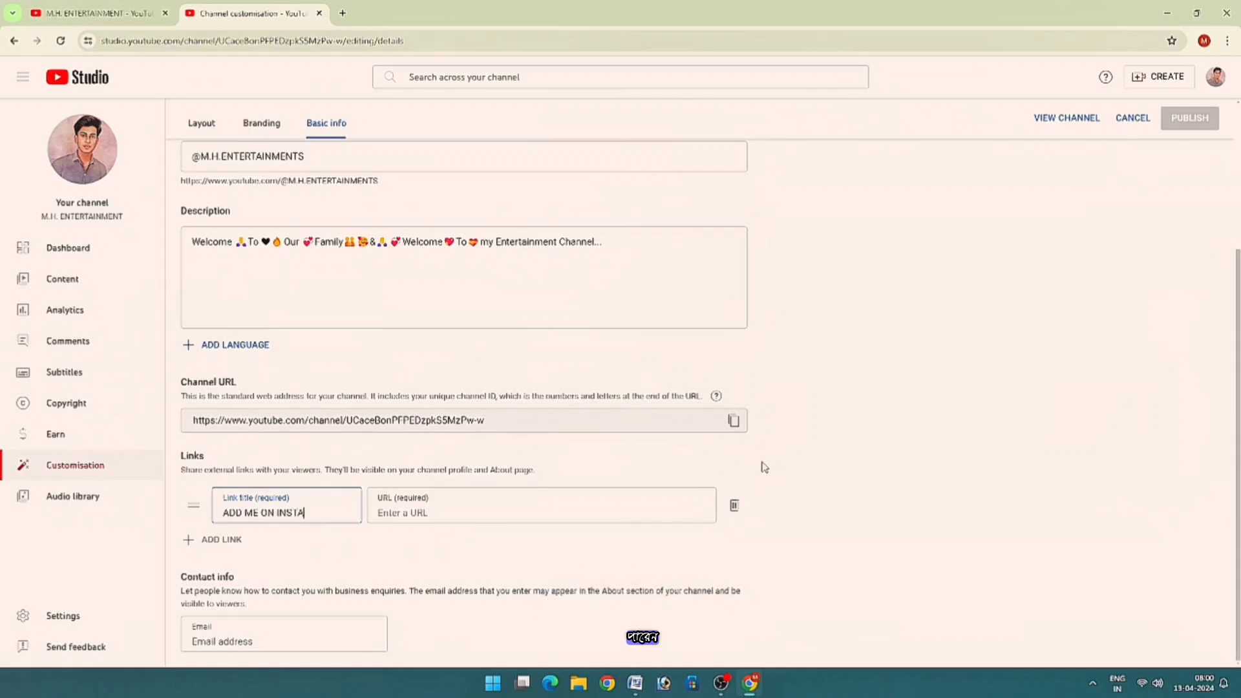
type("RAM")
left_click_drag(334, 513, 193, 511)
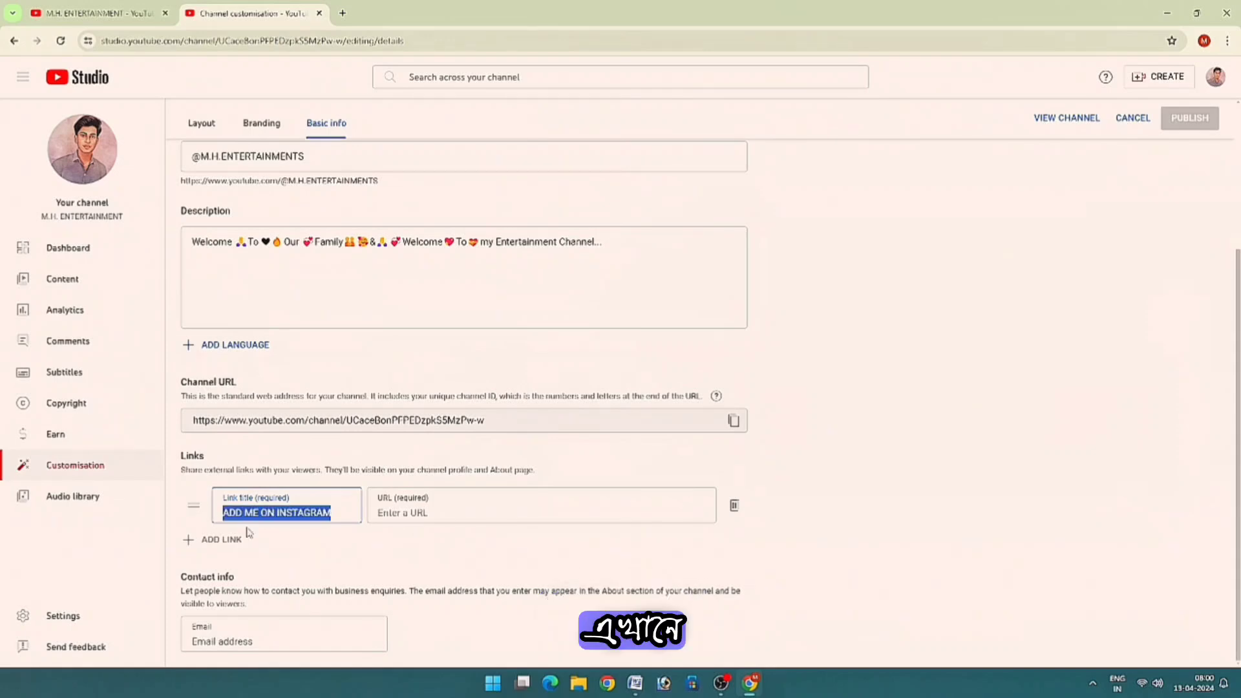
left_click(329, 543)
left_click(420, 518)
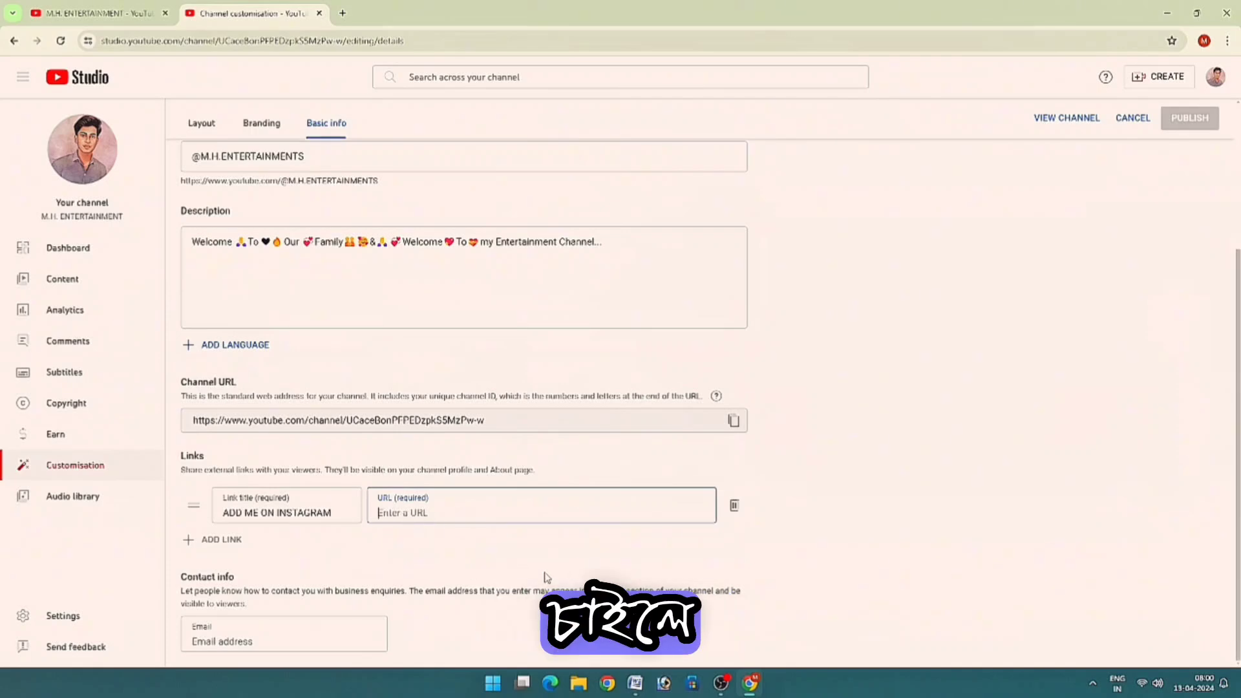
left_click(664, 685)
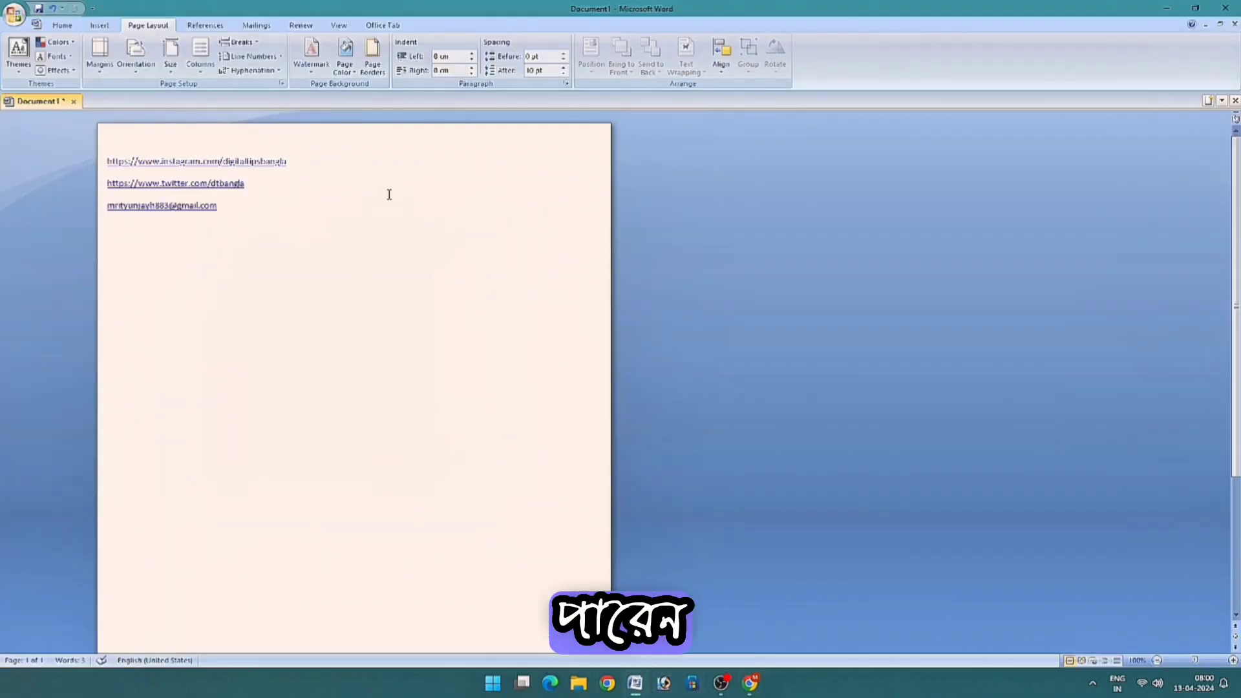
left_click_drag(311, 168, 68, 177)
key("ctrl+c")
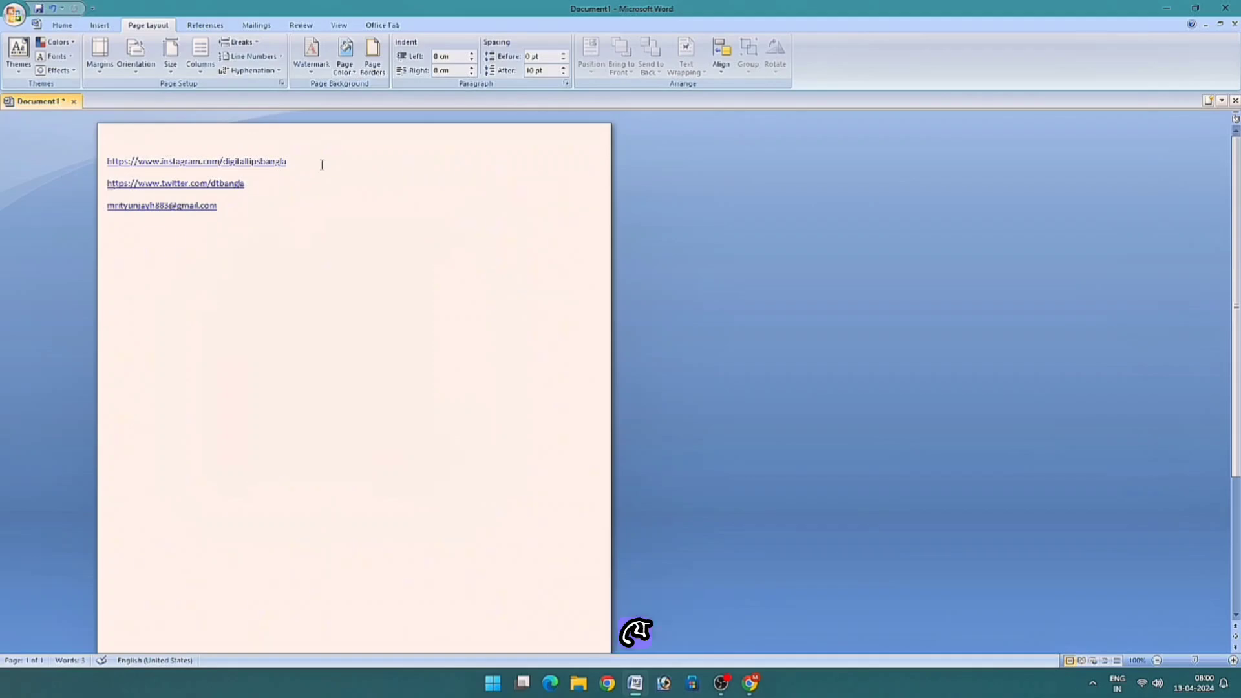
left_click_drag(322, 167, 100, 162)
right_click(179, 173)
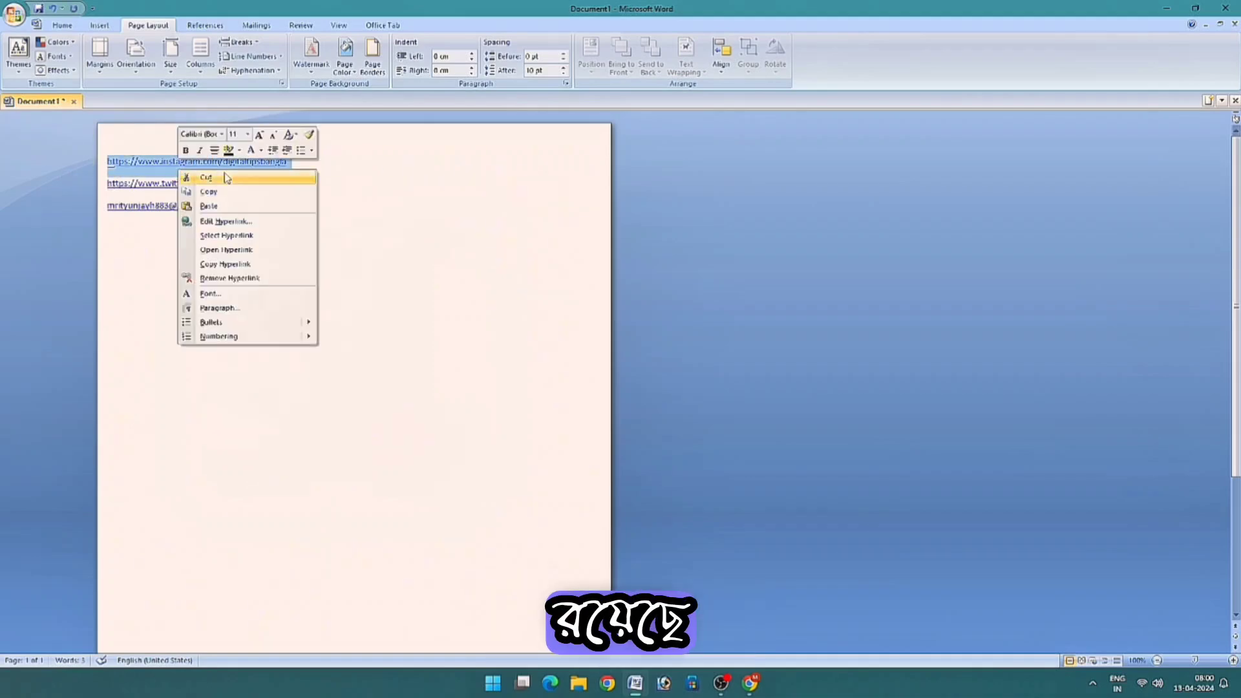
left_click(216, 176)
left_click(748, 684)
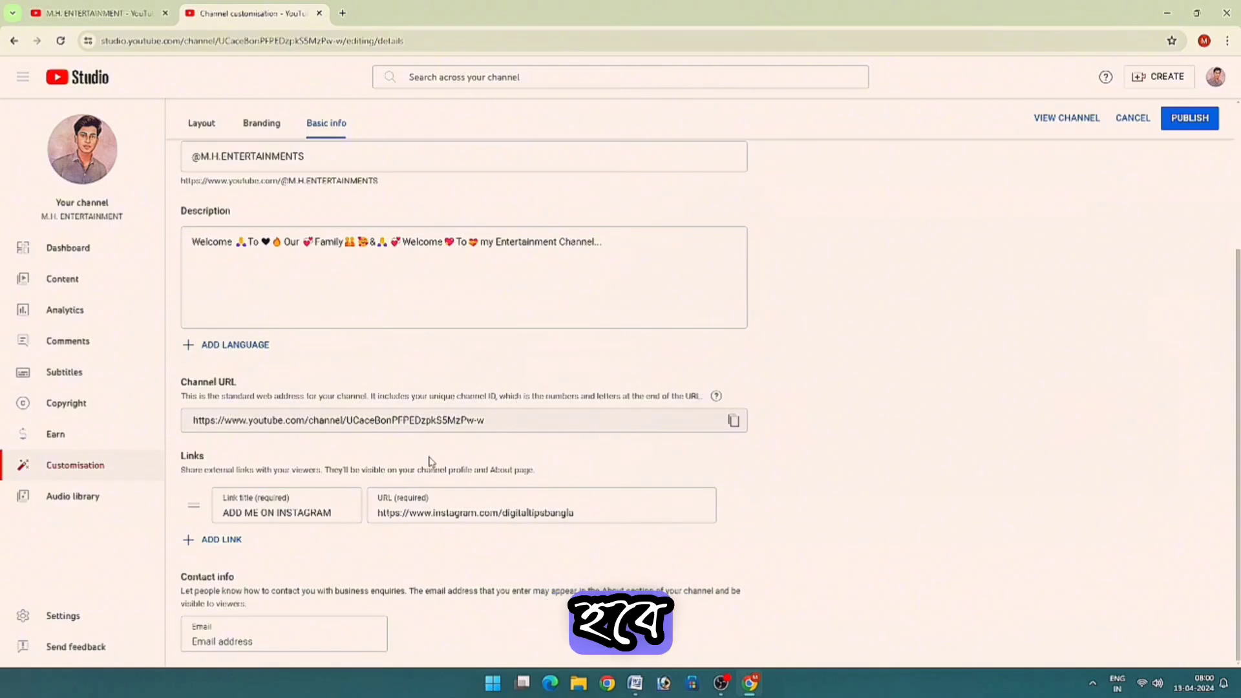
Switch to the Word document, cut the contact e-mail address and fill it in as the channel's contact e-mail.
left_click(238, 635)
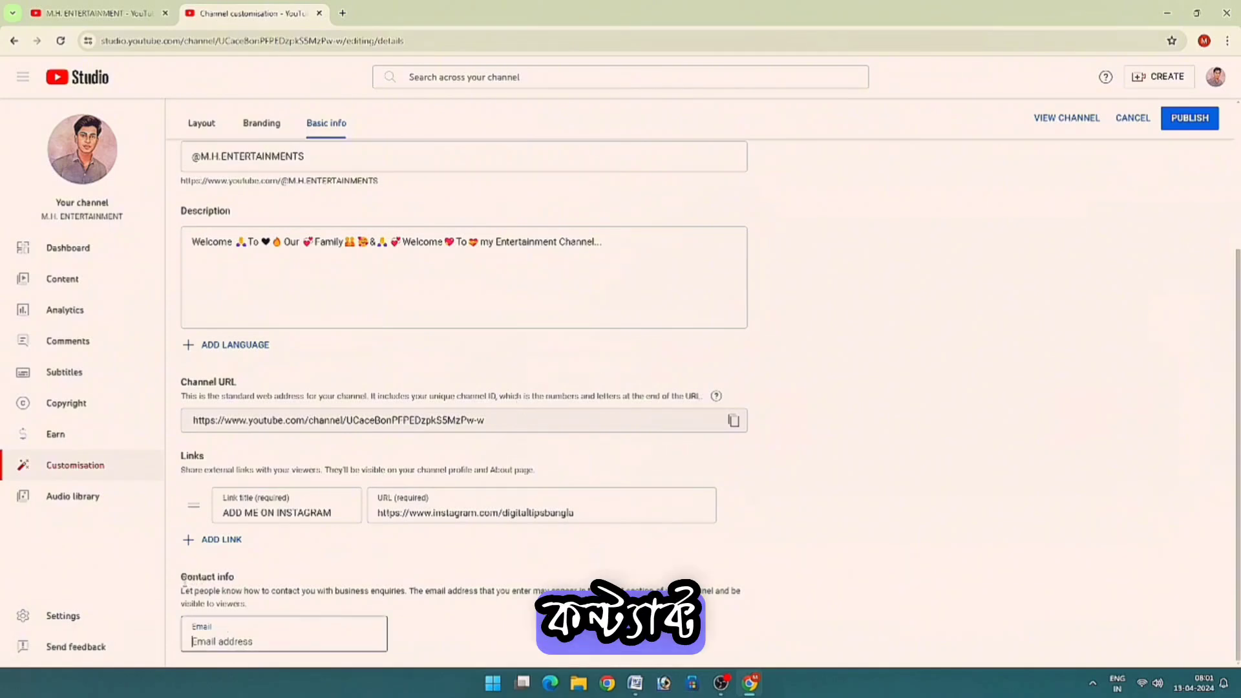
left_click_drag(190, 590, 431, 615)
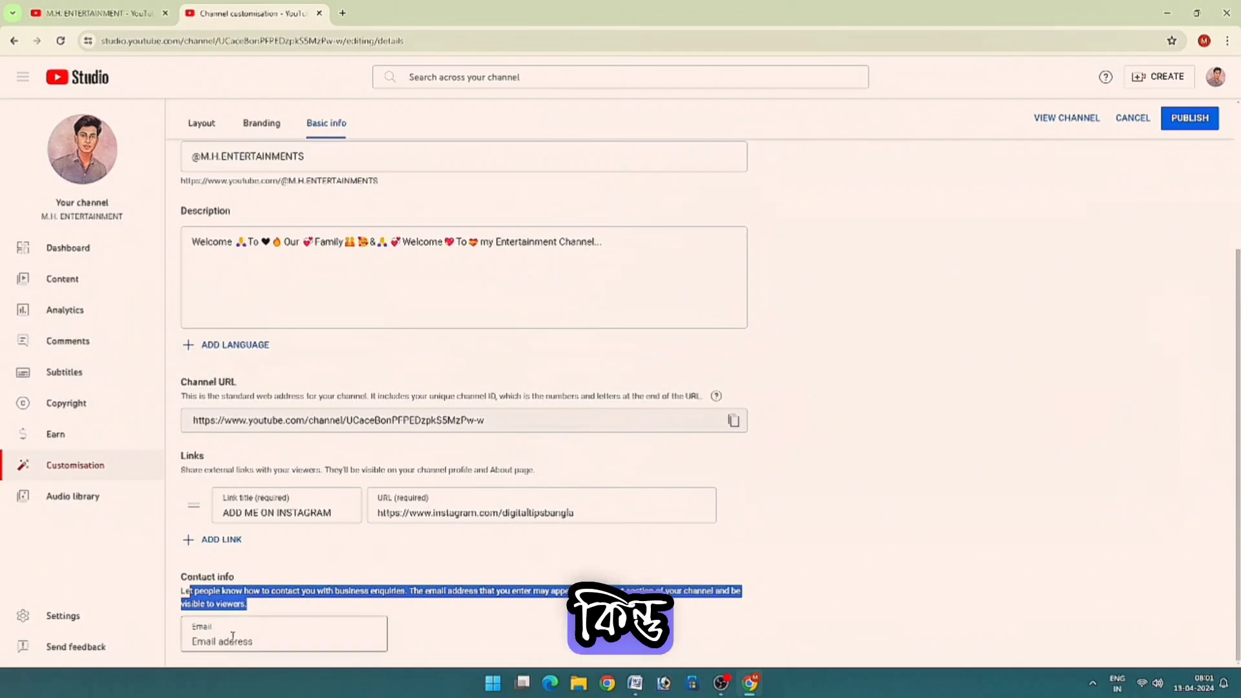
left_click(284, 634)
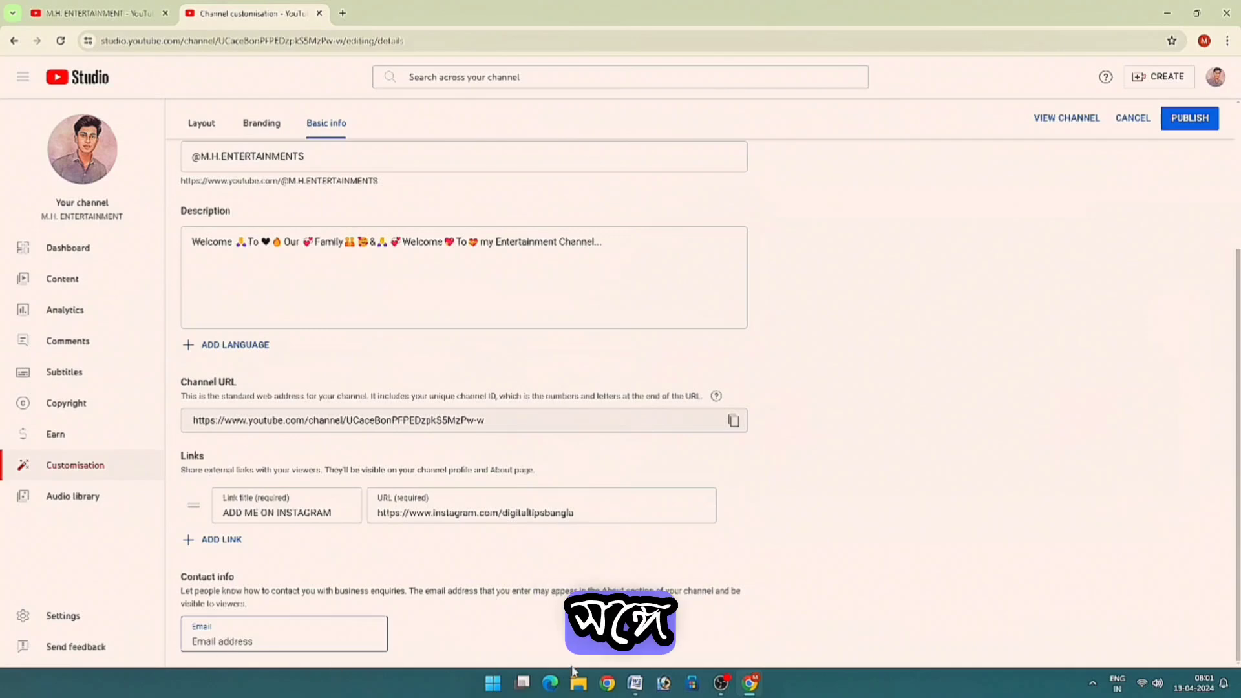
left_click(748, 685)
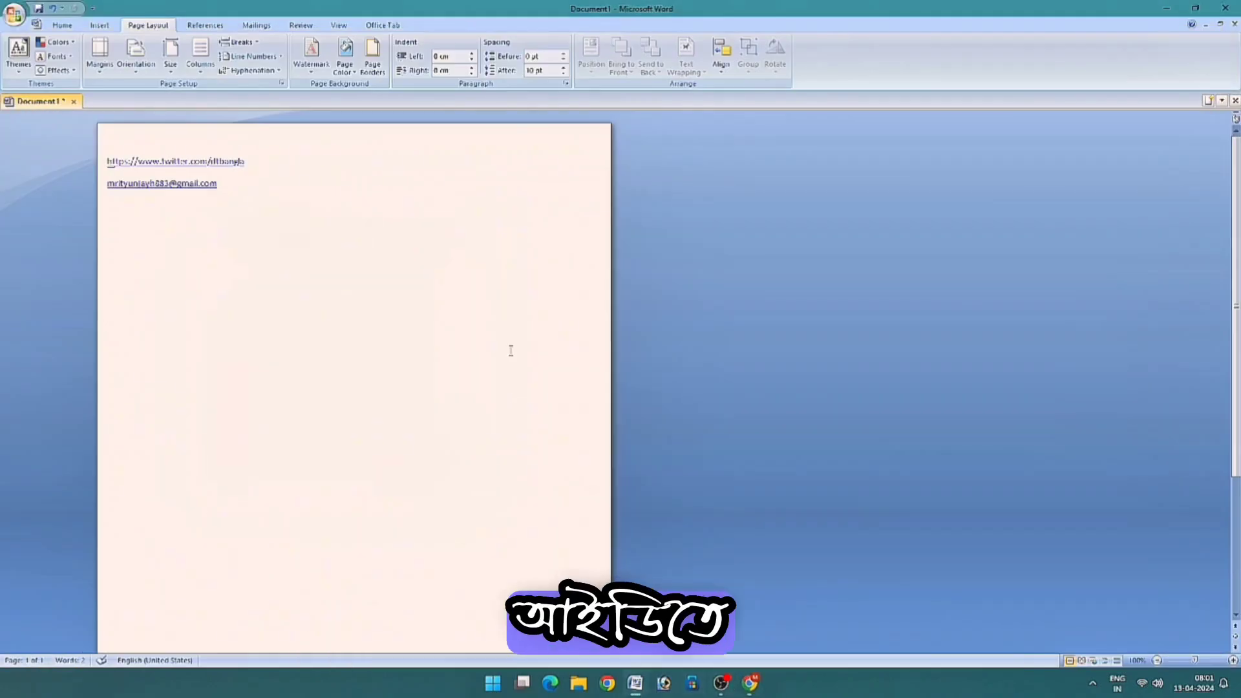
left_click_drag(223, 198, 103, 198)
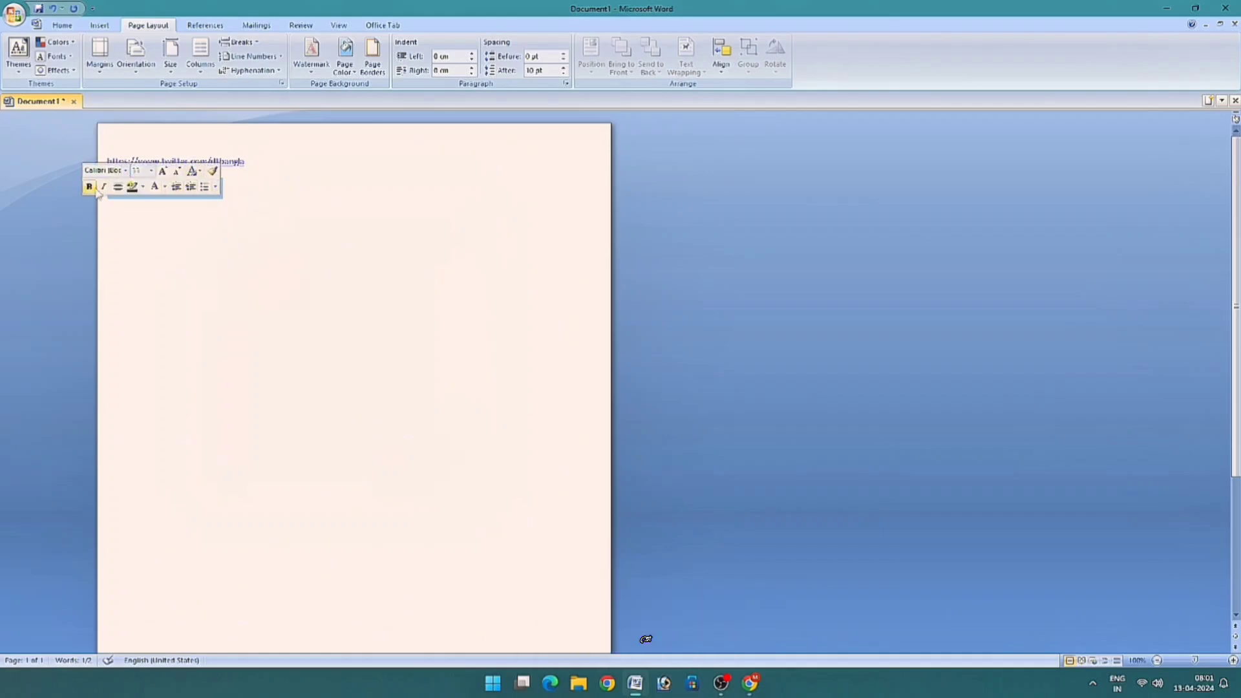
left_click(123, 201)
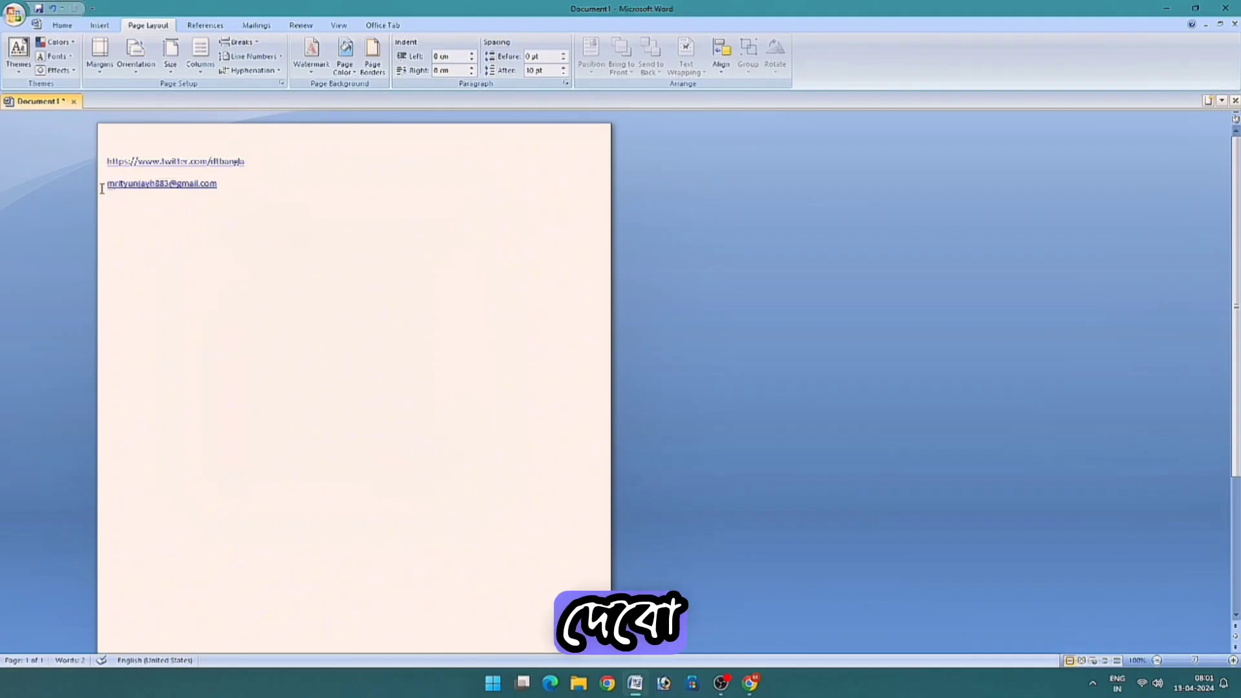
left_click_drag(103, 188, 220, 194)
right_click(161, 185)
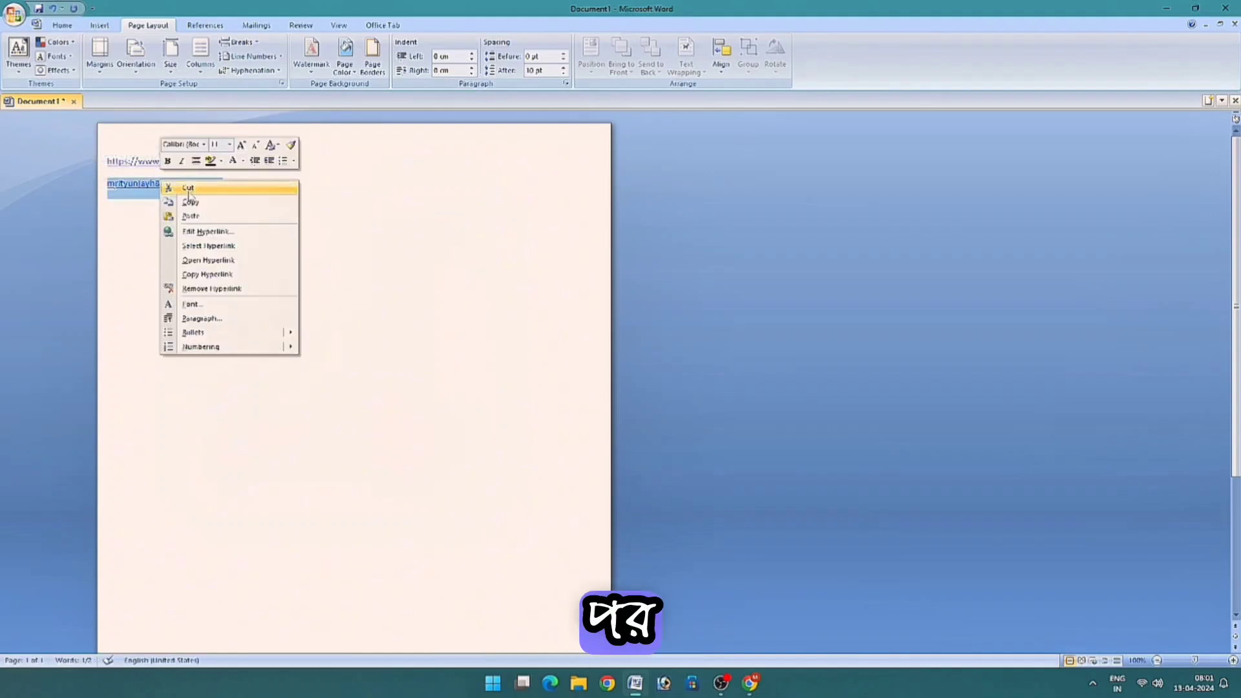
left_click(189, 188)
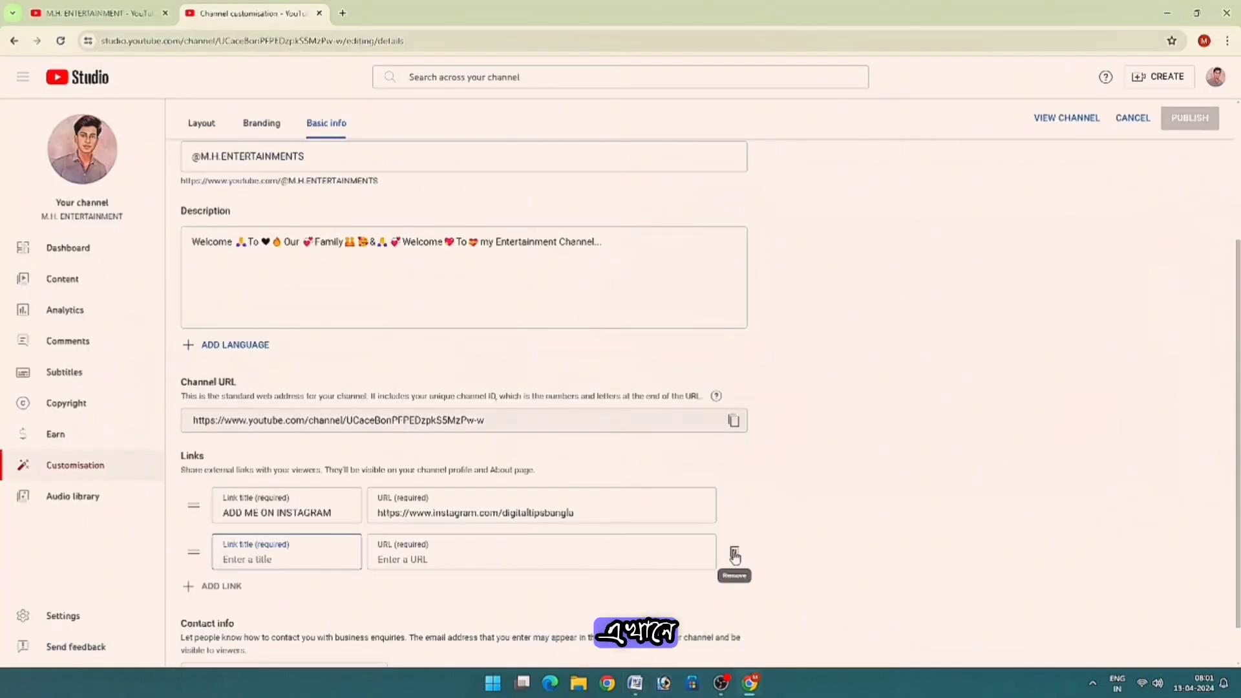
Remove the empty second link from the channel's external links and open the Branding settings.
left_click(735, 555)
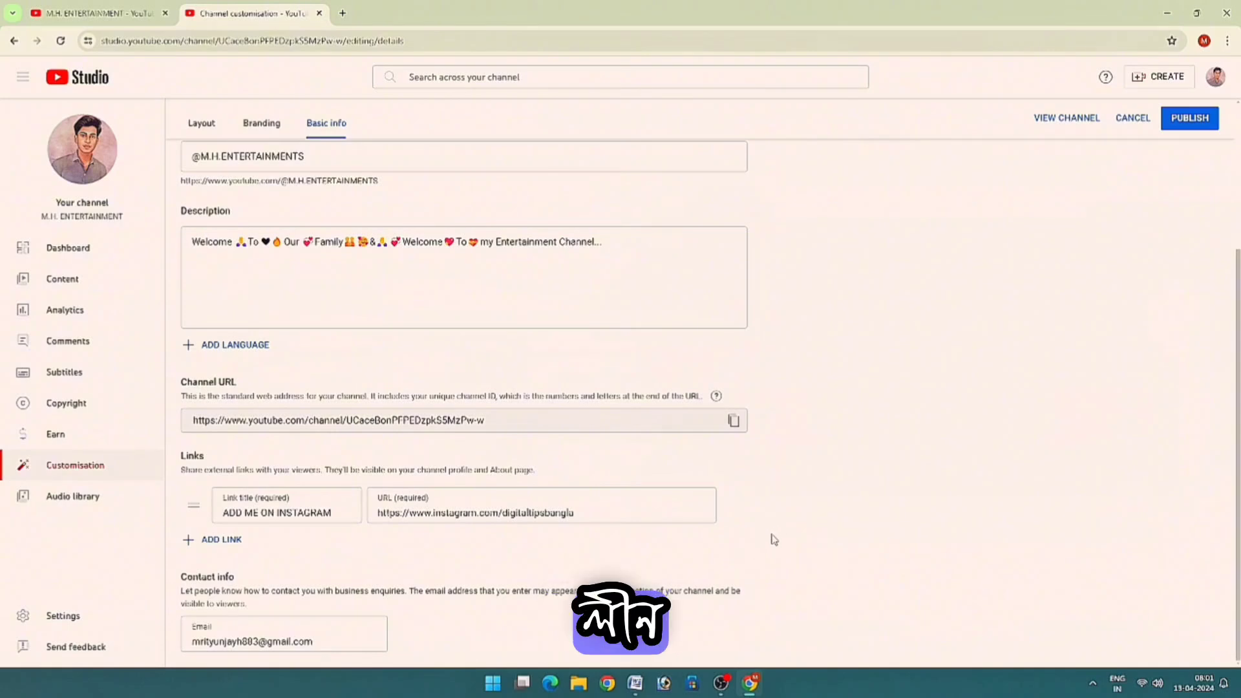
scroll(775, 539, "up", 3)
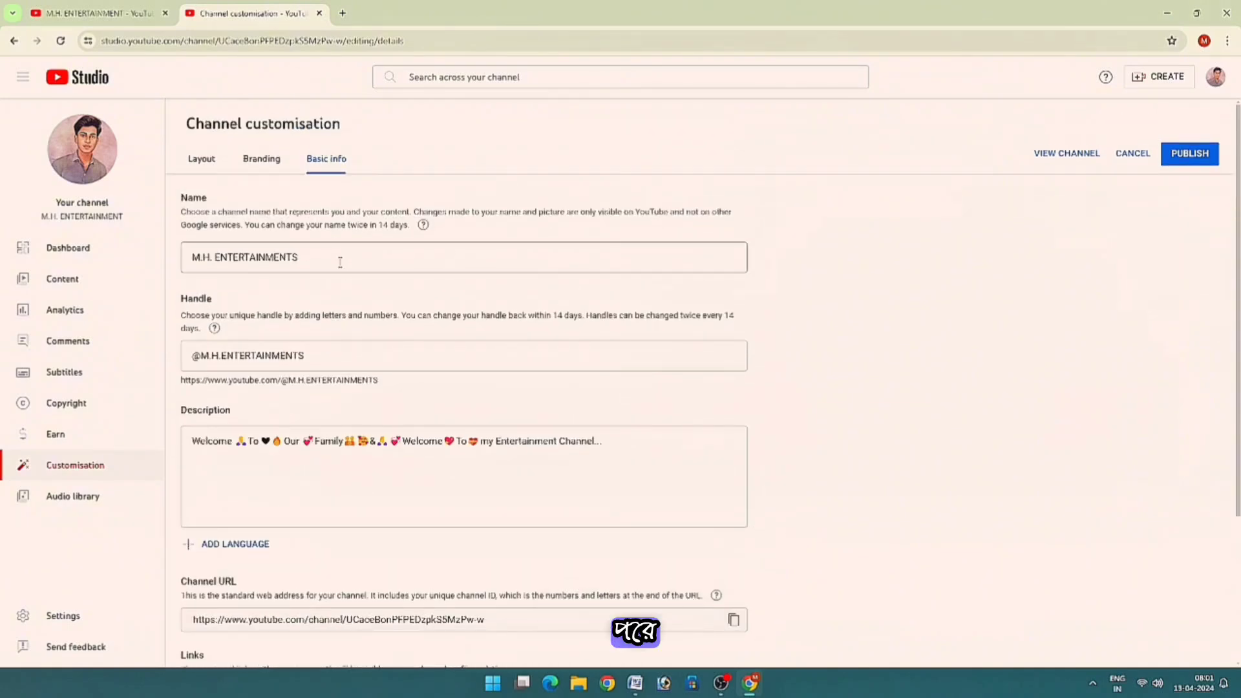
left_click(265, 160)
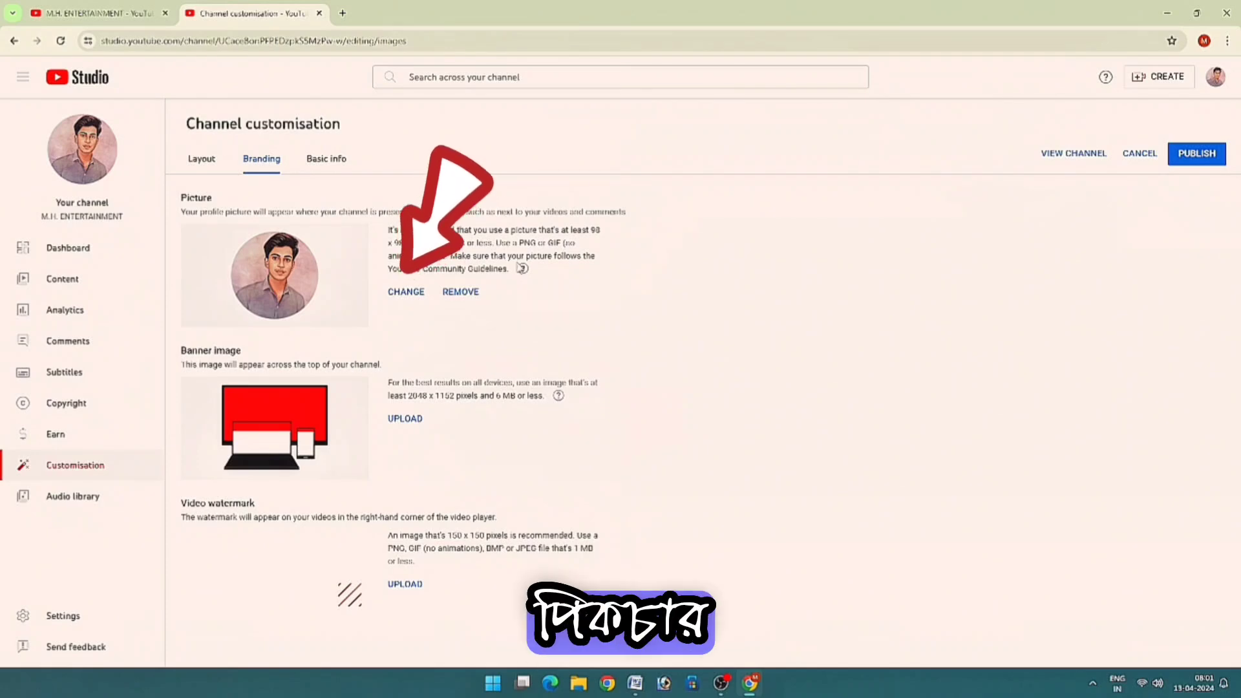
Examine the image requirements for the profile picture, banner image and video watermark in the Branding settings.
left_click_drag(172, 200, 713, 364)
left_click(714, 364)
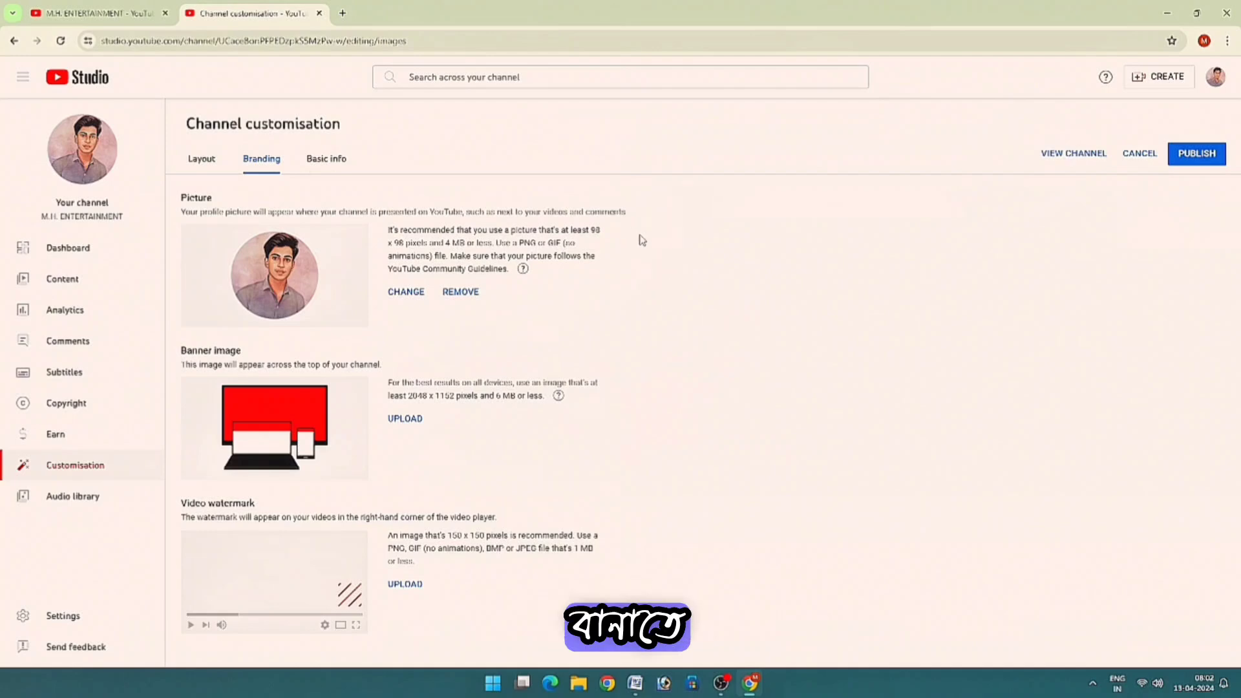
left_click_drag(389, 387, 540, 424)
left_click(495, 447)
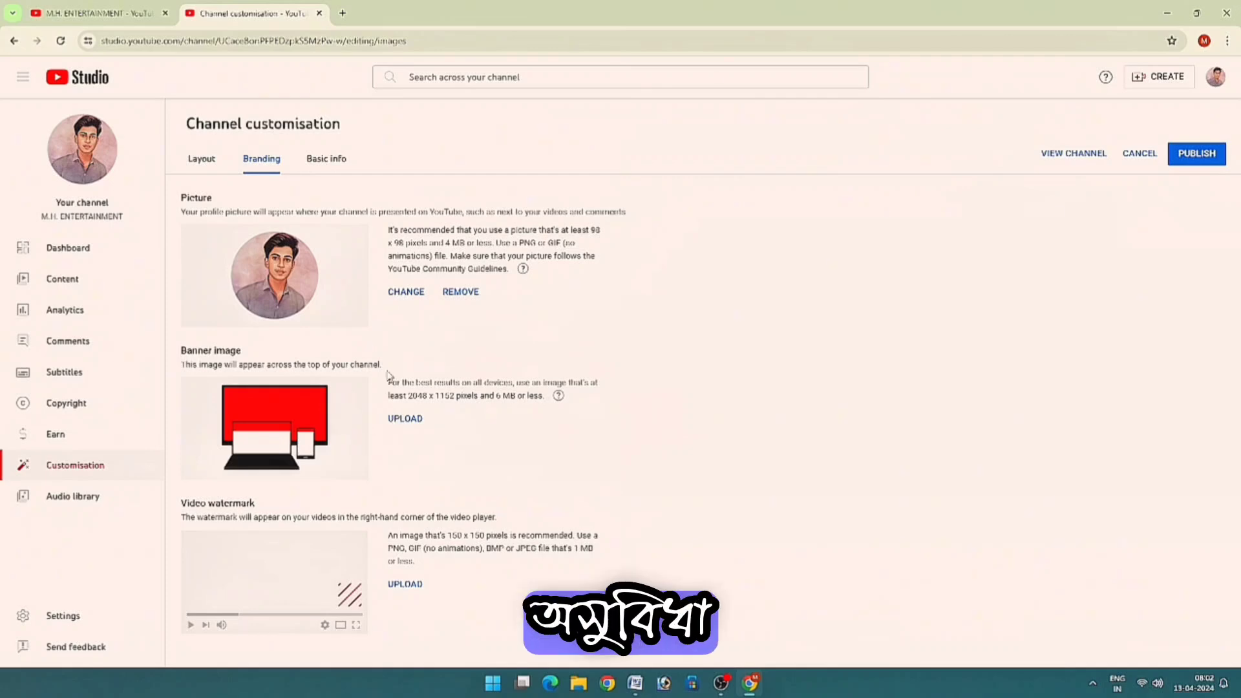
left_click_drag(407, 395, 523, 400)
left_click(463, 436)
left_click(499, 428)
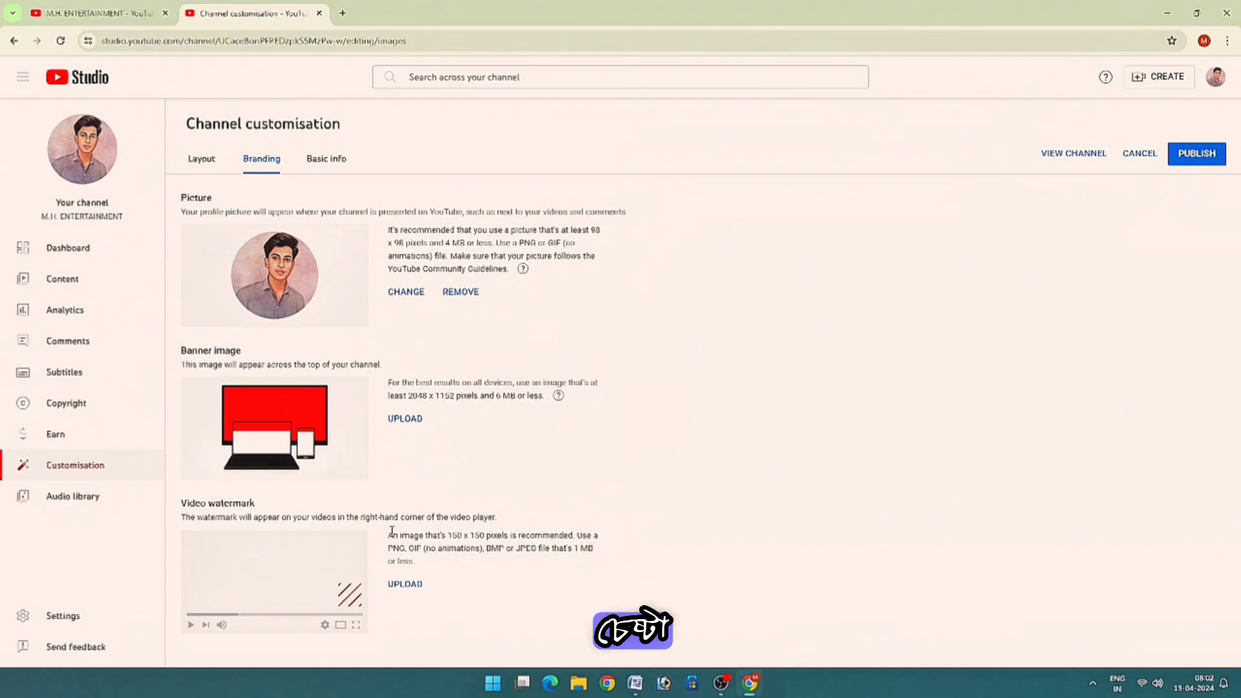
left_click_drag(389, 535, 528, 550)
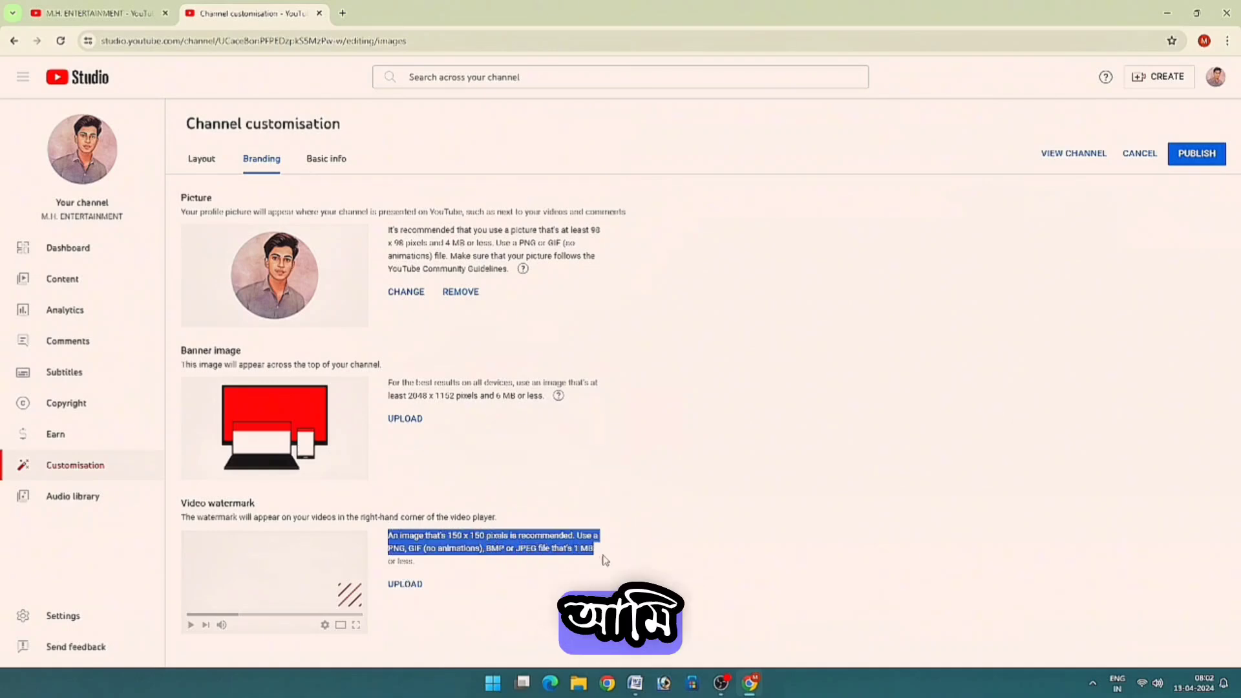
left_click(548, 597)
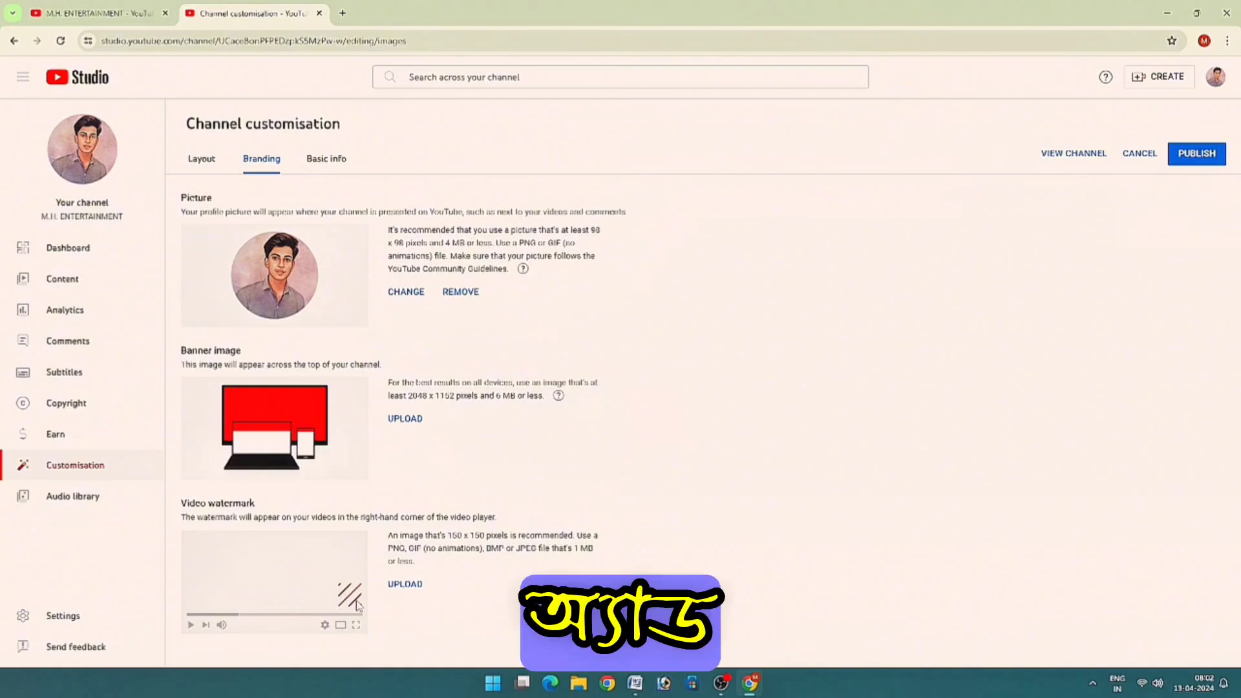
Start uploading a video watermark and look through the images in the Digital Tips Bangla folder.
left_click(399, 585)
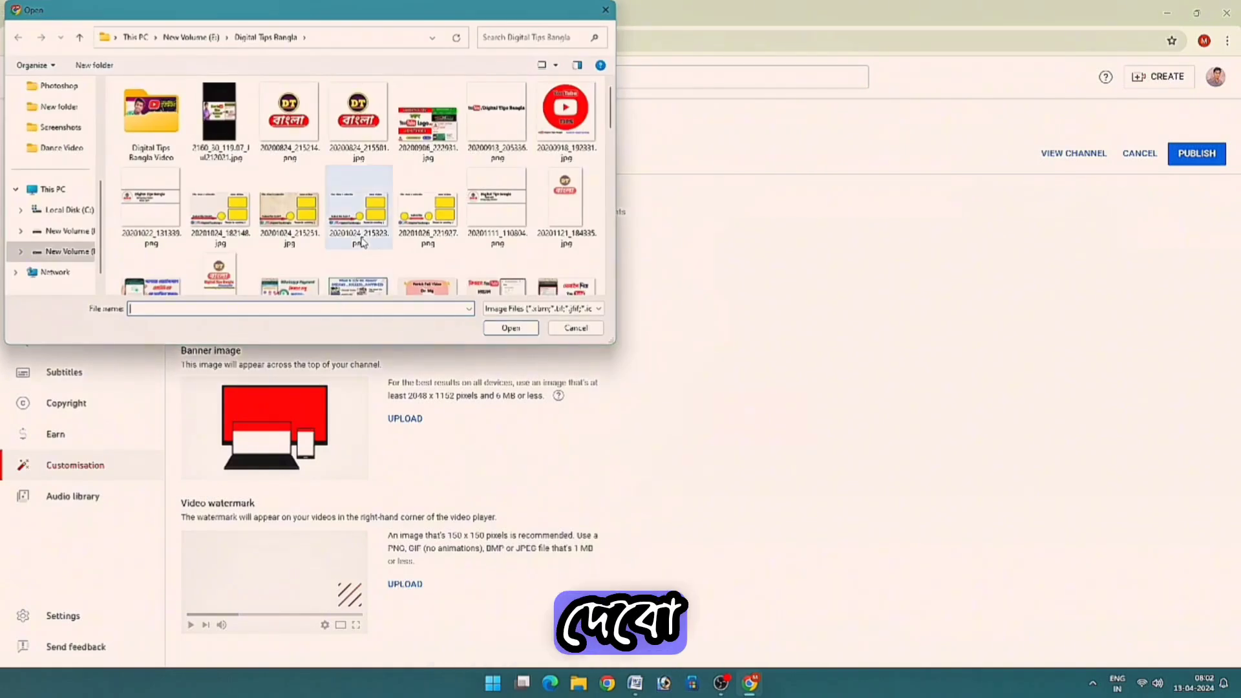
scroll(362, 242, "down", 10)
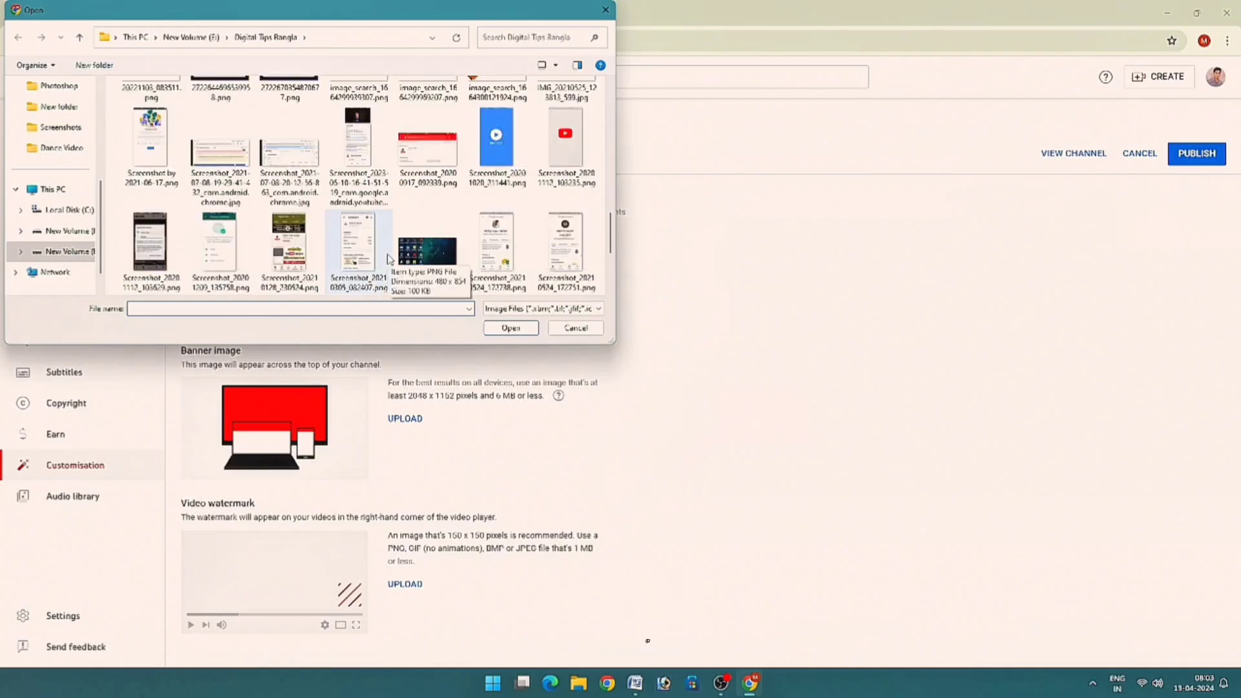
scroll(308, 268, "down", 3)
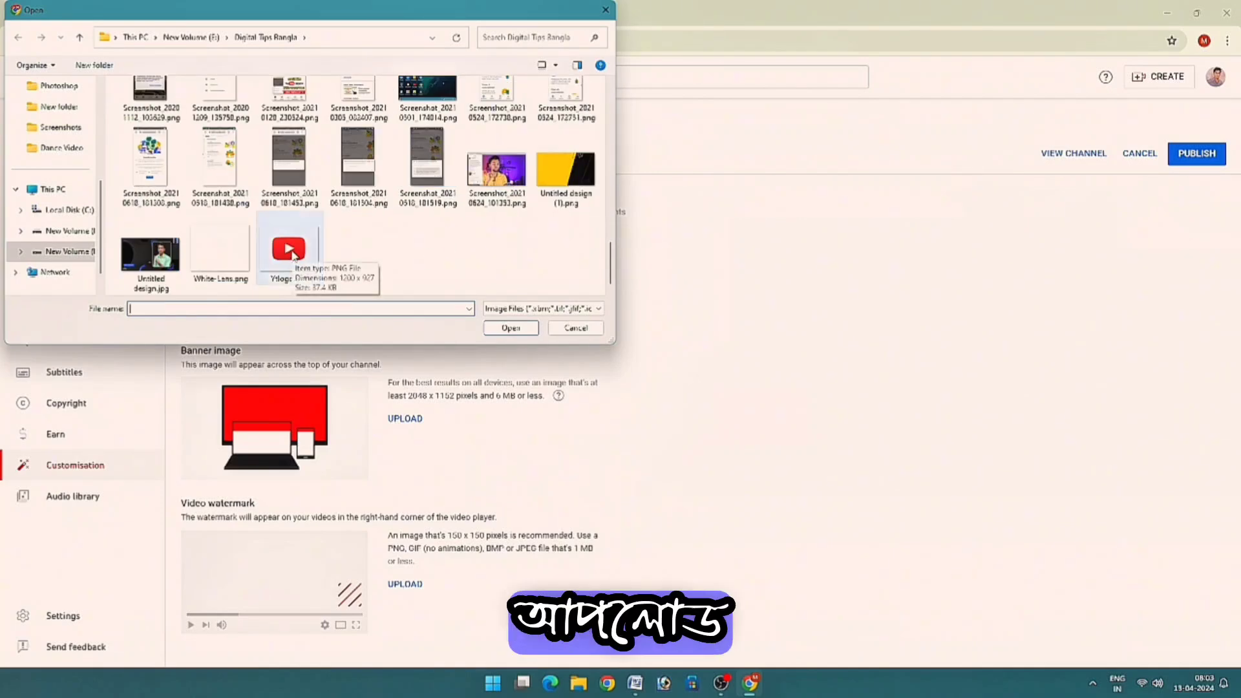
scroll(294, 255, "up", 5)
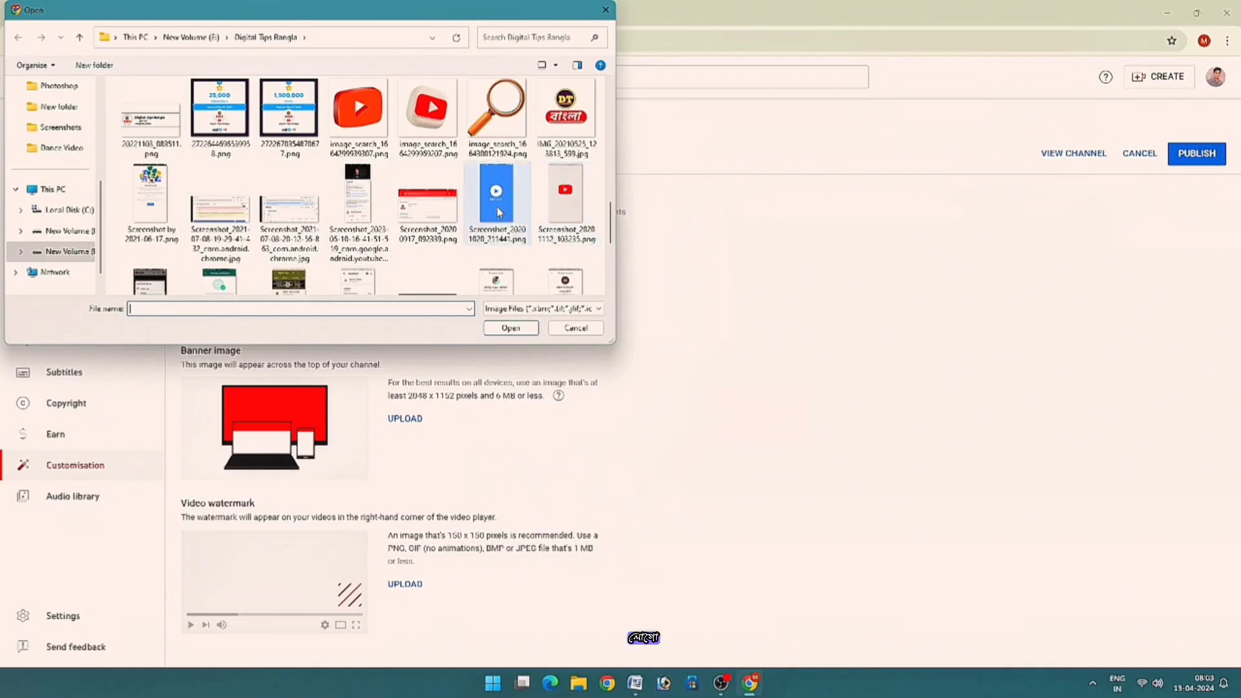
scroll(485, 214, "up", 3)
scroll(489, 223, "up", 3)
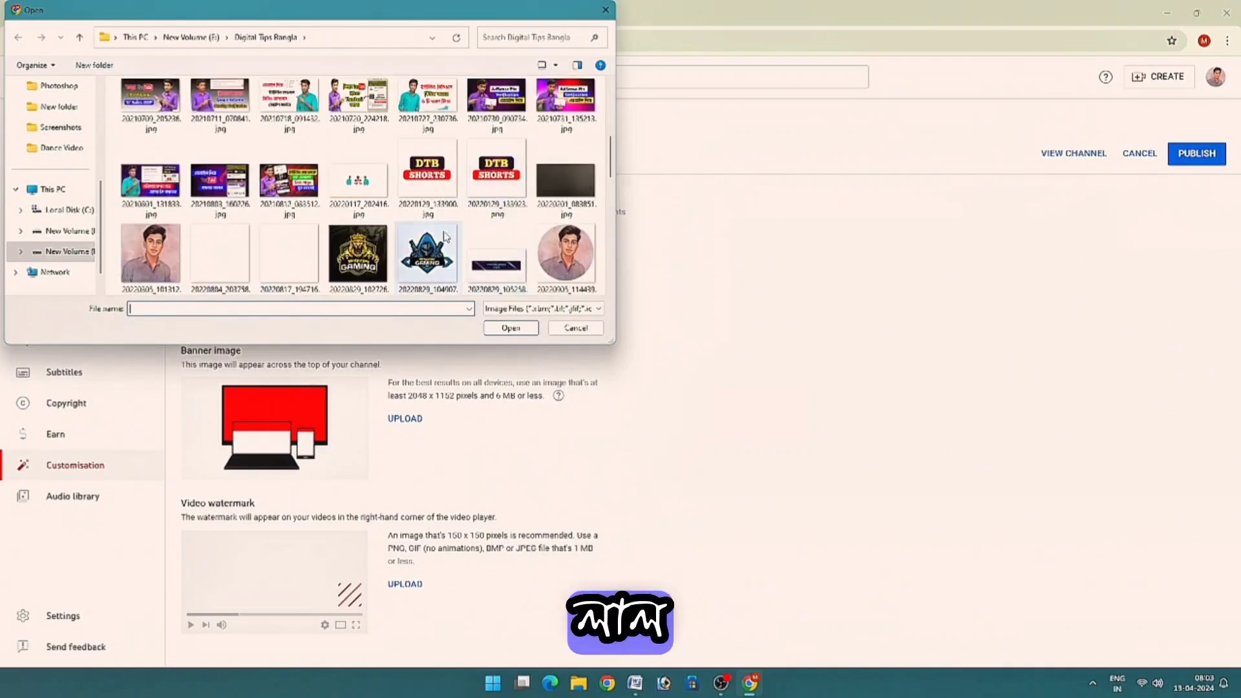
scroll(445, 237, "up", 3)
double_click(148, 110)
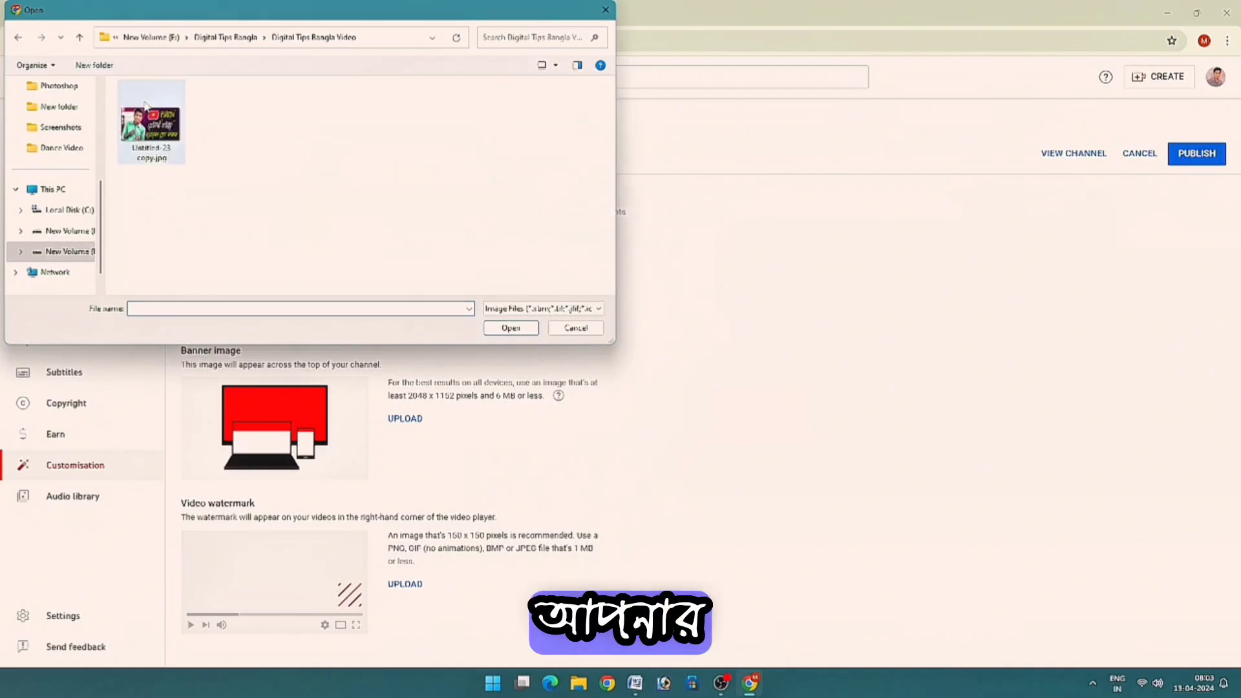
left_click(72, 251)
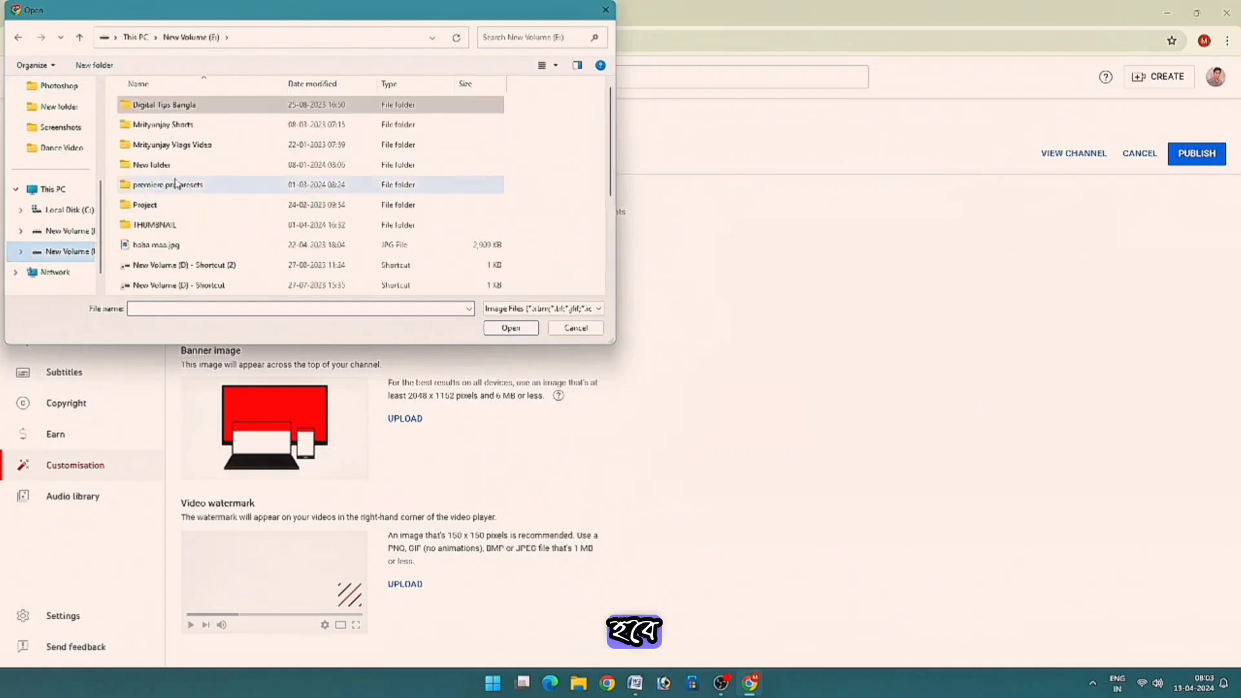
double_click(207, 107)
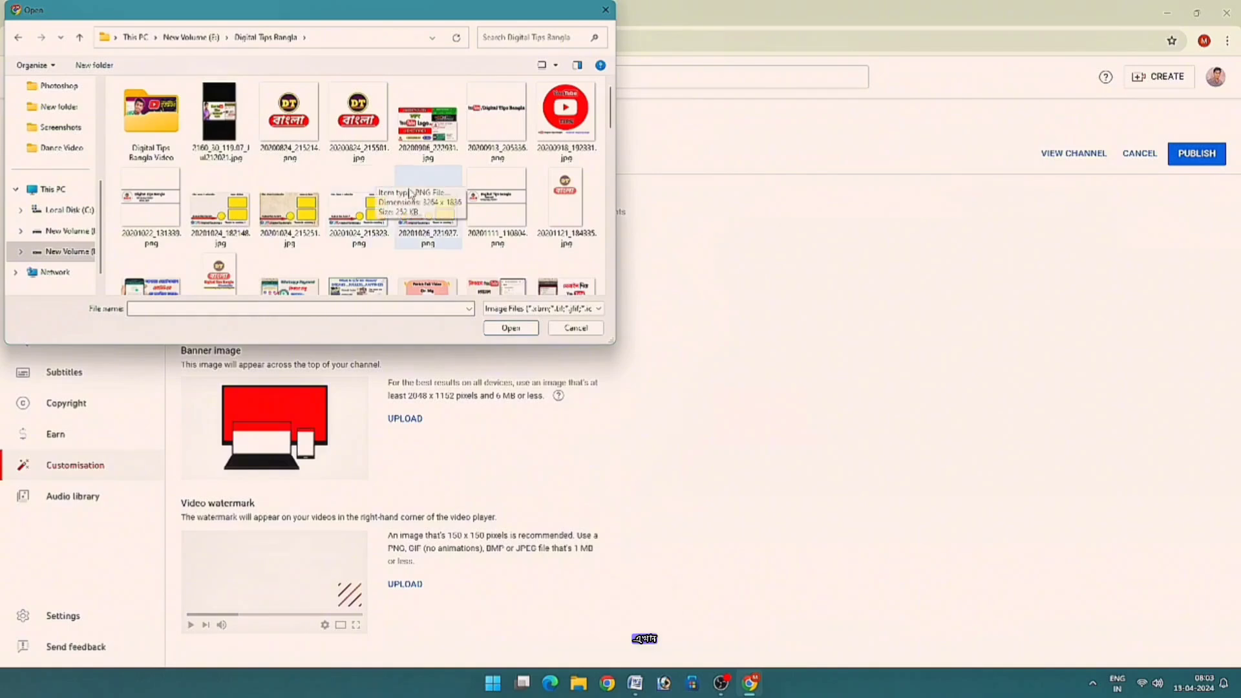
Upload Ytlogo.png from the Digital Tips Bangla folder as the video watermark and accept the proposed crop.
scroll(388, 200, "down", 5)
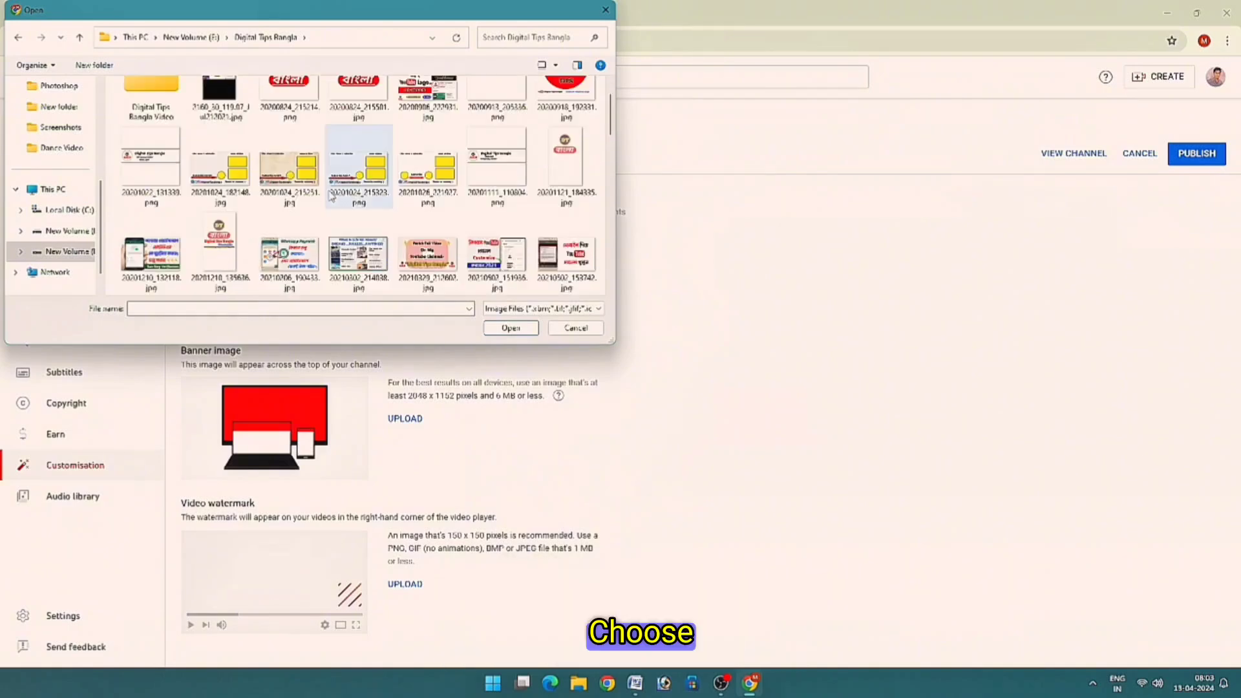
scroll(483, 204, "down", 1)
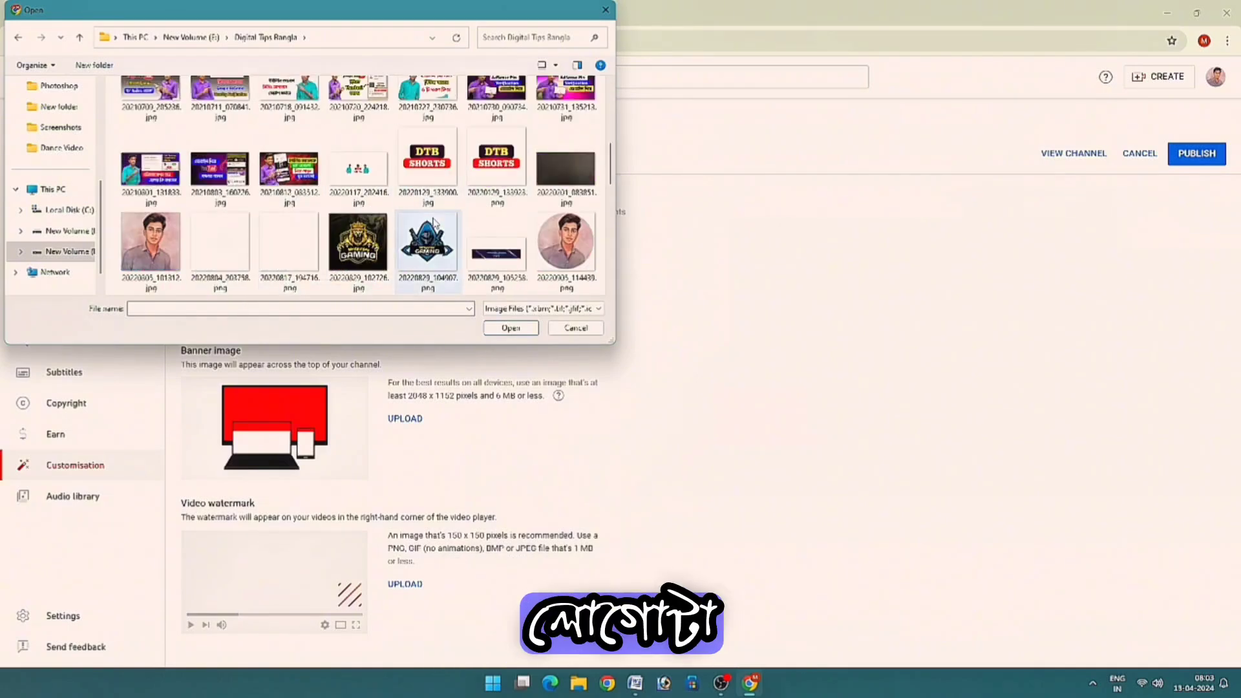
scroll(484, 239, "down", 2)
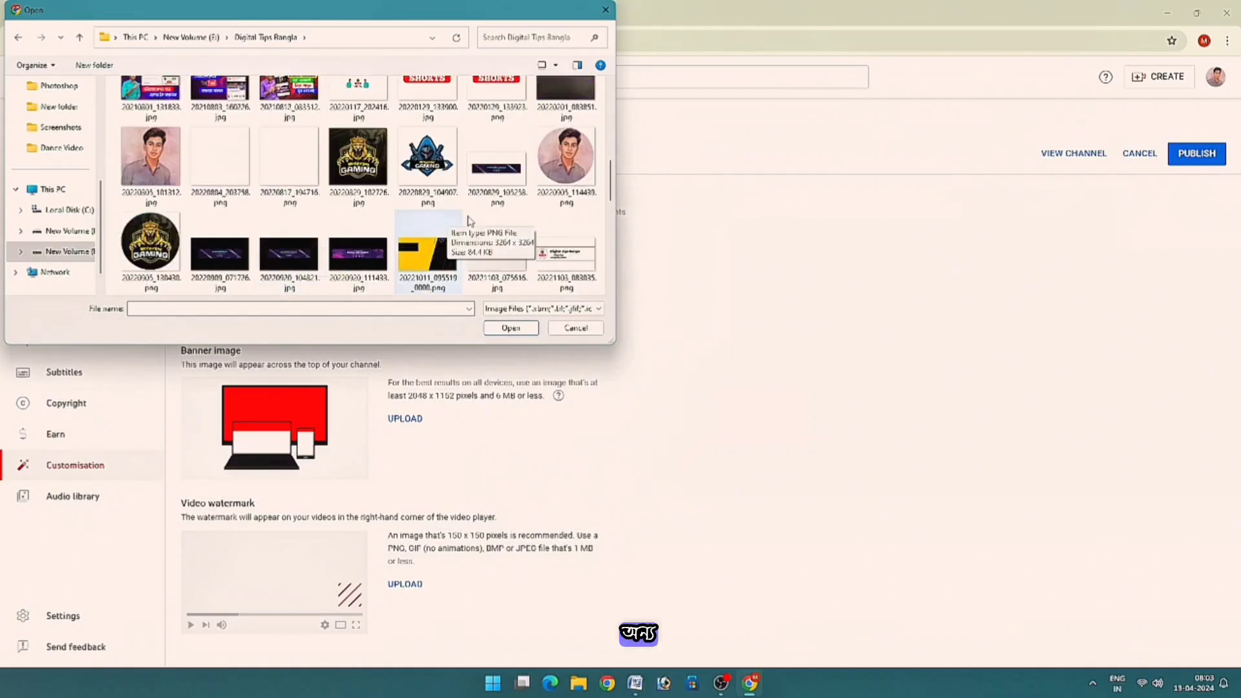
scroll(420, 241, "down", 6)
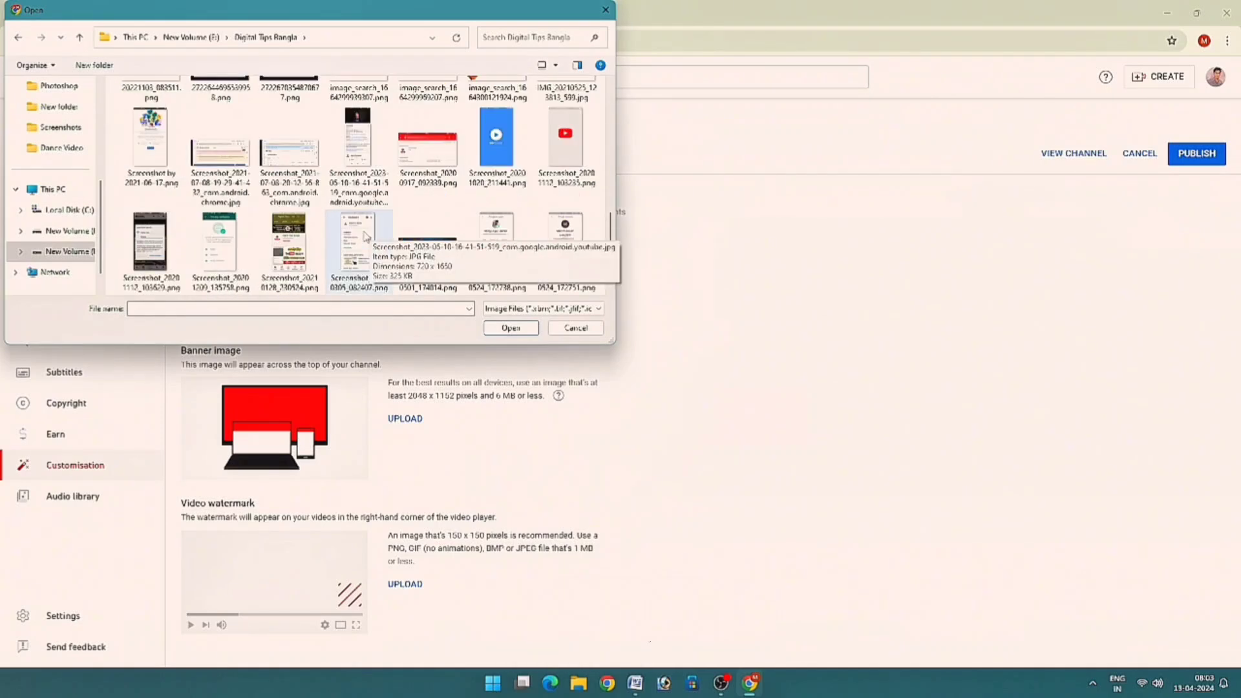
left_click(303, 251)
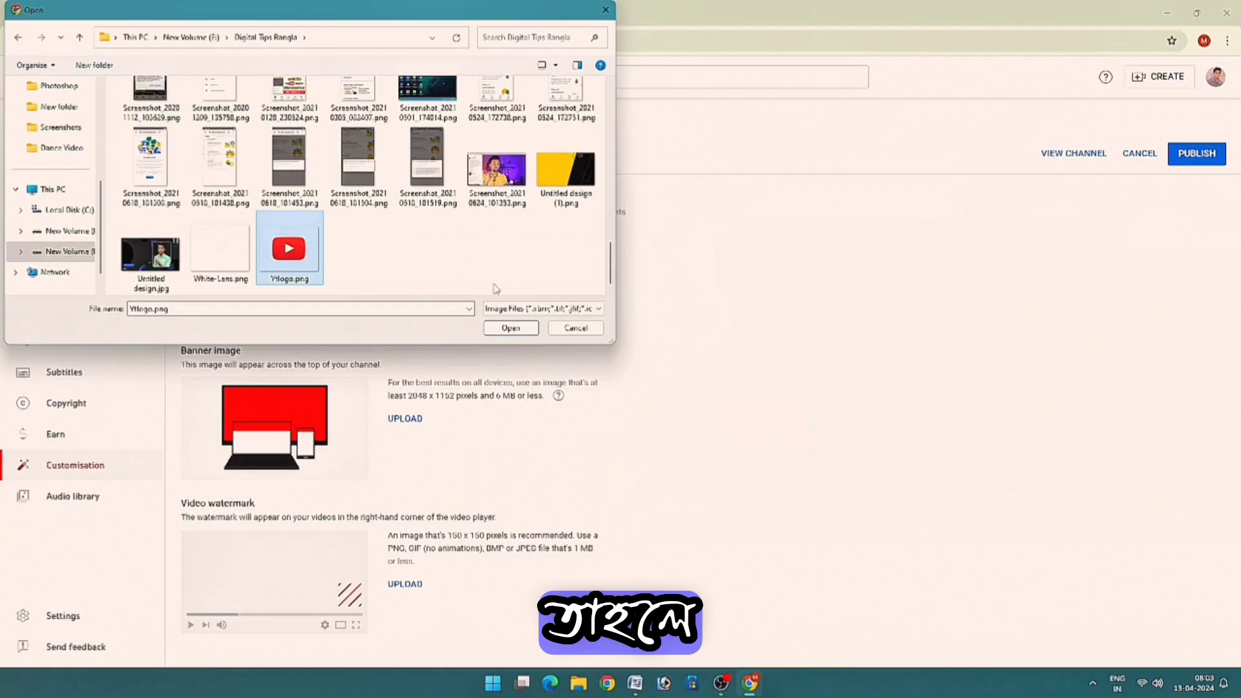
left_click(510, 328)
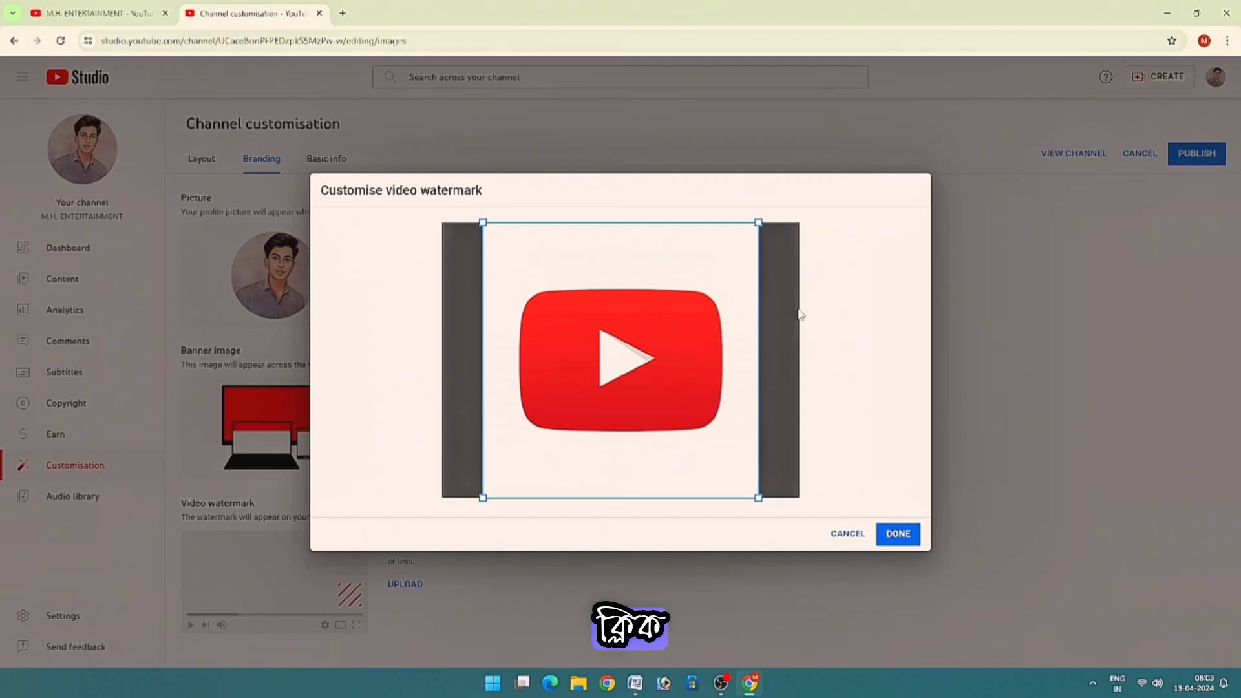
left_click(898, 534)
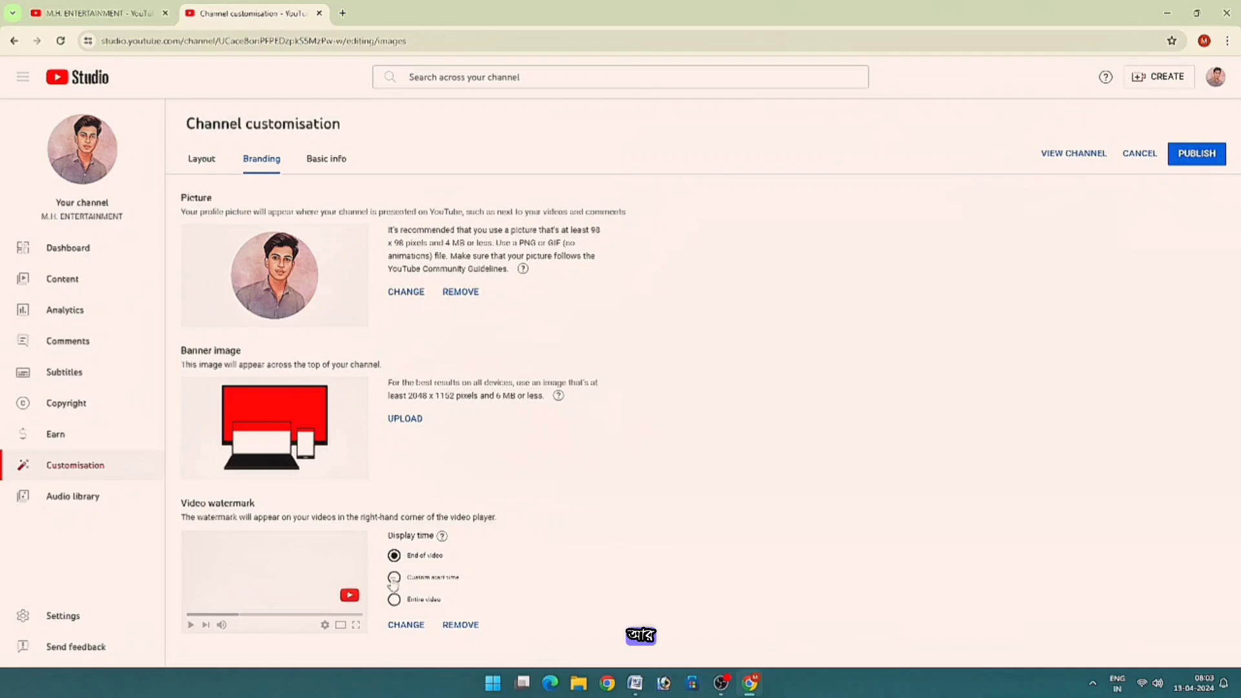
Set the video watermark's display time to Entire video.
left_click(430, 577)
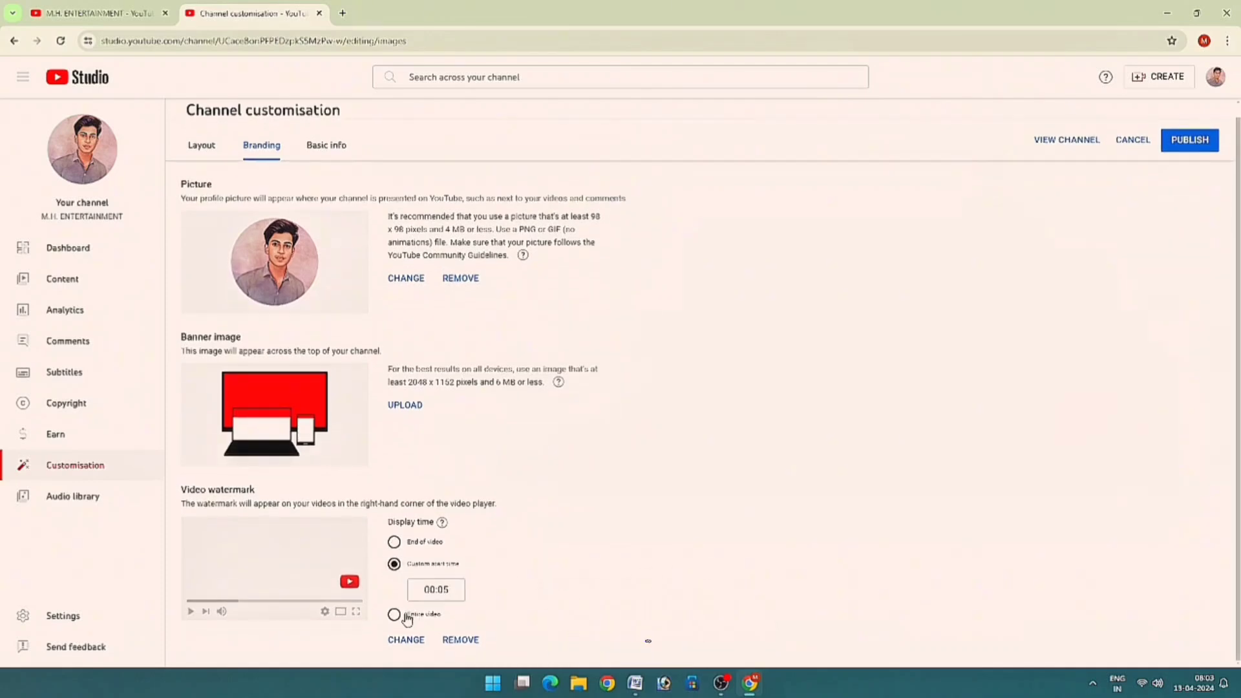
left_click(396, 623)
left_click_drag(406, 597, 423, 605)
left_click(448, 603)
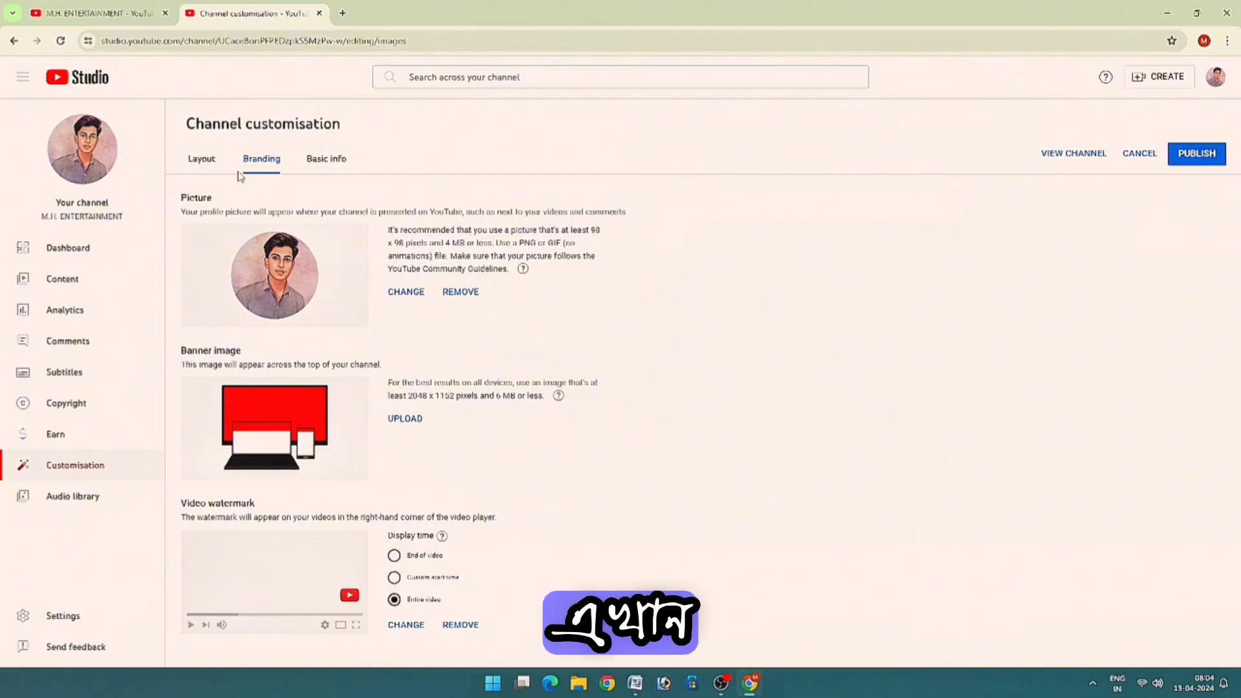
Examine the channel trailer and featured video options under Video spotlight in the channel's Layout settings.
left_click(201, 166)
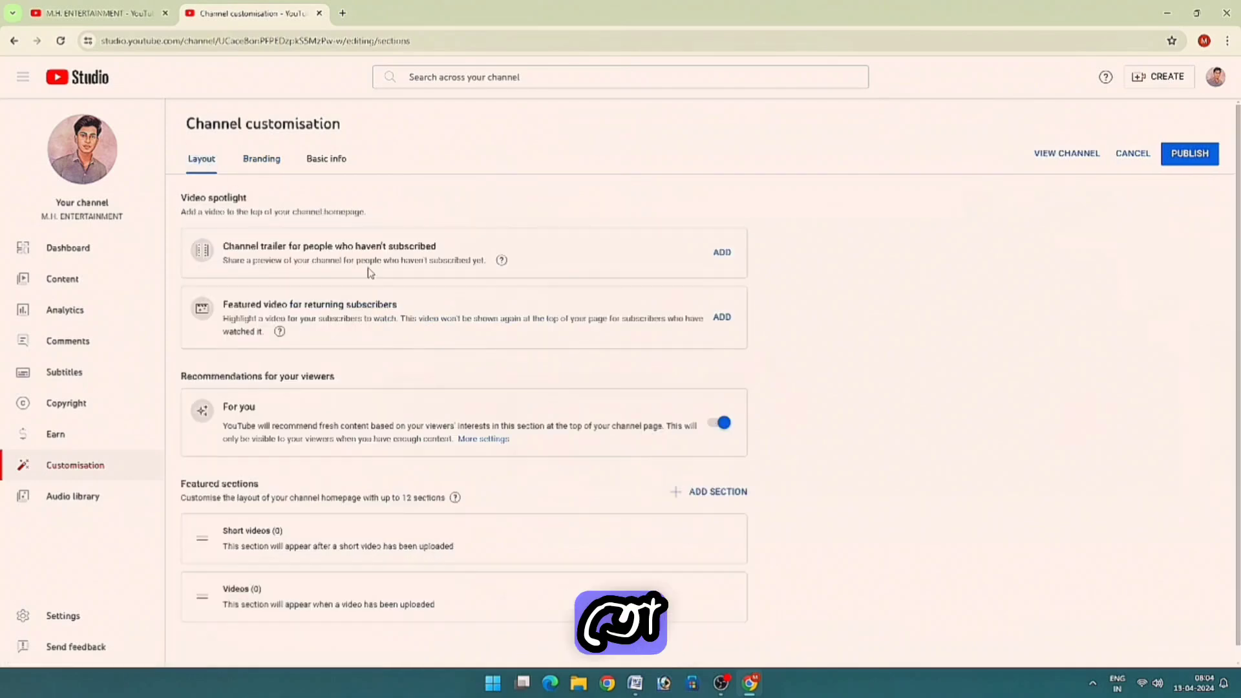
left_click_drag(693, 259, 742, 255)
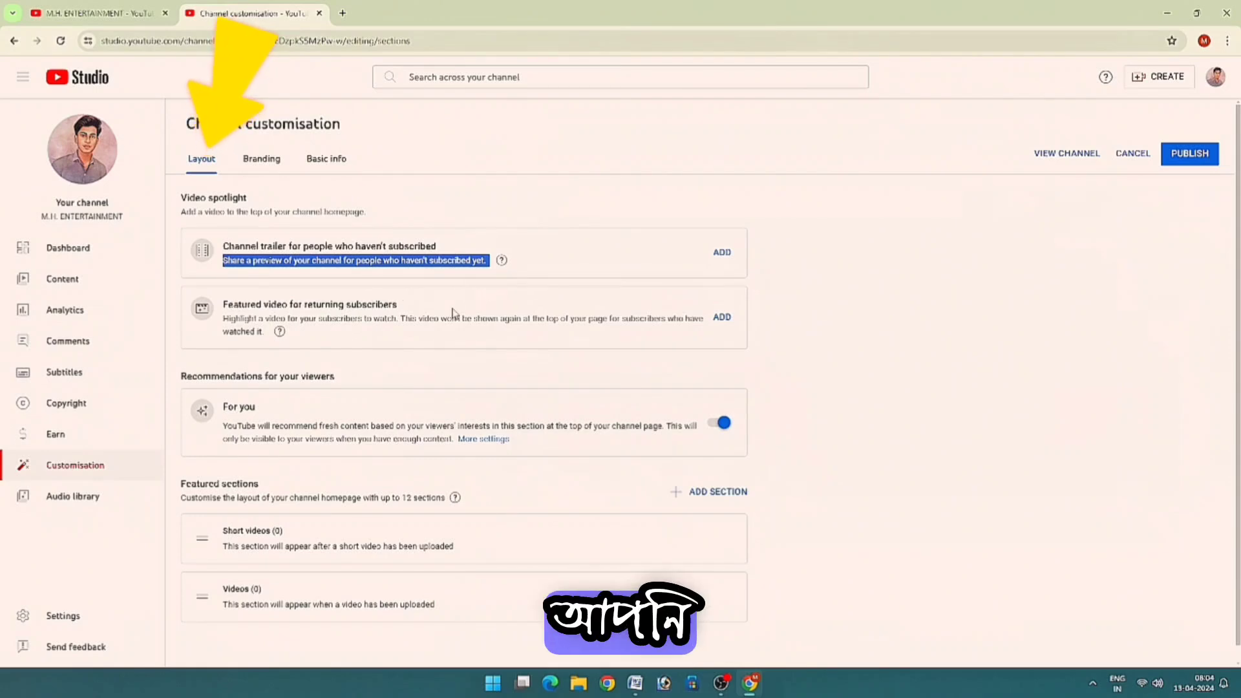
left_click(482, 351)
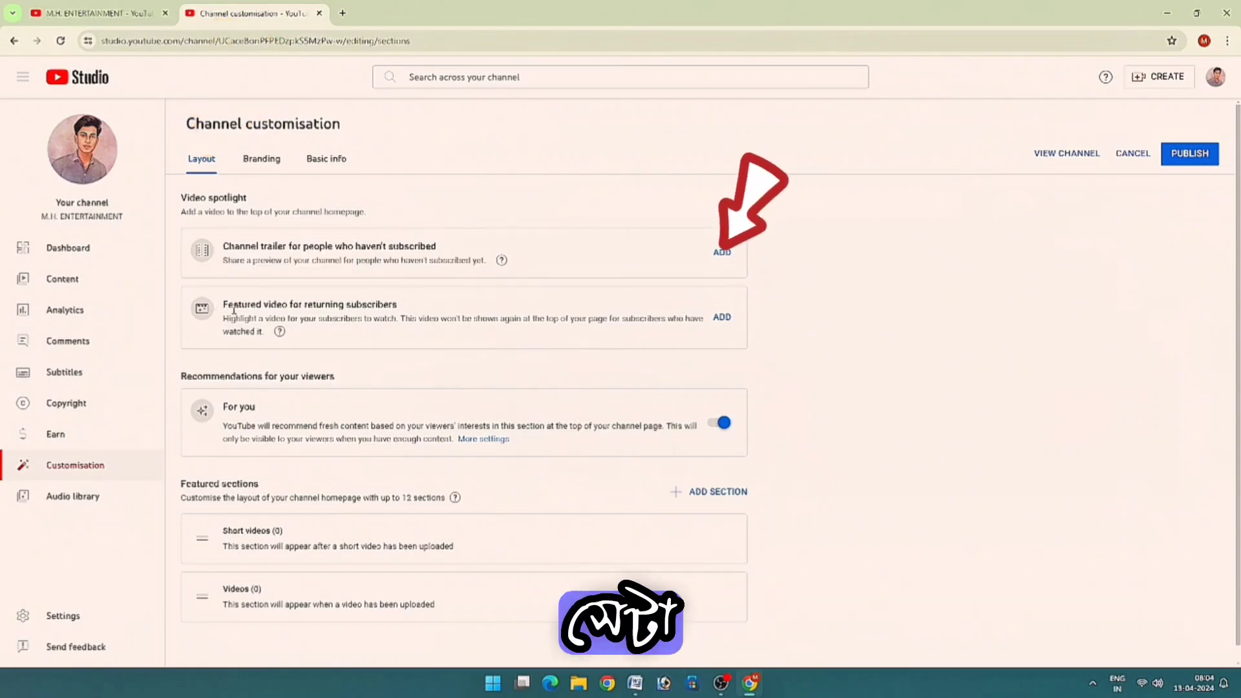
left_click_drag(223, 304, 397, 305)
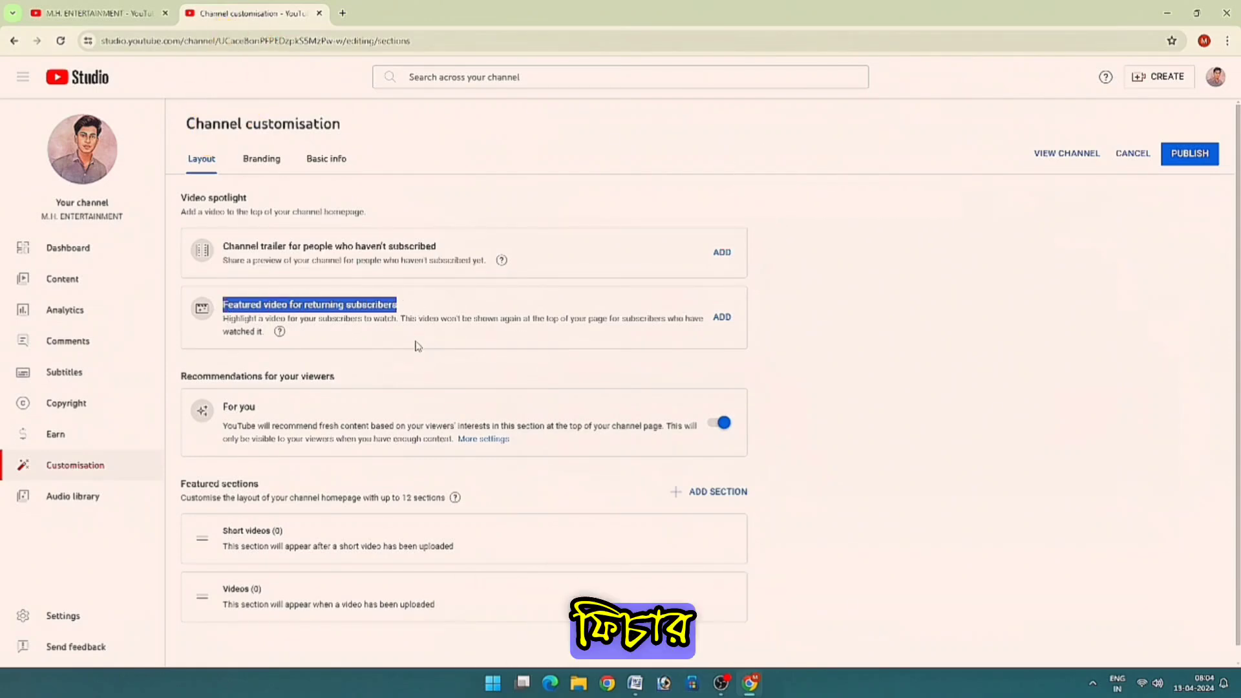
left_click(451, 347)
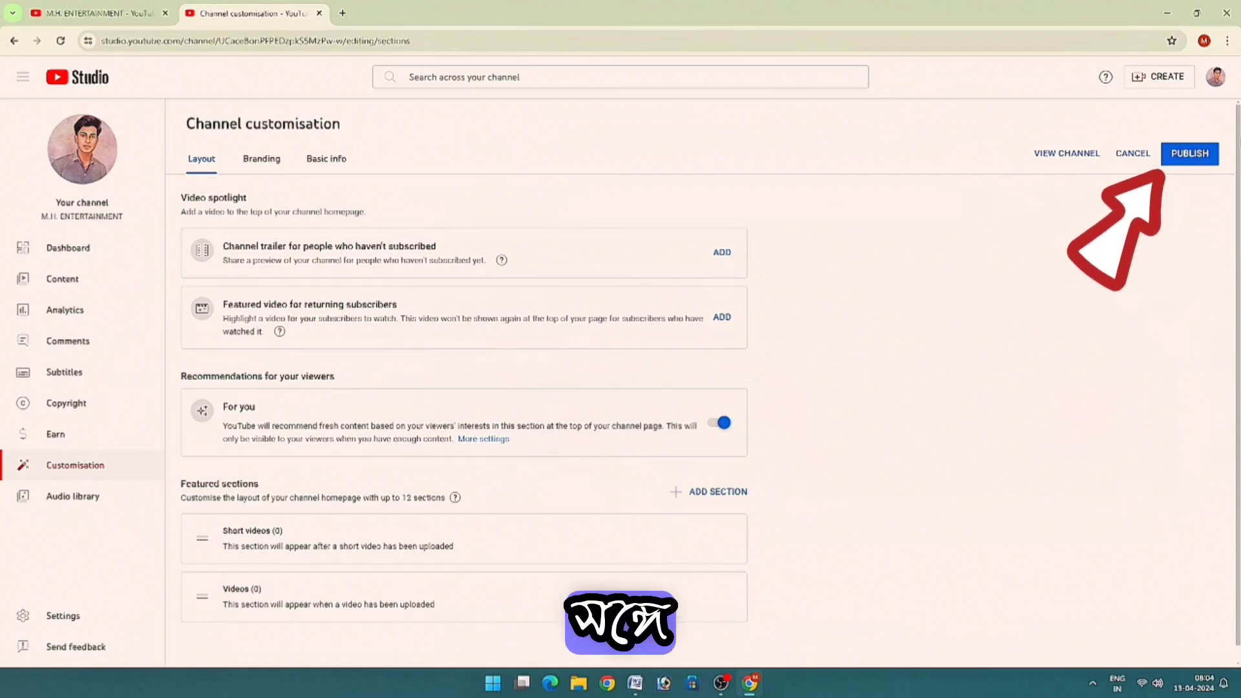
Publish the channel customisation changes and go to the channel dashboard.
left_click(1189, 160)
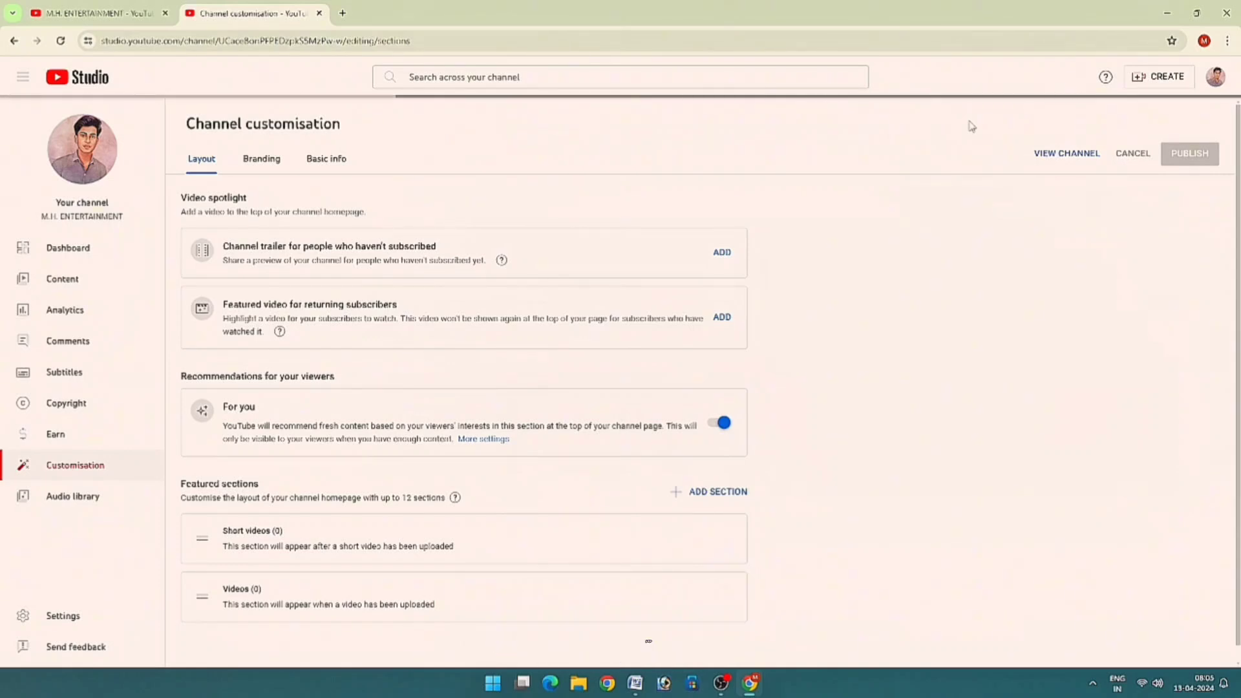
left_click(49, 252)
left_click(729, 122)
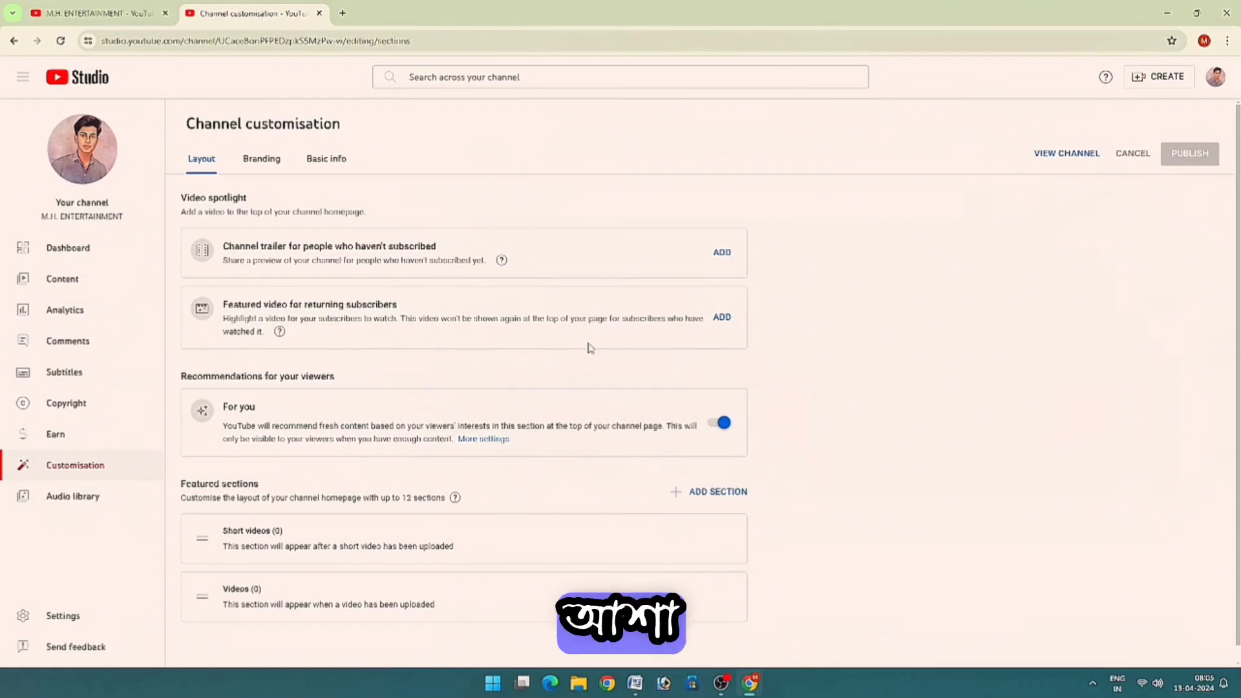
left_click(84, 249)
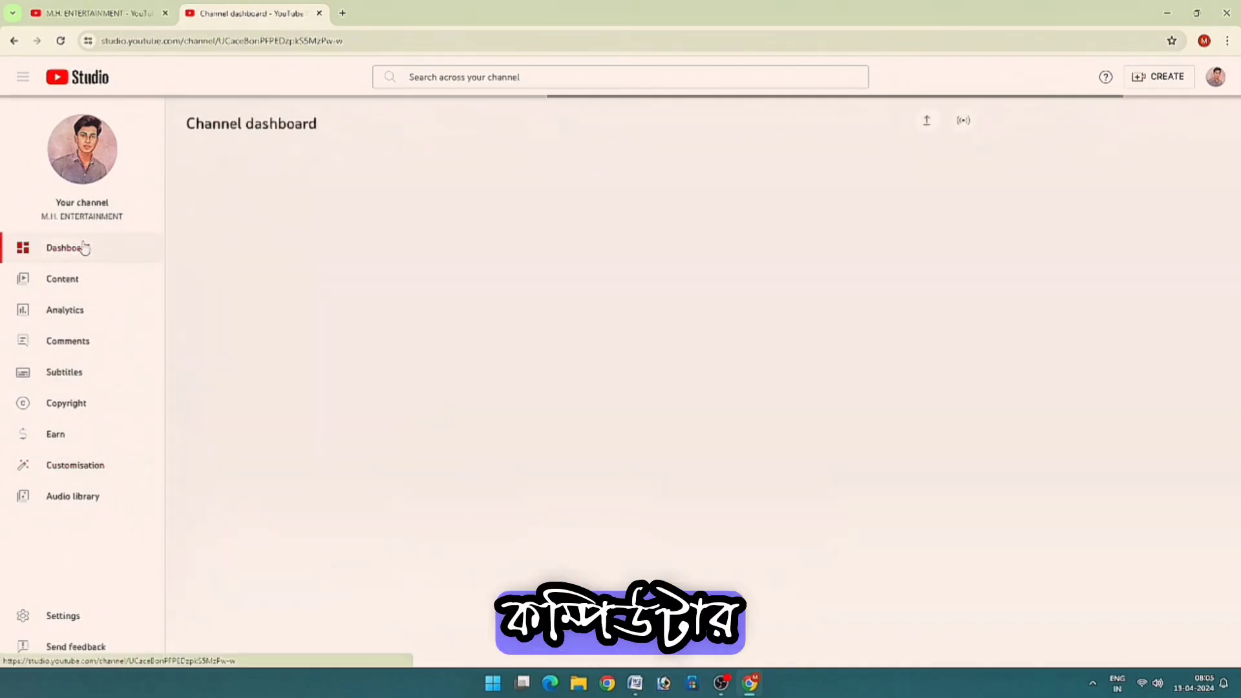